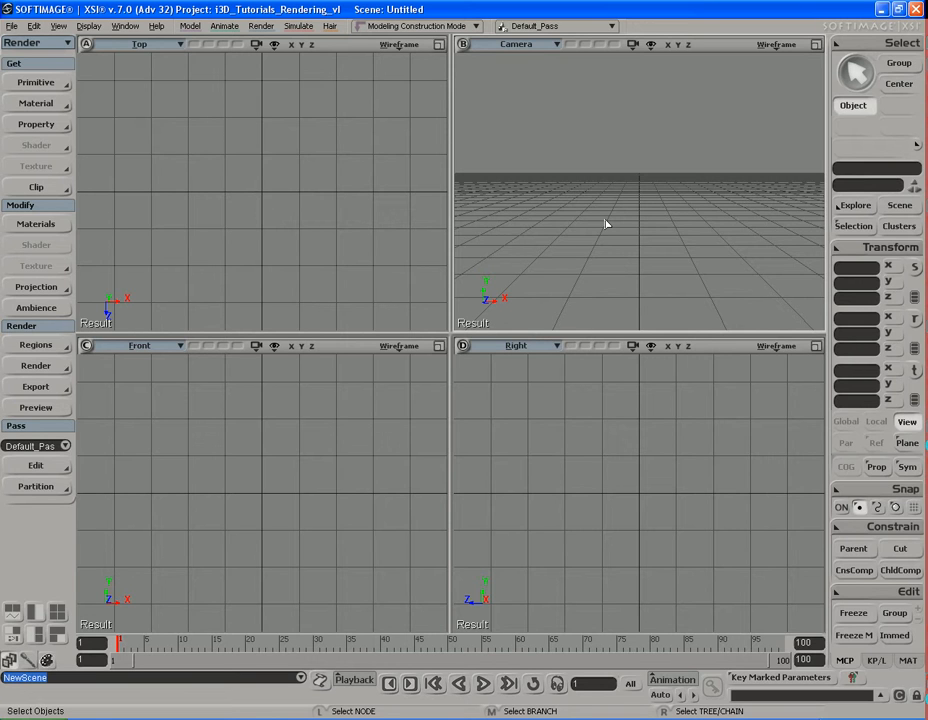
Open the ArchViz_START scene and render a preview of the default pass from the exterior view
key(ctrl+o)
click(415, 255)
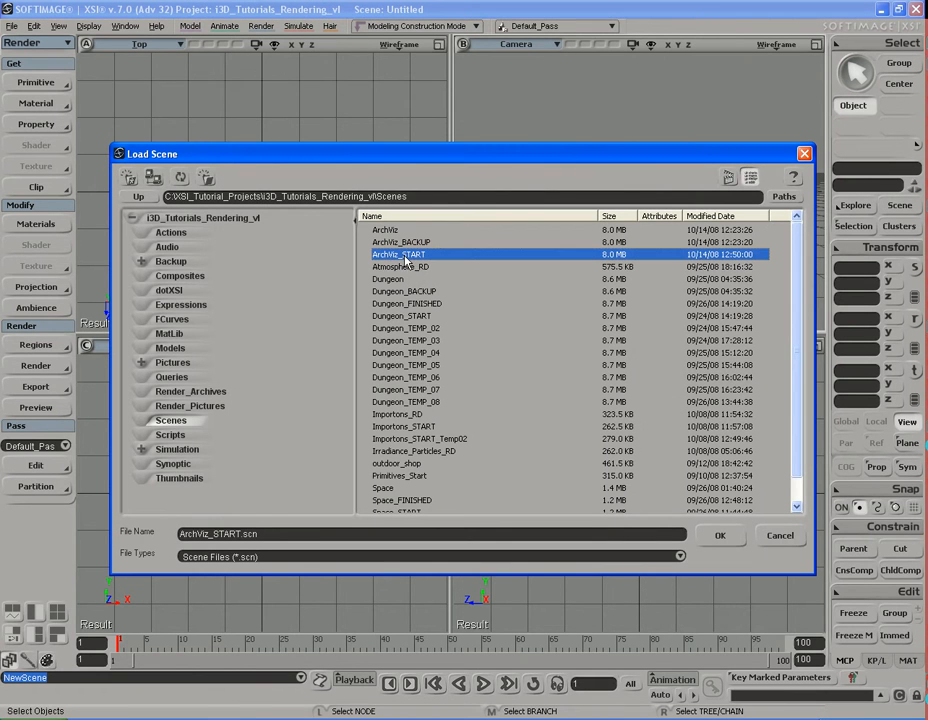
double_click(420, 256)
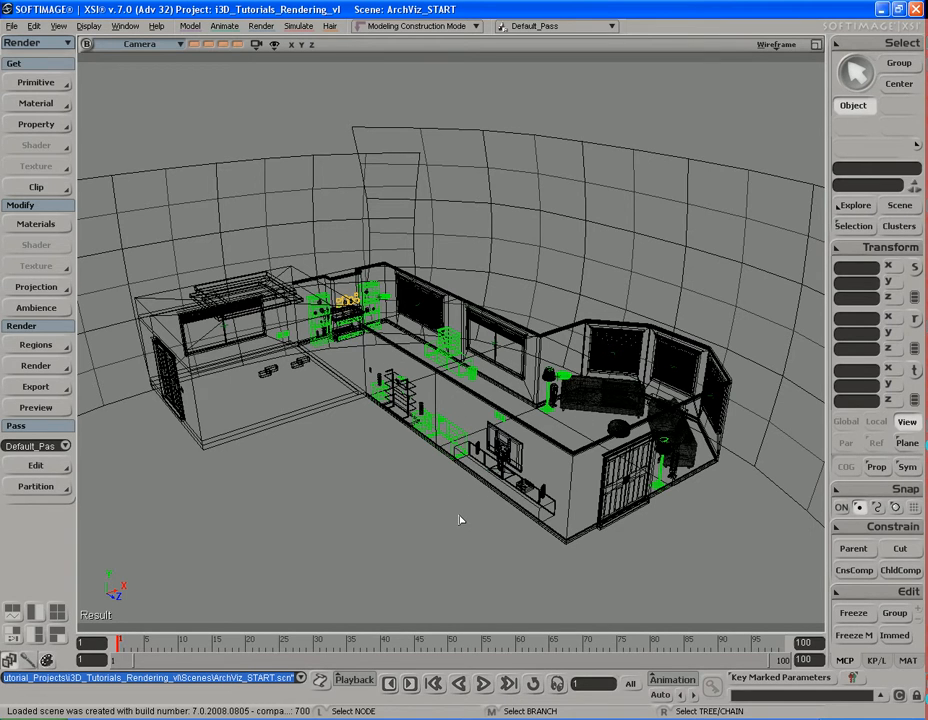
key(shift+r)
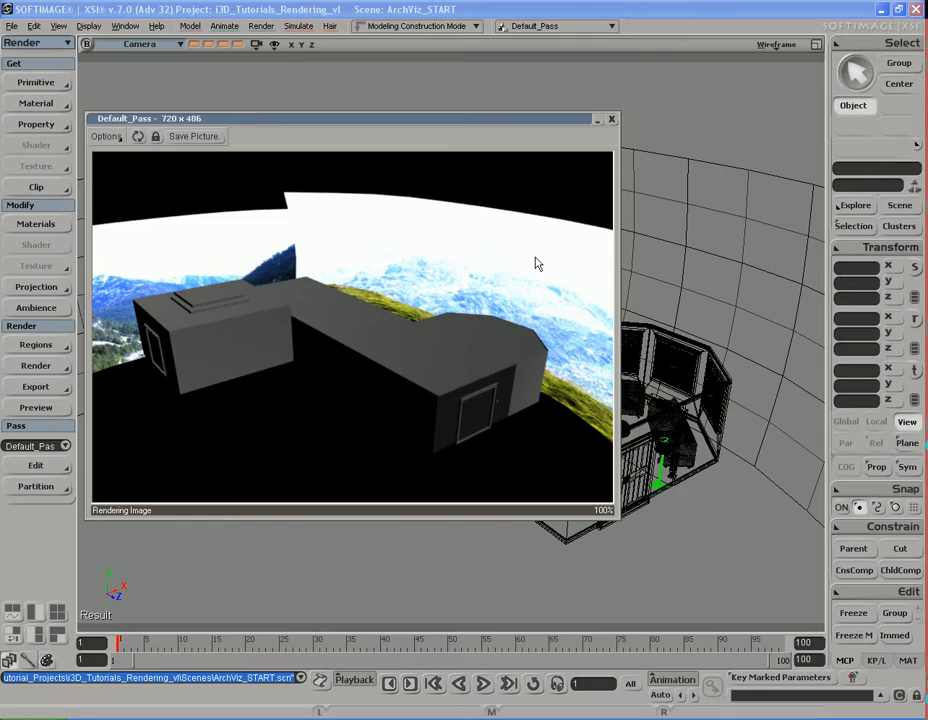
click(612, 119)
Bring the camera inside the main room facing the fireplace wall and switch the view to shaded display
key(s)
right_drag(559, 439, 551, 389)
key(s)
middle_drag(551, 389, 553, 414)
right_drag(553, 414, 543, 375)
middle_drag(543, 375, 547, 389)
drag(547, 389, 499, 430)
right_drag(499, 430, 469, 432)
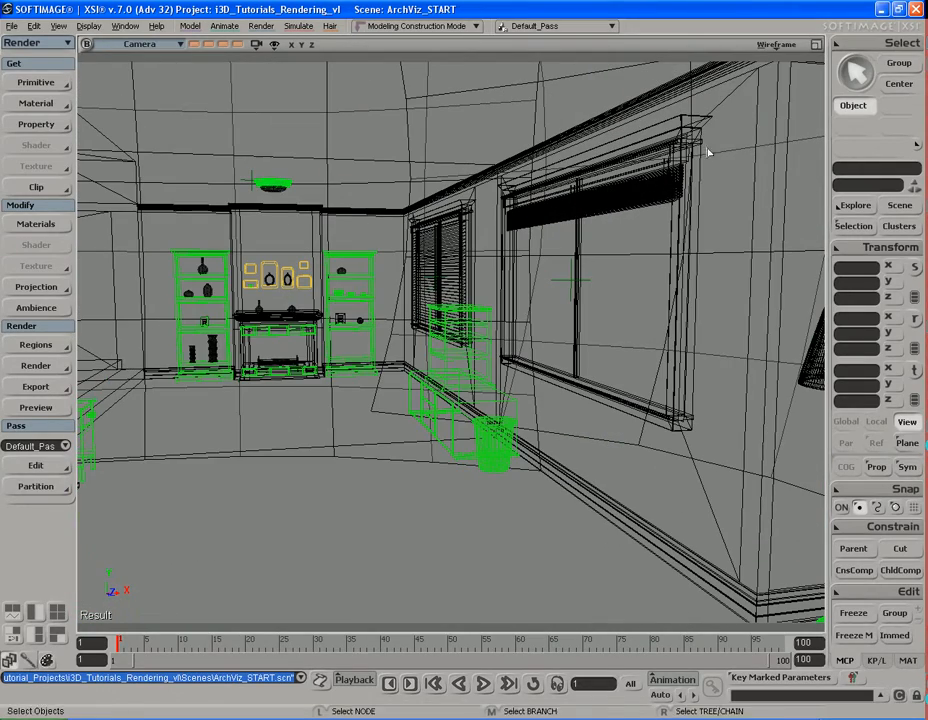
click(777, 45)
middle_click(758, 49)
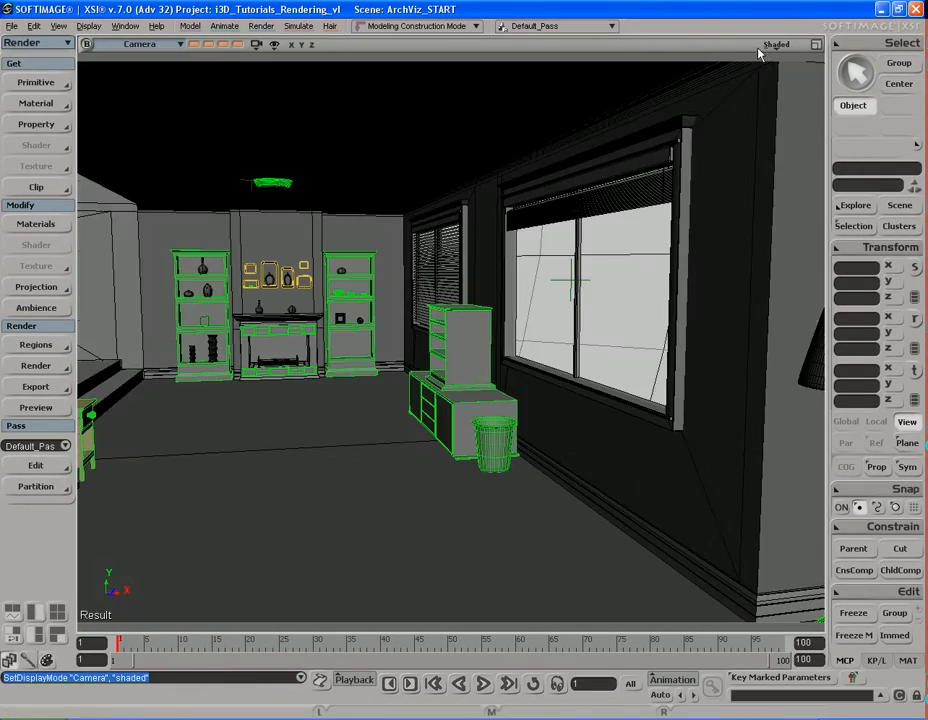
Examine the room's interior from the bay windows and sofas around to the double doors and the television wall
key(s)
right_drag(487, 392, 450, 393)
drag(450, 393, 412, 399)
right_drag(412, 399, 582, 421)
scroll(432, 403, down, 3)
key(s)
drag(582, 421, 557, 410)
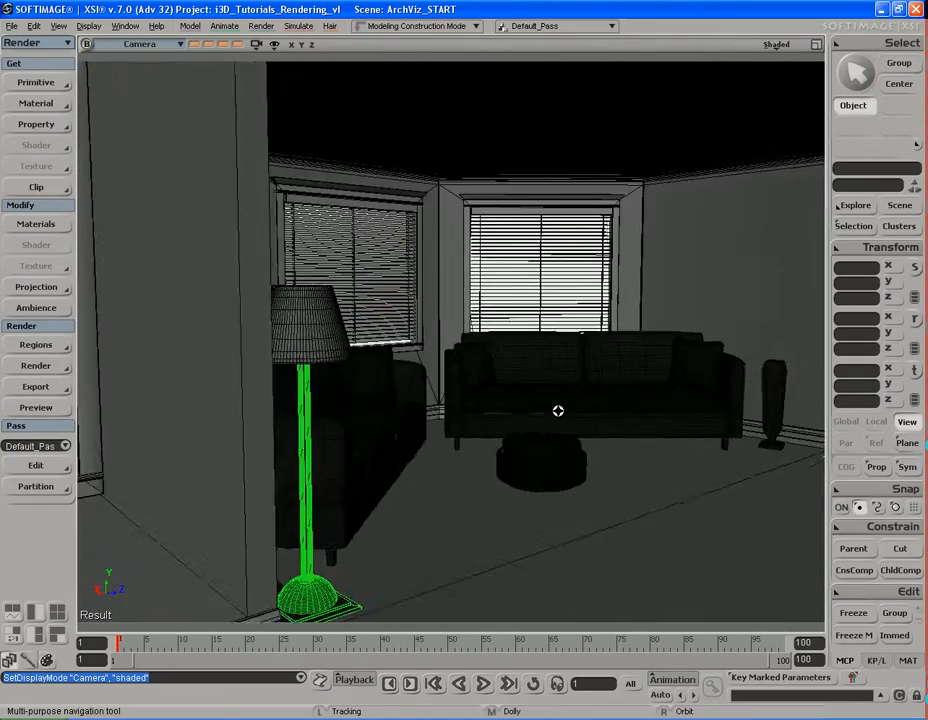
right_drag(590, 410, 551, 408)
drag(551, 408, 565, 408)
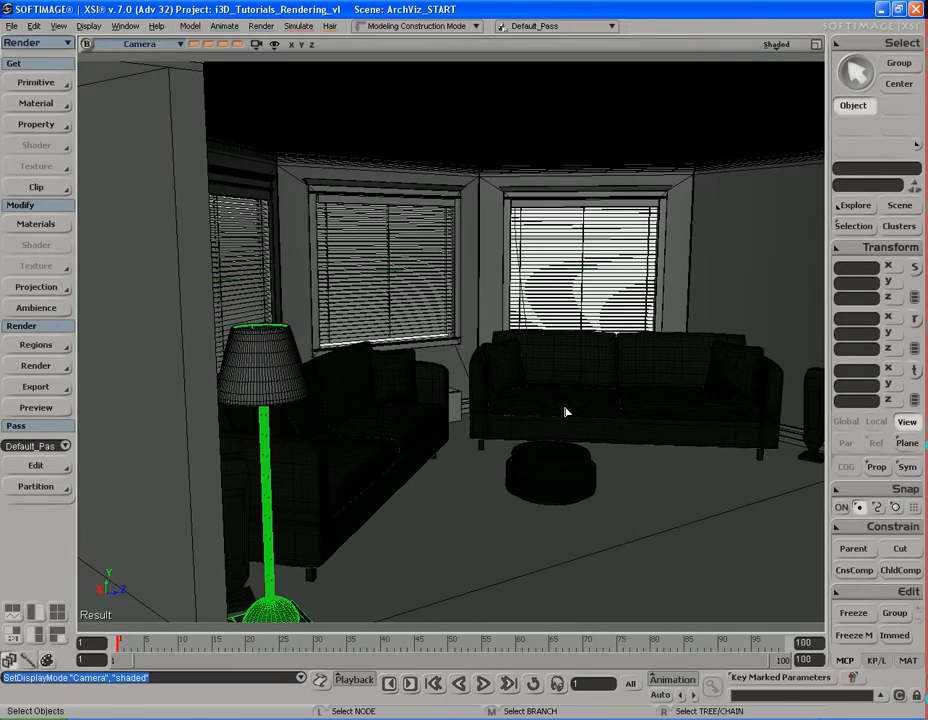
key(s)
drag(638, 403, 559, 398)
right_drag(553, 398, 610, 399)
drag(640, 400, 559, 400)
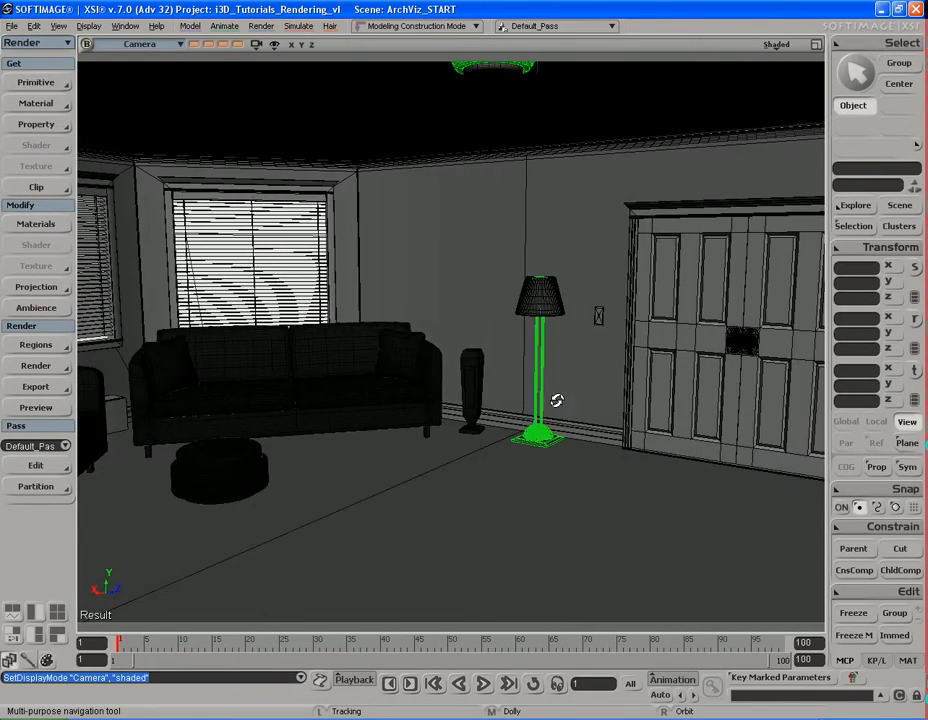
right_drag(559, 400, 617, 396)
drag(617, 396, 530, 400)
right_drag(530, 400, 553, 383)
key(space)
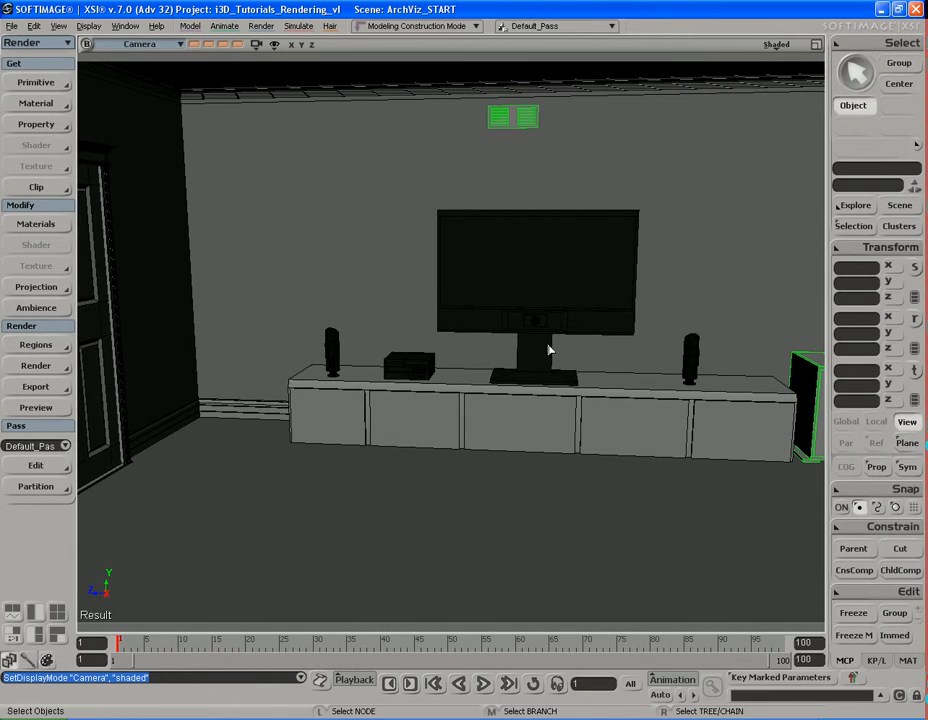
Select the plasma television and examine it from up close, followed by the sofa corner with its windows
click(549, 311)
key(f)
key(s)
right_drag(546, 334, 566, 350)
drag(566, 350, 627, 353)
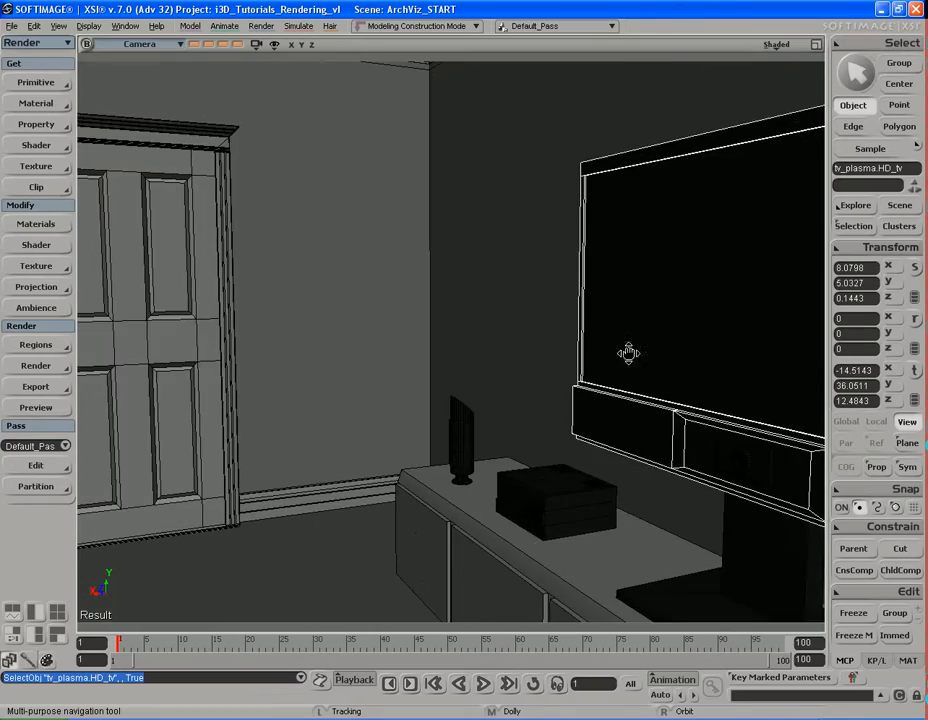
right_drag(630, 358, 688, 334)
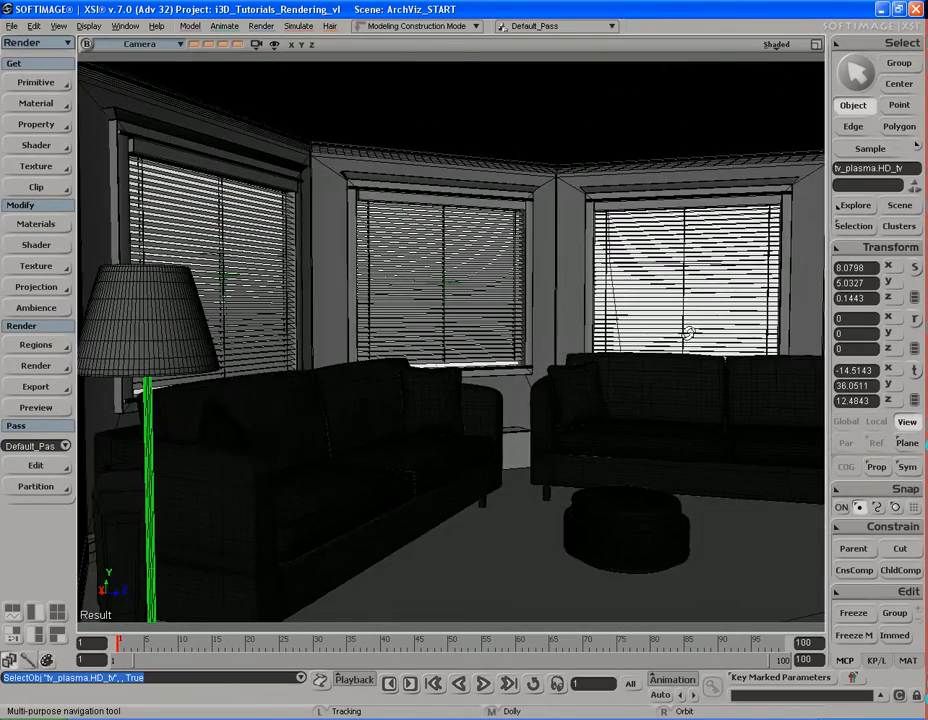
Select the valance of the middle bay window's blinds and render a preview of the room toward the fireplace
key(space)
click(419, 201)
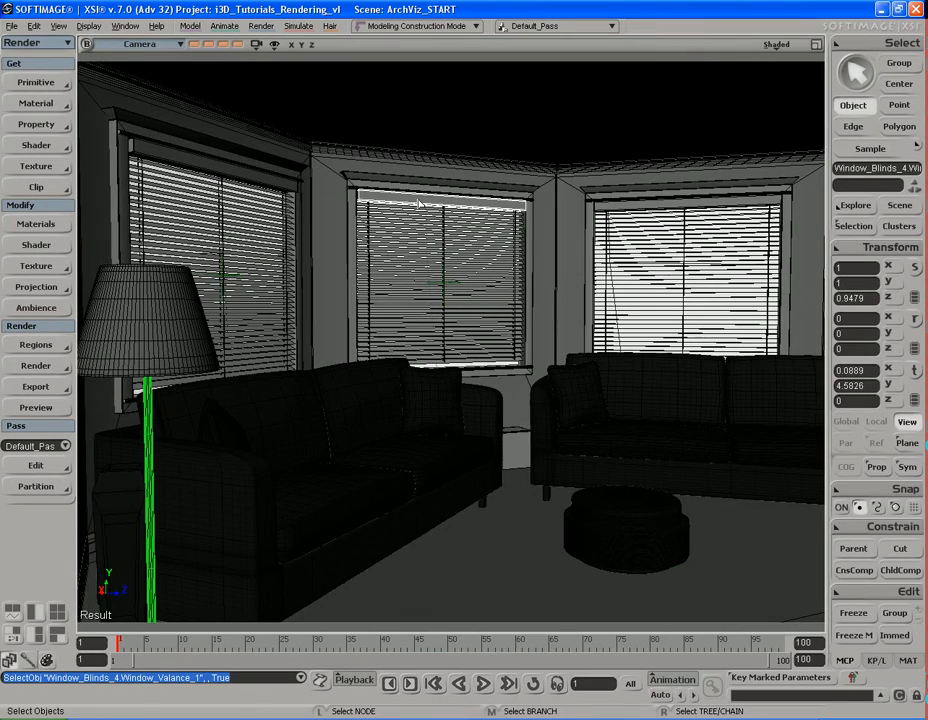
key(s)
right_drag(419, 201, 572, 378)
key(shift+r)
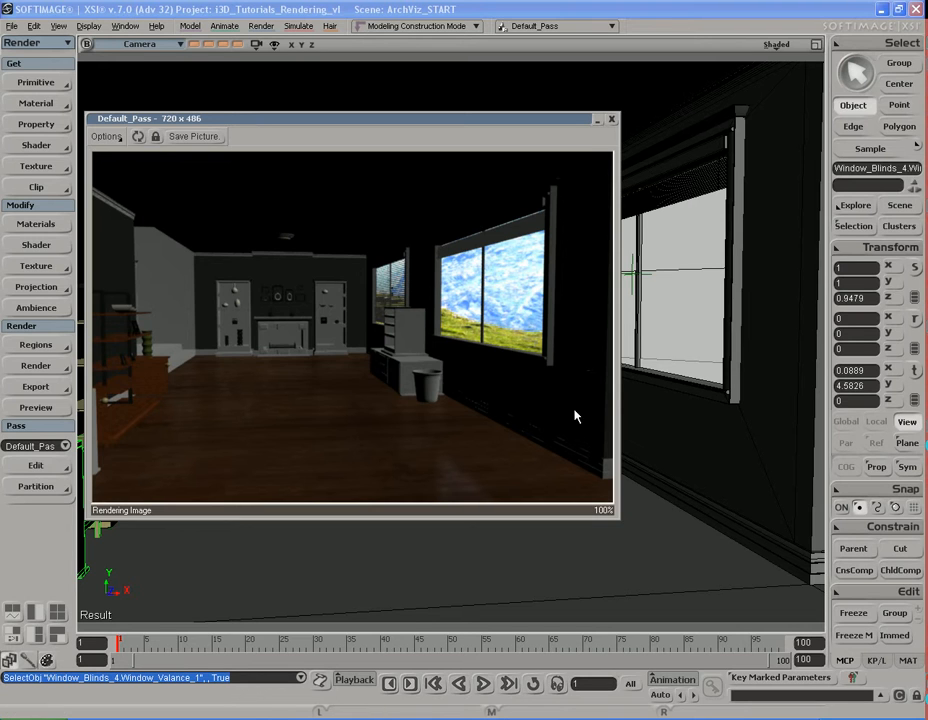
click(612, 122)
Set the scene's ambient lighting to 0 for red, green and blue
key(s)
right_drag(528, 315, 551, 338)
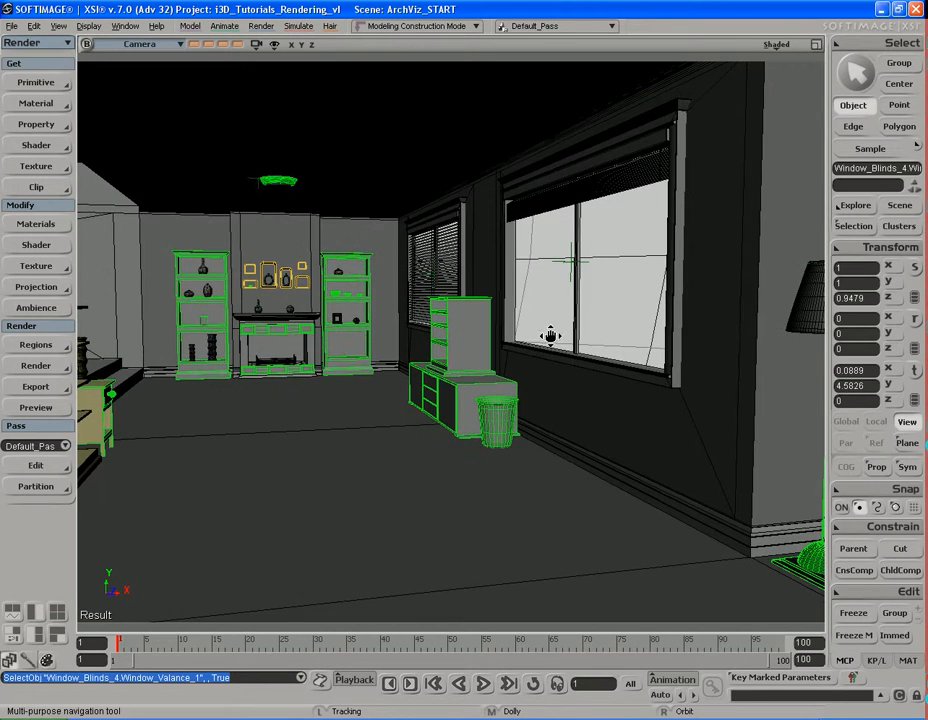
key(8)
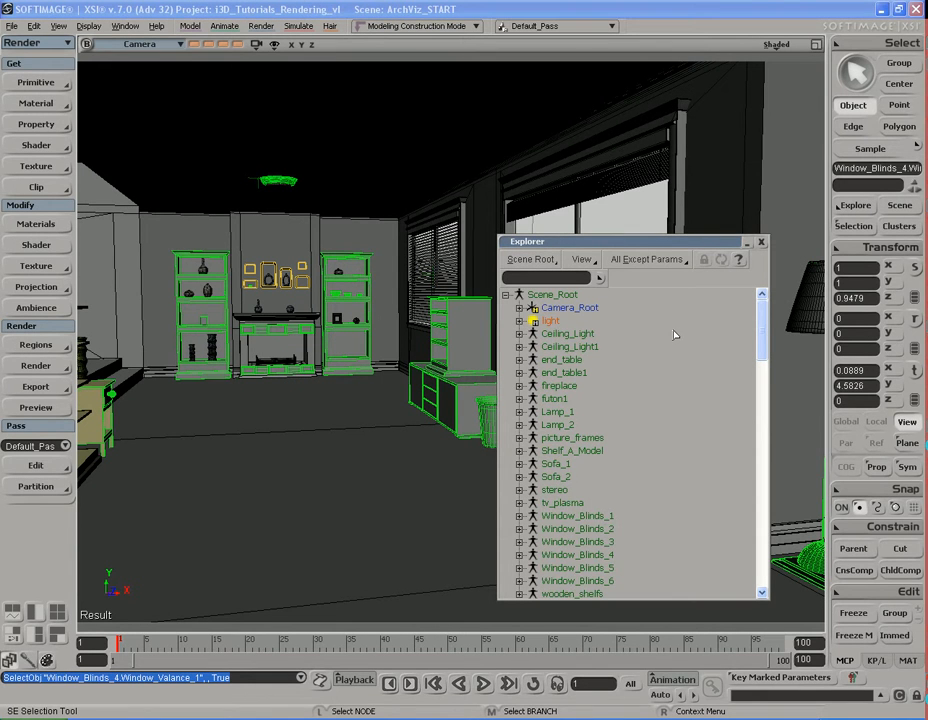
click(551, 321)
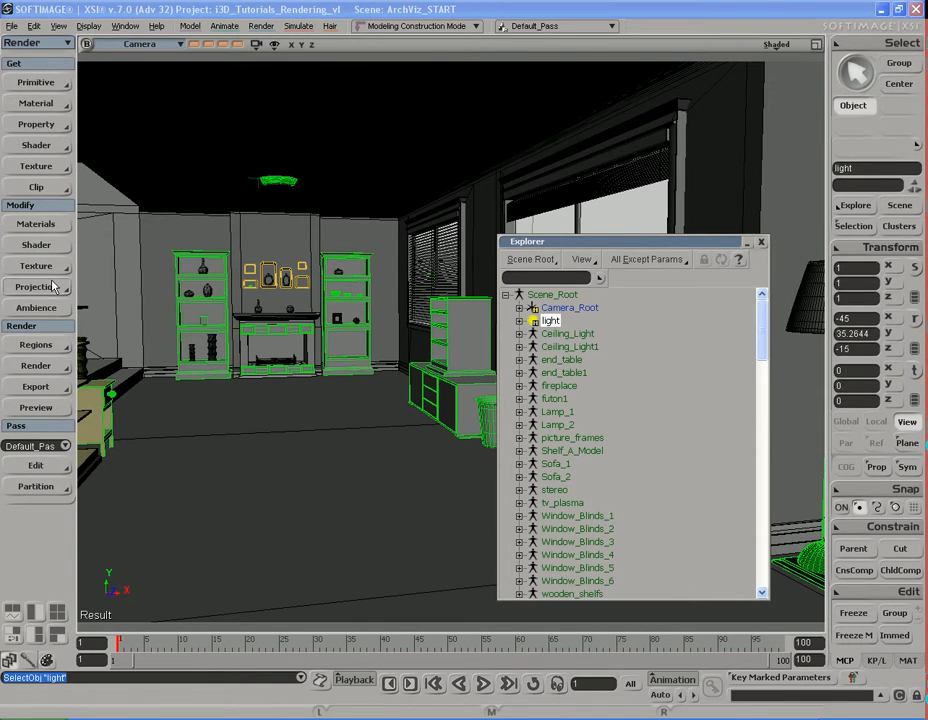
click(38, 308)
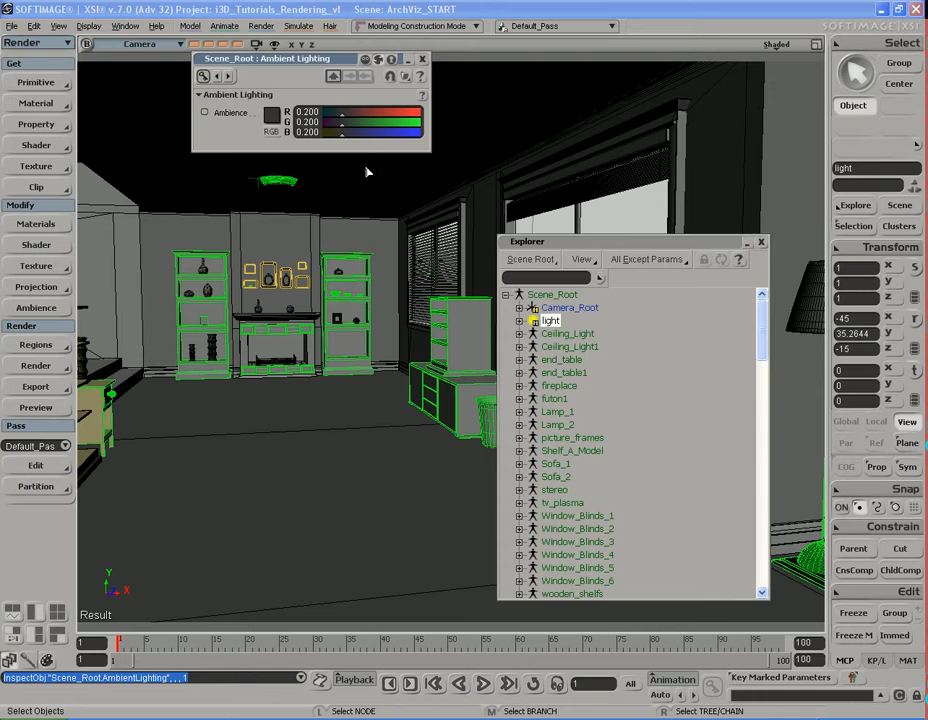
ctrl+drag(341, 134, 314, 134)
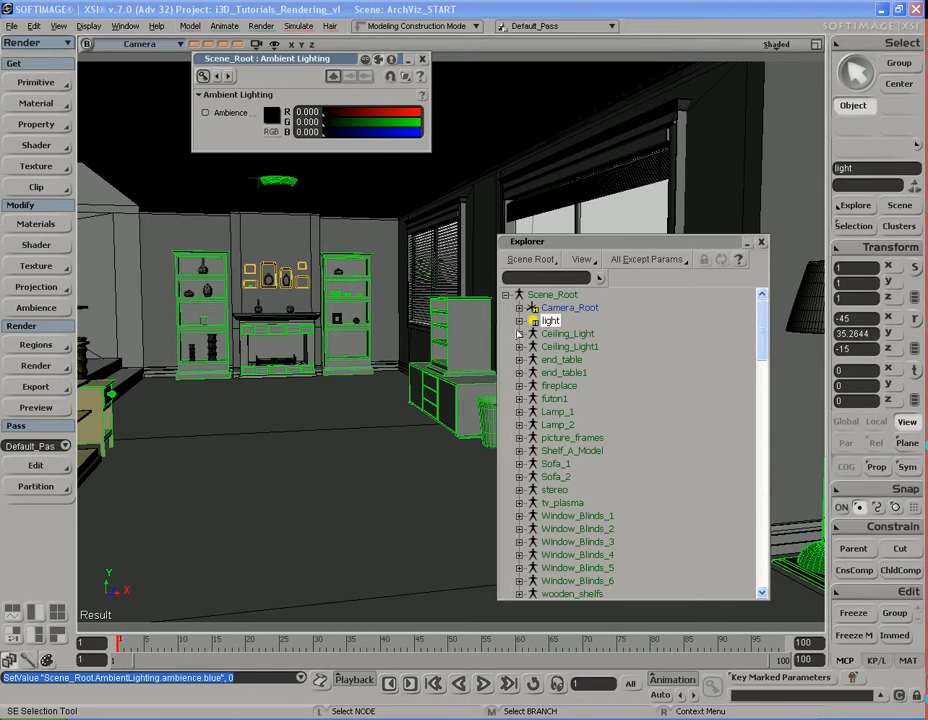
Delete the scene's default light and render a preview of the interior
click(549, 322)
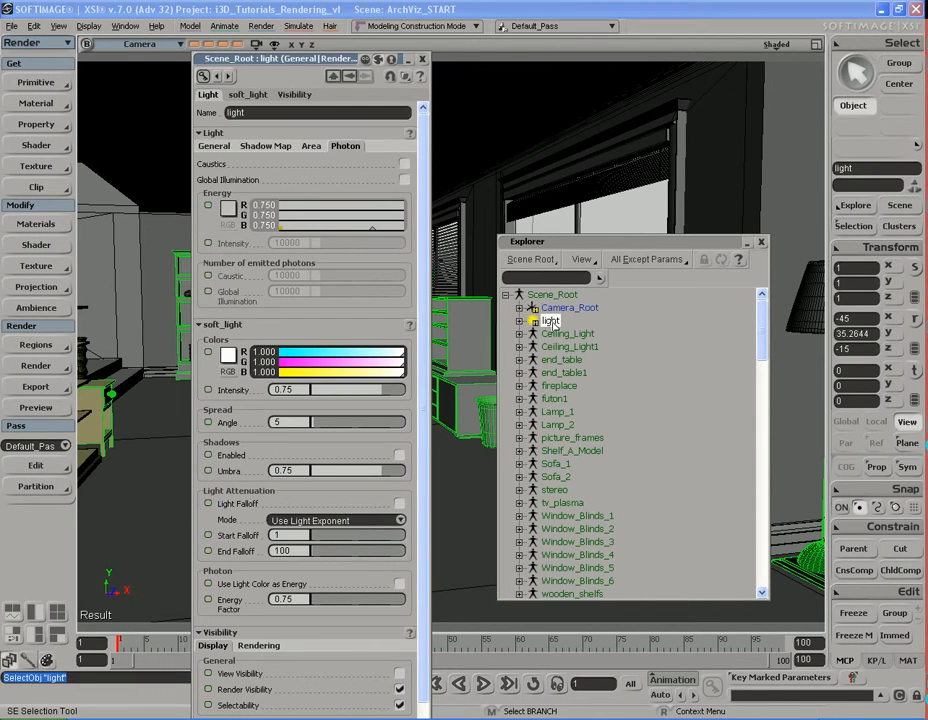
key(Delete)
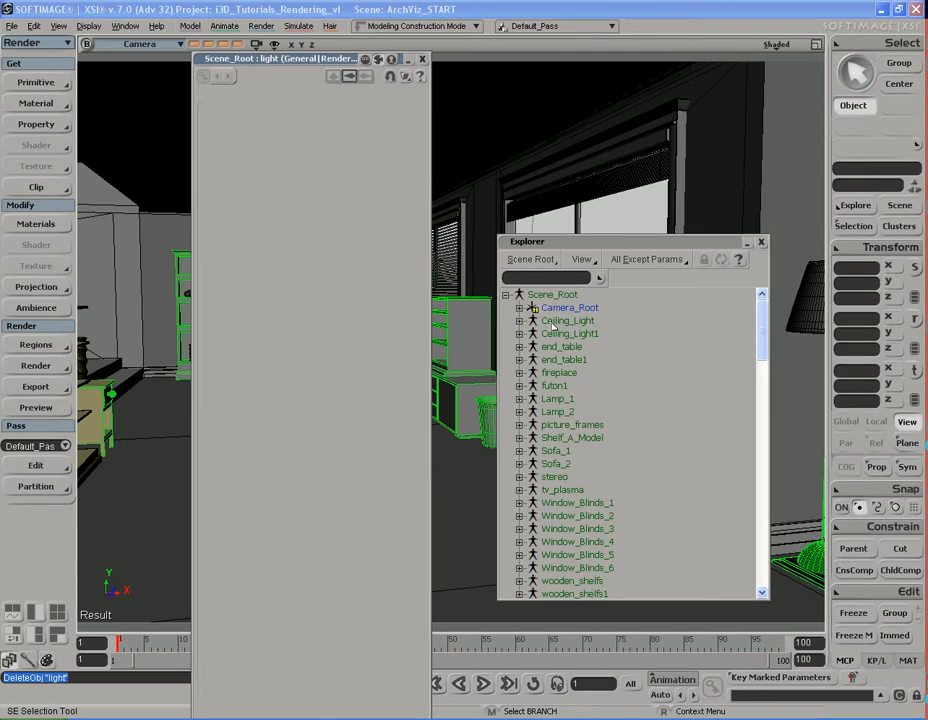
click(422, 59)
click(761, 241)
key(shift+q)
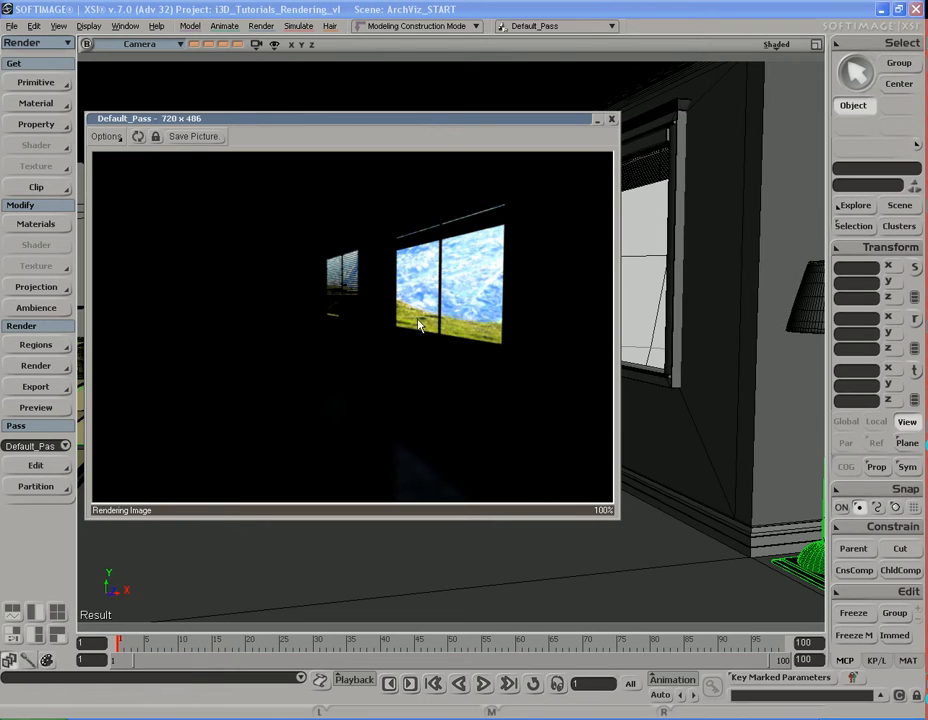
click(612, 119)
Select the window panes with the curved background card and examine how the card surrounds the house
click(642, 288)
key(s)
right_drag(642, 288, 646, 319)
key(f)
key(s)
key(s)
middle_drag(646, 319, 576, 333)
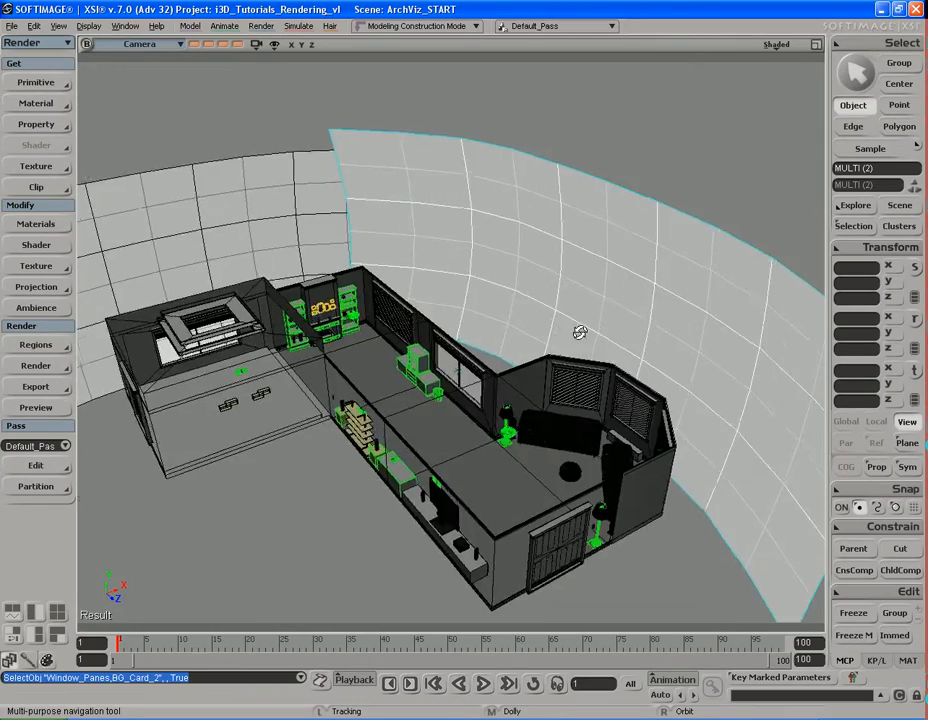
right_drag(576, 333, 601, 323)
drag(597, 313, 605, 328)
right_drag(592, 327, 587, 327)
key(s)
middle_drag(588, 329, 594, 304)
right_drag(594, 304, 584, 321)
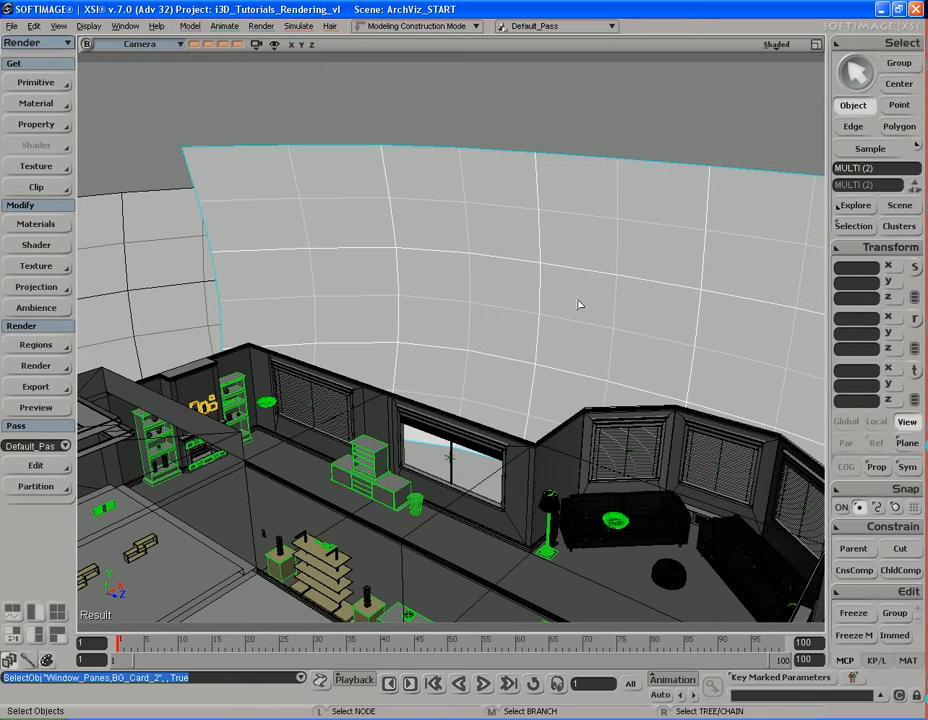
key(s)
right_drag(578, 300, 601, 352)
Select only the BG_Card_2 background card and inspect its material network in the Render Tree
key(7)
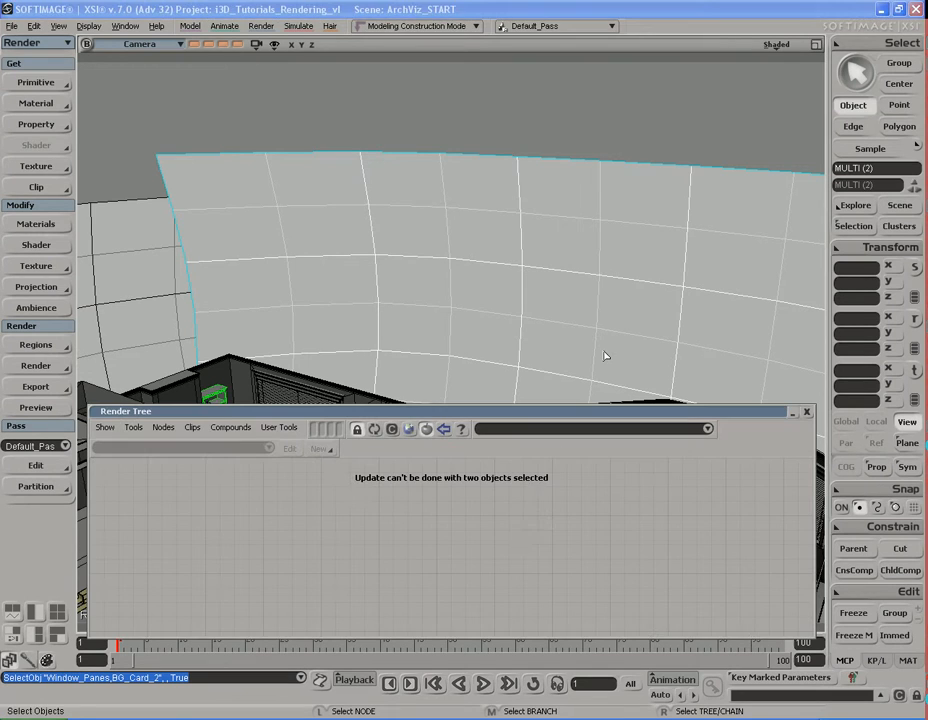
click(567, 234)
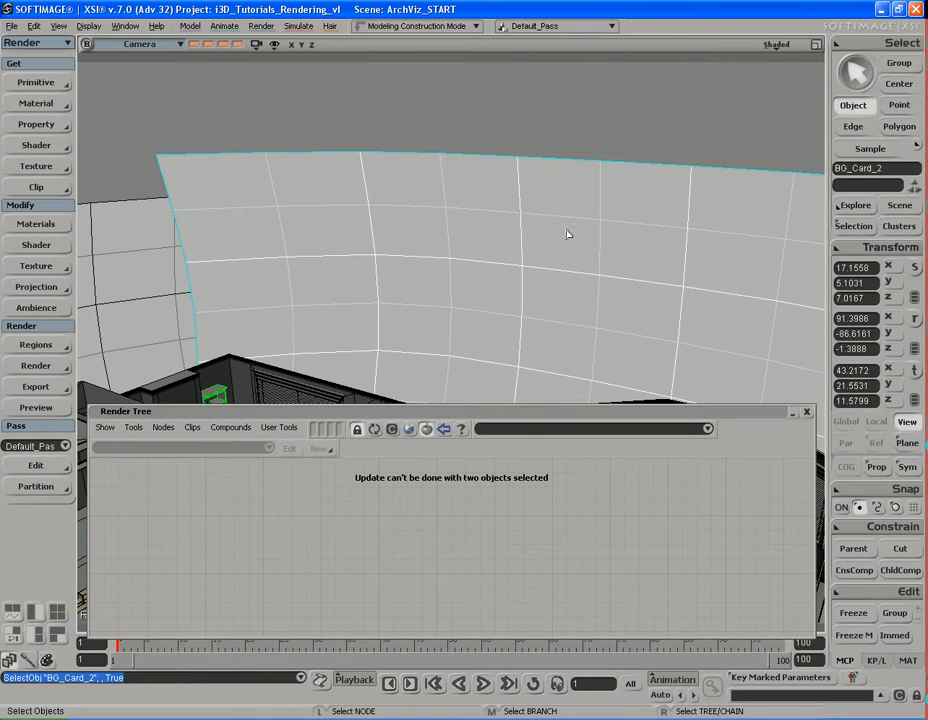
click(377, 431)
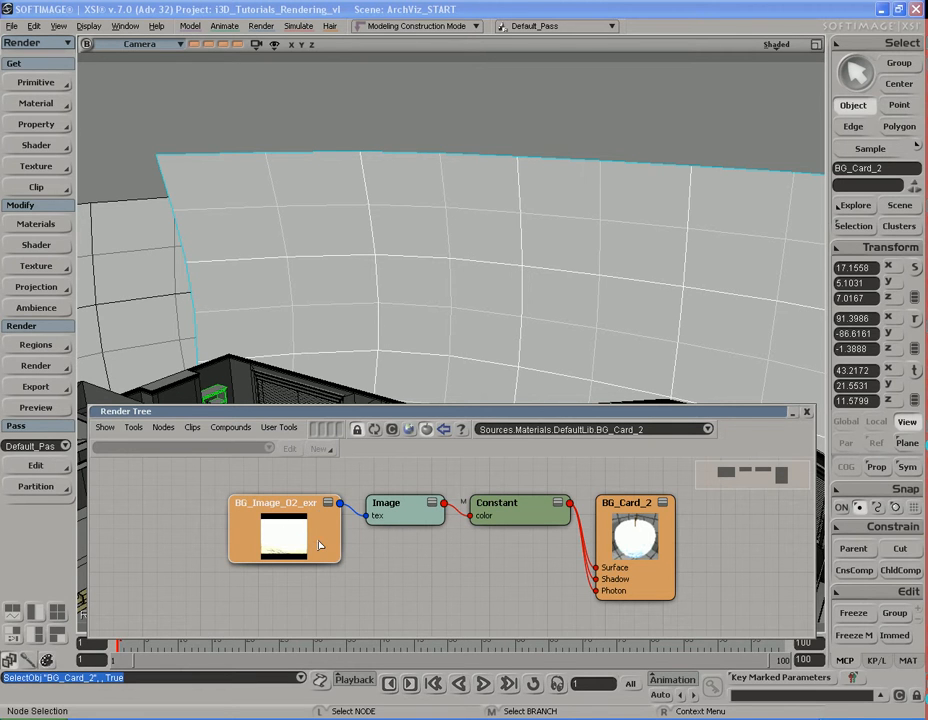
click(807, 412)
Examine the roofless house and its window openings from outside, around to the double-door end
key(s)
drag(503, 517, 543, 470)
right_drag(615, 484, 547, 480)
key(space)
key(s)
key(s)
right_drag(597, 530, 565, 515)
mouse_move(544, 486)
mouse_down()
mouse_move(514, 508)
mouse_move(545, 497)
mouse_up()
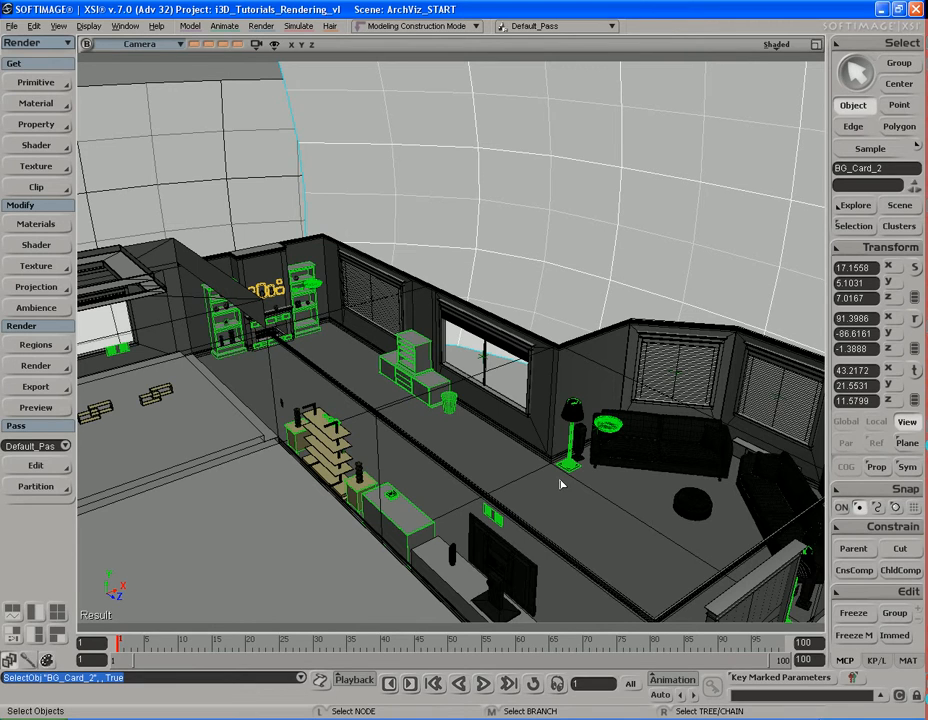
key(s)
mouse_move(561, 484)
right_down()
mouse_move(568, 495)
mouse_move(535, 495)
mouse_move(568, 487)
right_up()
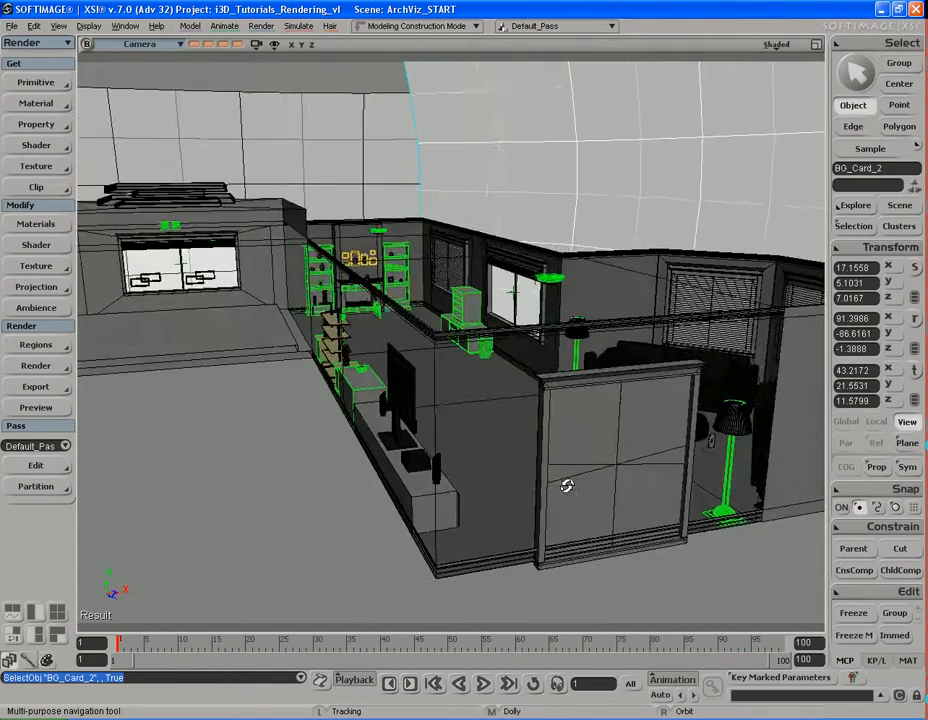
middle_drag(568, 487, 569, 490)
scroll(568, 489, up, 1)
Examine the large window and fireplace wall from inside the main room
key(s)
right_drag(536, 385, 549, 468)
drag(549, 468, 534, 416)
right_drag(534, 416, 504, 473)
drag(504, 473, 501, 441)
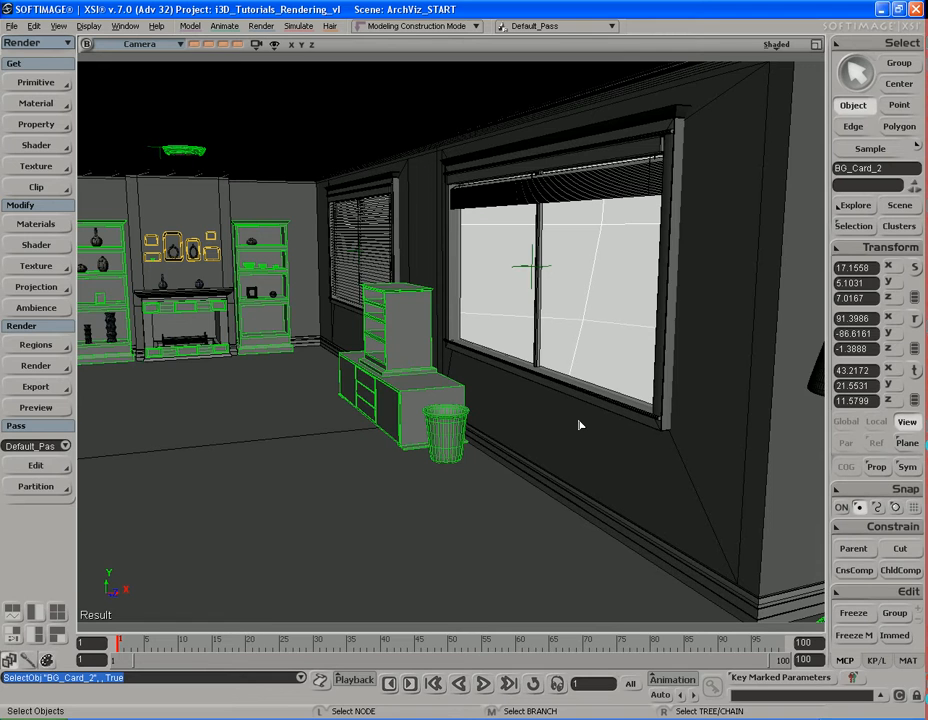
scroll(580, 425, up, 2)
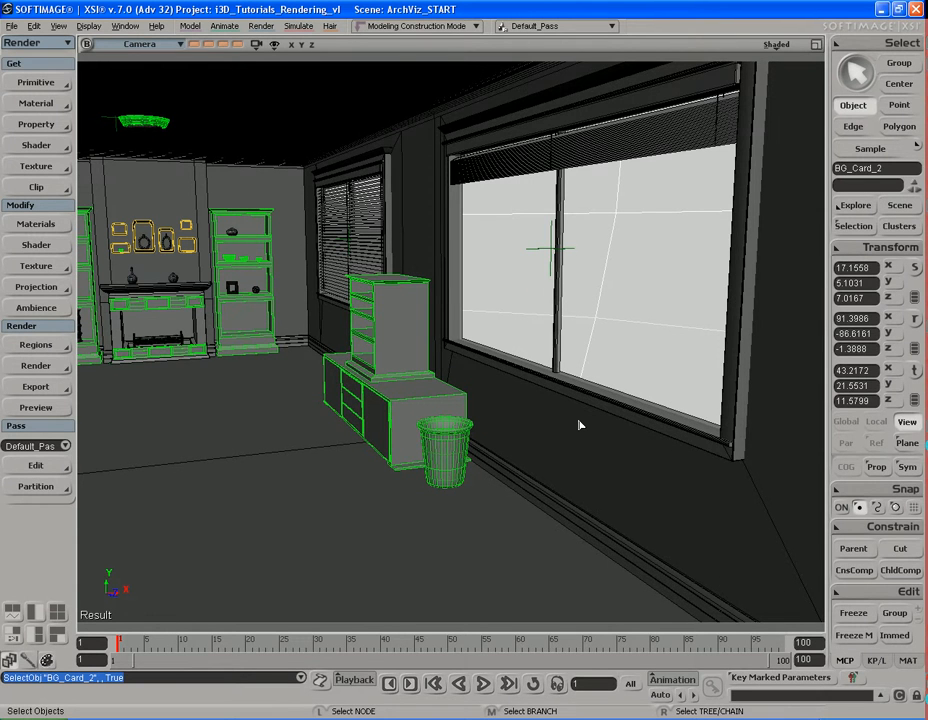
scroll(580, 425, down, 2)
key(s)
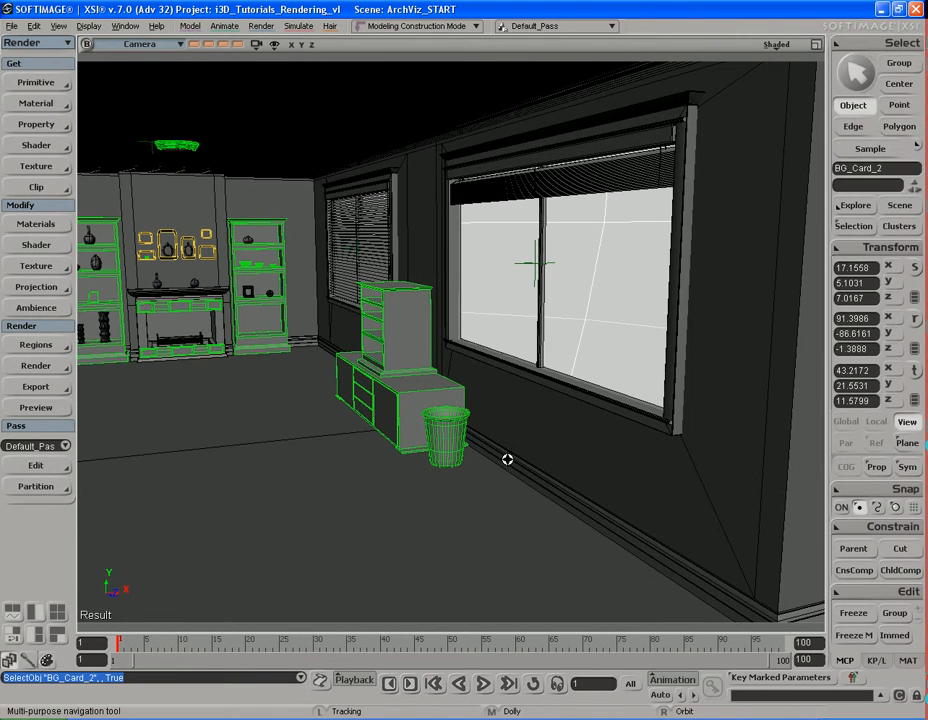
right_drag(503, 460, 501, 447)
drag(459, 459, 497, 438)
mouse_move(497, 438)
right_down()
mouse_move(491, 445)
mouse_move(507, 429)
mouse_move(488, 438)
right_up()
key(space)
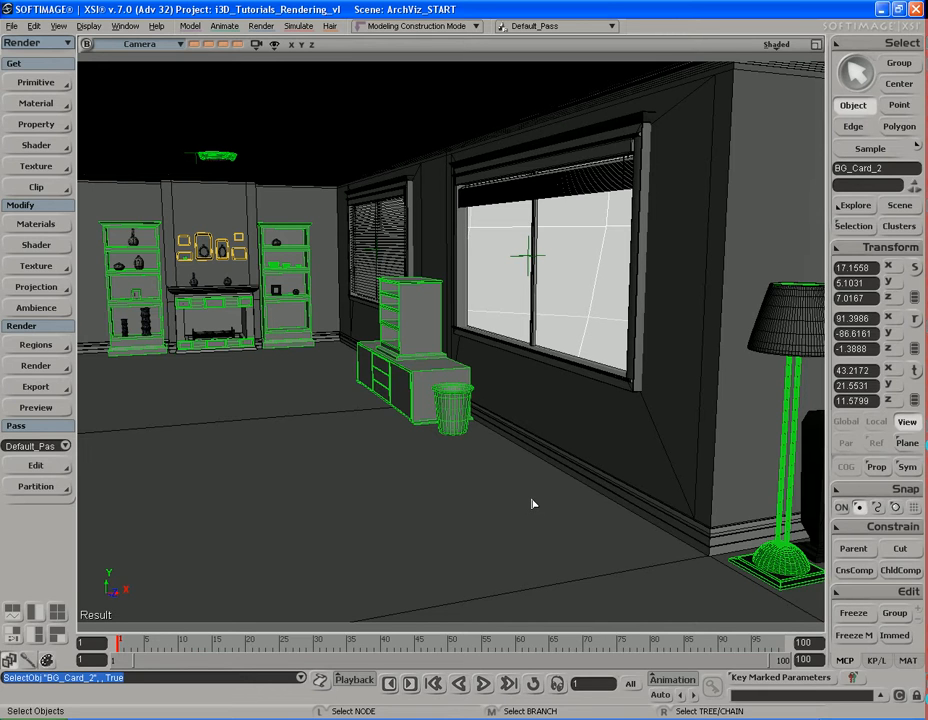
Examine the whole room layout from above, including the windows, sofas and television wall
key(s)
right_drag(495, 458, 555, 486)
scroll(499, 464, down, 5)
key(s)
right_drag(497, 464, 484, 435)
scroll(525, 437, up, 4)
key(s)
key(s)
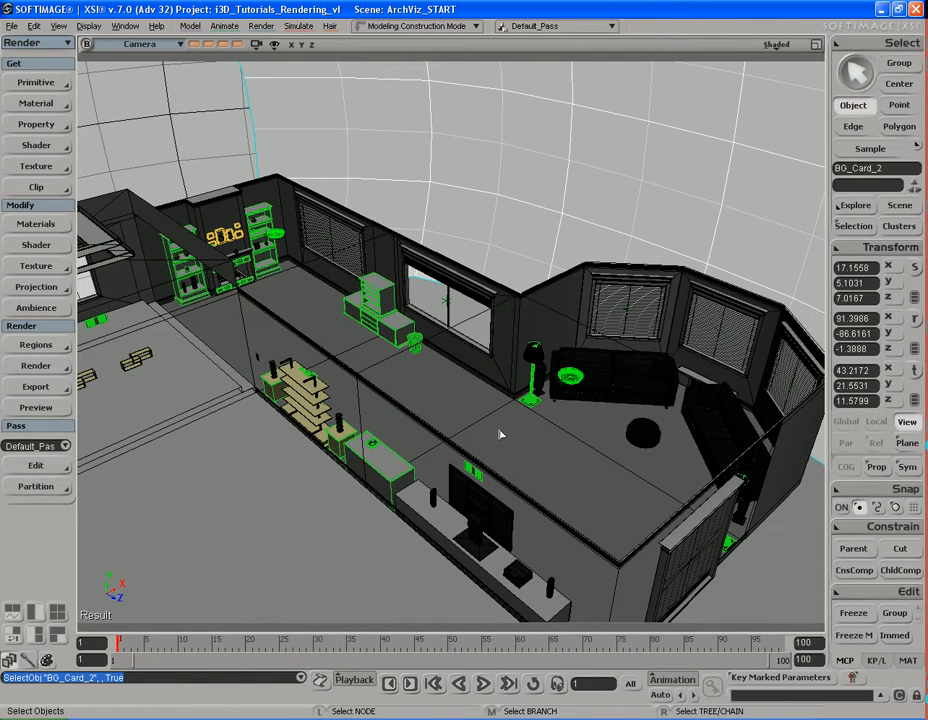
key(s)
right_drag(466, 405, 439, 405)
key(s)
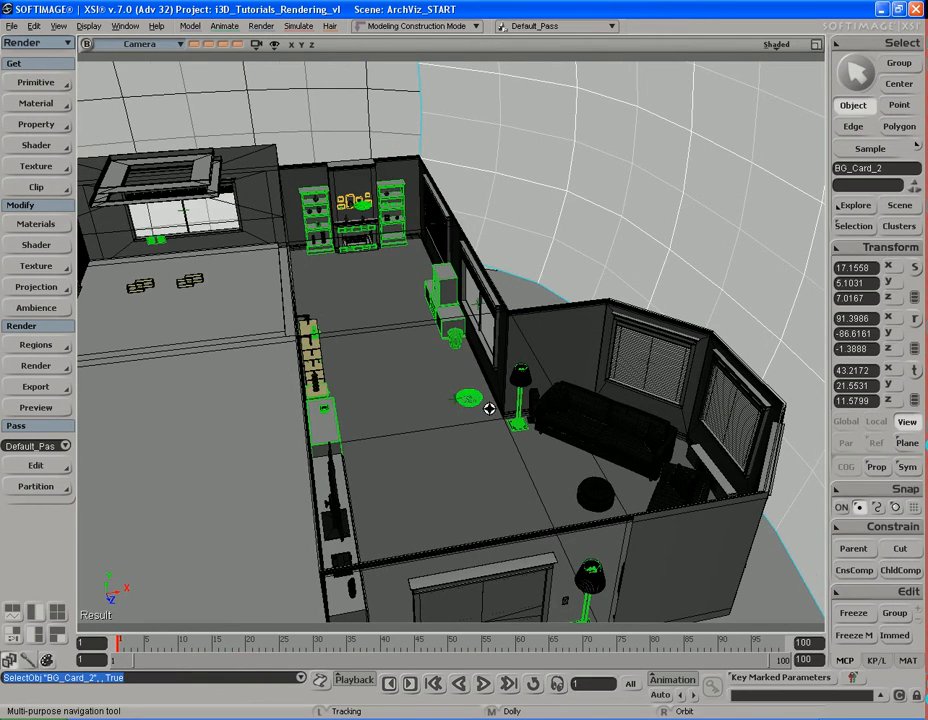
right_drag(497, 408, 516, 408)
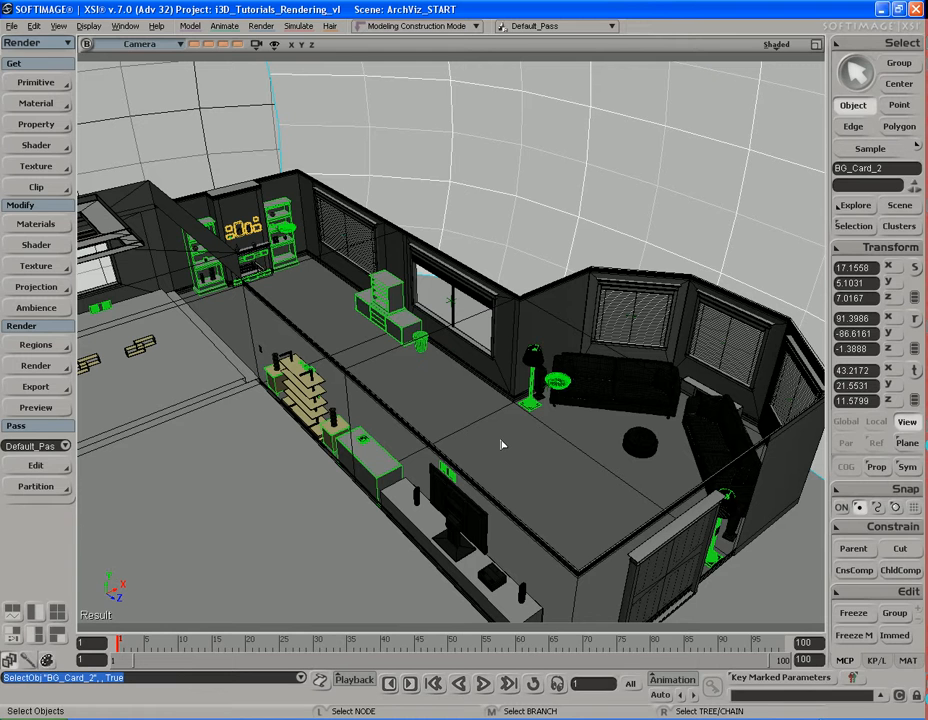
Examine the roofless house from above, including its windows and furniture, along with the surrounding curved background cards
key(s)
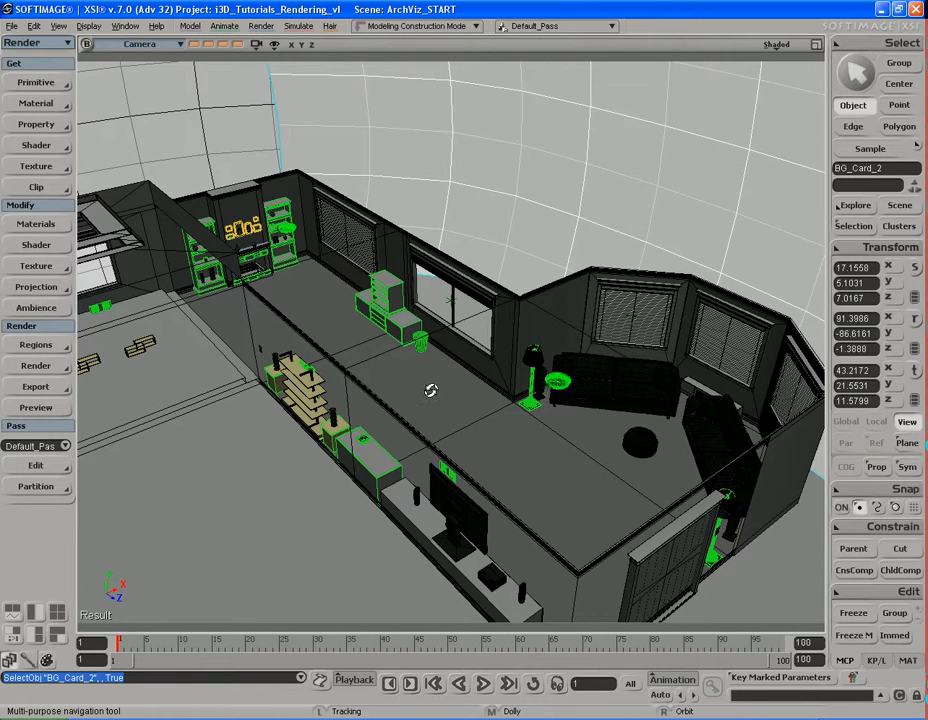
right_drag(431, 389, 416, 387)
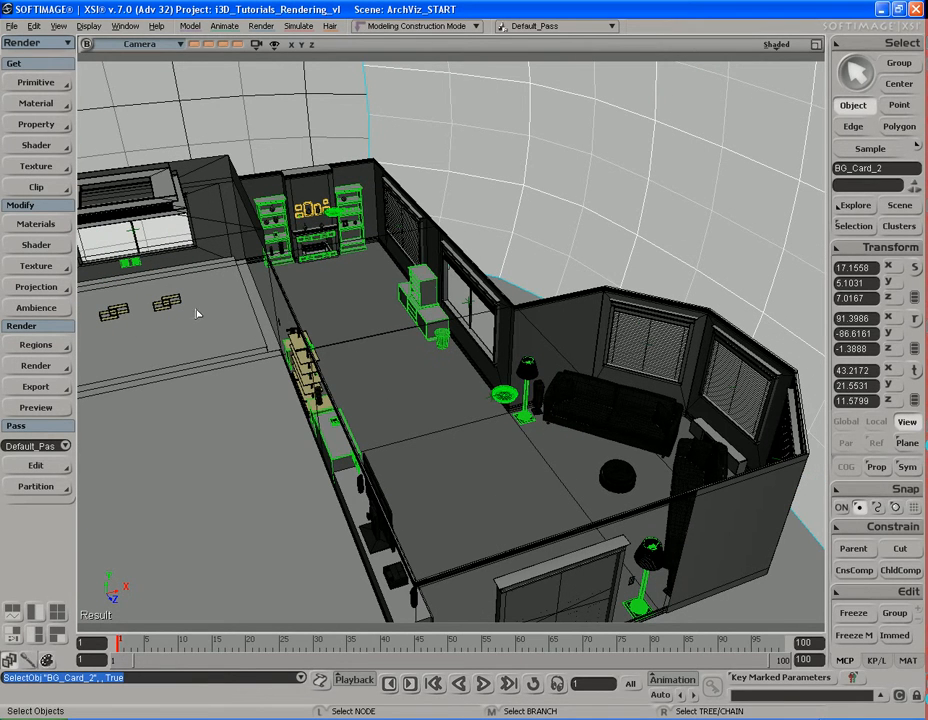
key(s)
right_drag(412, 412, 433, 408)
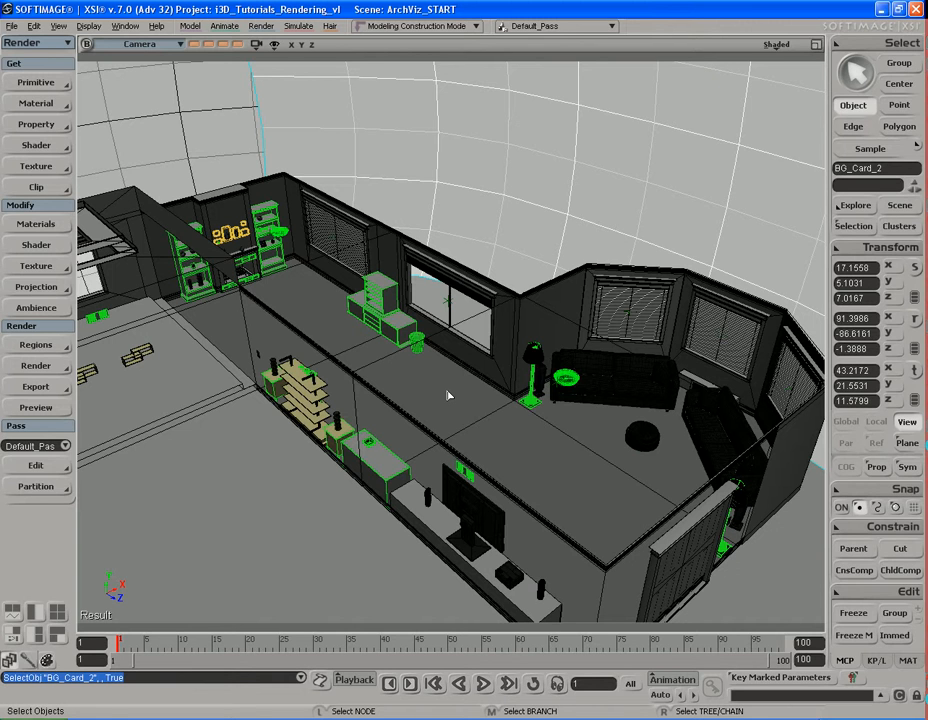
key(s)
mouse_move(452, 380)
right_down()
mouse_move(408, 393)
mouse_move(456, 391)
mouse_move(460, 381)
mouse_move(450, 384)
right_up()
scroll(446, 396, down, 4)
key(s)
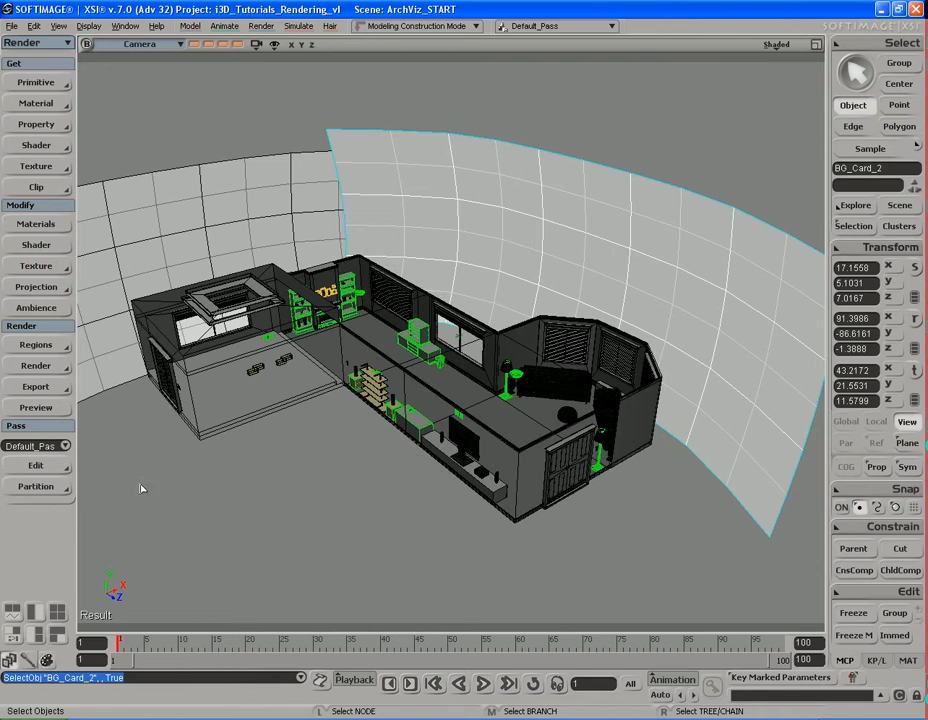
Initialize the sky shader for Default_Pass with a new XSI_Physical_Sun light constrained toward the world center
click(55, 467)
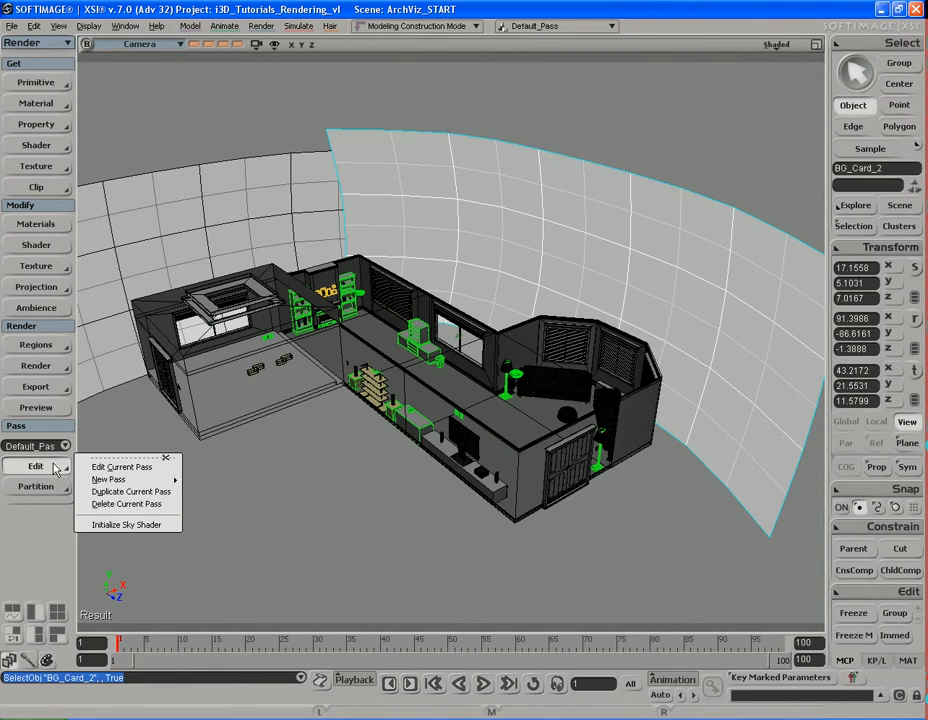
click(126, 525)
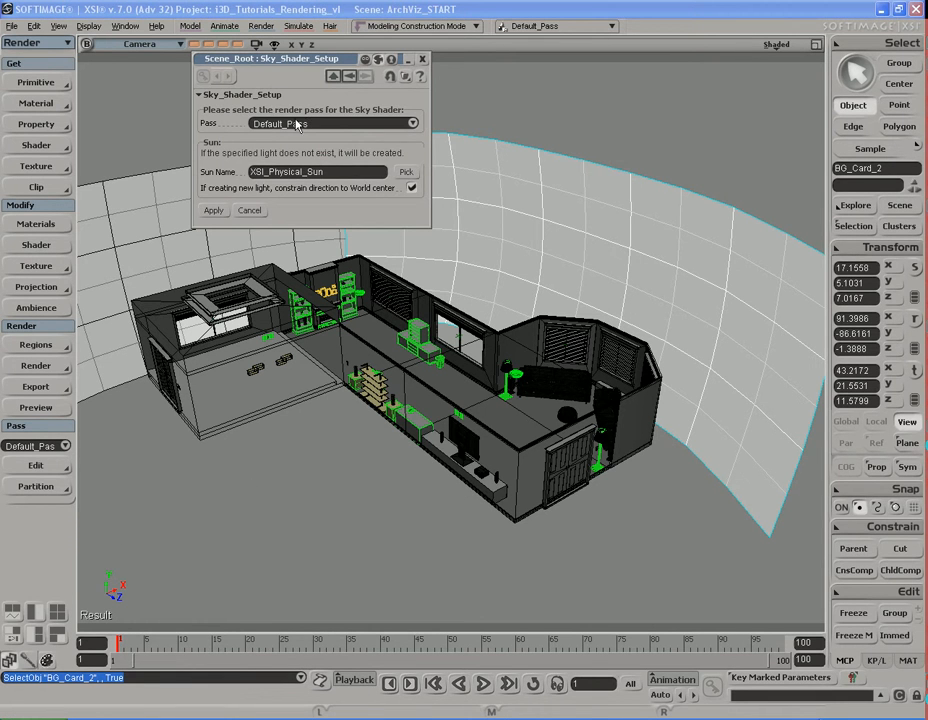
click(213, 210)
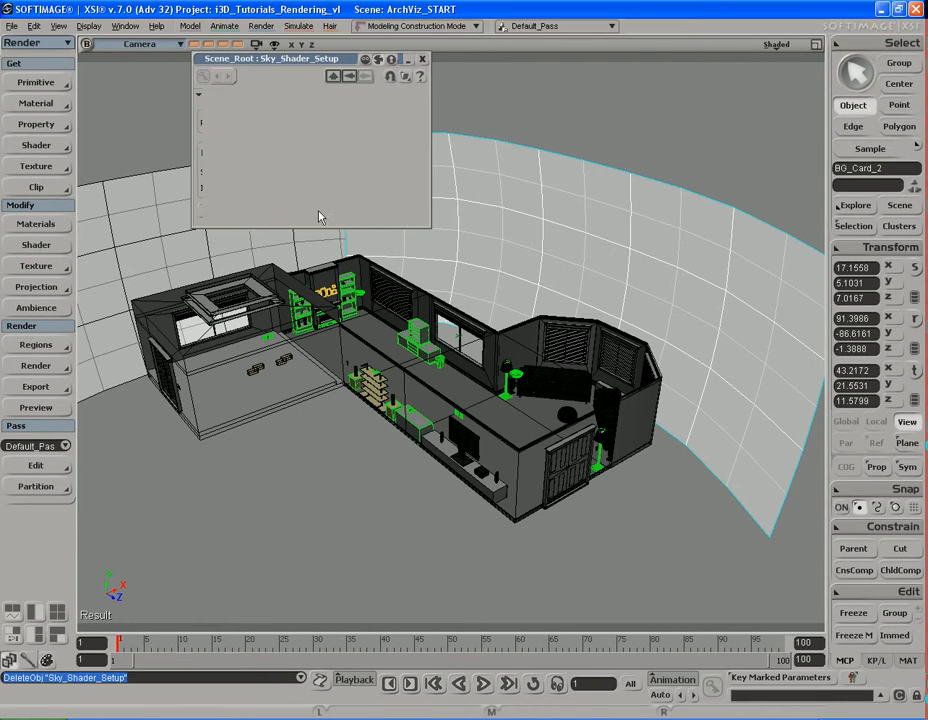
Select the XSI_Physical_Sun light and move it outside and above the large window wall, to about X 32, Y 26, Z -15
key(s)
right_drag(320, 268, 457, 352)
scroll(427, 347, up, 3)
click(376, 312)
key(v)
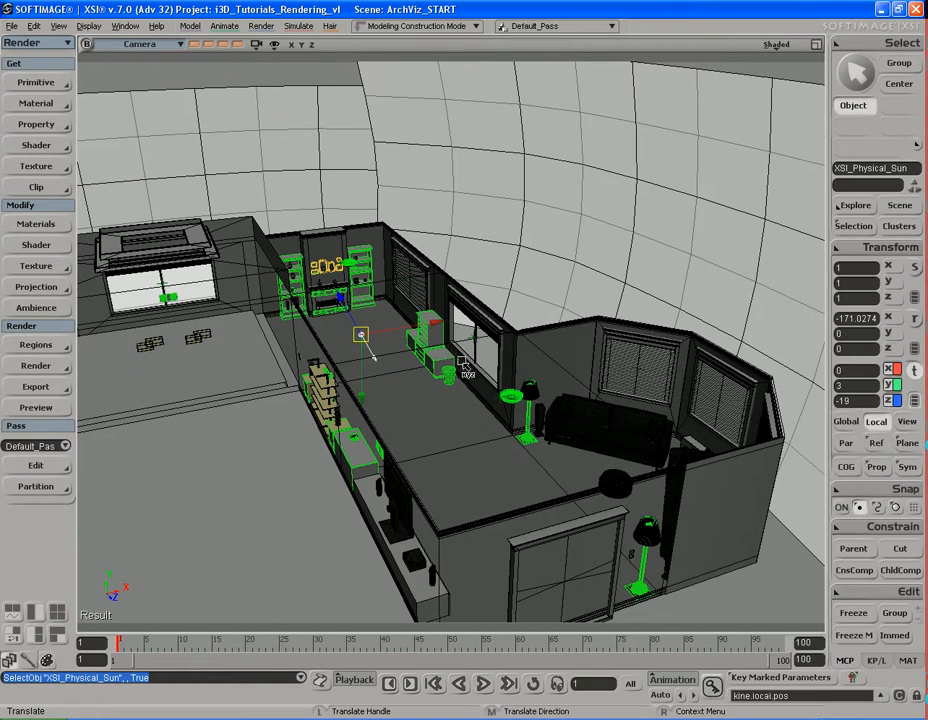
drag(445, 431, 554, 340)
right_drag(554, 340, 503, 348)
key(space)
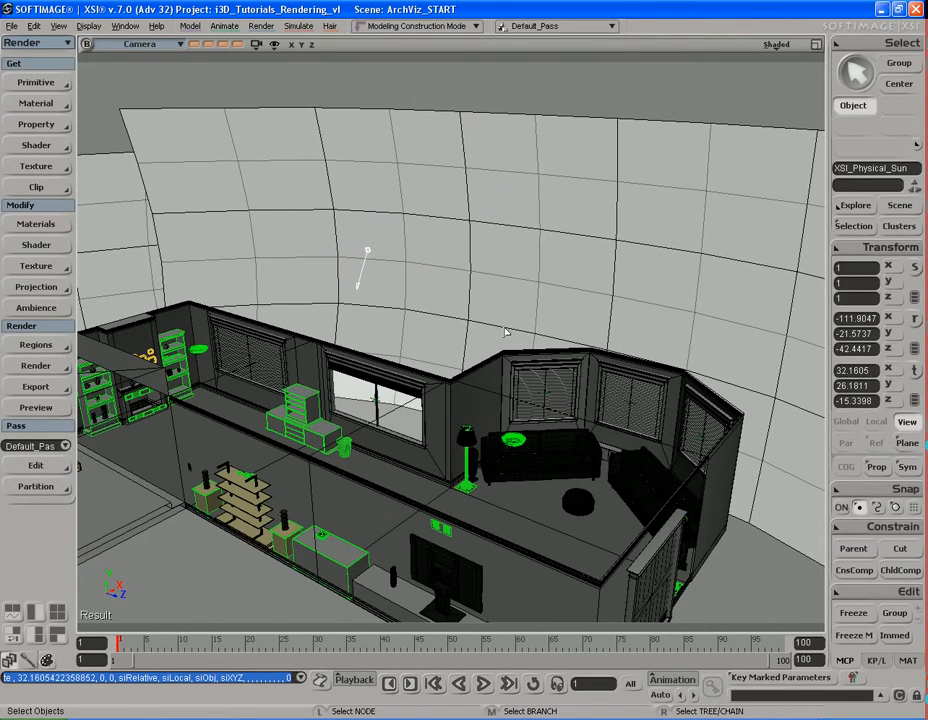
Open the sun light's shader network in the Render Tree and add a Physical Sun light shader node
key(7)
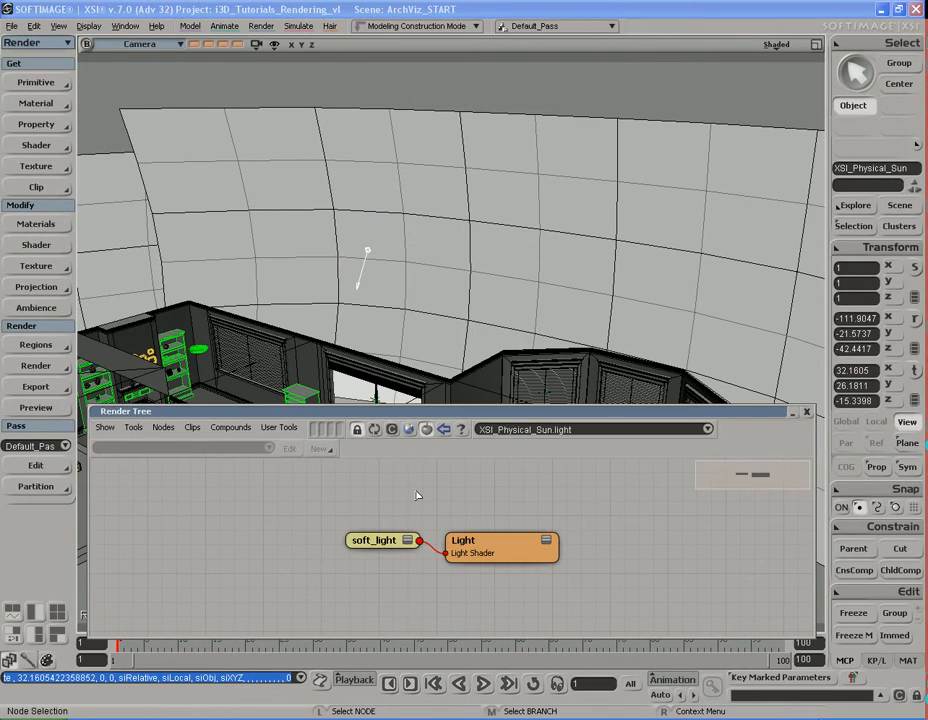
drag(383, 545, 369, 517)
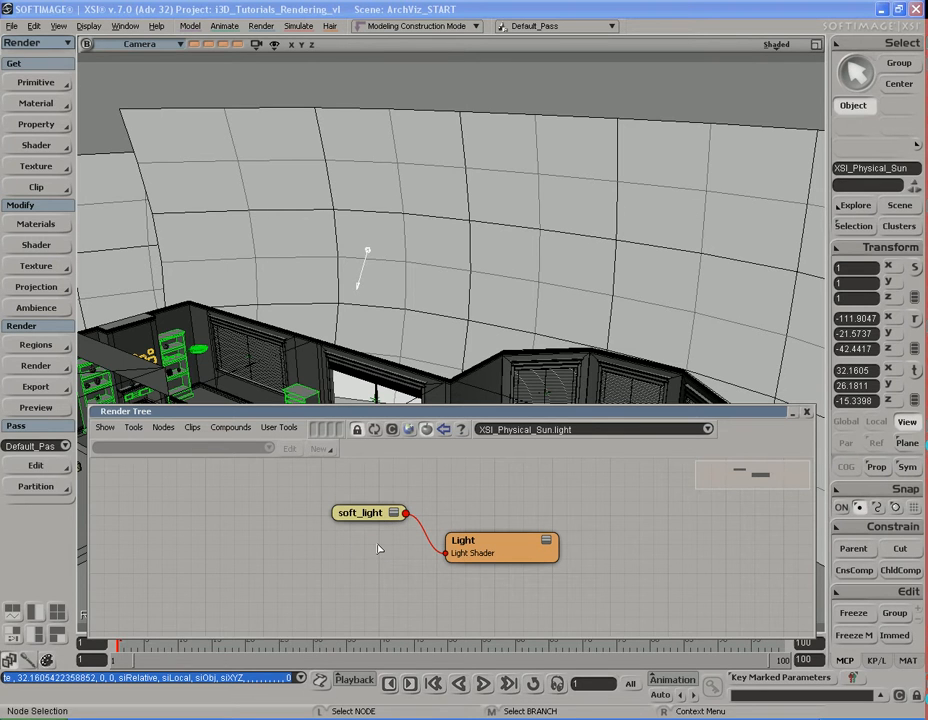
click(411, 431)
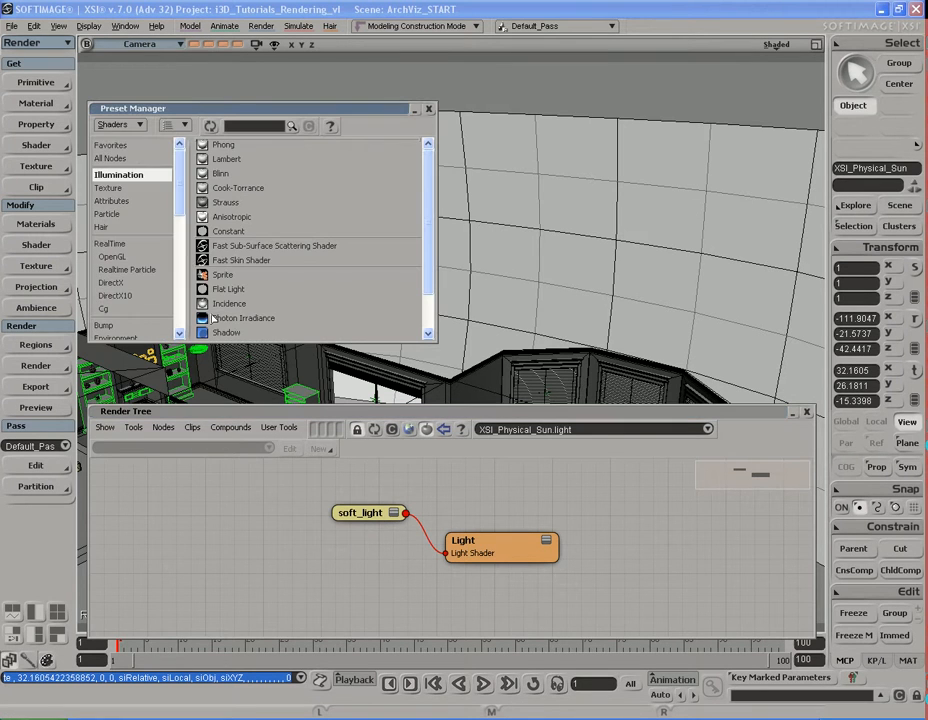
drag(178, 204, 178, 241)
click(108, 256)
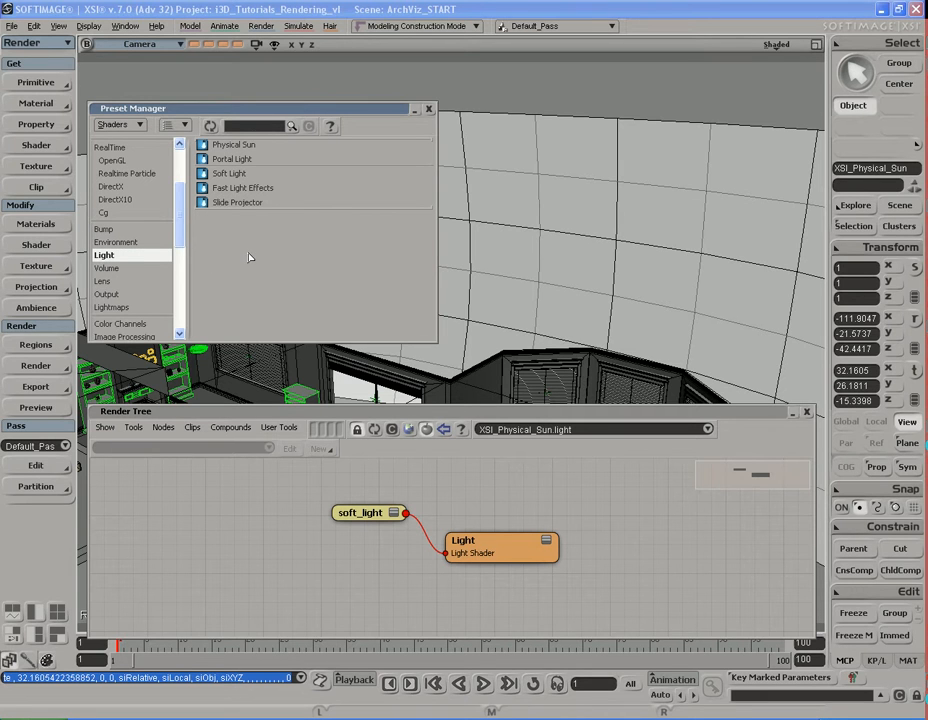
click(222, 146)
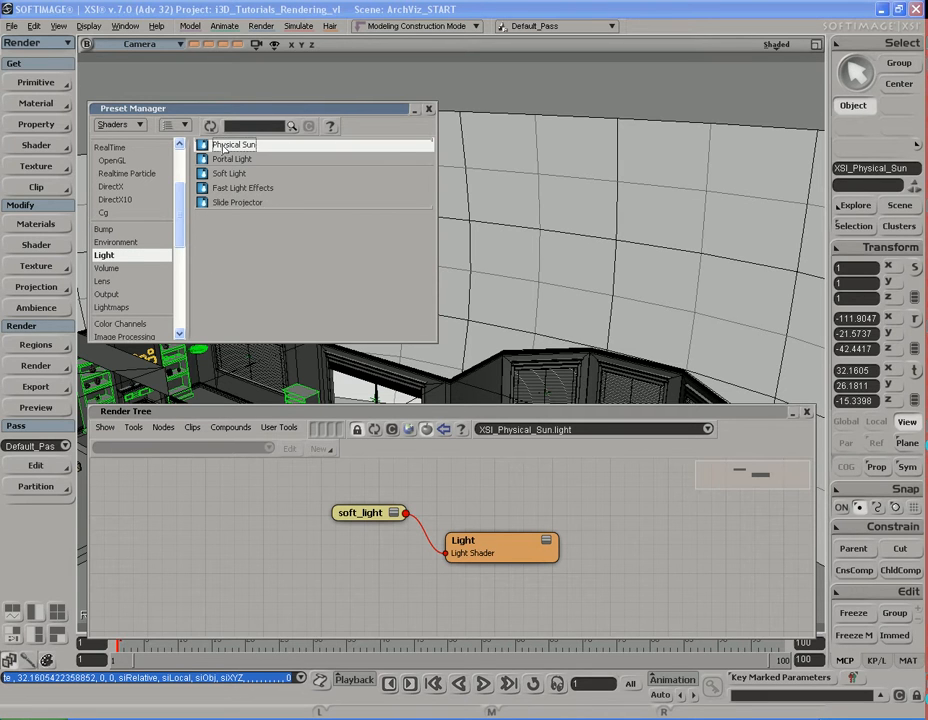
drag(225, 148, 554, 562)
click(429, 108)
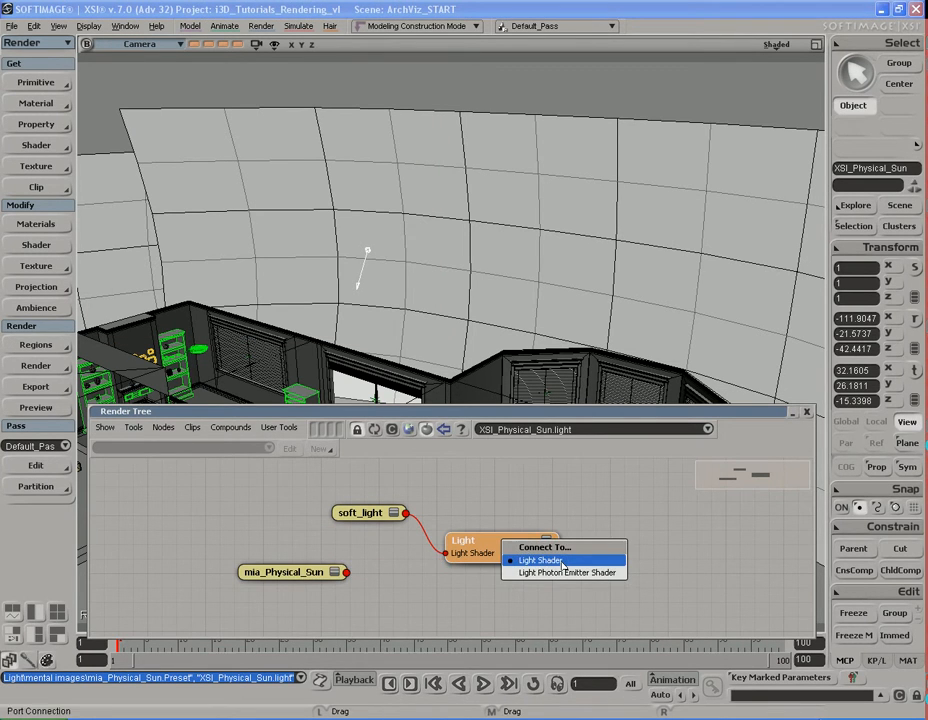
Connect mia_Physical_Sun to the light's Light Shader and Light Photon Emitter Shader inputs, and delete the soft_light node
click(562, 561)
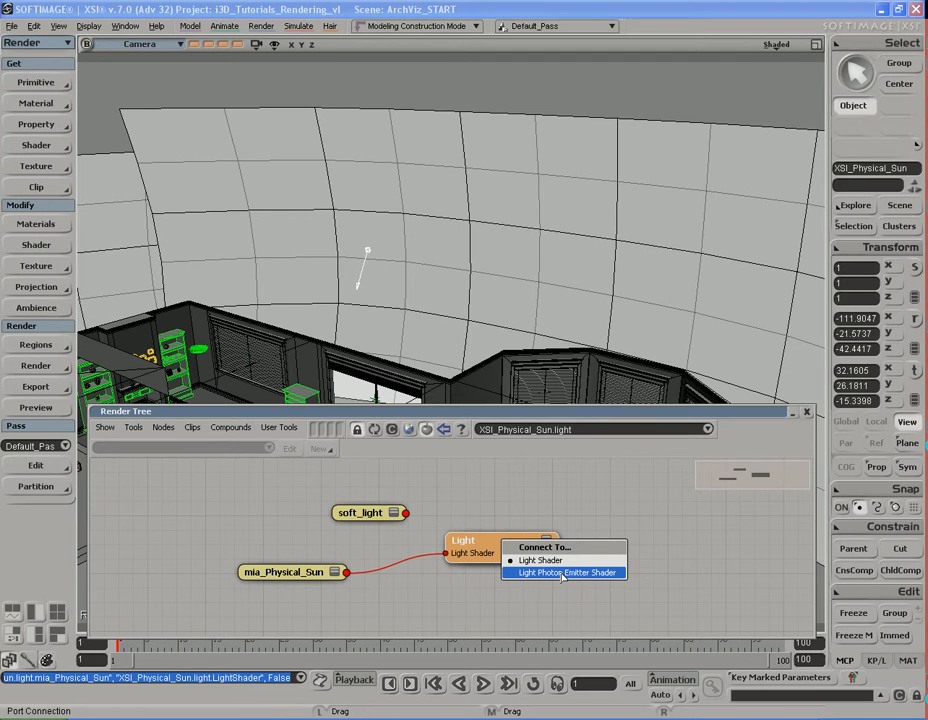
click(563, 573)
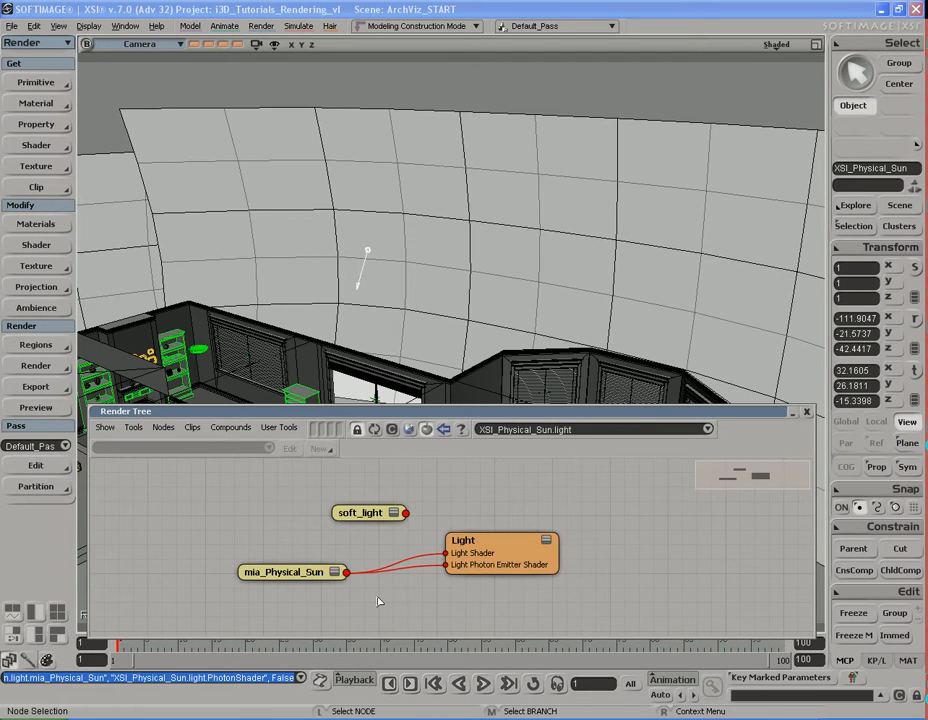
drag(497, 560, 530, 554)
drag(293, 578, 369, 538)
click(367, 515)
key(Delete)
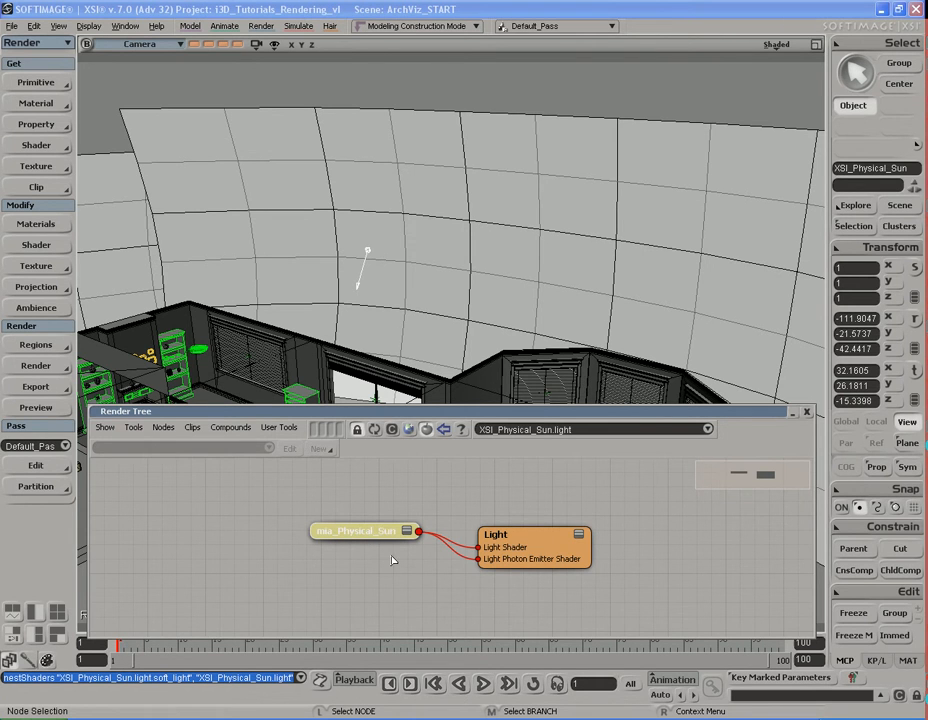
click(467, 486)
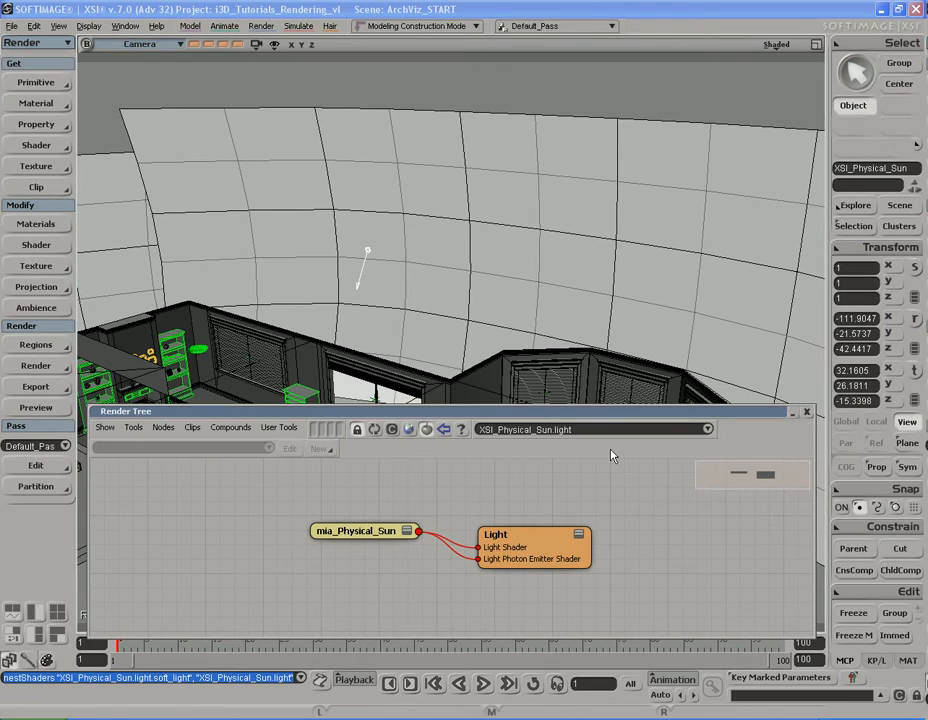
click(807, 412)
Set the XSI_Physical_Sun light's position to X 37, Y 46 and Z -0.5
key(s)
right_drag(370, 400, 455, 400)
key(v)
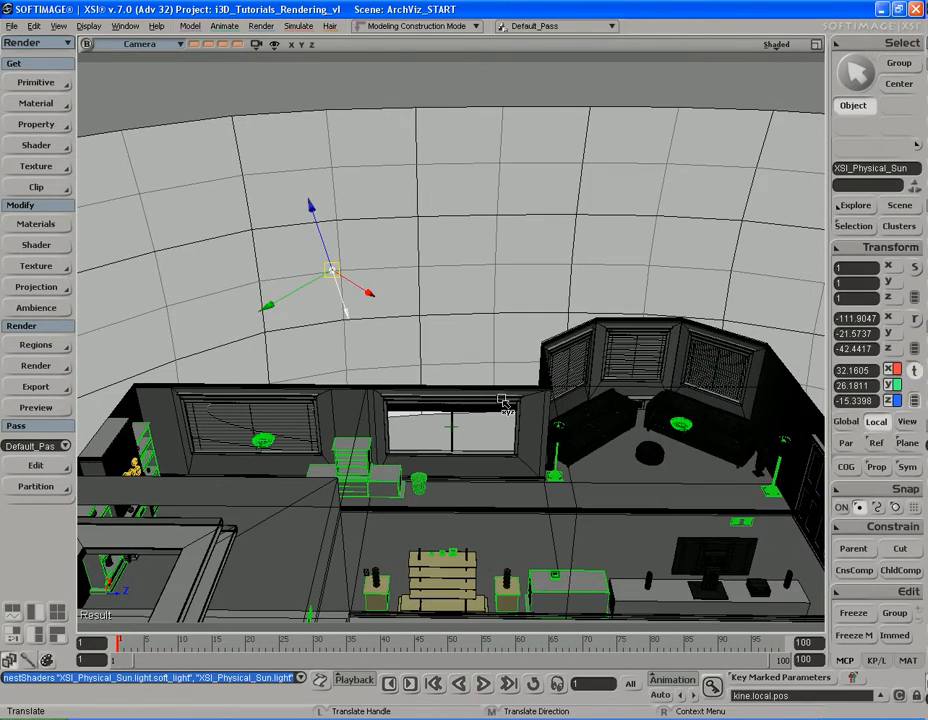
key(s)
mouse_move(502, 383)
mouse_down()
mouse_move(493, 385)
mouse_move(493, 375)
mouse_up()
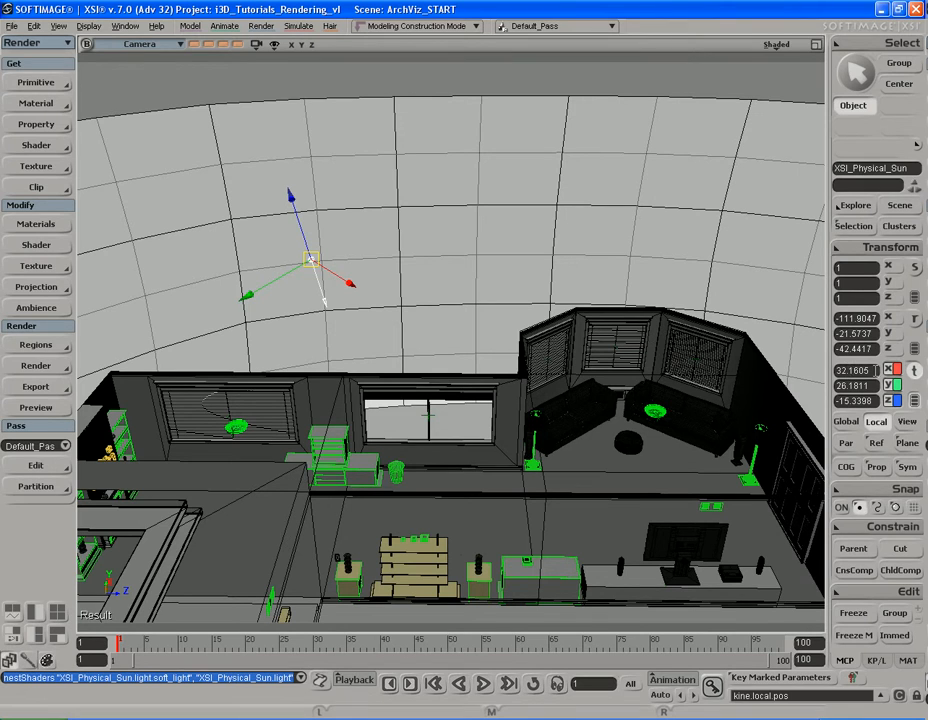
click(876, 370)
text(37)
key(Return)
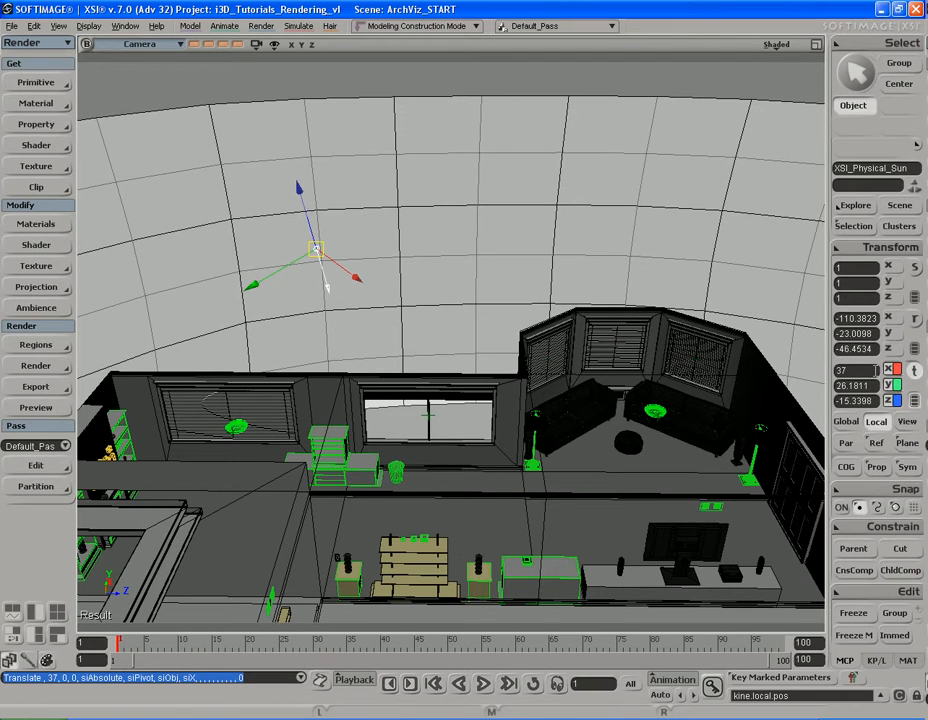
click(874, 385)
text(4)
key(Return)
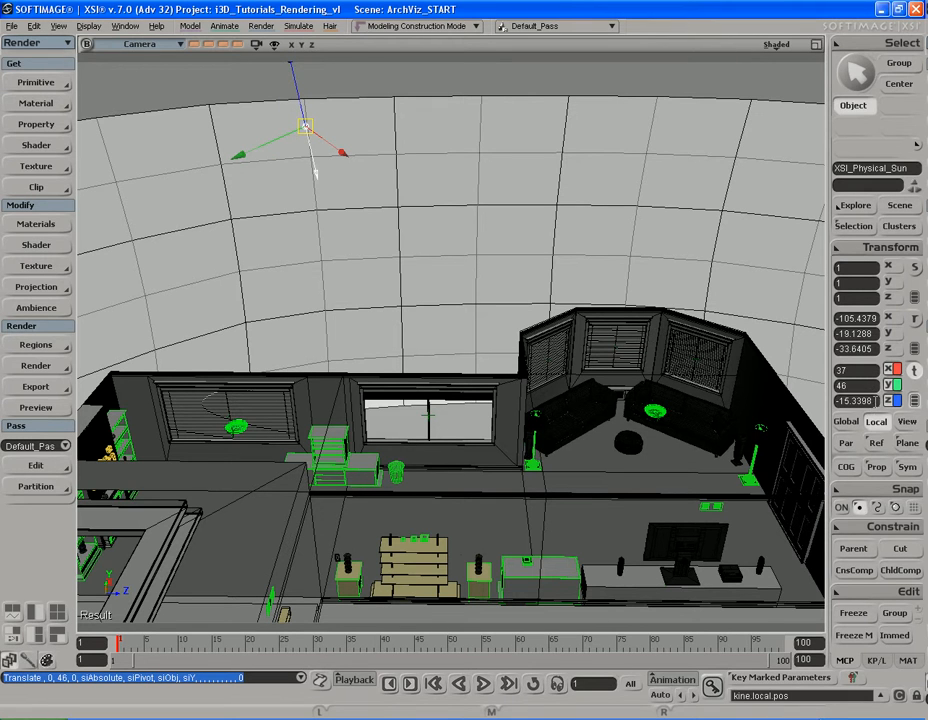
click(873, 400)
text(-)
key(Return)
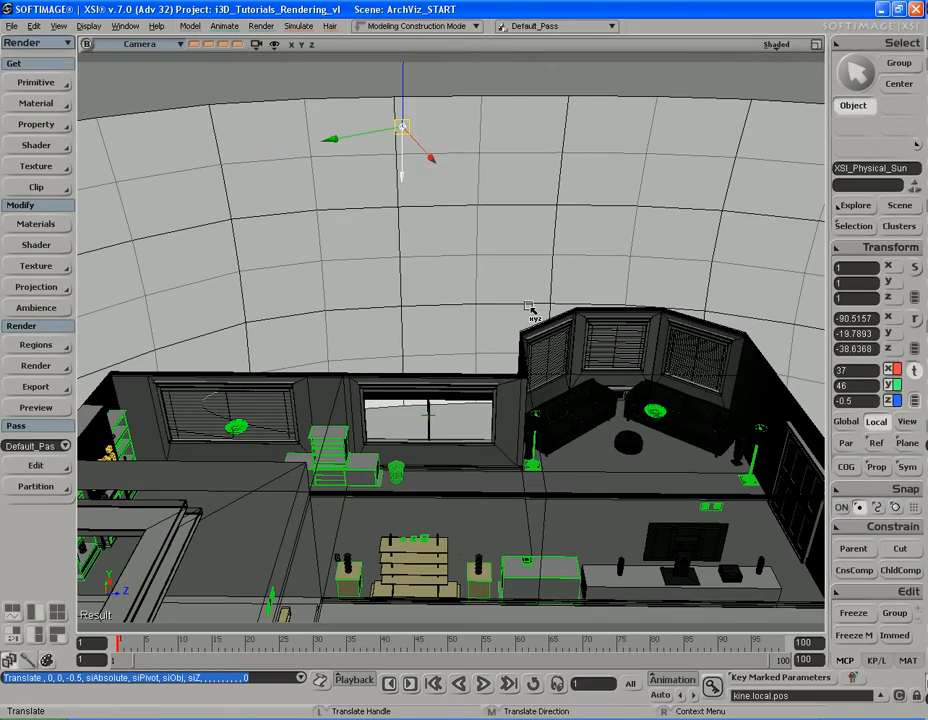
Examine the sun's position and direction relative to the large window and the room interior
key(s)
right_drag(555, 311, 491, 290)
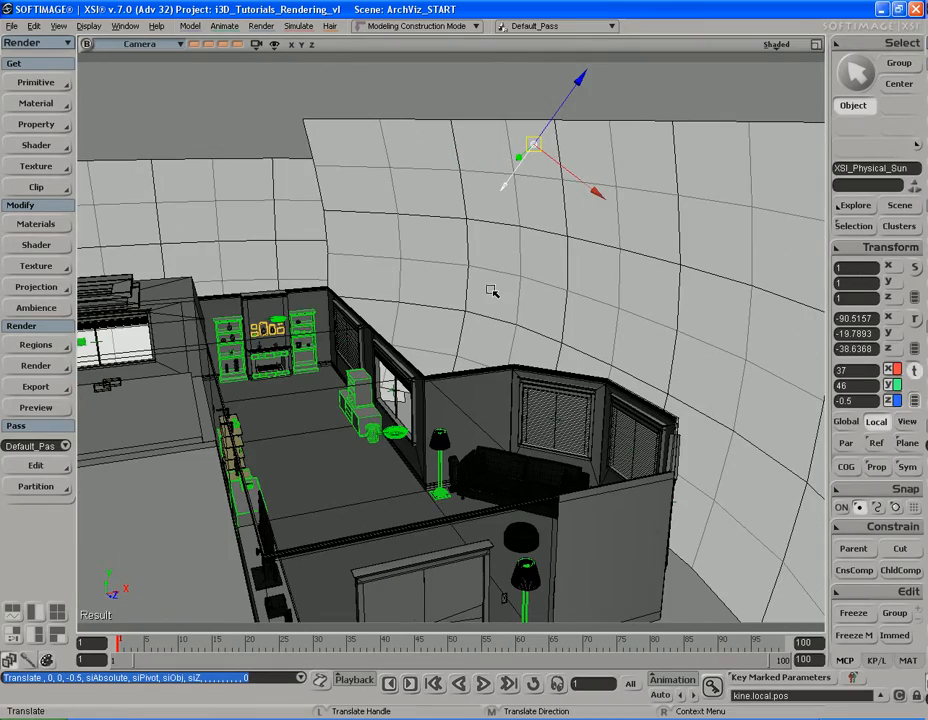
key(space)
key(s)
mouse_move(483, 290)
right_down()
mouse_move(470, 284)
mouse_move(550, 290)
mouse_move(483, 277)
mouse_move(466, 280)
mouse_move(468, 296)
right_up()
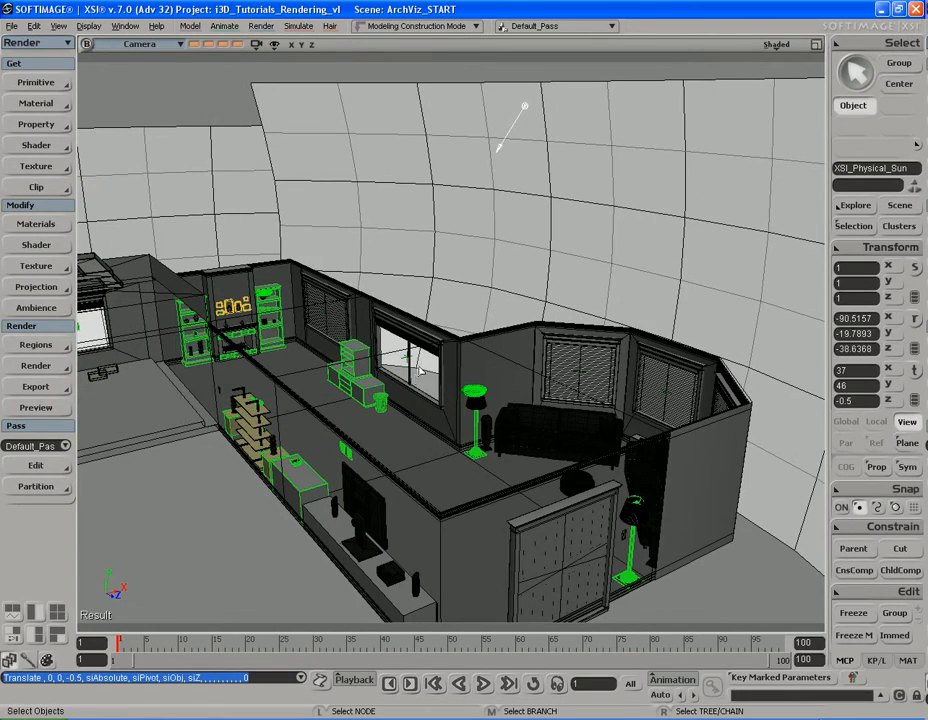
key(s)
right_drag(416, 386, 404, 427)
key(s)
key(s)
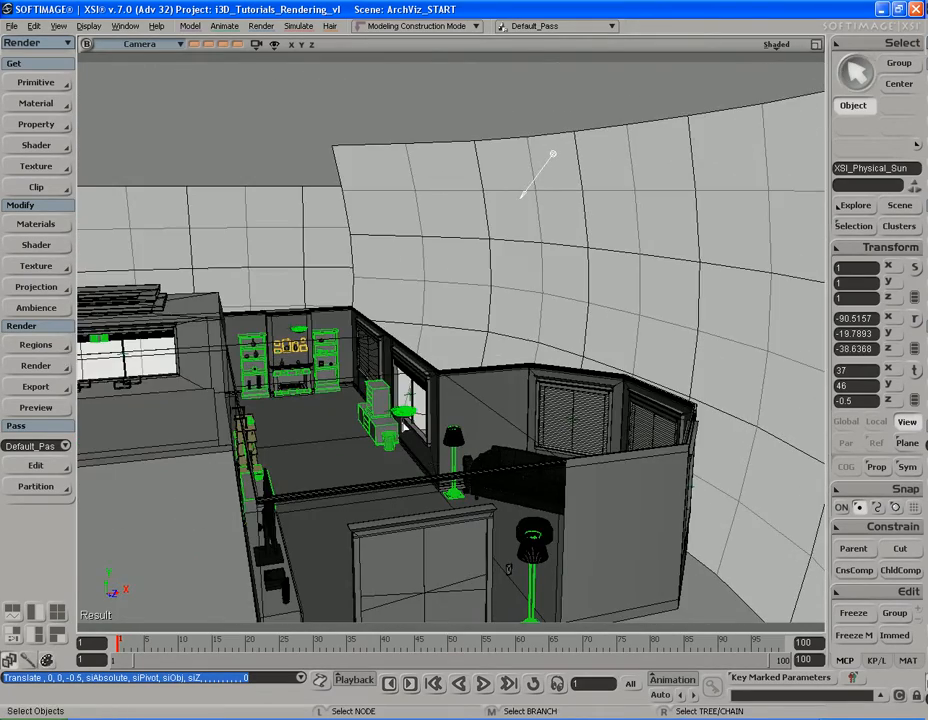
drag(420, 395, 425, 387)
Deselect the sun light and review the stored interior camera viewpoints
click(209, 87)
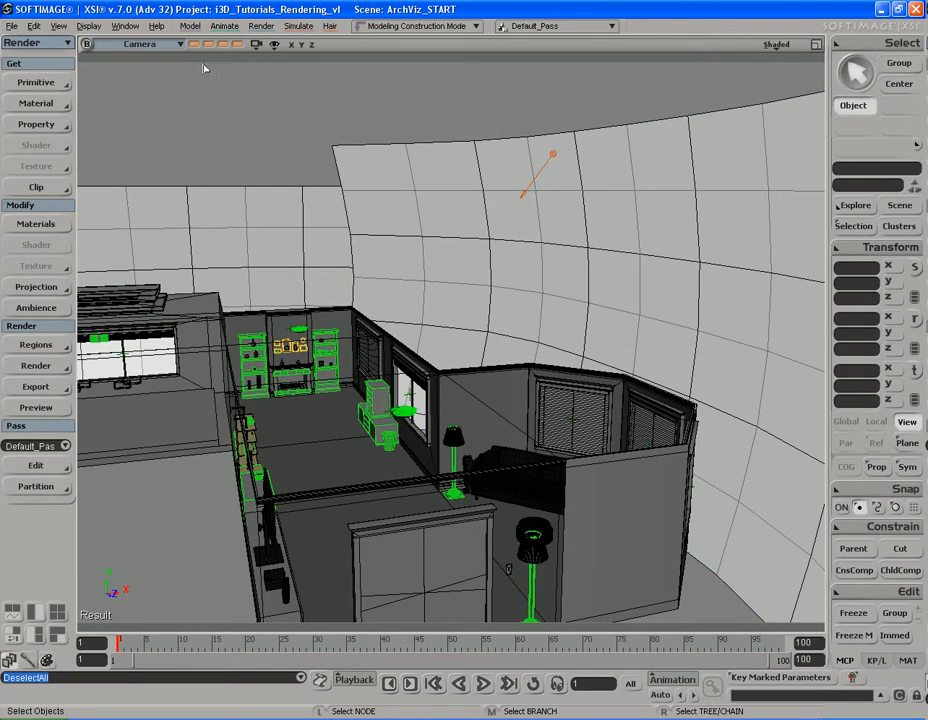
click(195, 45)
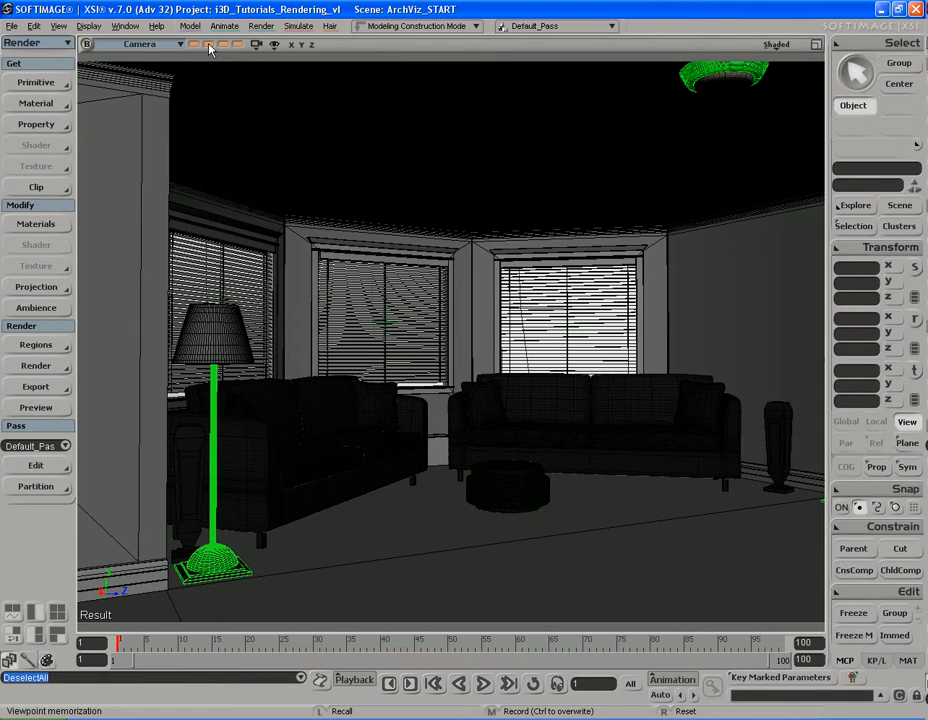
click(209, 45)
click(225, 45)
click(237, 45)
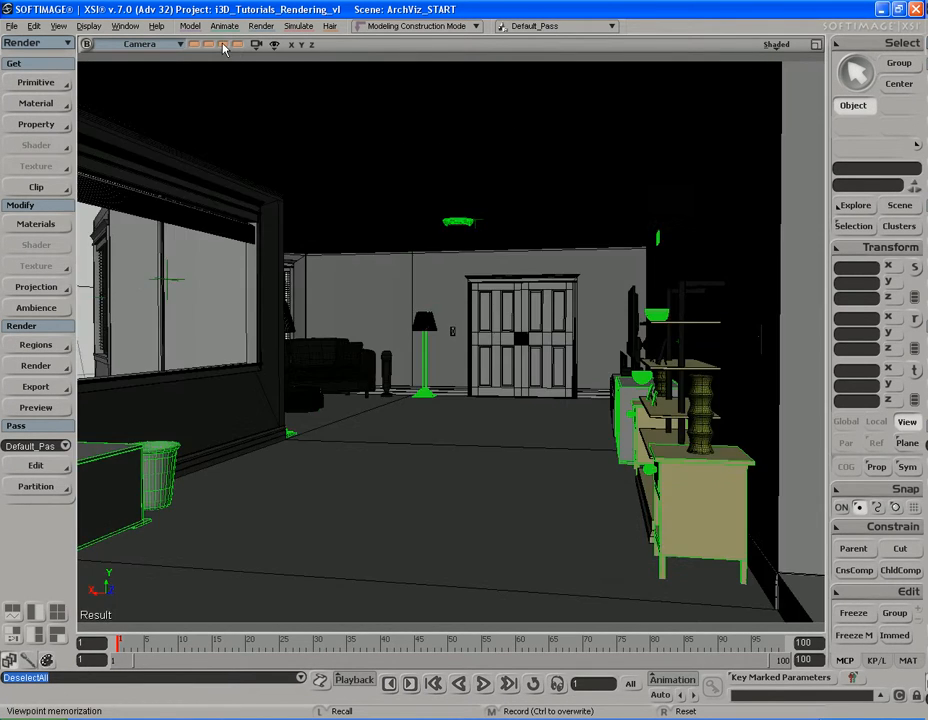
click(224, 45)
click(212, 45)
click(195, 45)
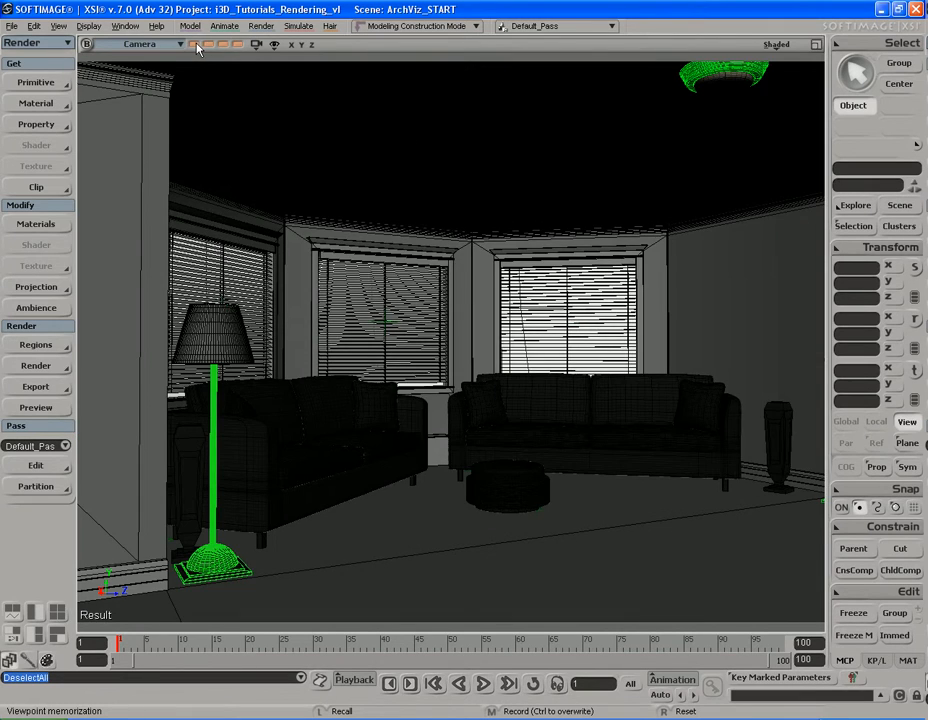
click(212, 45)
Frame the fireplace wall and large window from inside the main room and render a preview of the sunlight
key(s)
right_drag(499, 436, 501, 476)
scroll(501, 474, down, 5)
key(s)
drag(502, 442, 497, 464)
right_drag(497, 464, 489, 436)
scroll(493, 453, up, 5)
key(s)
scroll(487, 418, up, 3)
key(s)
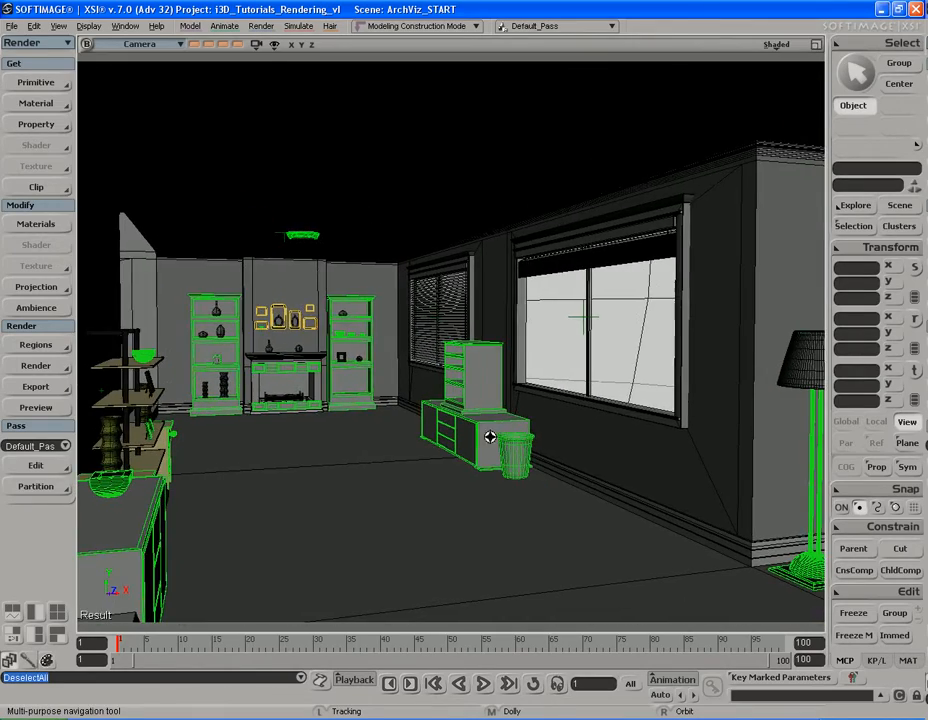
click(210, 46)
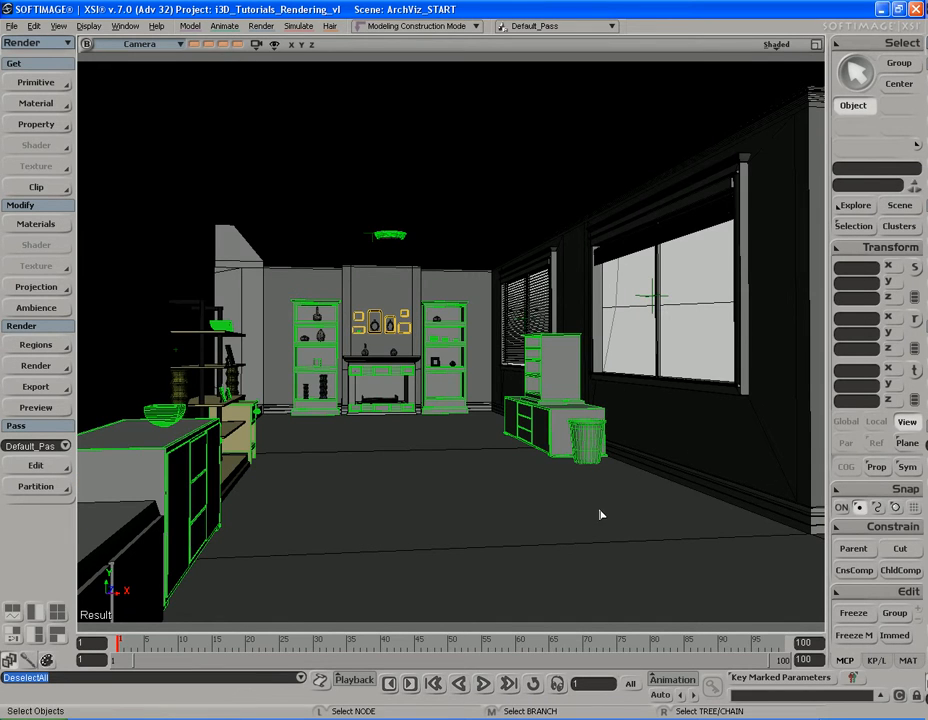
key(shift+r)
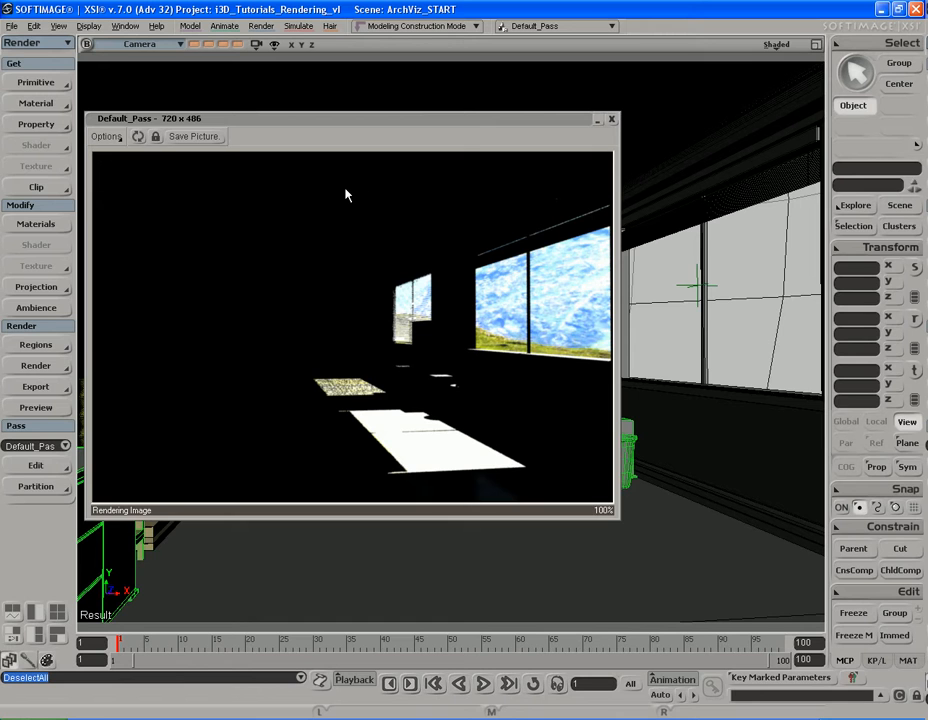
click(612, 121)
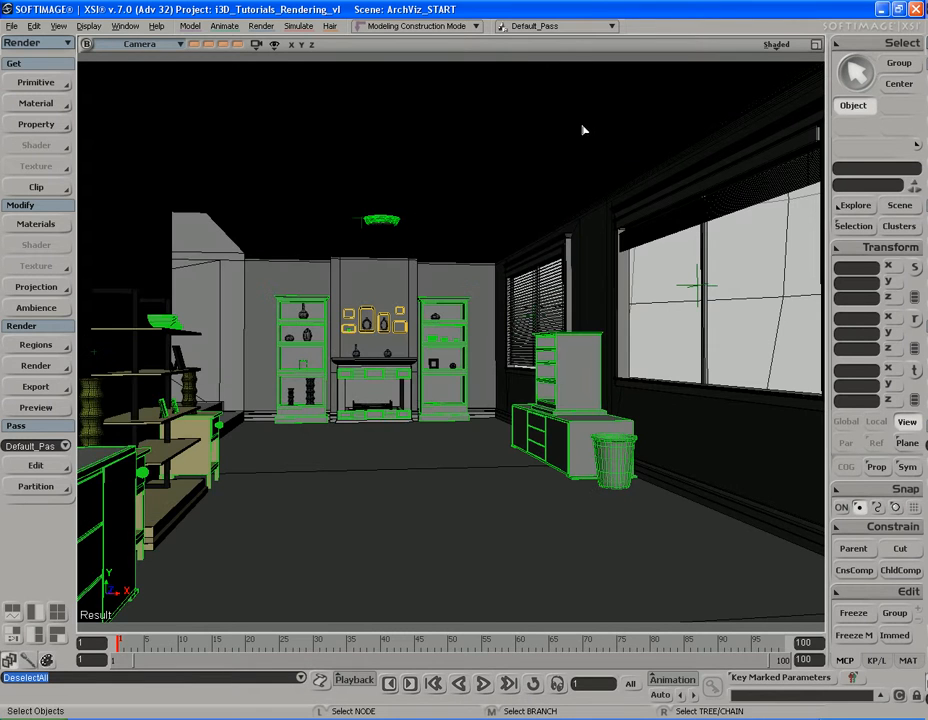
Override the scene's output resolution for Default_Pass with a custom format 400 pixels wide, keeping the aspect ratio locked
click(52, 372)
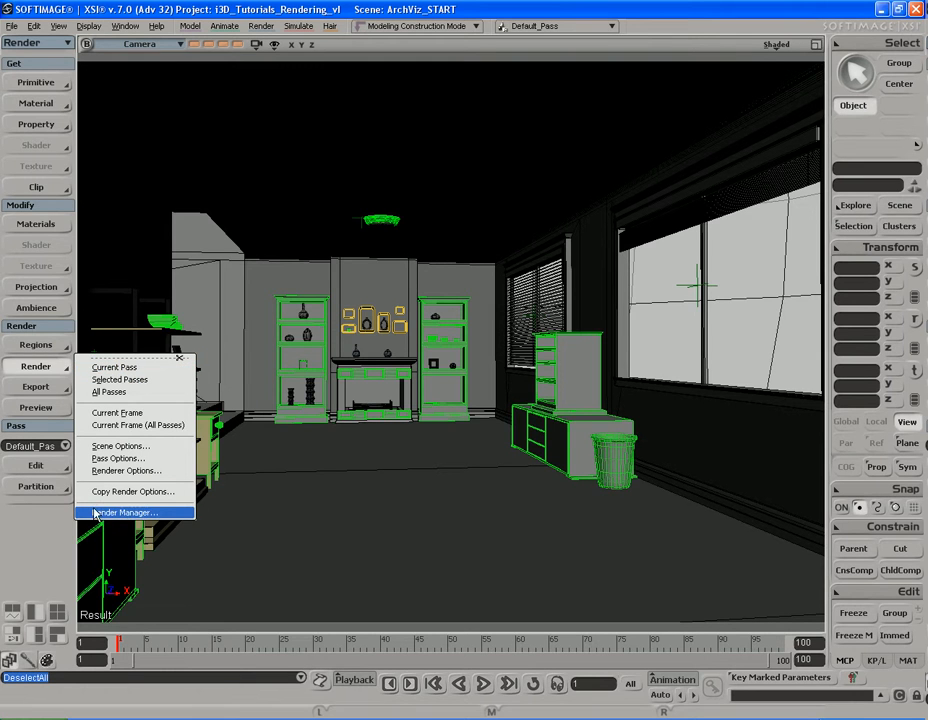
click(145, 511)
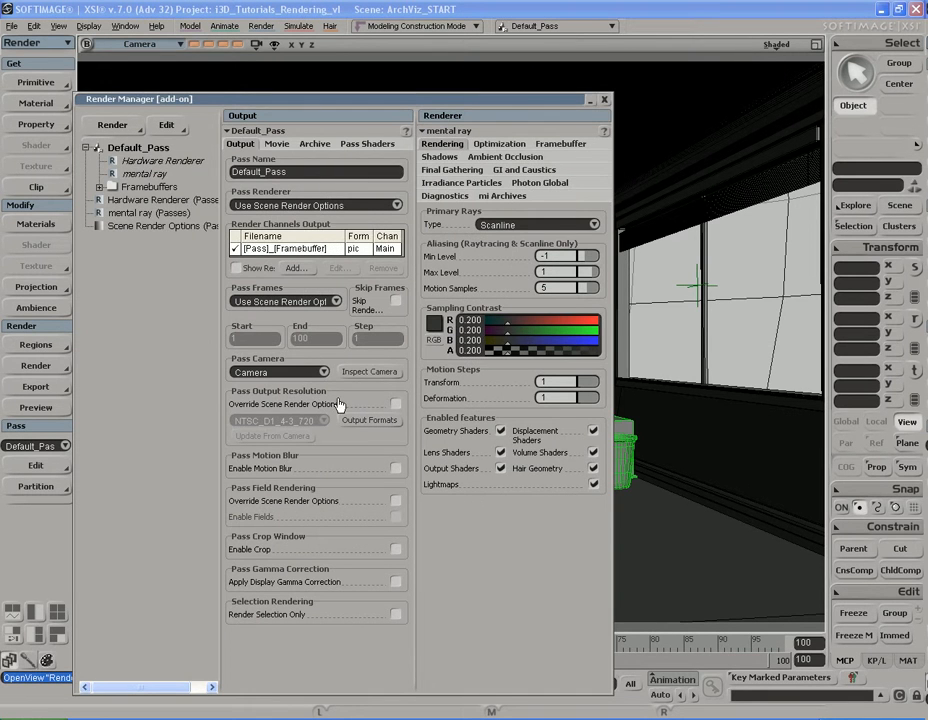
click(396, 405)
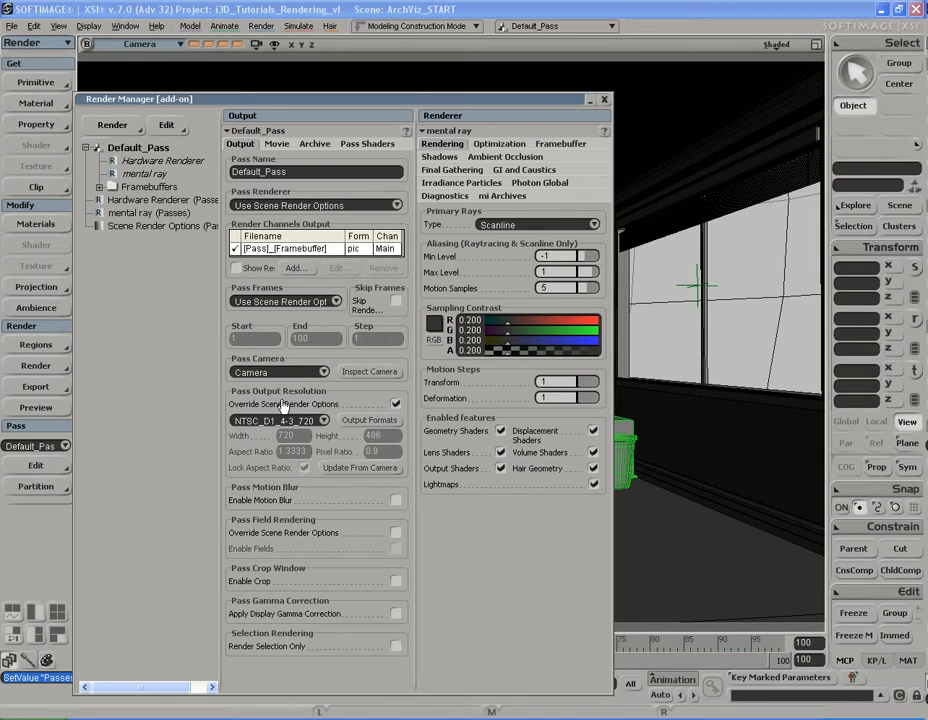
click(323, 420)
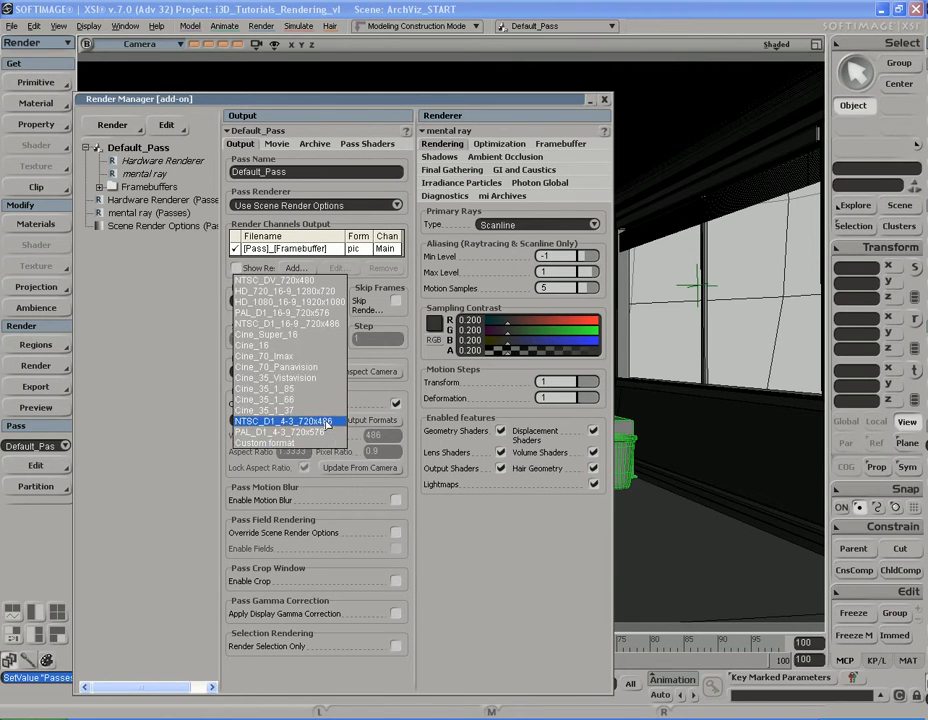
click(323, 443)
click(290, 436)
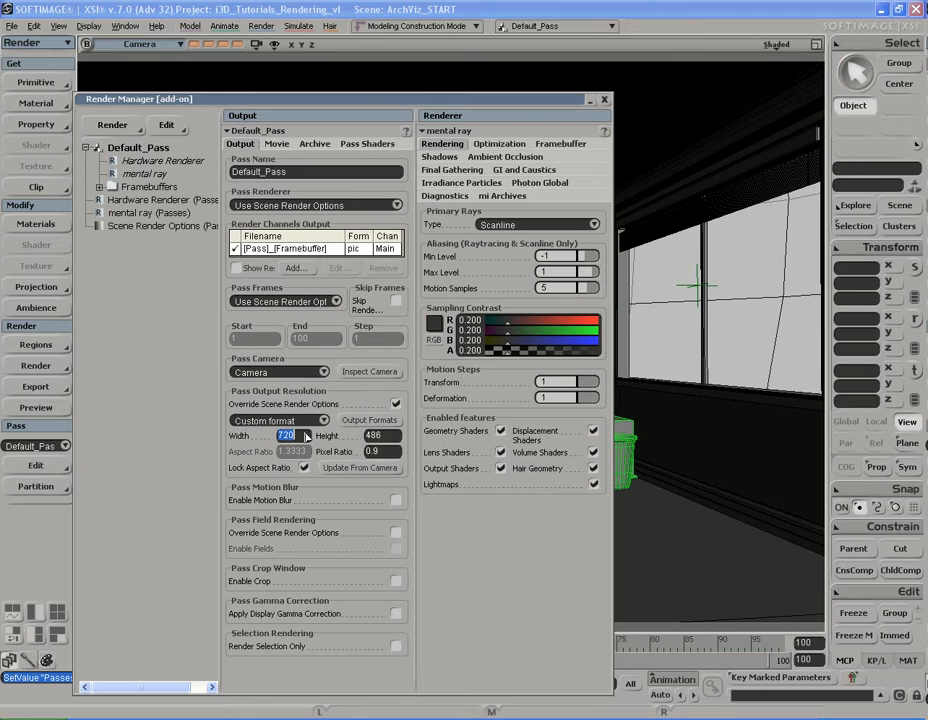
text(400)
key(Return)
click(303, 437)
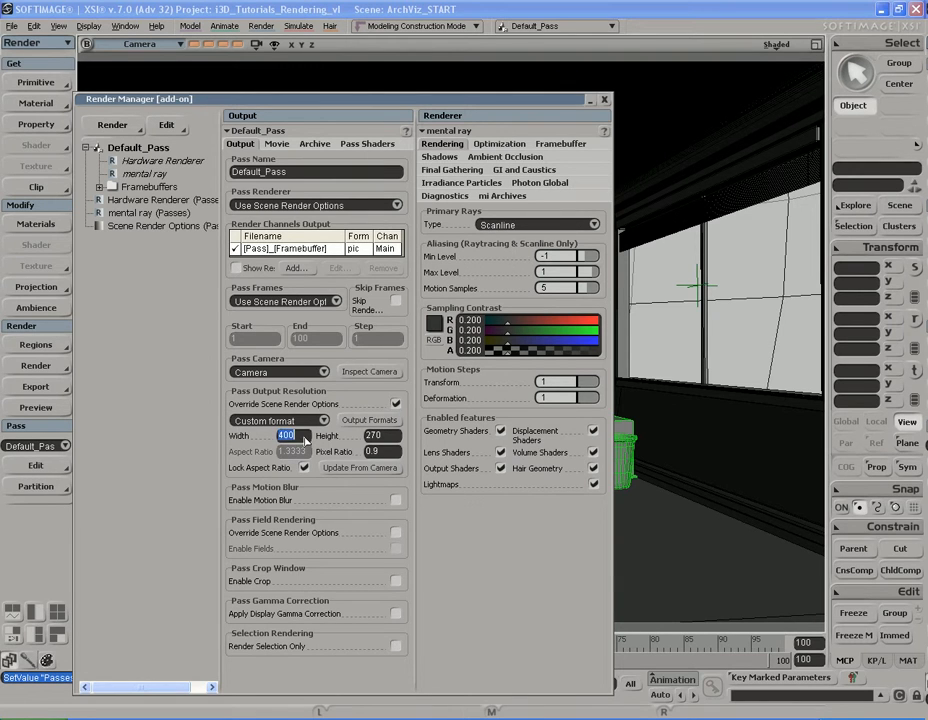
click(389, 437)
Set the mental ray aliasing Min Level to -2 and render a preview of the camera view
drag(593, 274, 588, 277)
click(604, 99)
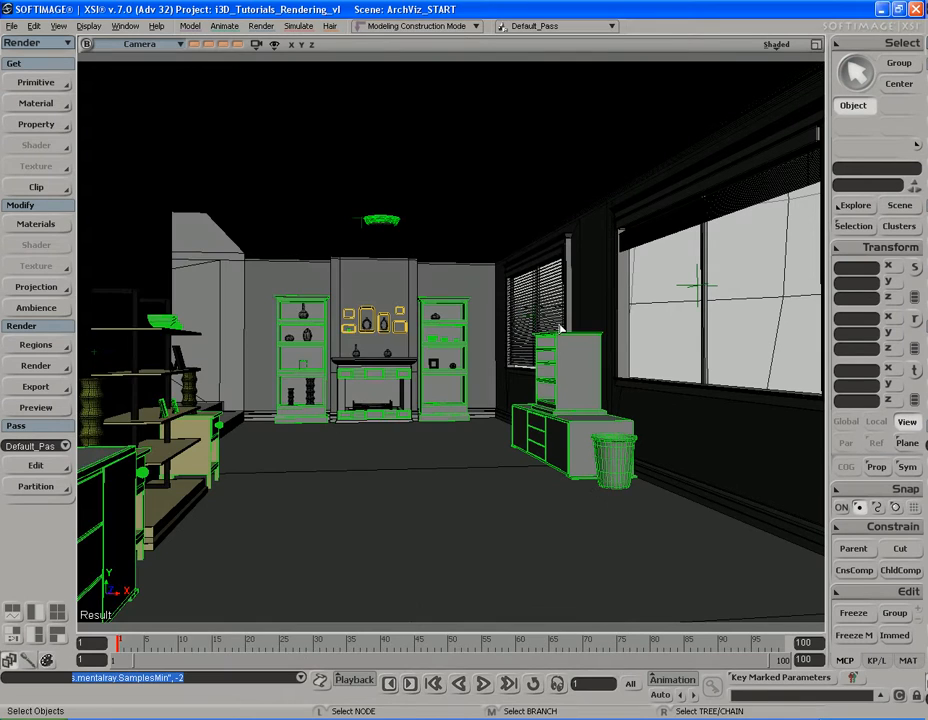
key(shift+r)
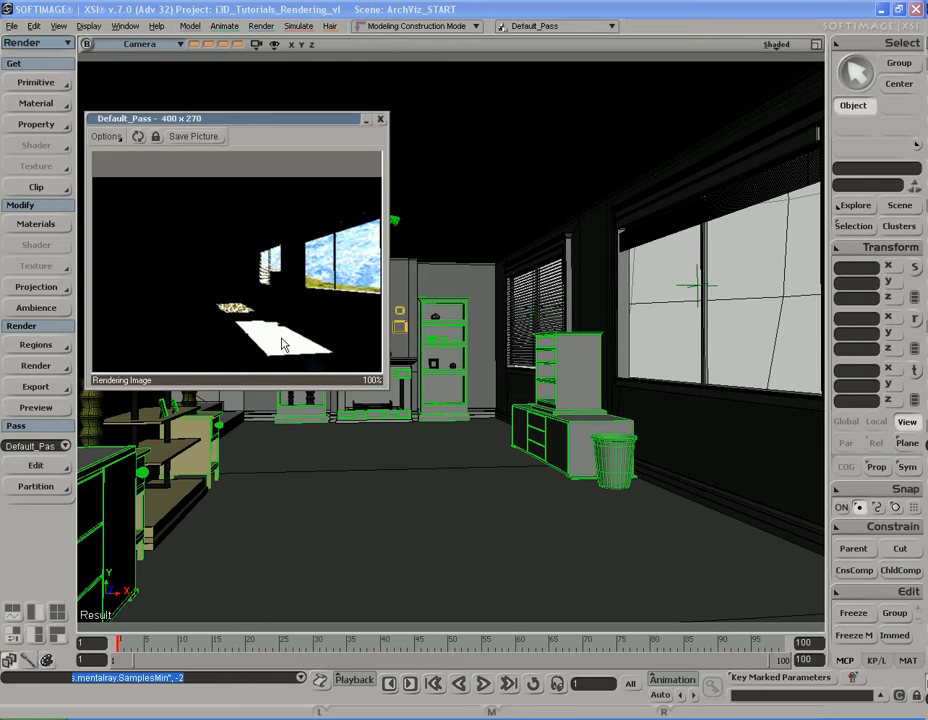
click(381, 120)
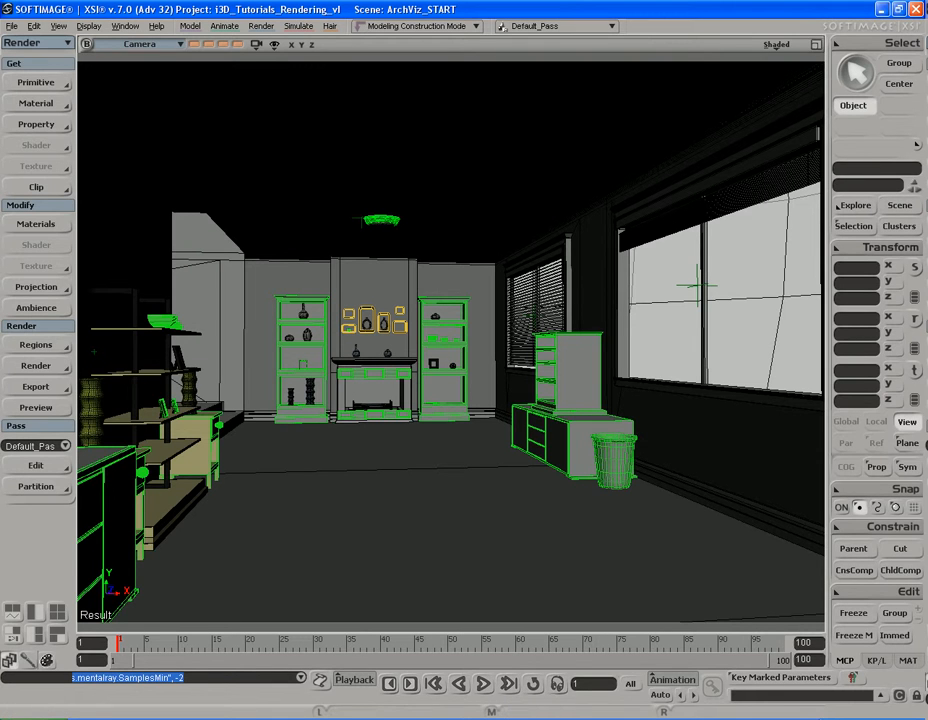
Select the XSI_Physical_Sun light under XSI_Center_Of_World in the scene hierarchy
key(8)
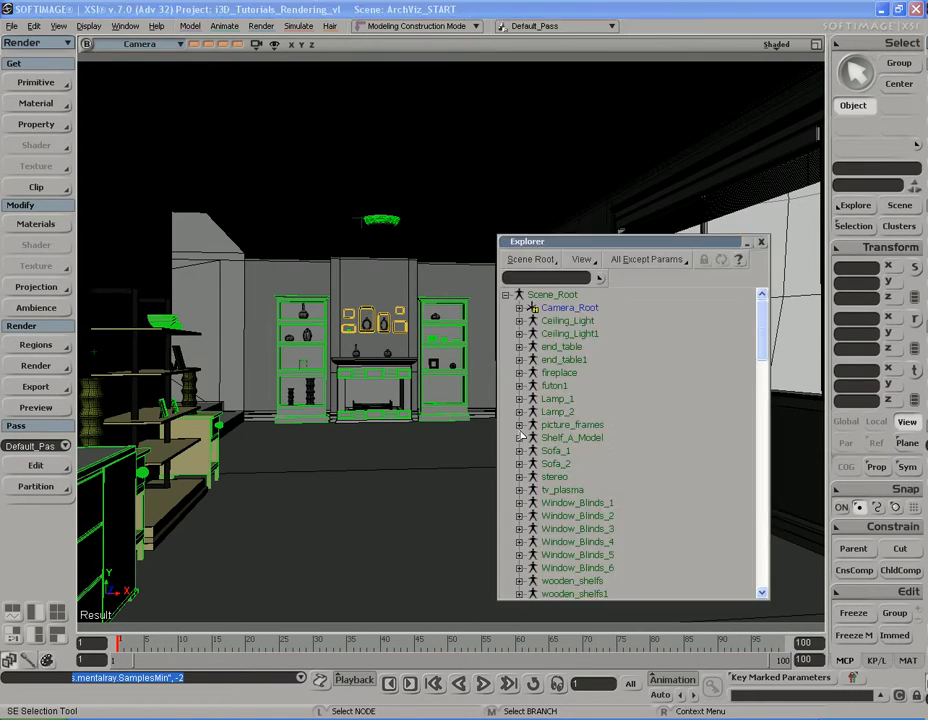
scroll(664, 400, down, 10)
scroll(667, 420, up, 6)
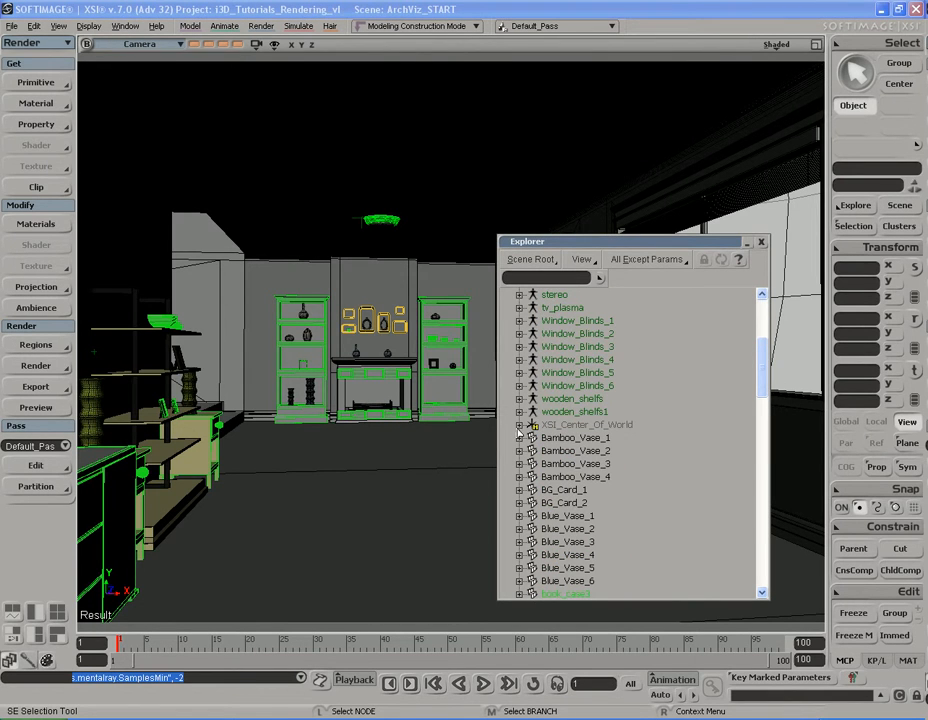
click(519, 424)
click(588, 490)
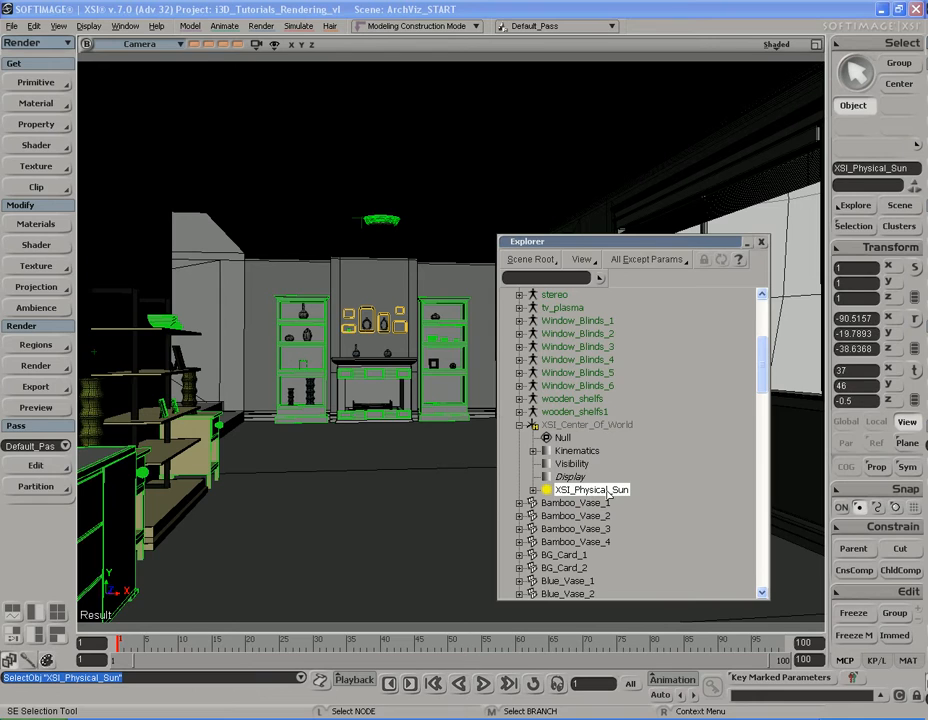
click(762, 243)
Frame the room with the large window and open the mia_Physical_Sun shader's properties from the sun's render tree
right_drag(667, 307, 604, 366)
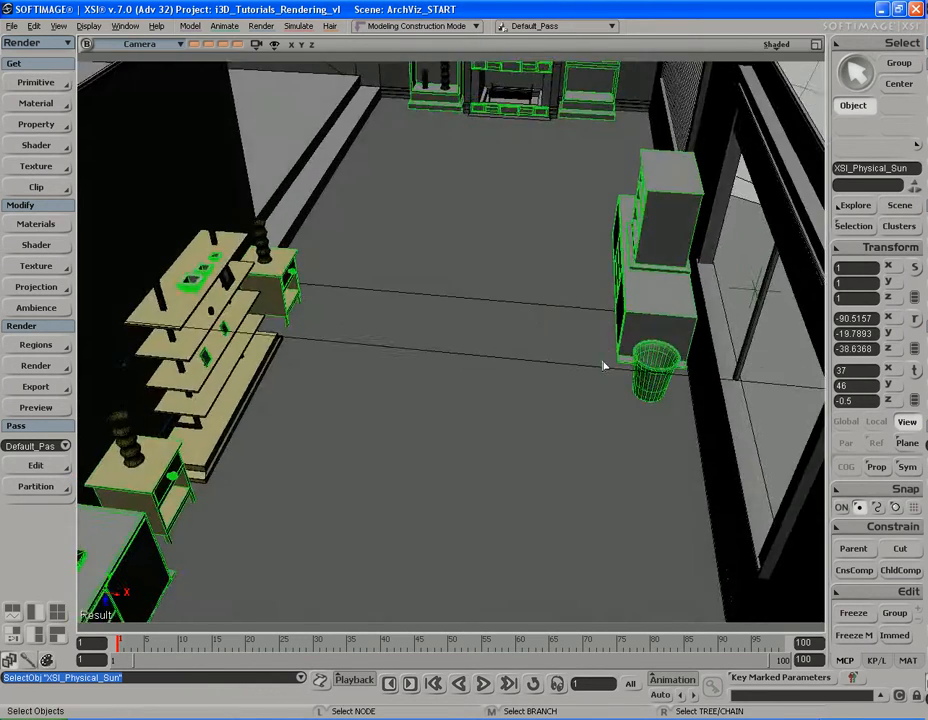
scroll(605, 366, down, 4)
scroll(654, 298, down, 3)
key(r)
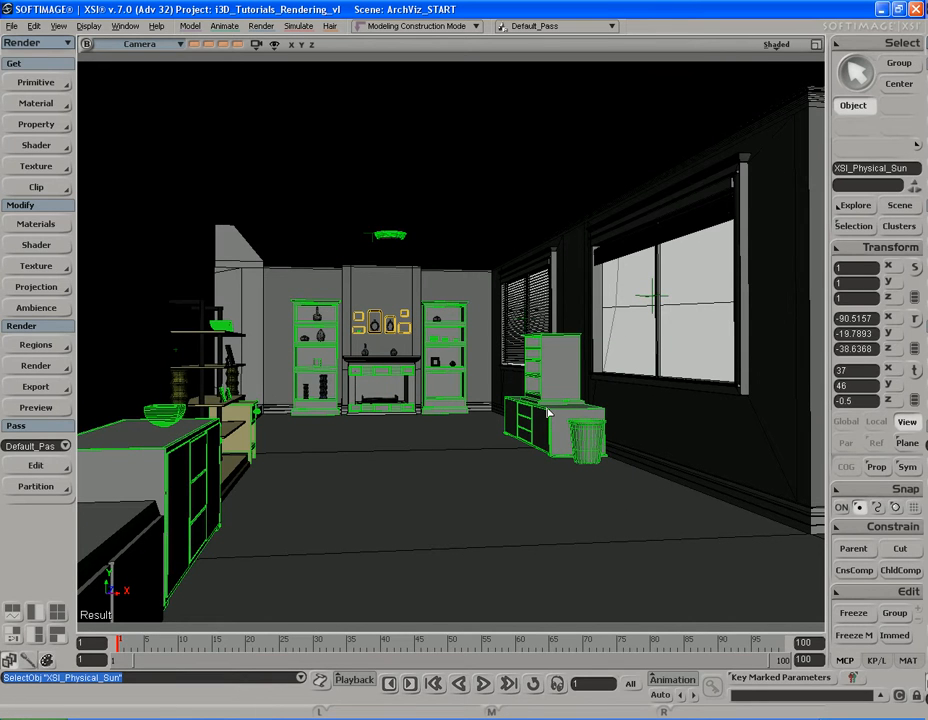
key(7)
double_click(379, 537)
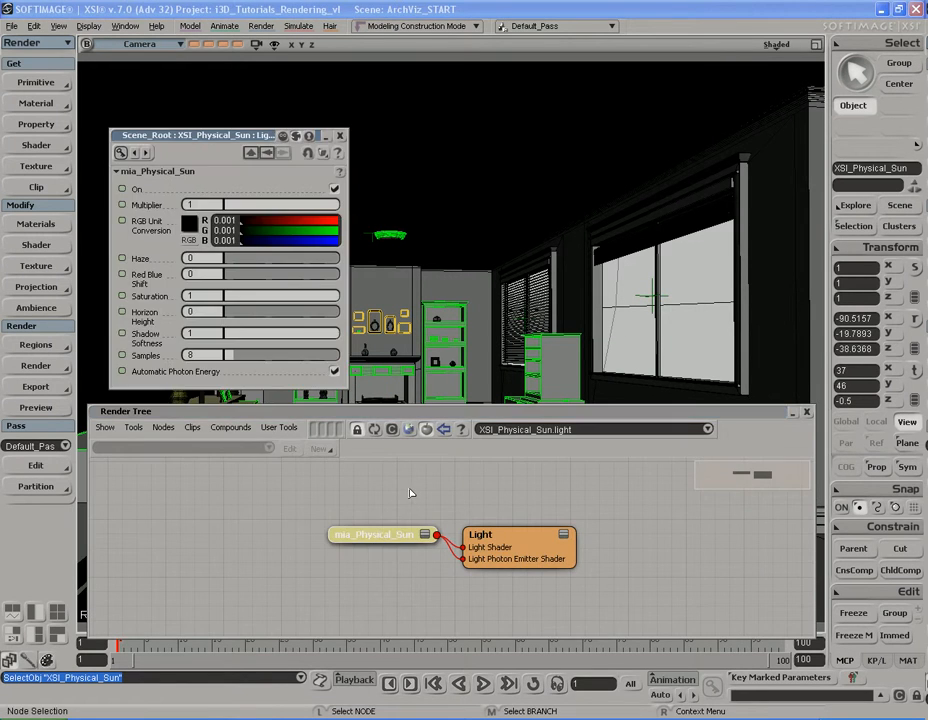
key(7)
drag(250, 141, 252, 115)
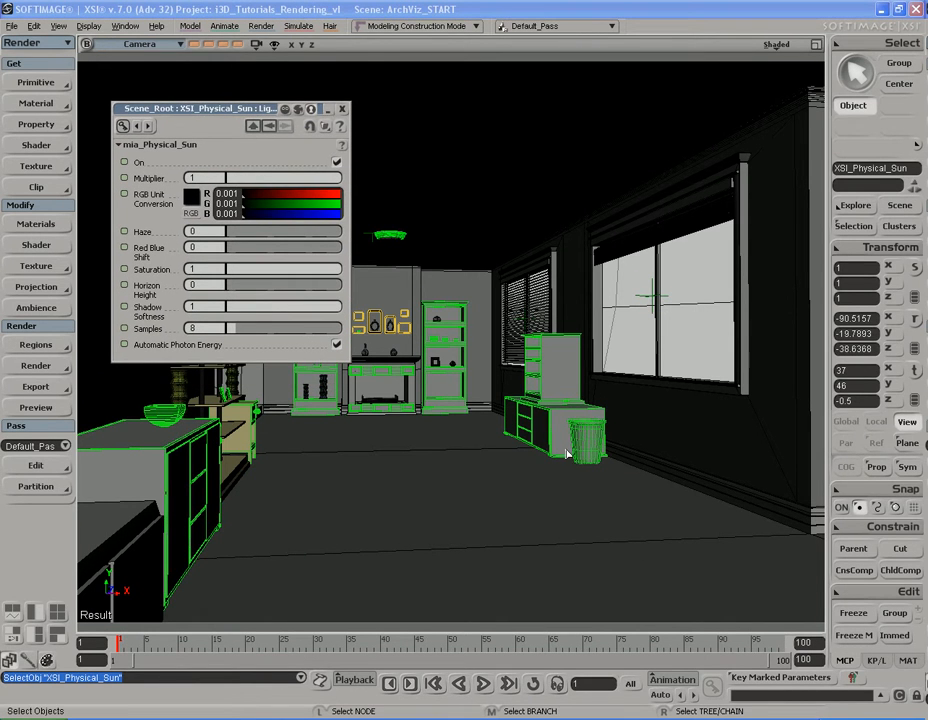
Draw a render region over the sunlit floor and lower part of the large window, and review its render region options
key(q)
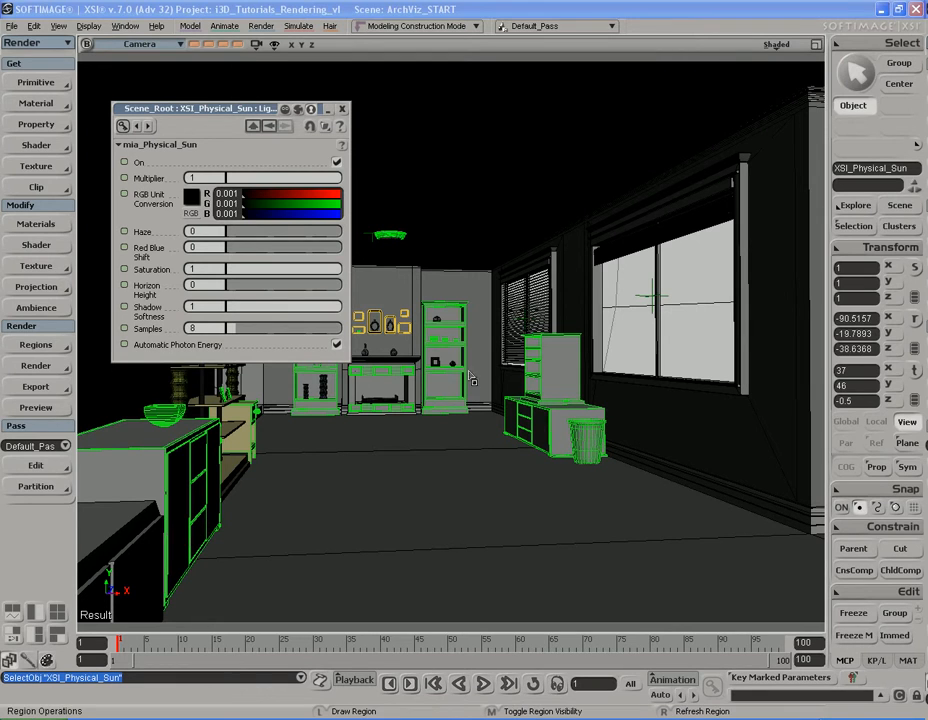
drag(422, 330, 715, 558)
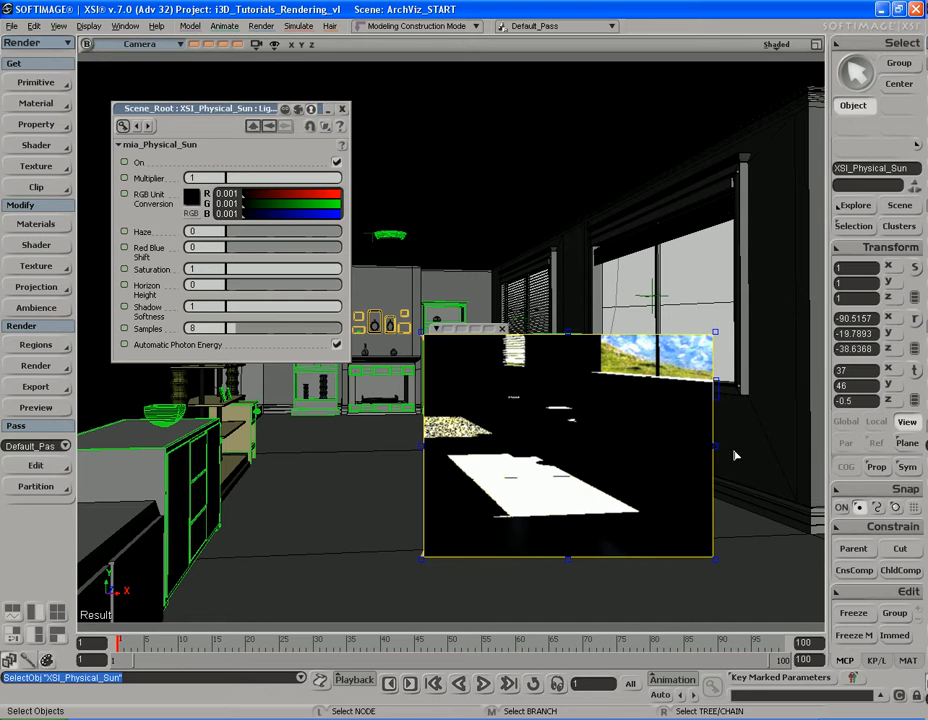
click(37, 346)
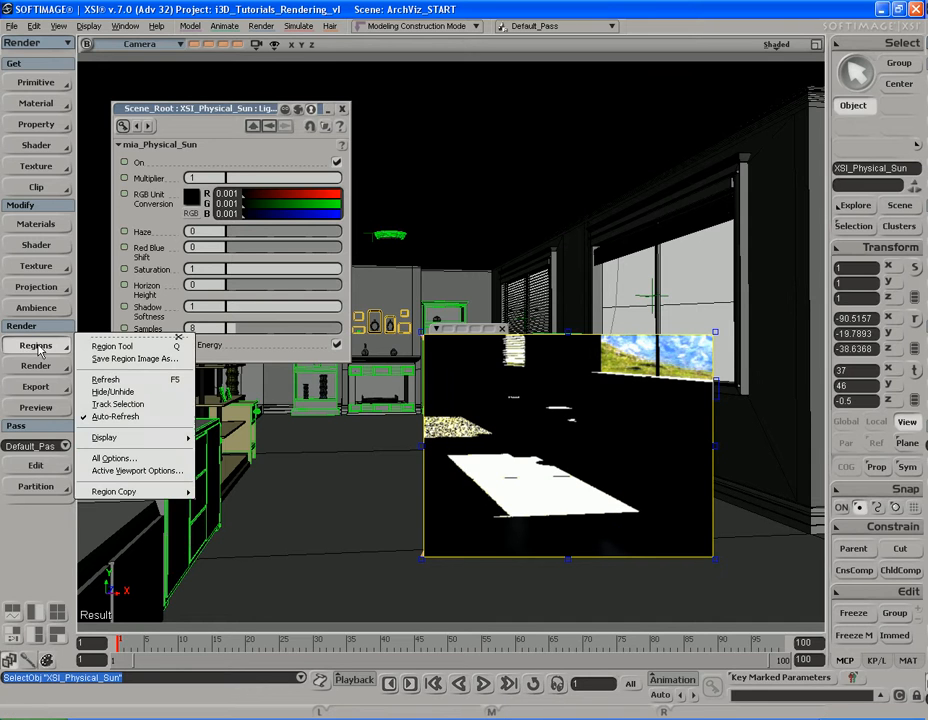
click(140, 459)
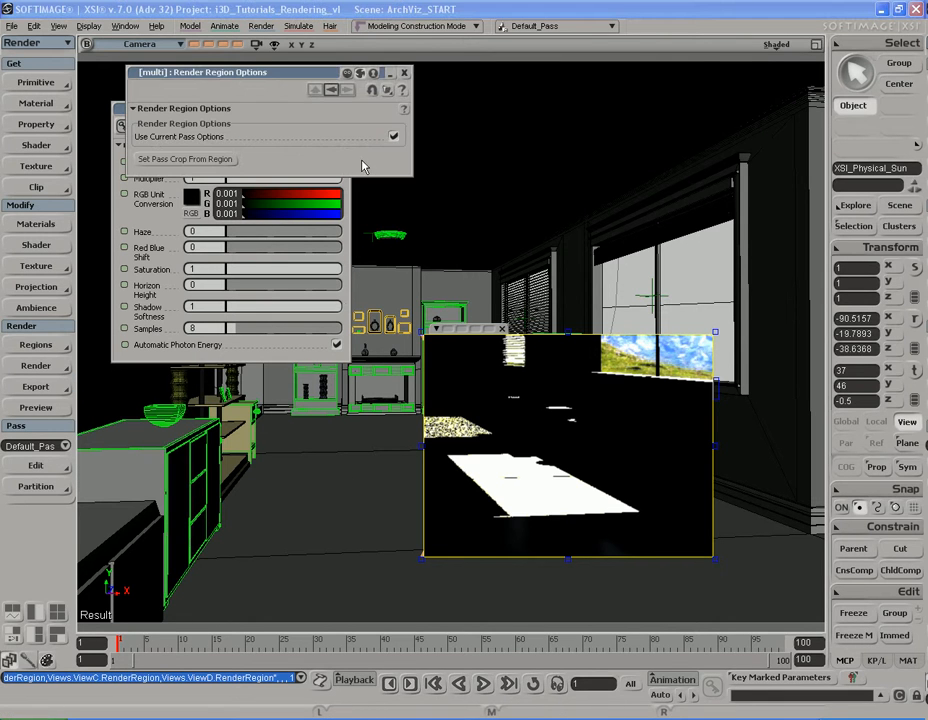
drag(261, 75, 599, 97)
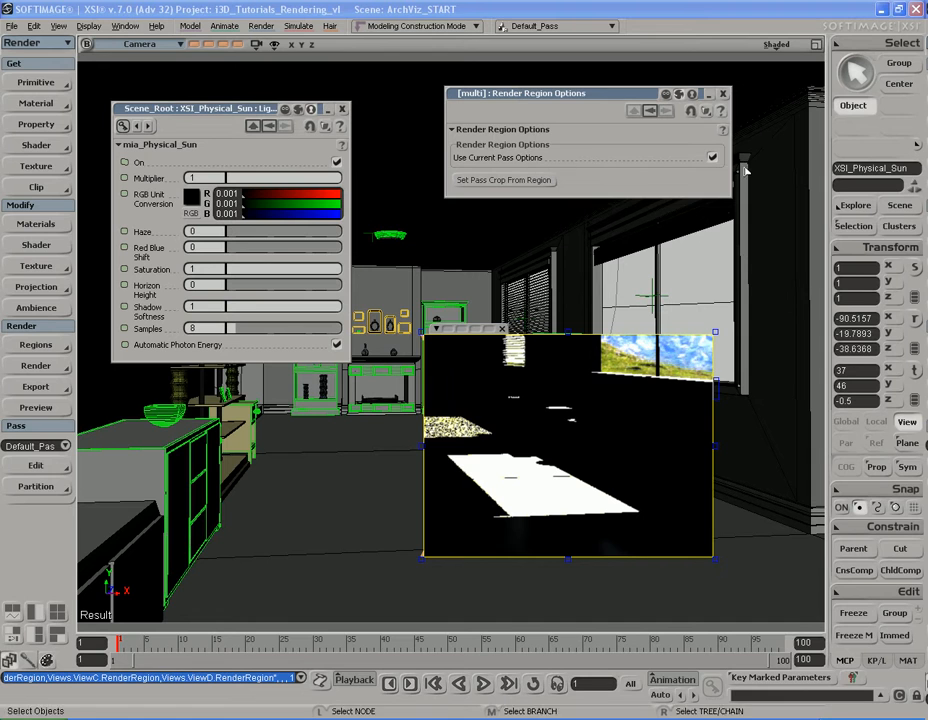
click(725, 96)
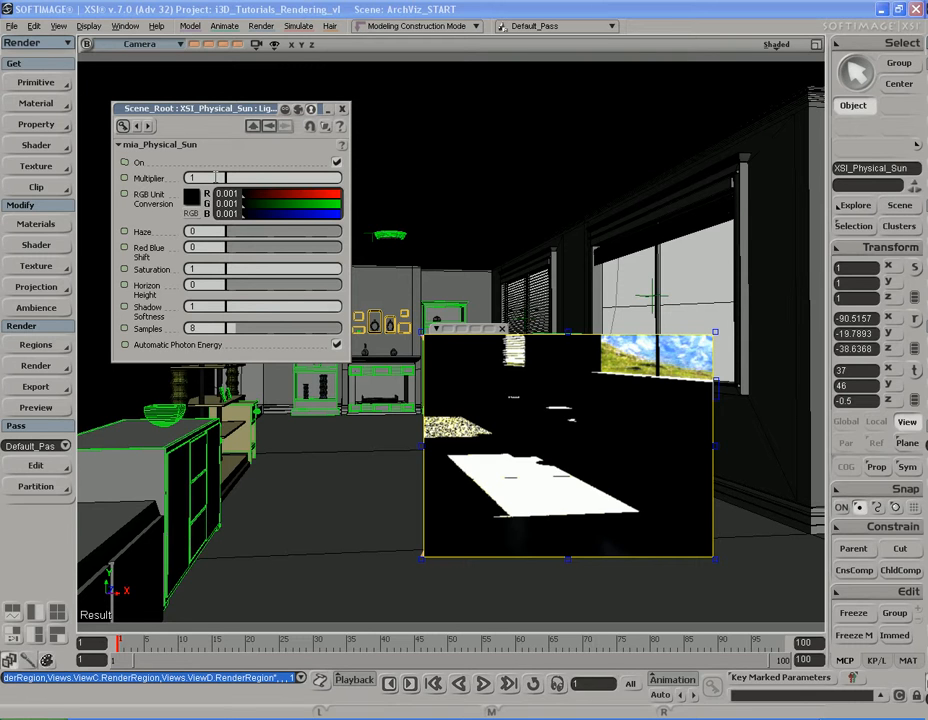
Set the mia_Physical_Sun shader's Multiplier to 0.1
click(215, 177)
text(.1)
key(Return)
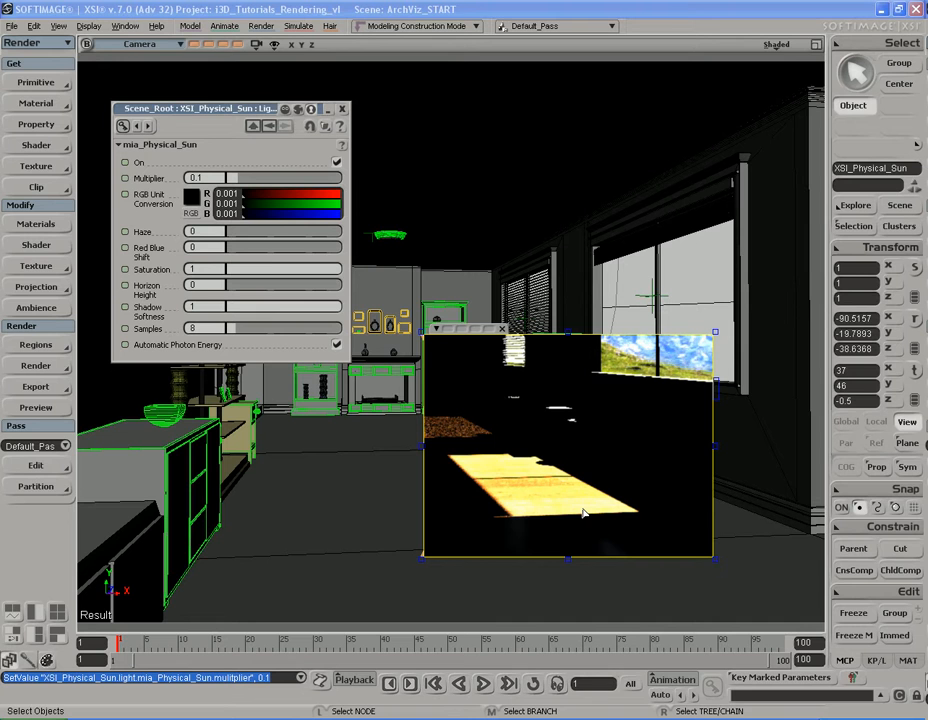
Display the camera view as Textured Decal and set the mia_Physical_Sun Multiplier to 0.05
click(776, 45)
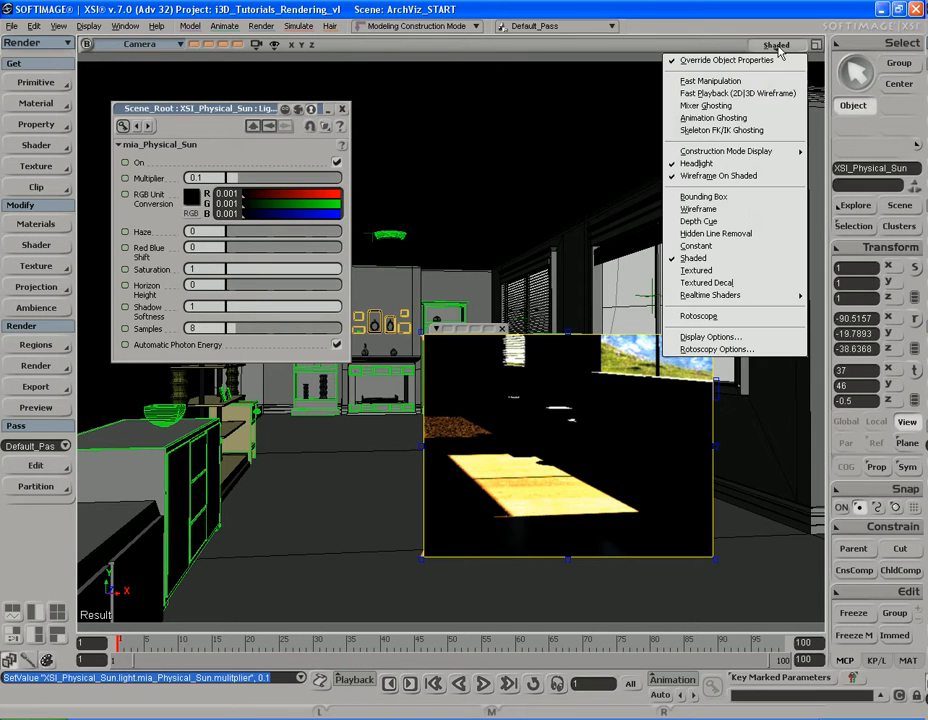
click(722, 283)
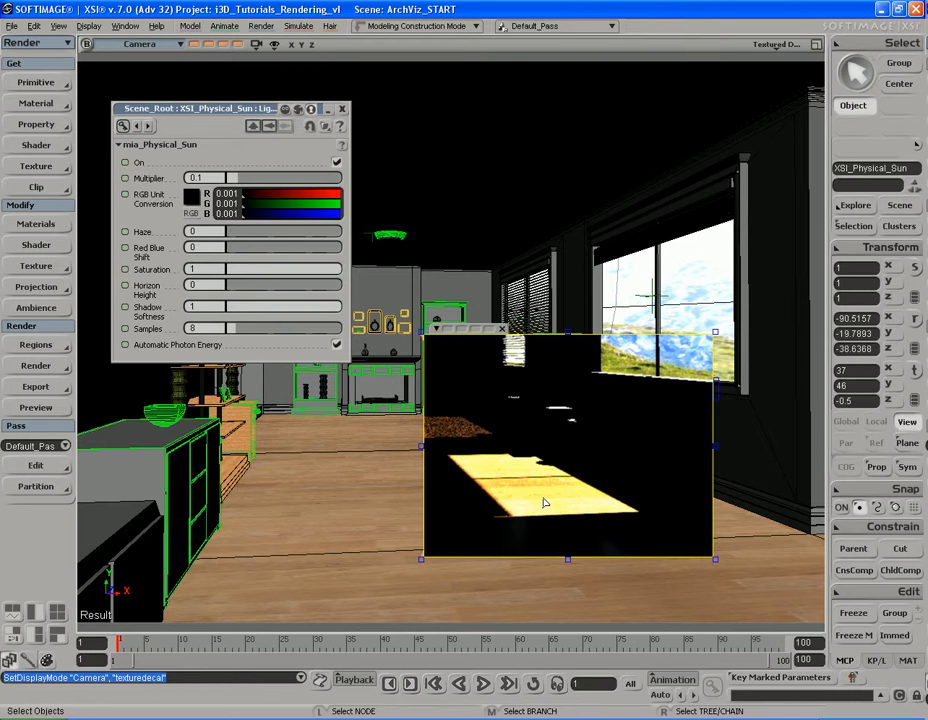
click(198, 178)
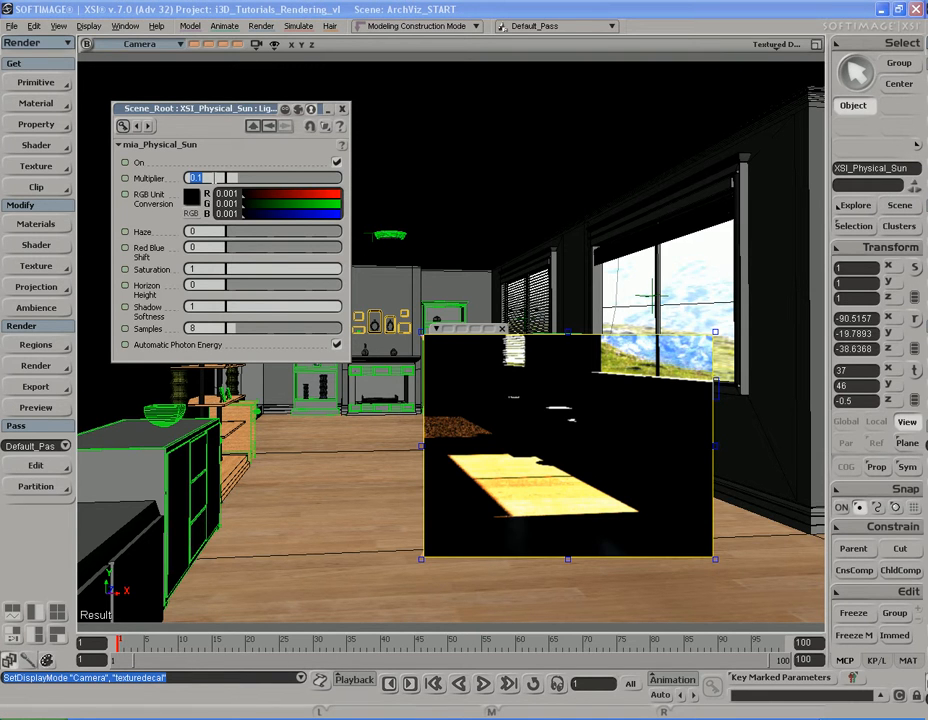
text(0.05)
key(Return)
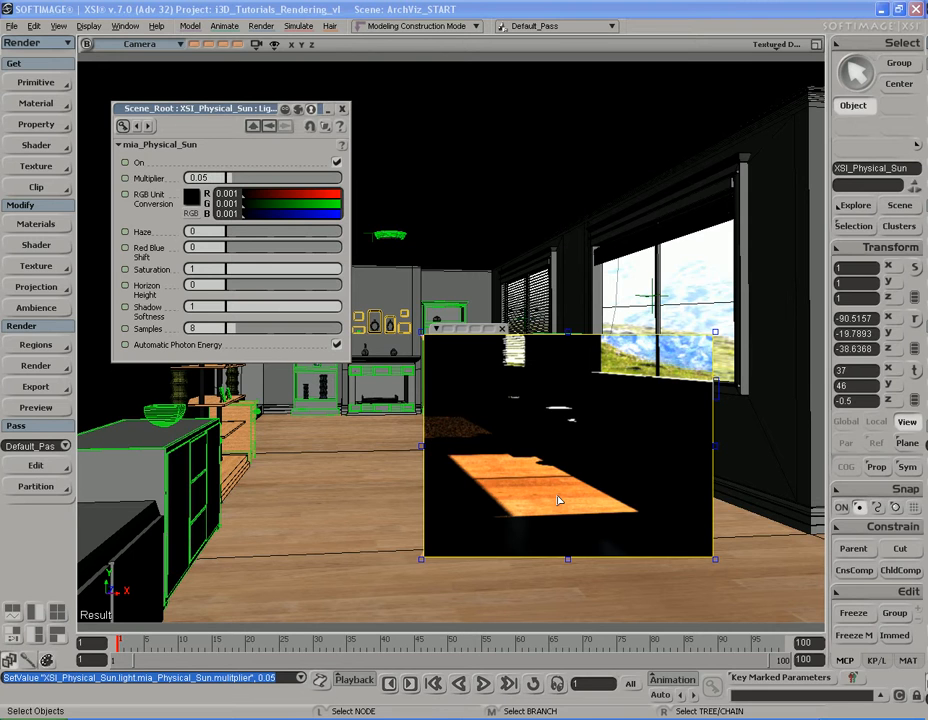
click(35, 466)
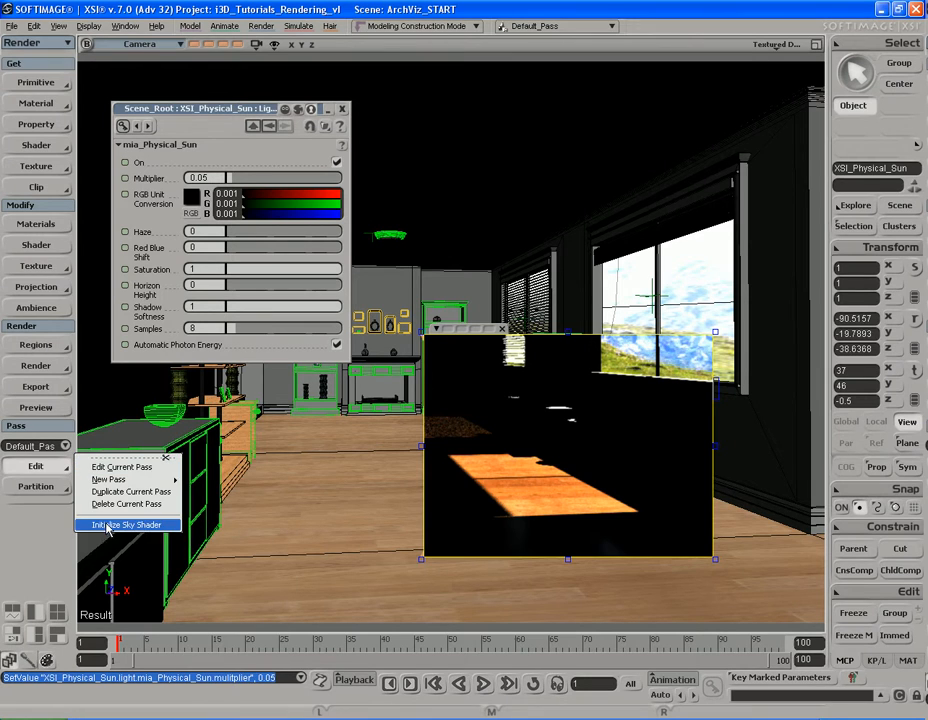
click(54, 471)
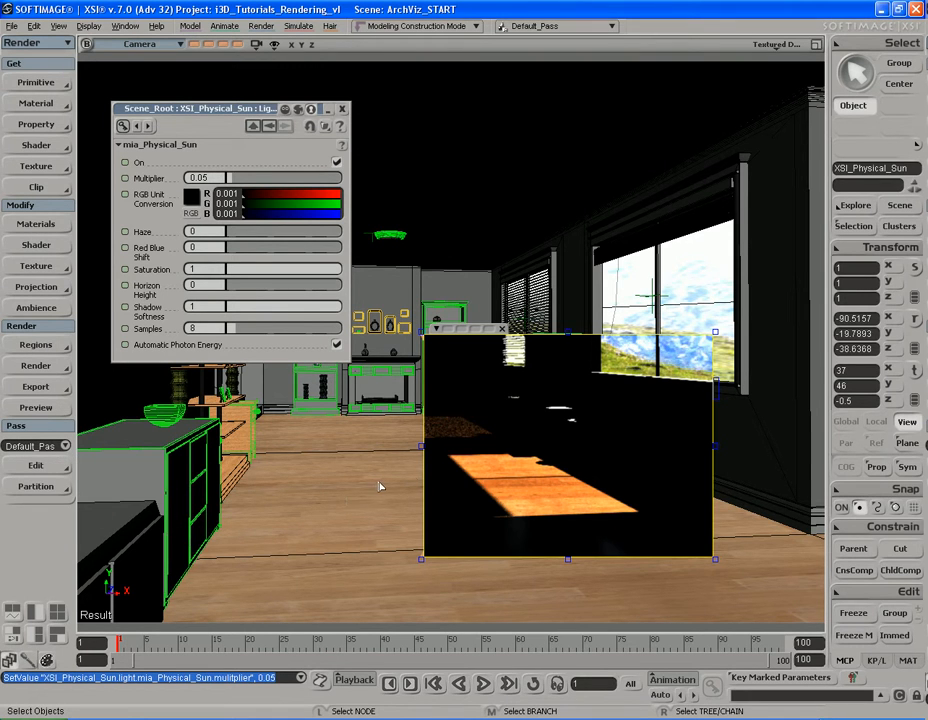
Examine how the mia_Physical_Sun shader connects to the Light node's light shader and photon emitter inputs in the render tree
key(7)
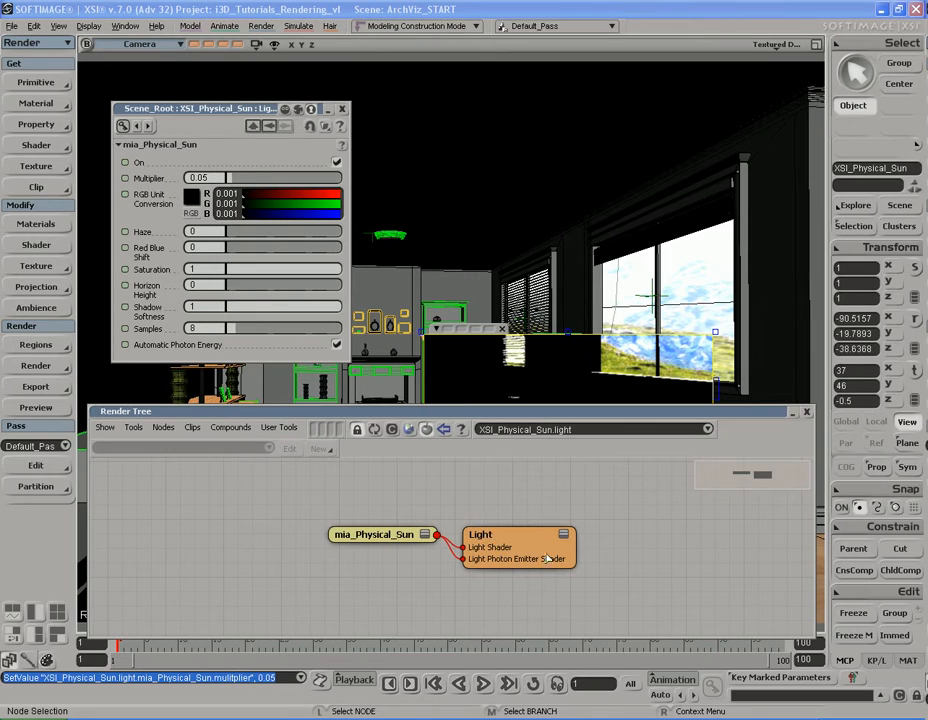
drag(483, 535, 533, 534)
drag(385, 541, 405, 530)
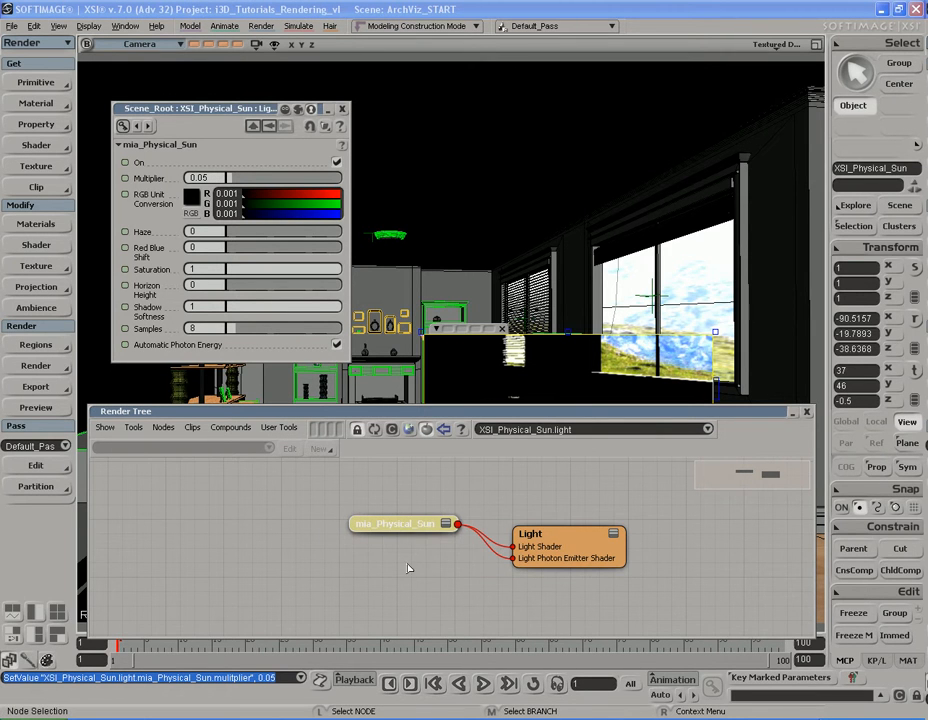
click(410, 566)
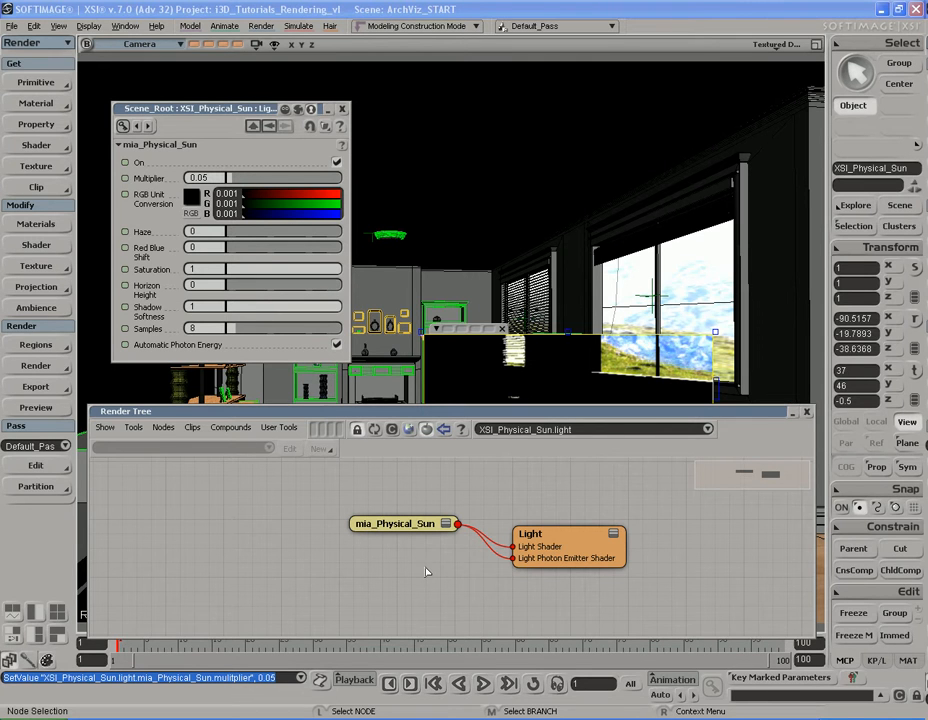
drag(414, 530, 418, 526)
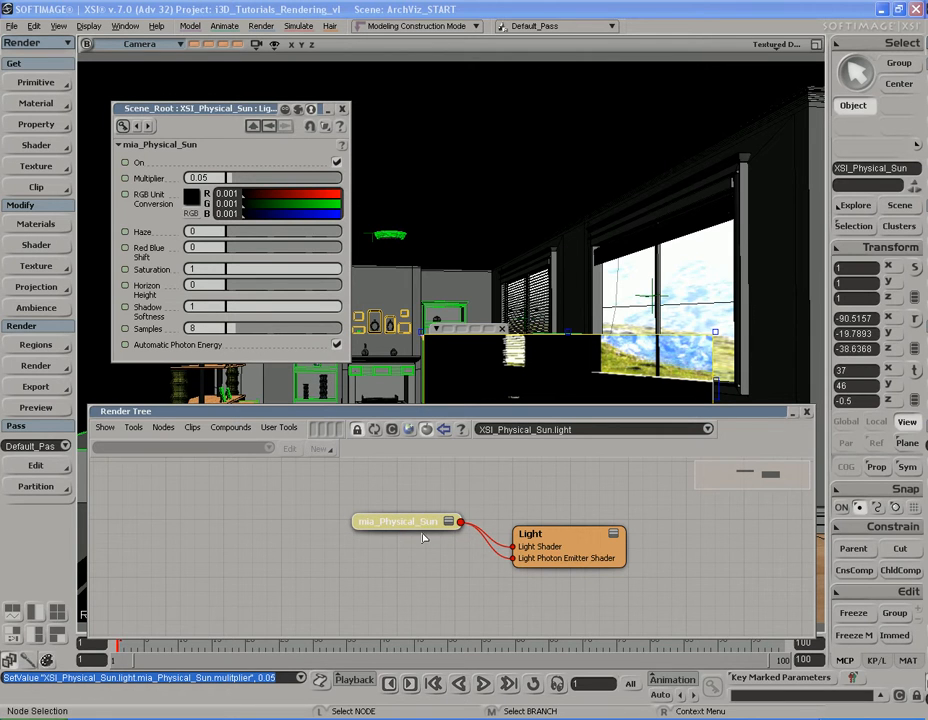
click(424, 538)
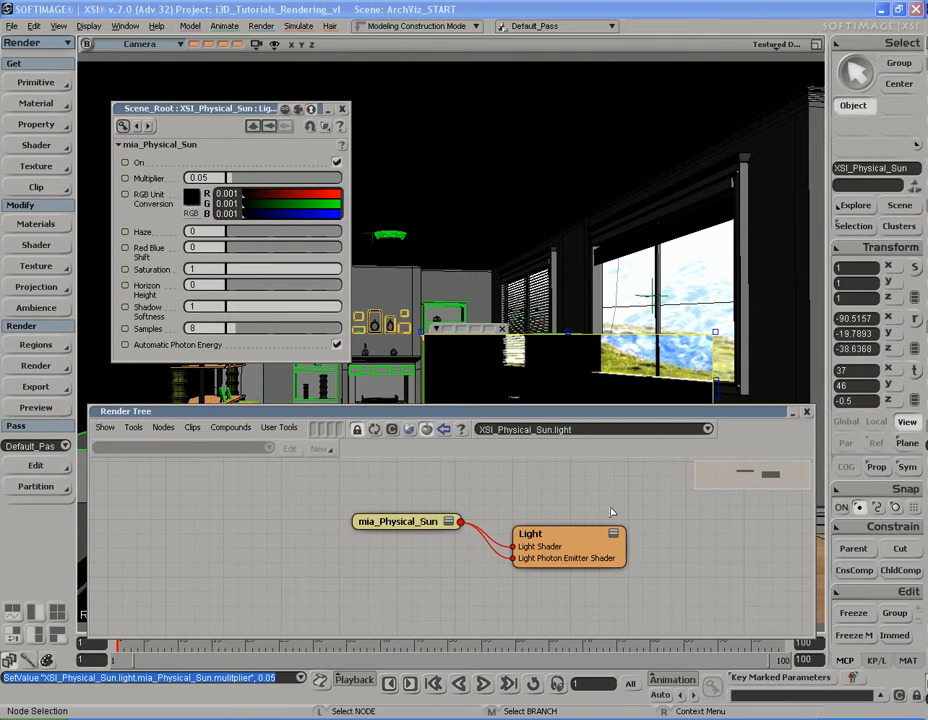
click(807, 412)
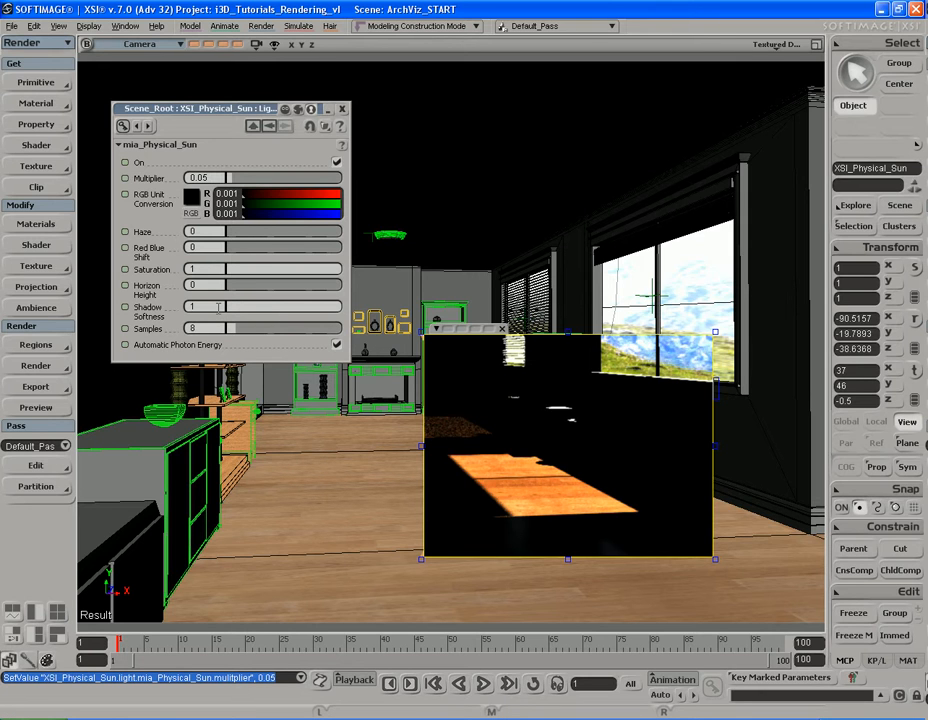
Set the mia_Physical_Sun shader's Shadow Softness to 0.5 and Samples to 16, and close its properties
text(0.5)
key(Return)
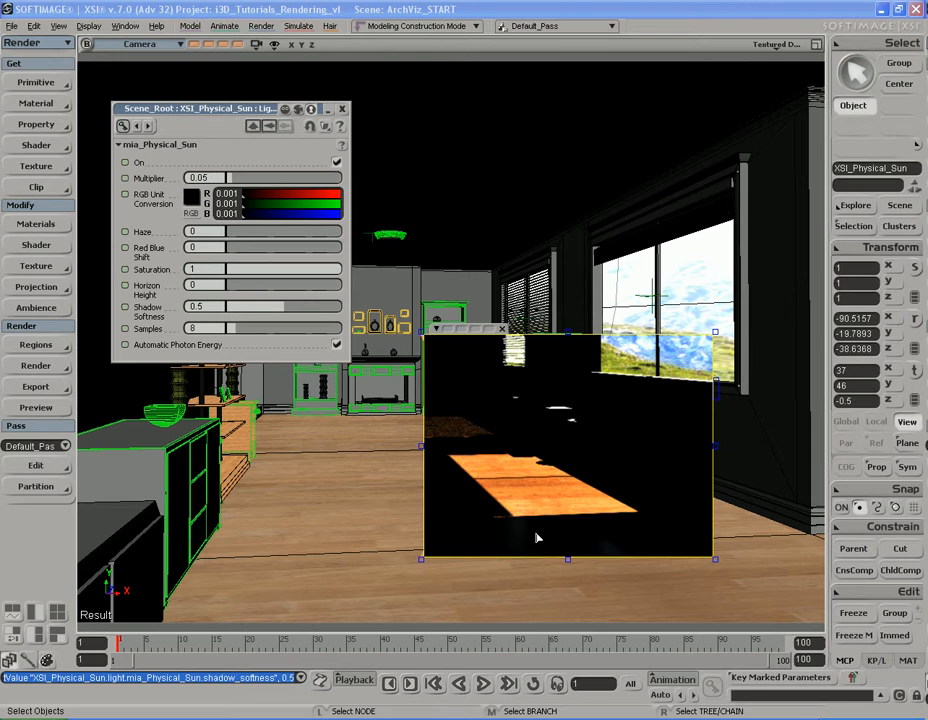
click(212, 328)
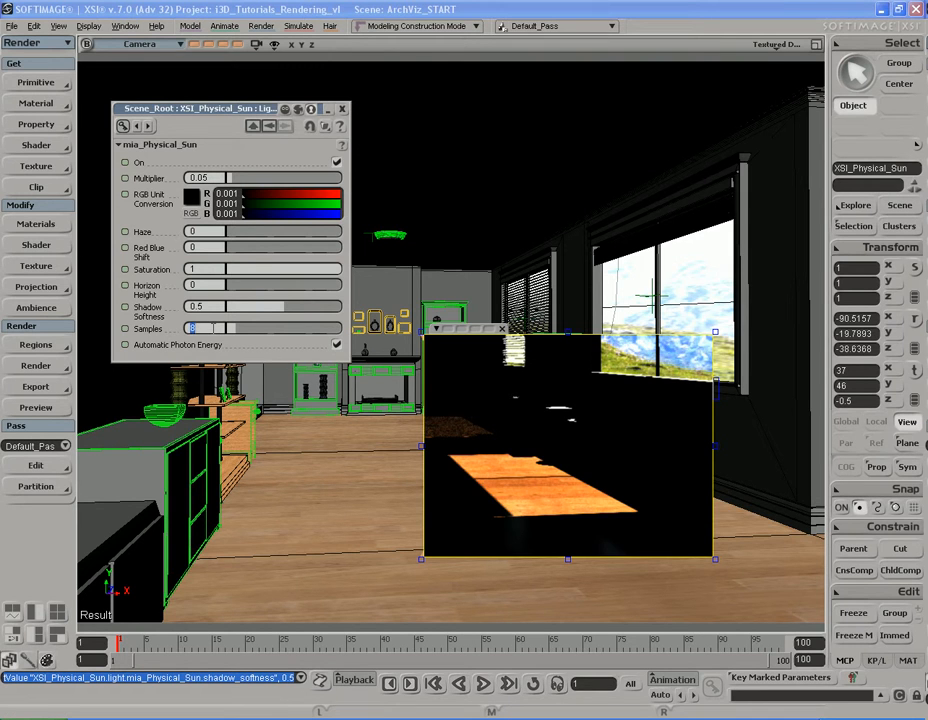
text(16)
key(Return)
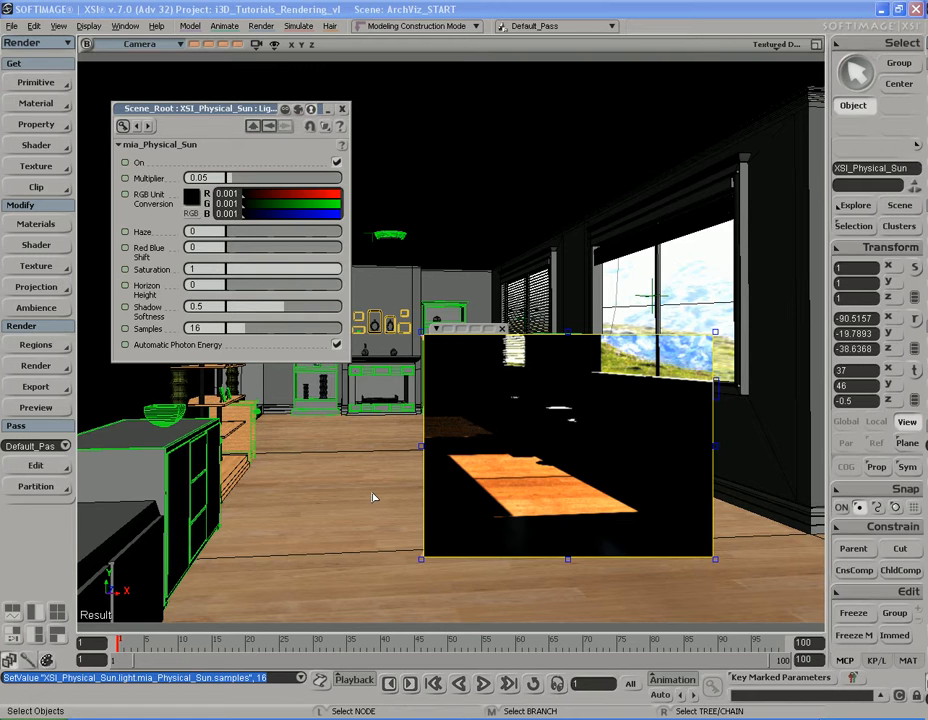
click(341, 110)
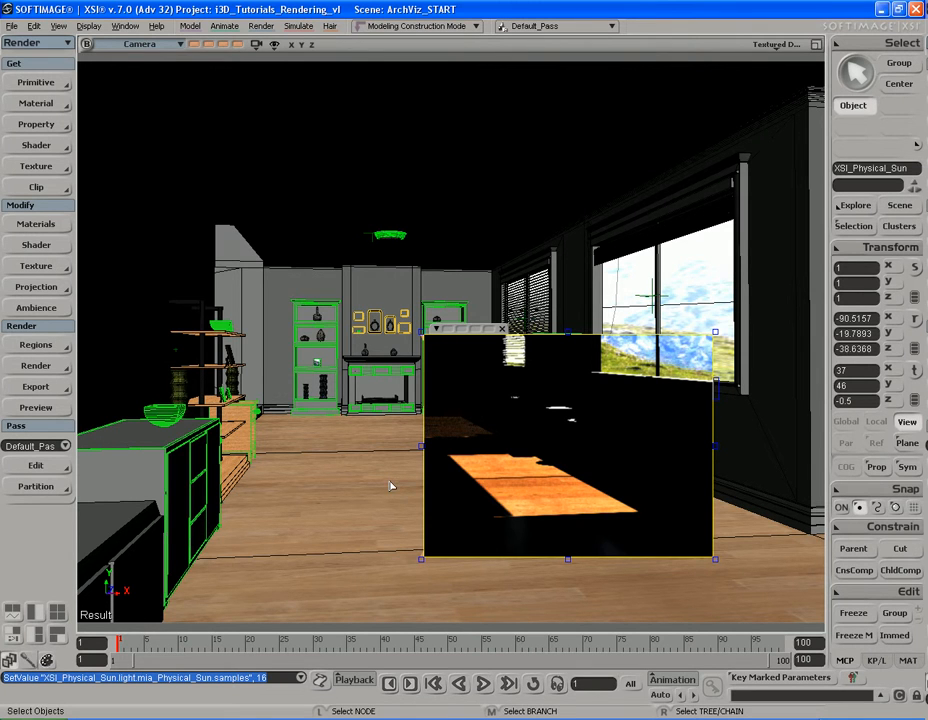
Hide the render region in the camera view and dismiss the pass render preview
key(q)
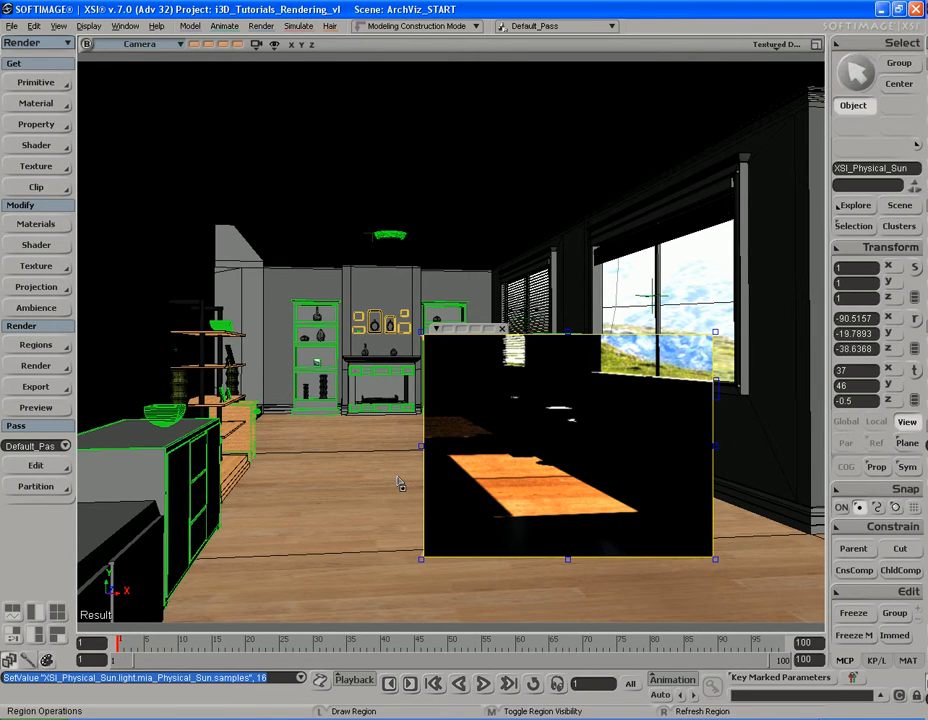
middle_click(424, 392)
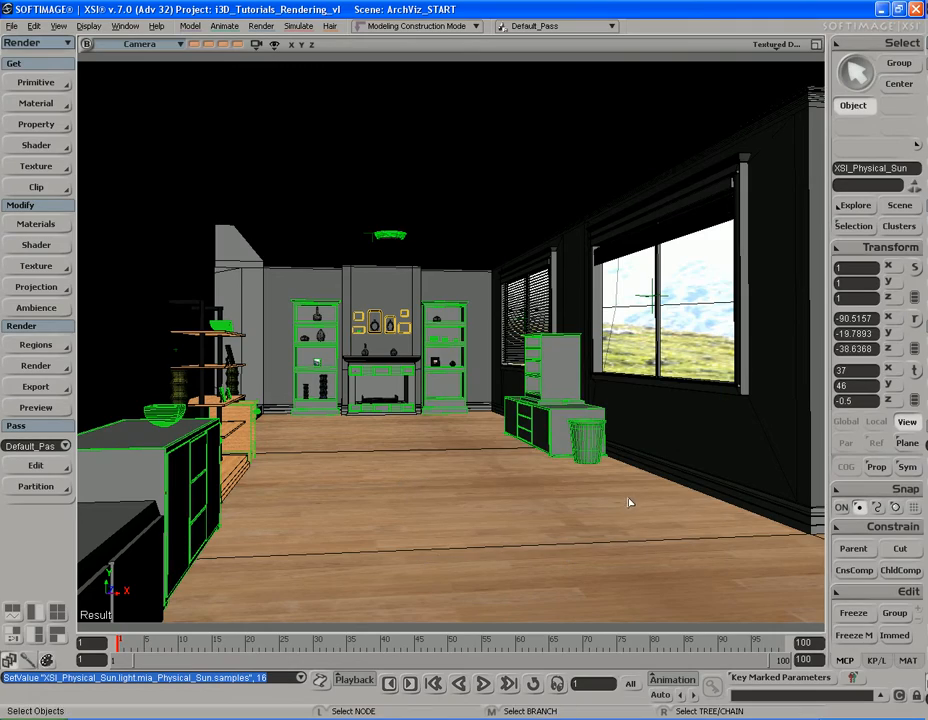
key(s)
mouse_move(588, 435)
right_down()
mouse_move(597, 472)
mouse_move(583, 460)
mouse_move(580, 433)
mouse_move(581, 449)
right_up()
key(shift+q)
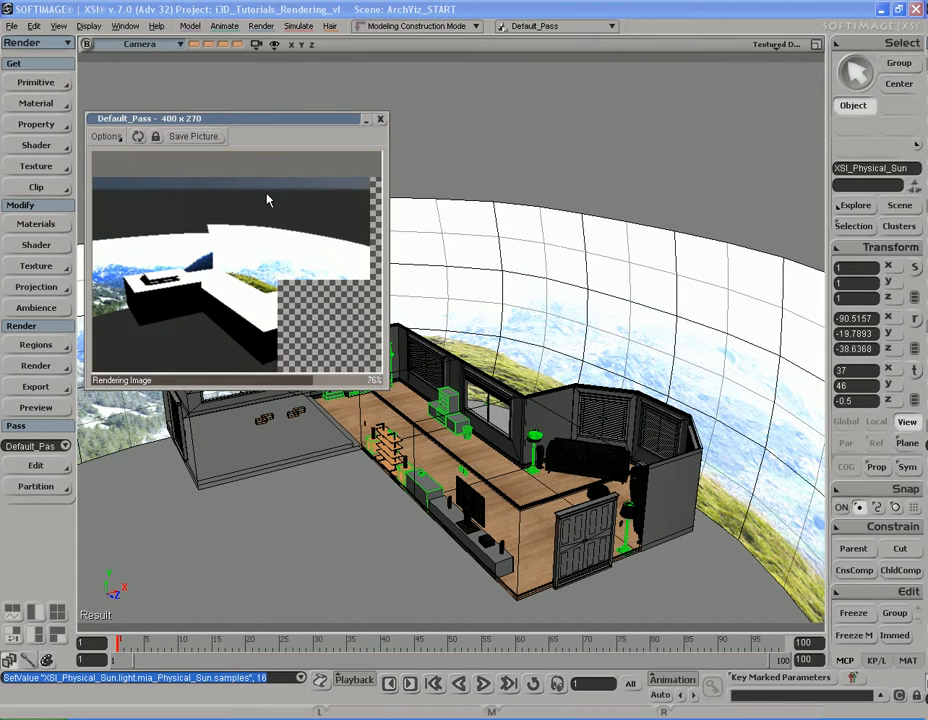
key(s)
right_drag(528, 325, 531, 297)
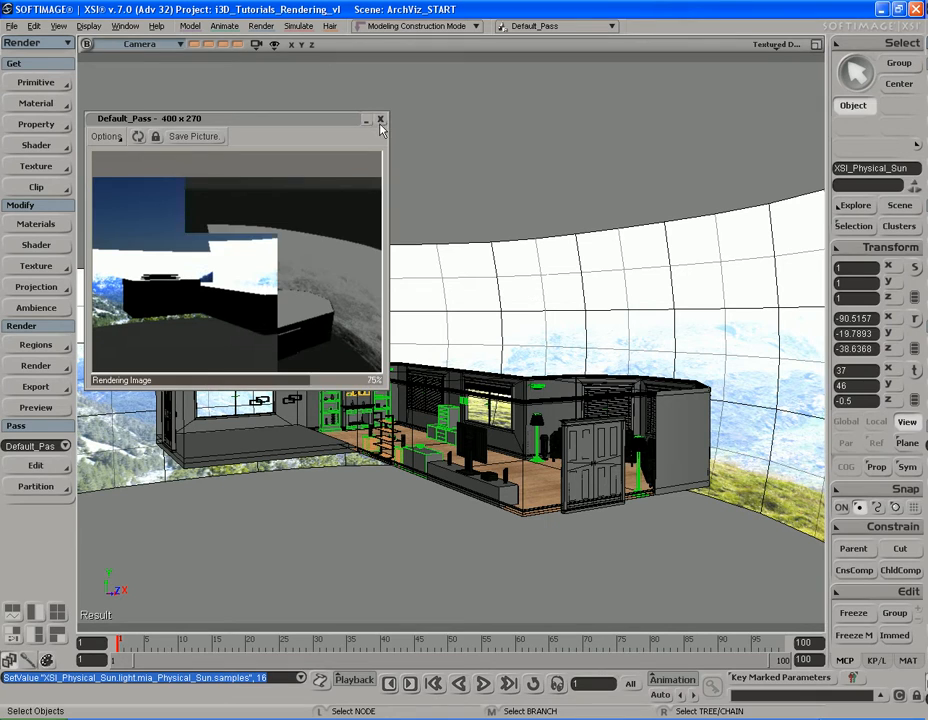
click(380, 121)
Examine from outside how the house's windows, the sun light and the curved background cards are arranged
right_drag(455, 300, 488, 331)
click(531, 274)
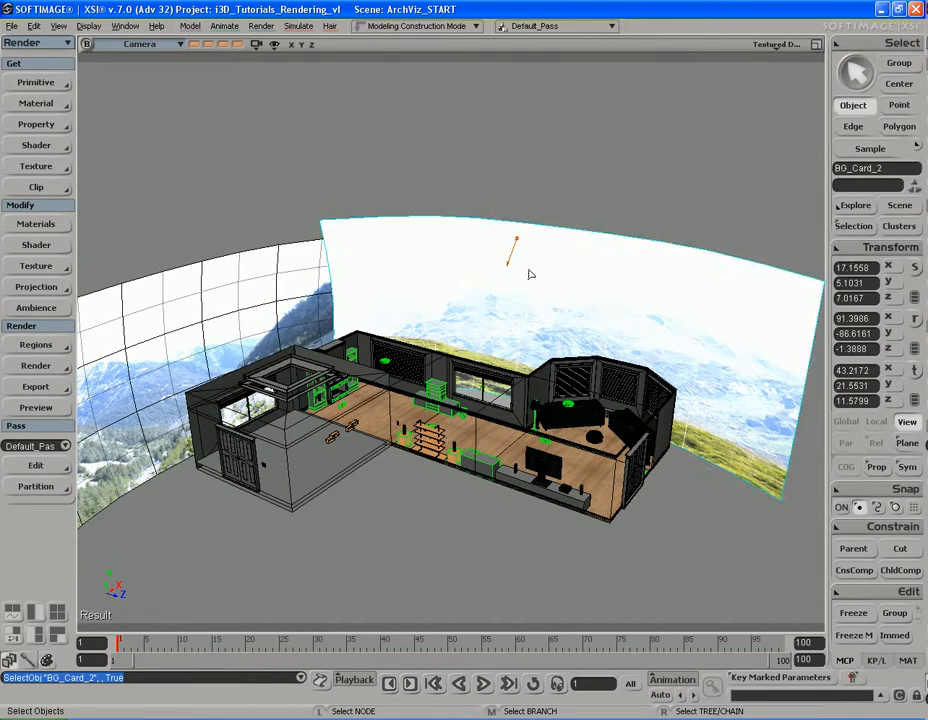
key(s)
right_drag(359, 279, 451, 377)
scroll(462, 392, up, 5)
key(s)
scroll(462, 378, up, 4)
key(s)
key(s)
scroll(456, 366, down, 6)
key(s)
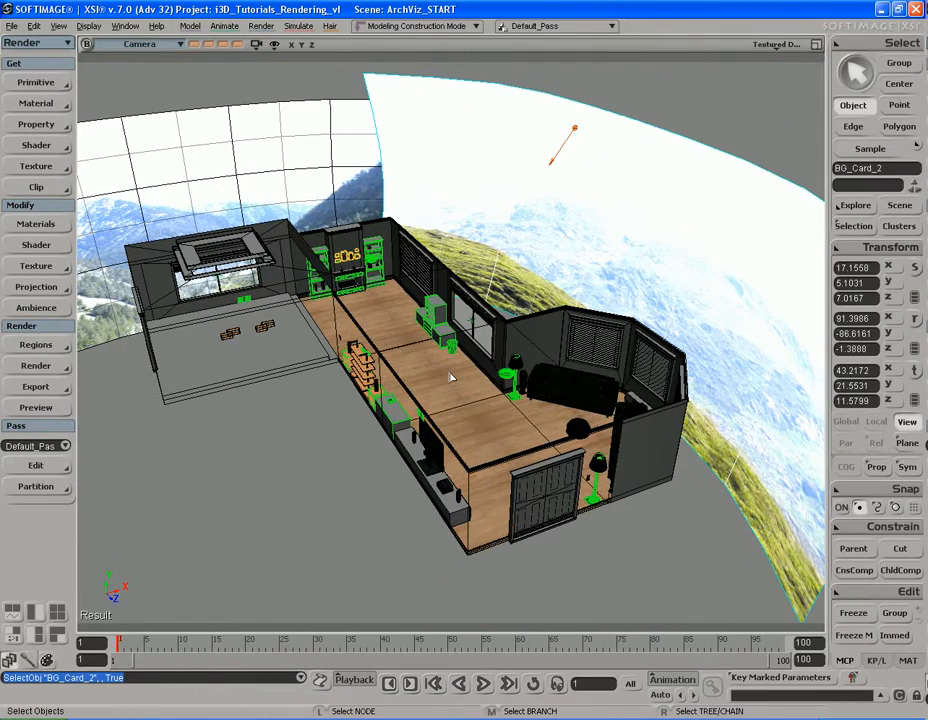
click(650, 545)
key(s)
right_drag(518, 381, 491, 458)
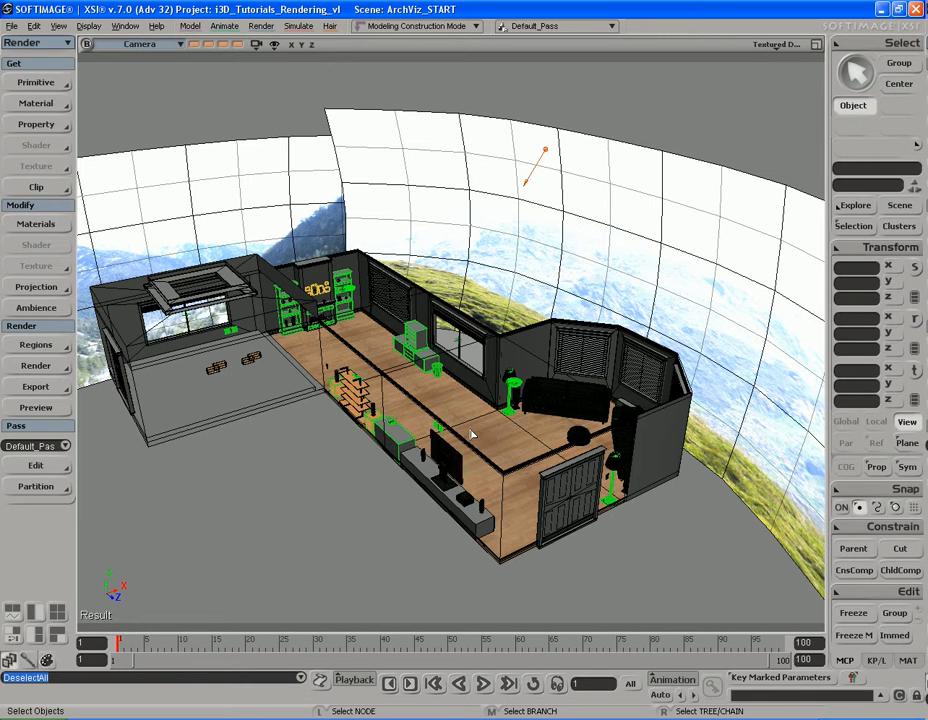
key(s)
right_drag(493, 425, 462, 430)
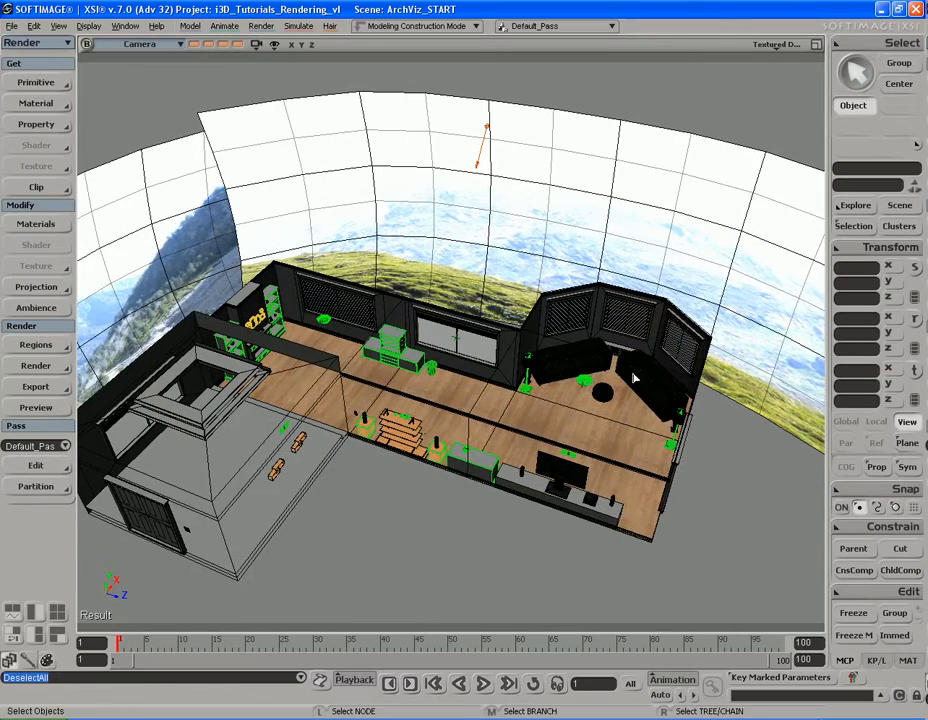
key(s)
right_drag(262, 405, 301, 390)
key(s)
right_drag(354, 290, 289, 355)
drag(289, 355, 318, 330)
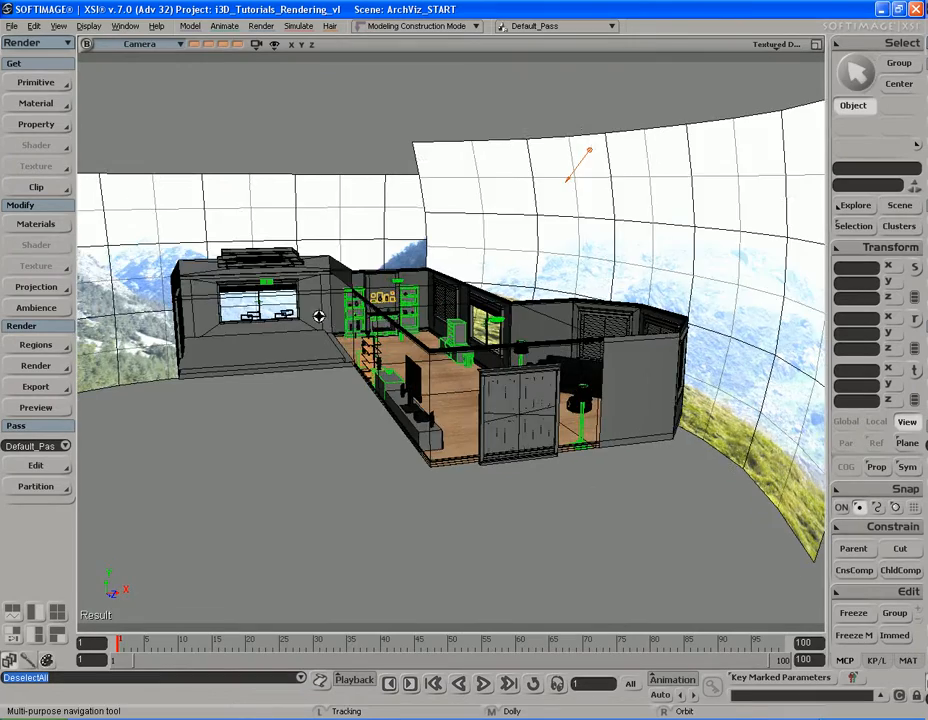
key(s)
right_drag(300, 327, 353, 303)
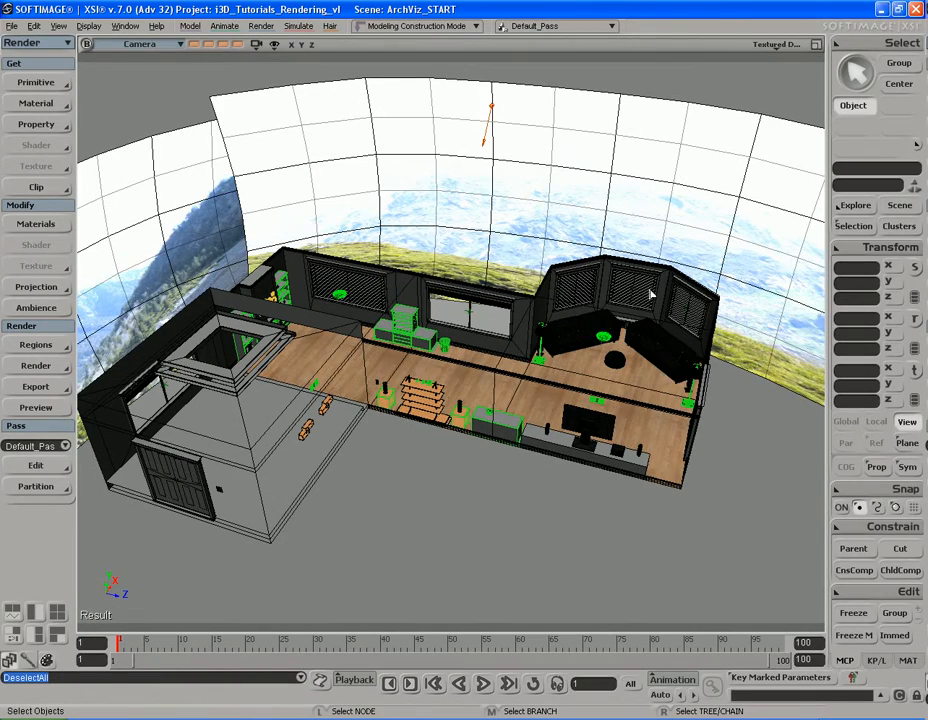
key(s)
right_drag(534, 383, 509, 411)
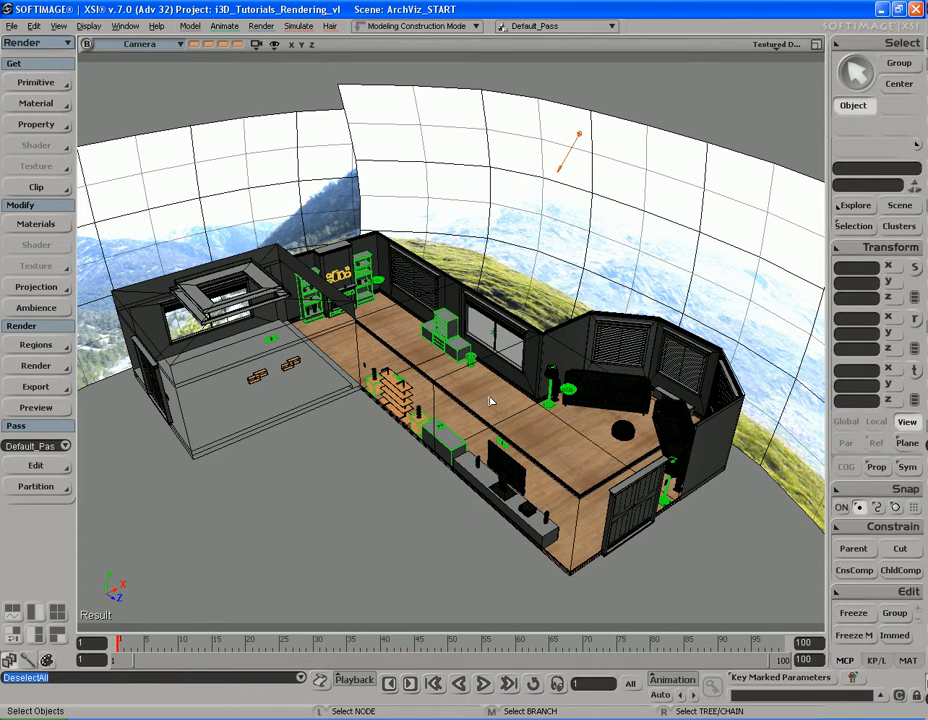
Create a point light and close its property page
click(36, 82)
mouse_move(140, 218)
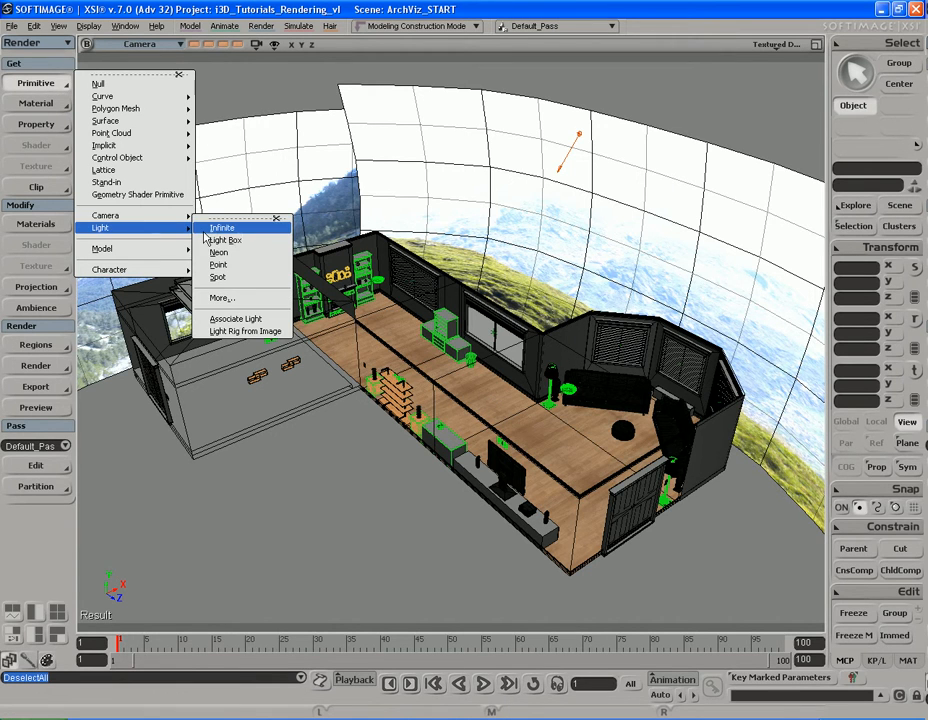
click(258, 271)
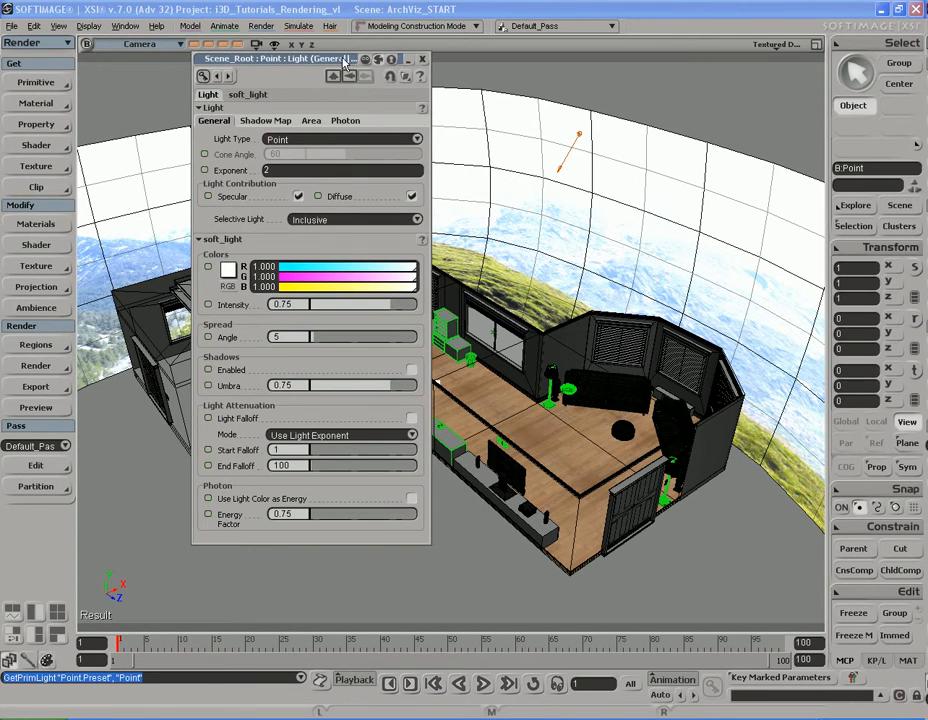
drag(347, 65, 276, 75)
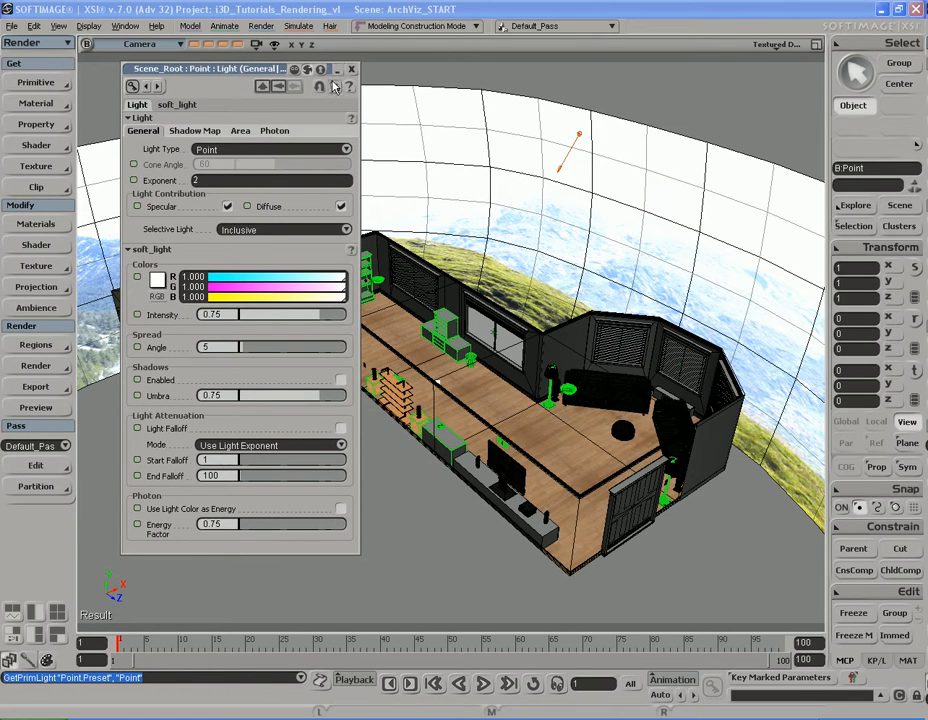
click(351, 70)
Review how the soft_light shader connects to the new point light's Light node in the render tree
key(7)
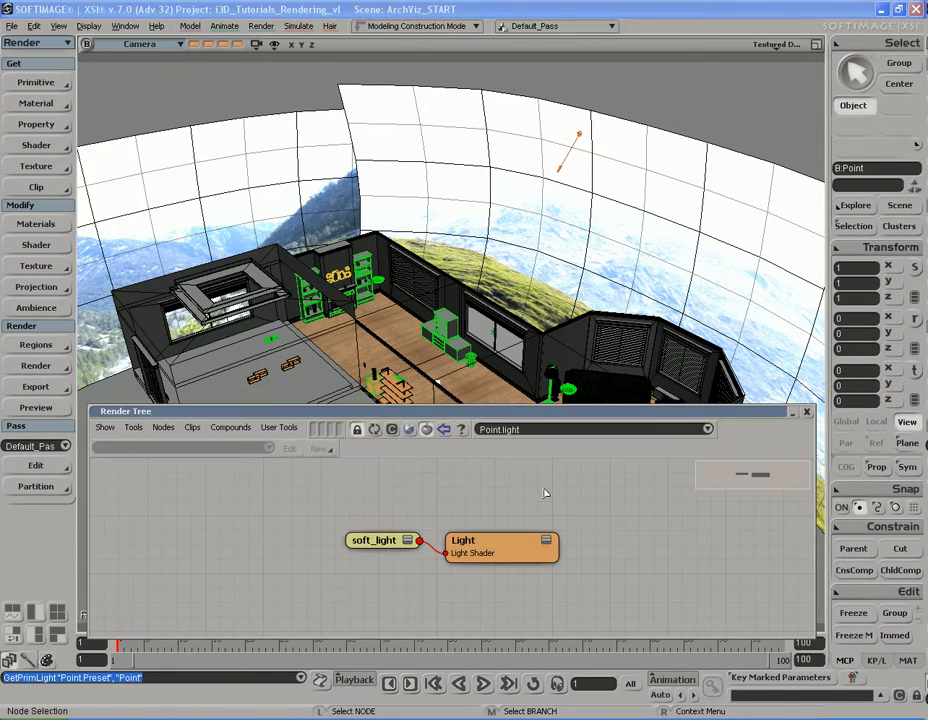
drag(506, 550, 540, 559)
drag(375, 544, 364, 522)
click(808, 412)
Move the point light to the large window beside the waste basket, at about X 13.1, Y 8.5 and Z 3.9
key(s)
middle_drag(484, 375, 510, 384)
right_drag(510, 384, 522, 470)
key(s)
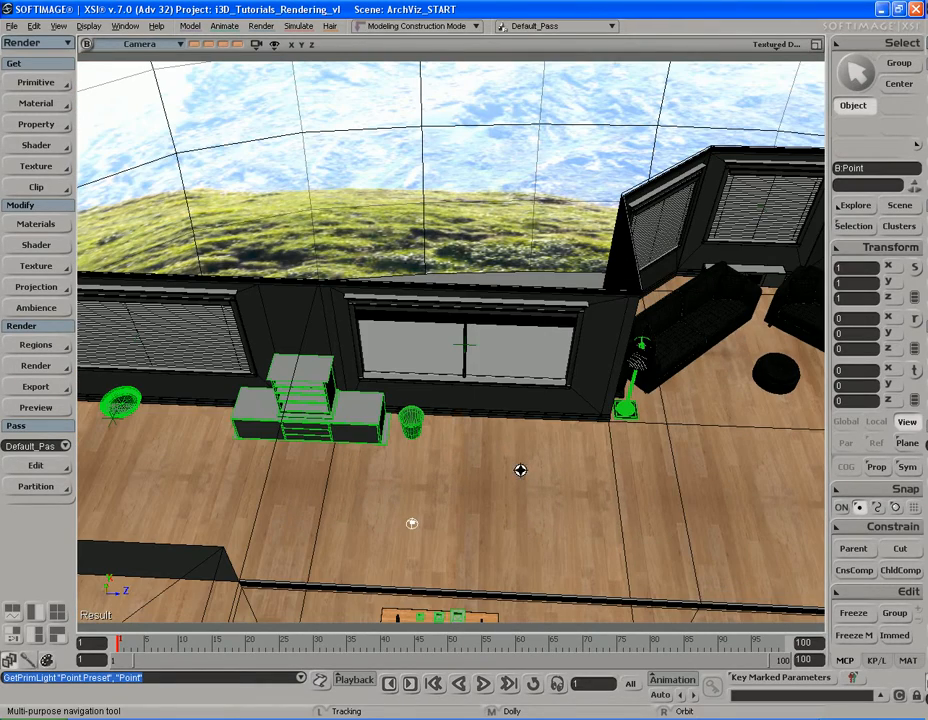
key(space)
key(v)
middle_drag(515, 489, 556, 487)
key(s)
right_drag(556, 487, 514, 547)
middle_drag(515, 547, 512, 443)
key(s)
right_drag(512, 443, 516, 443)
middle_drag(514, 445, 616, 465)
key(f)
key(s)
right_drag(478, 509, 562, 473)
scroll(570, 478, down, 6)
key(s)
Raise the point light in the large window opening to about Y 10.1 and inspect it from outside
key(v)
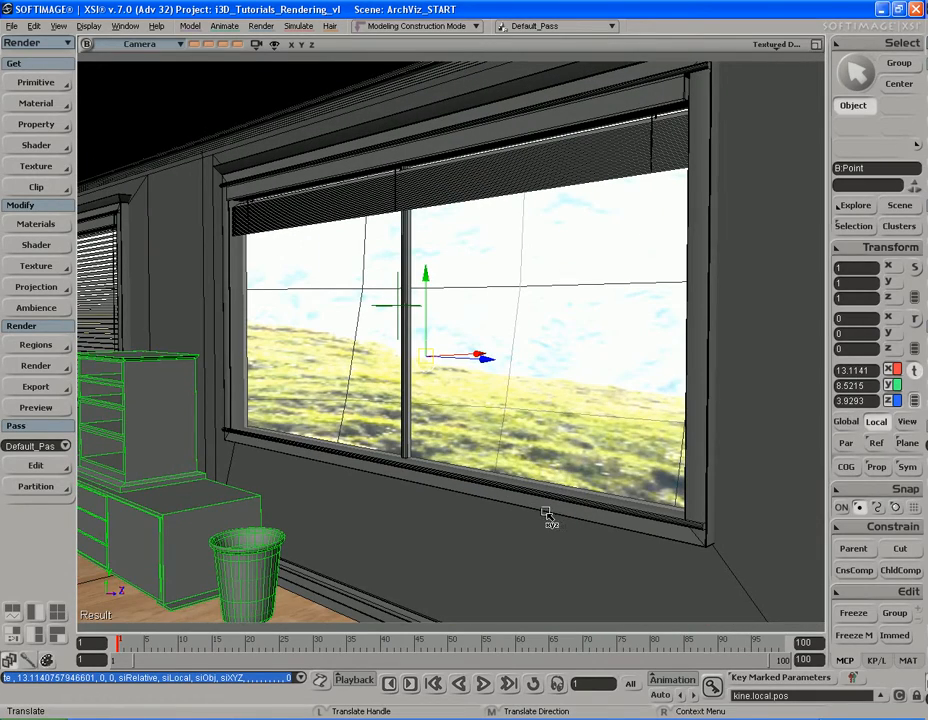
middle_drag(547, 521, 548, 472)
key(s)
right_drag(474, 454, 373, 460)
right_drag(412, 362, 512, 385)
key(v)
key(s)
key(space)
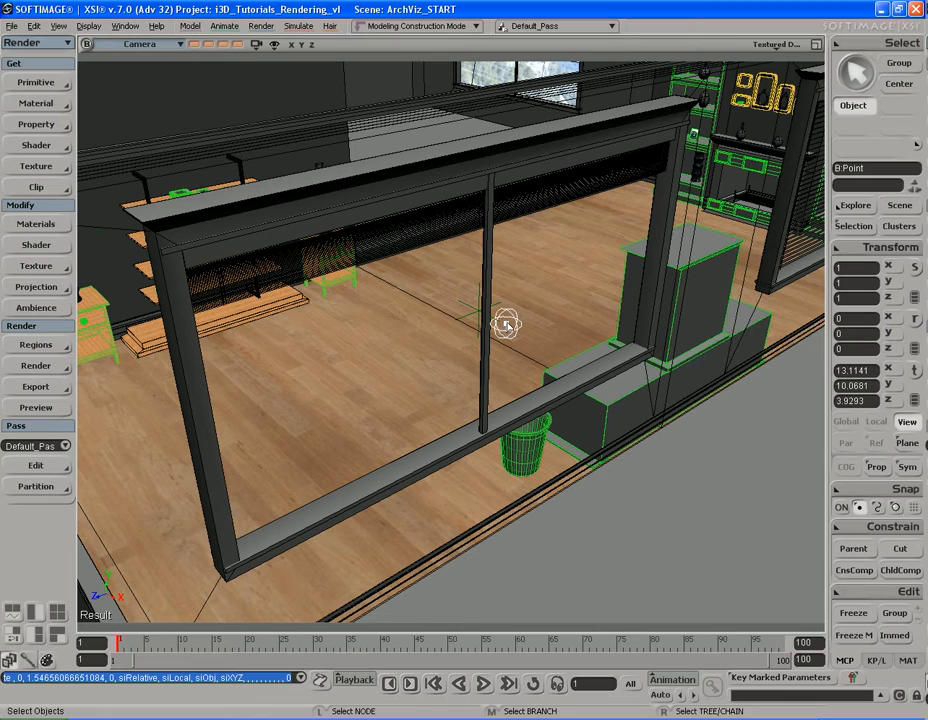
Match the point light's translation to the large window's frame, Window_Sill_Small_4
click(846, 249)
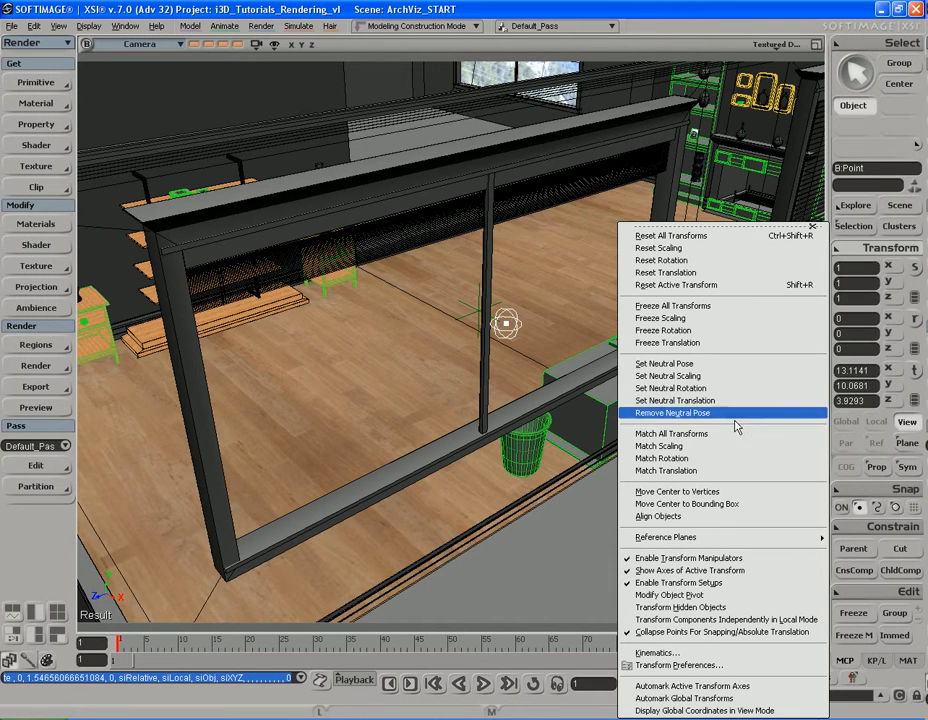
click(665, 470)
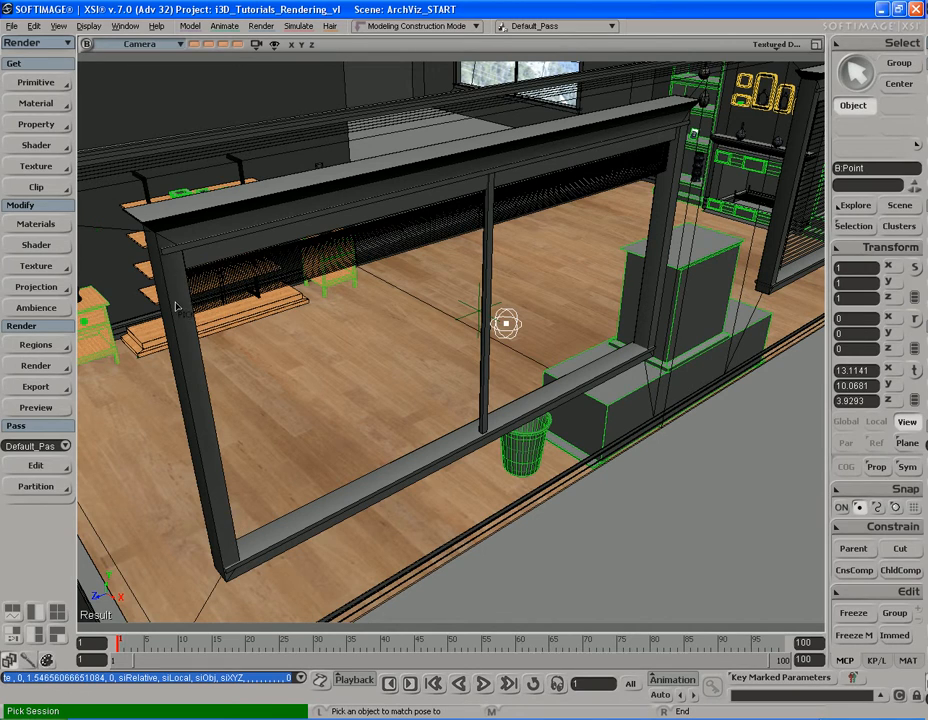
click(319, 523)
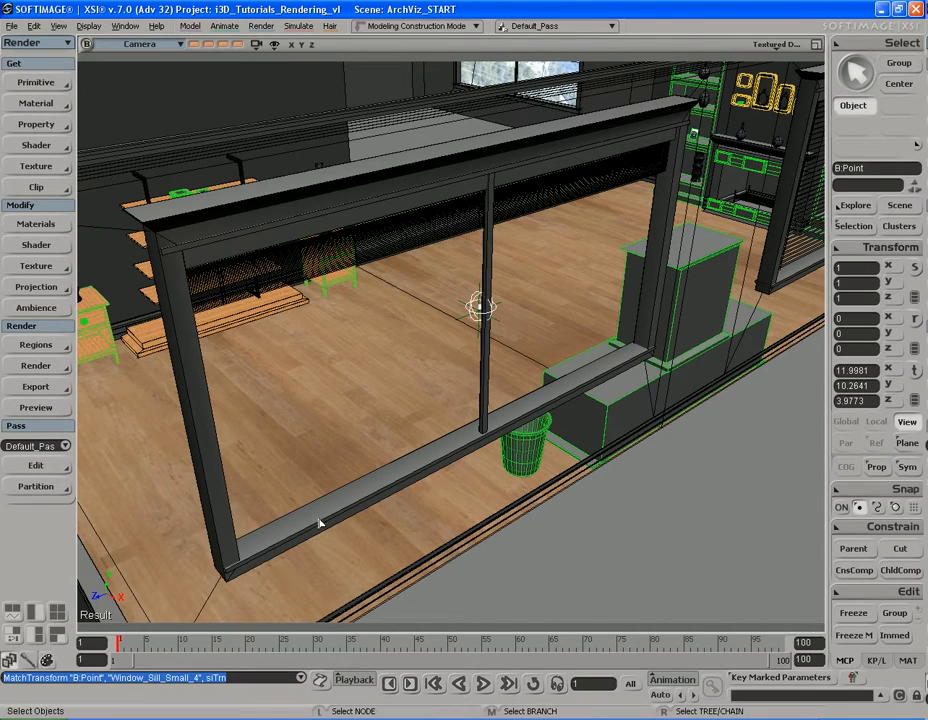
Shift the point light outward along its local X axis to about 12.59, checking its placement in the window
key(s)
right_drag(408, 370, 450, 300)
key(v)
key(s)
key(s)
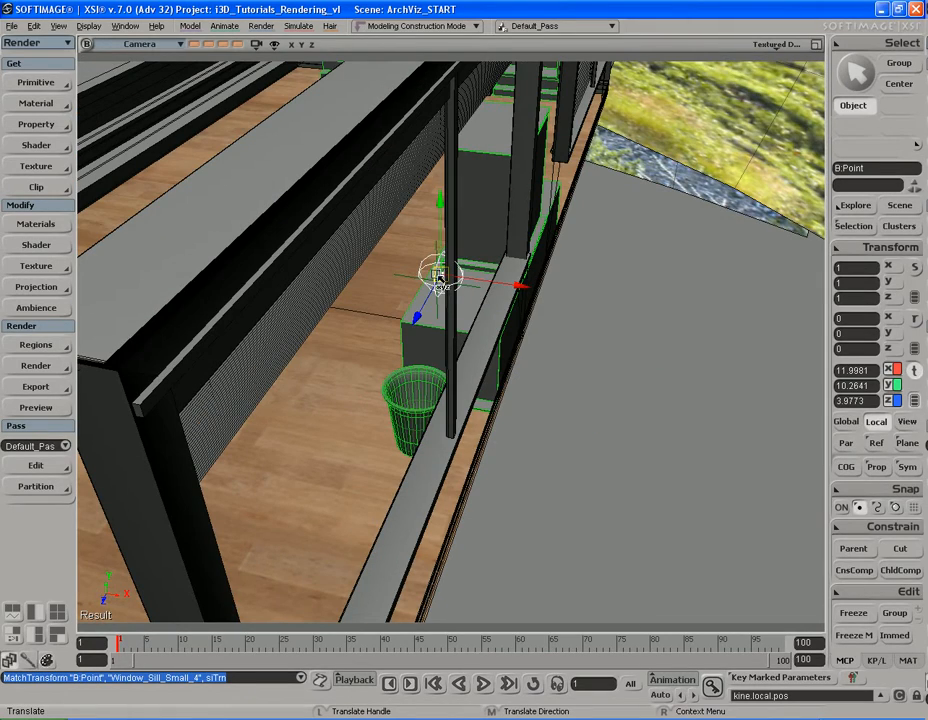
drag(518, 287, 538, 290)
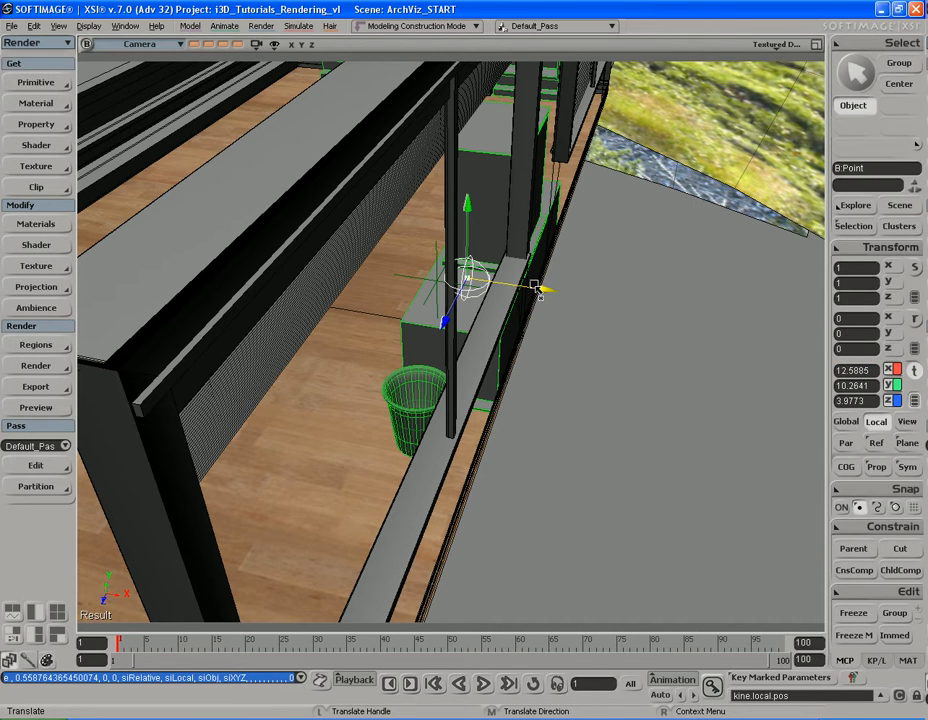
drag(537, 290, 537, 290)
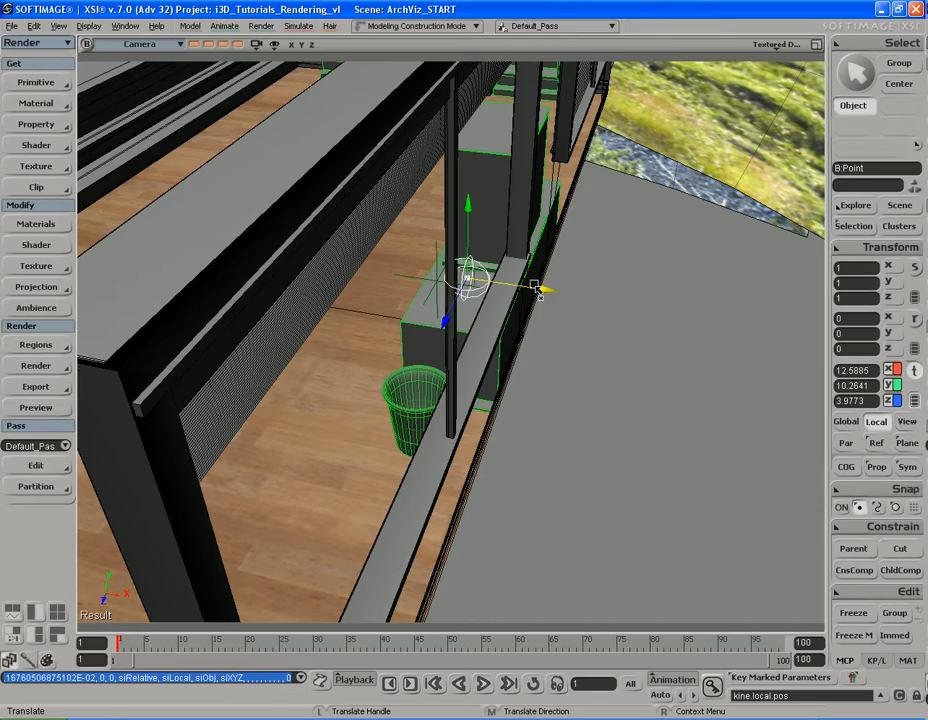
key(s)
right_drag(503, 400, 577, 355)
middle_drag(577, 355, 528, 410)
key(v)
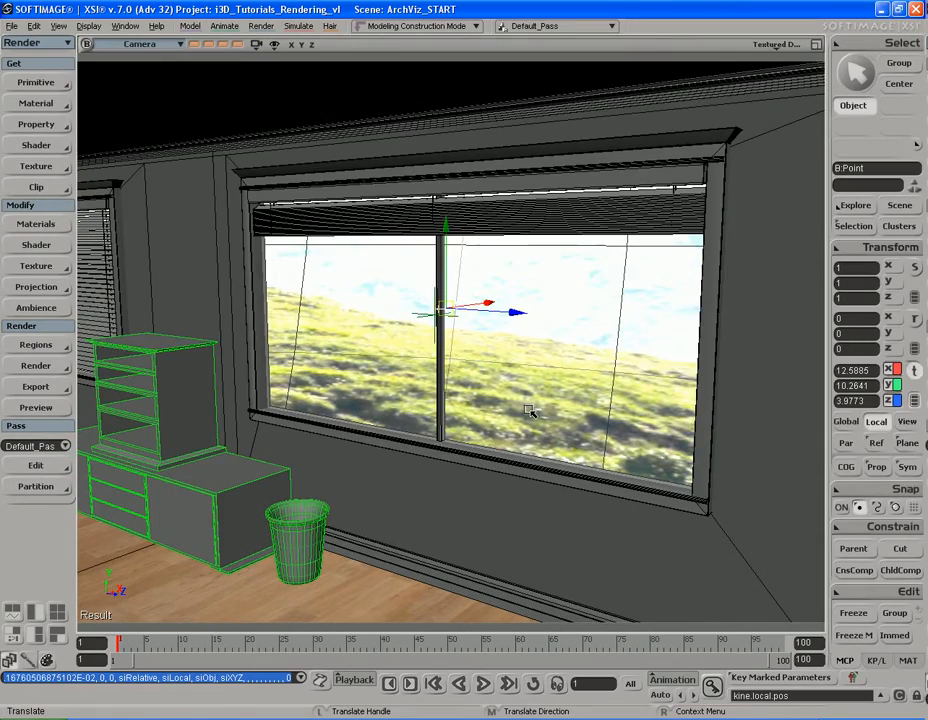
key(space)
key(s)
right_drag(532, 411, 510, 431)
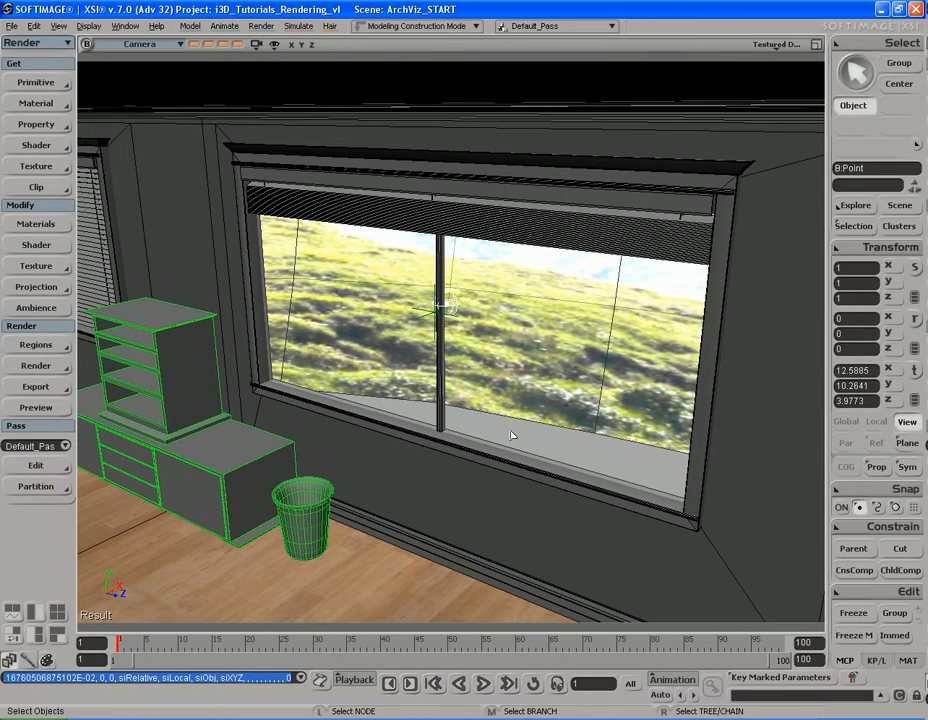
Add a Portal Light shader to the point light's render tree
key(7)
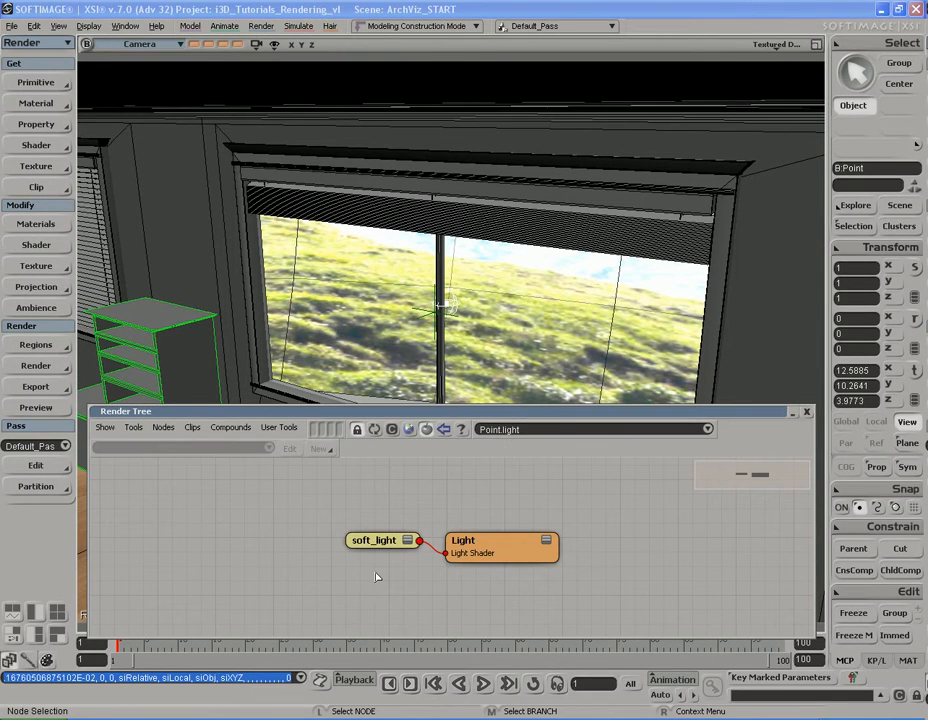
drag(378, 540, 356, 498)
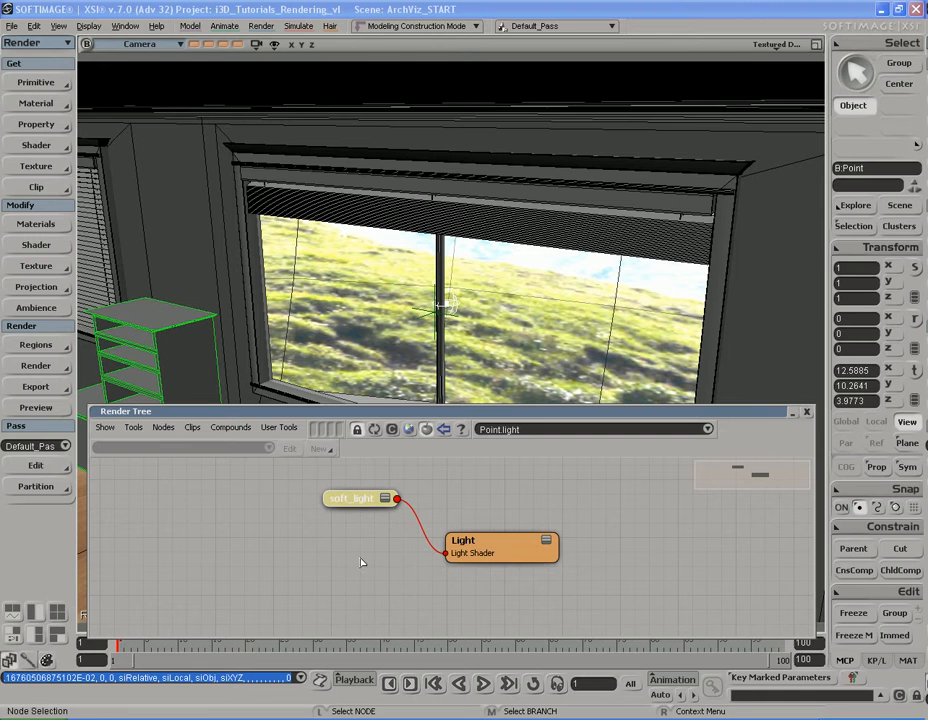
key(p)
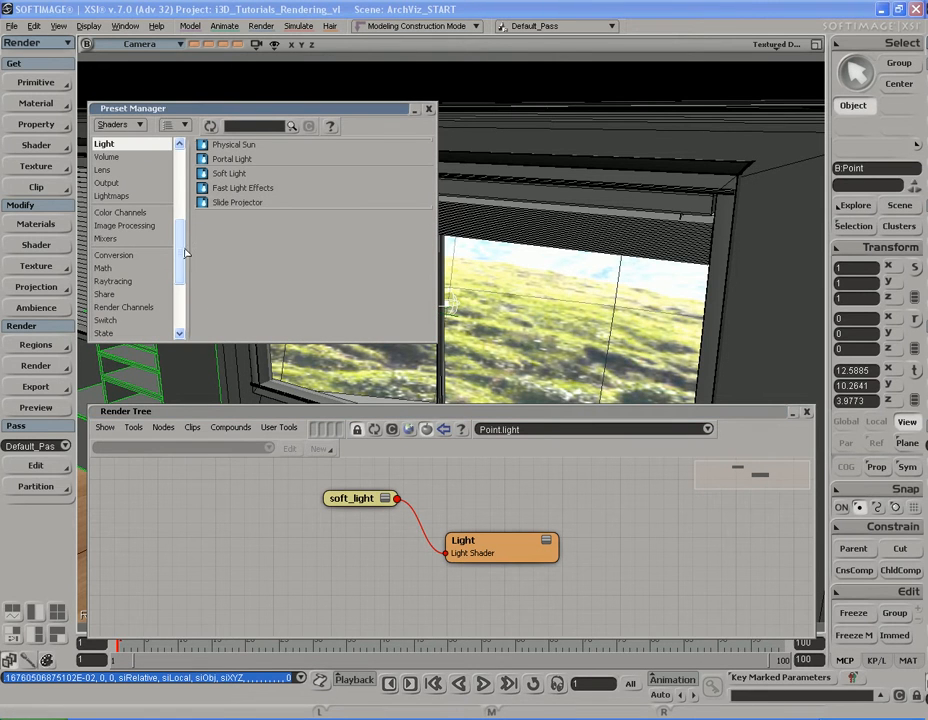
click(238, 160)
drag(240, 160, 308, 568)
click(428, 108)
Connect mia_Portal_Light to the Light node's Light Shader and Light Photon Emitter Shader inputs, and delete the soft_light shader
drag(367, 557, 502, 540)
click(550, 555)
click(540, 566)
drag(328, 563, 349, 533)
key(Delete)
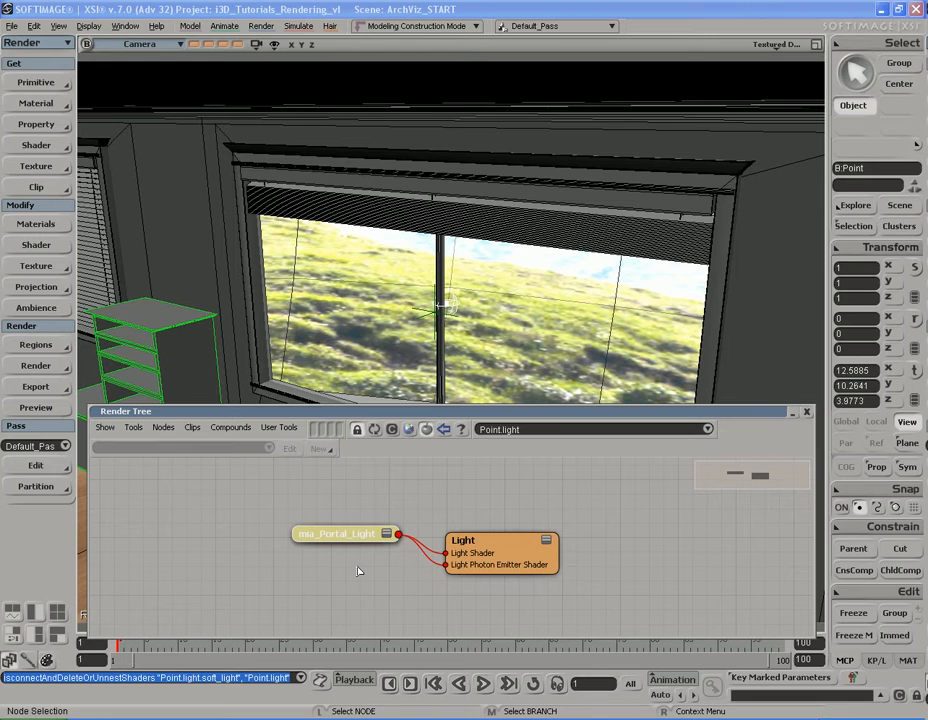
Turn the point light into an area light with Rectangle geometry and make it visible in render
double_click(523, 551)
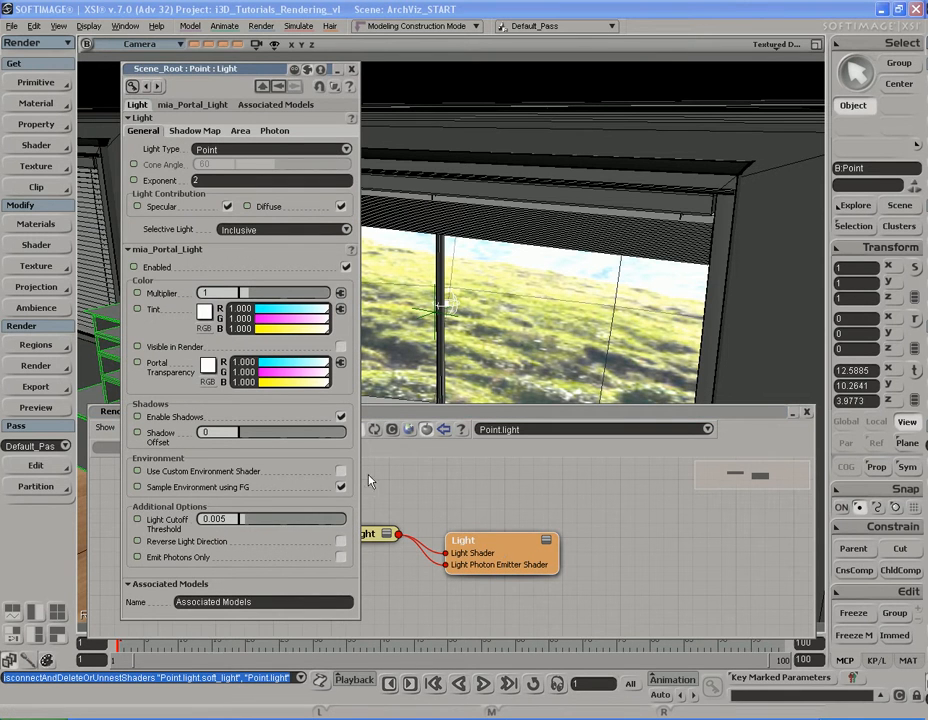
click(240, 131)
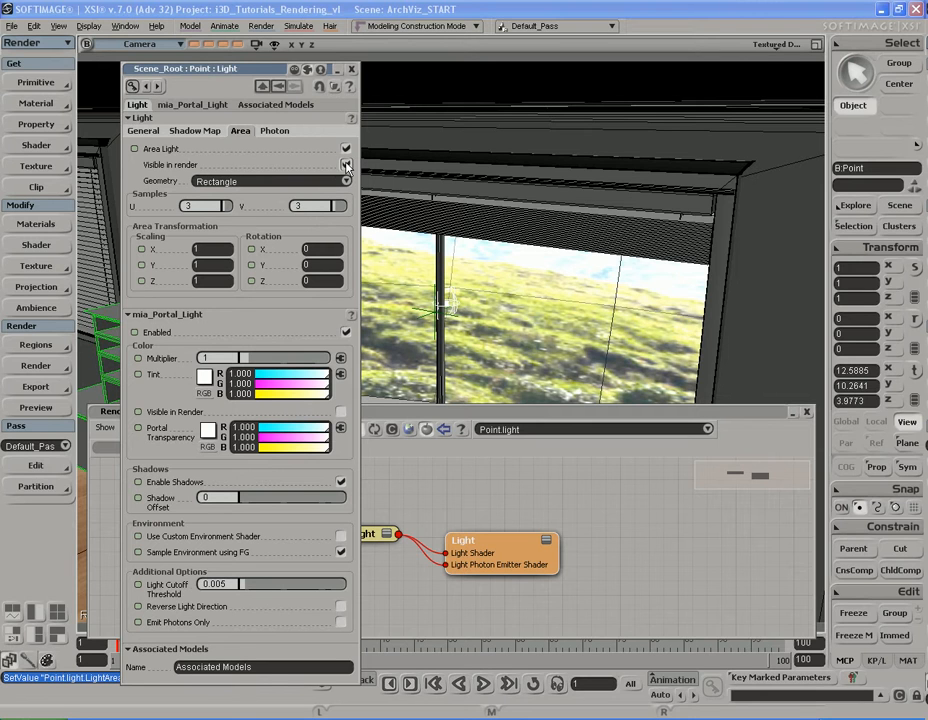
click(346, 181)
click(346, 181)
click(199, 136)
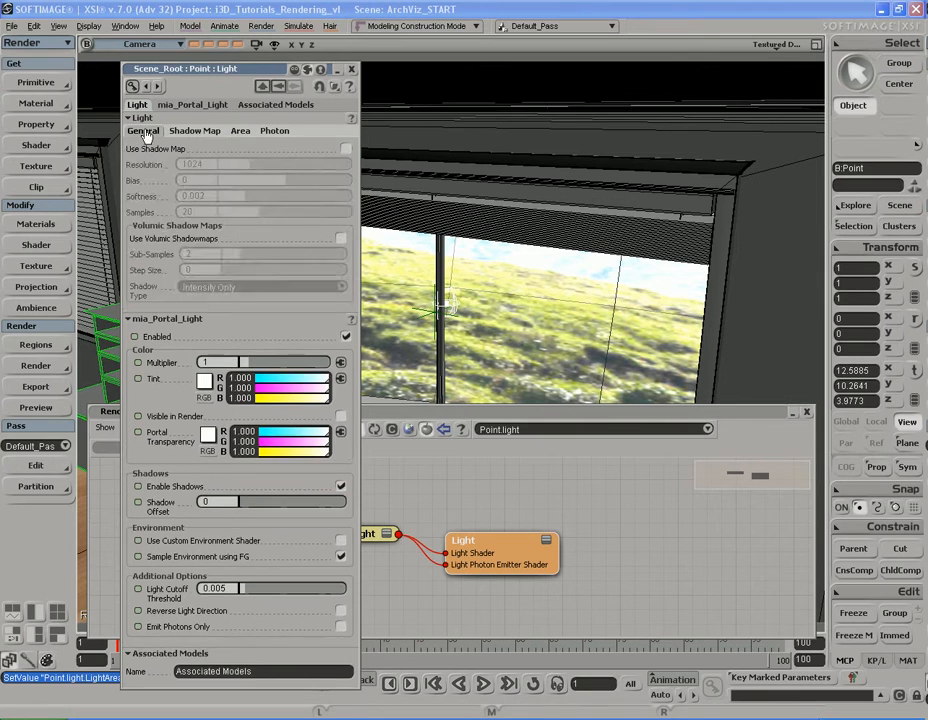
click(146, 135)
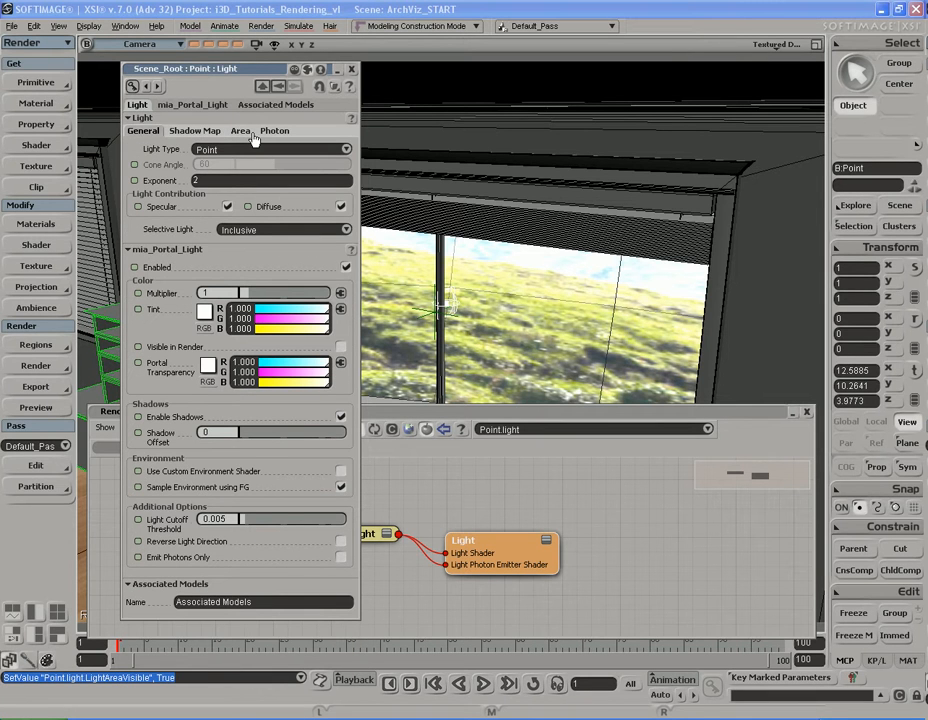
click(204, 119)
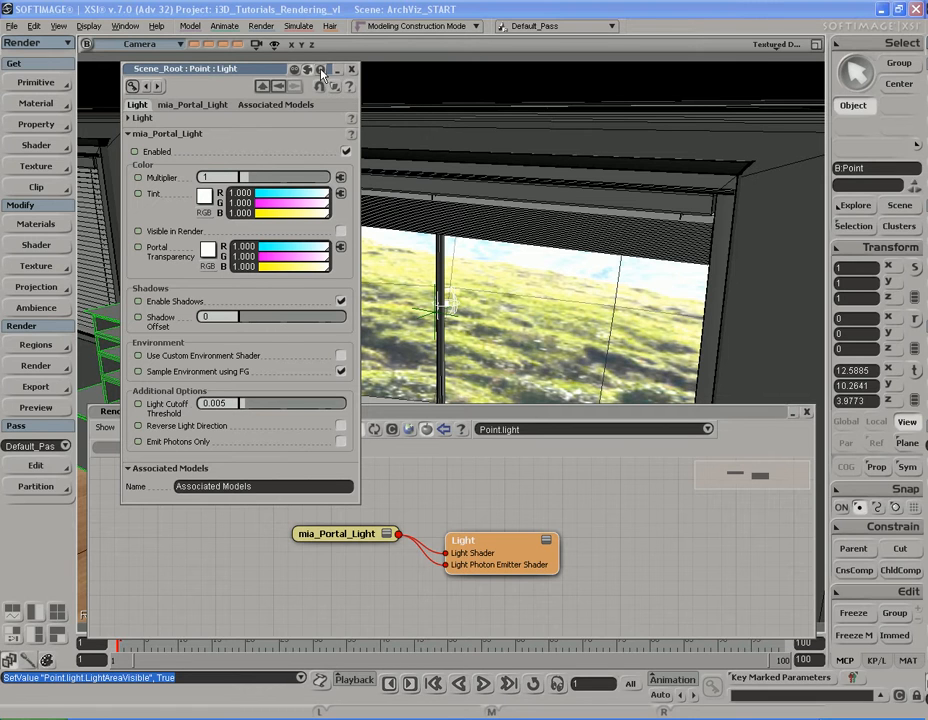
drag(268, 73, 267, 69)
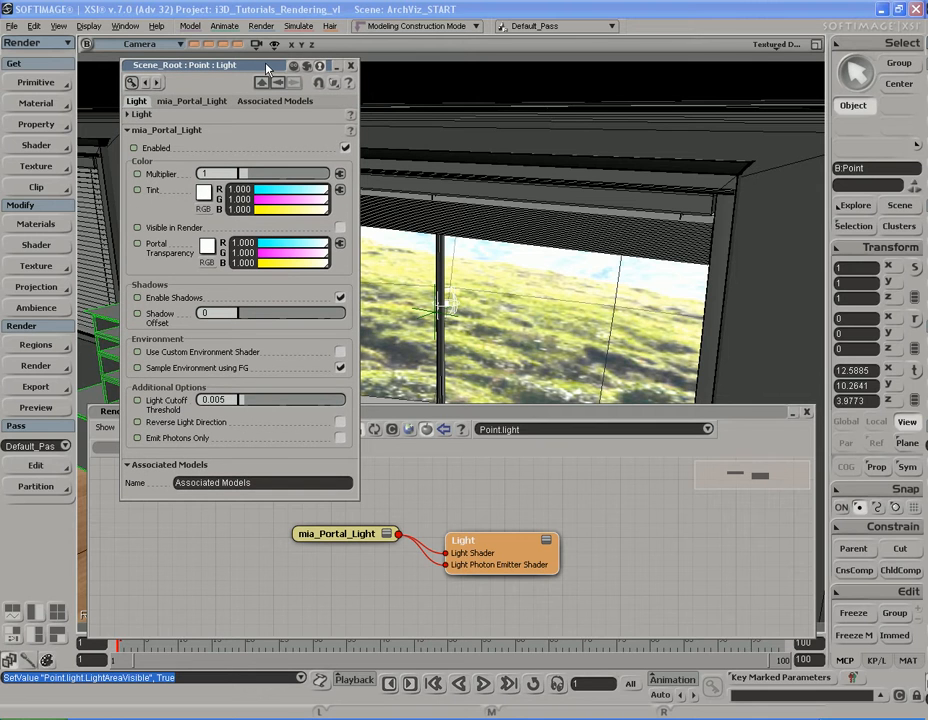
click(807, 412)
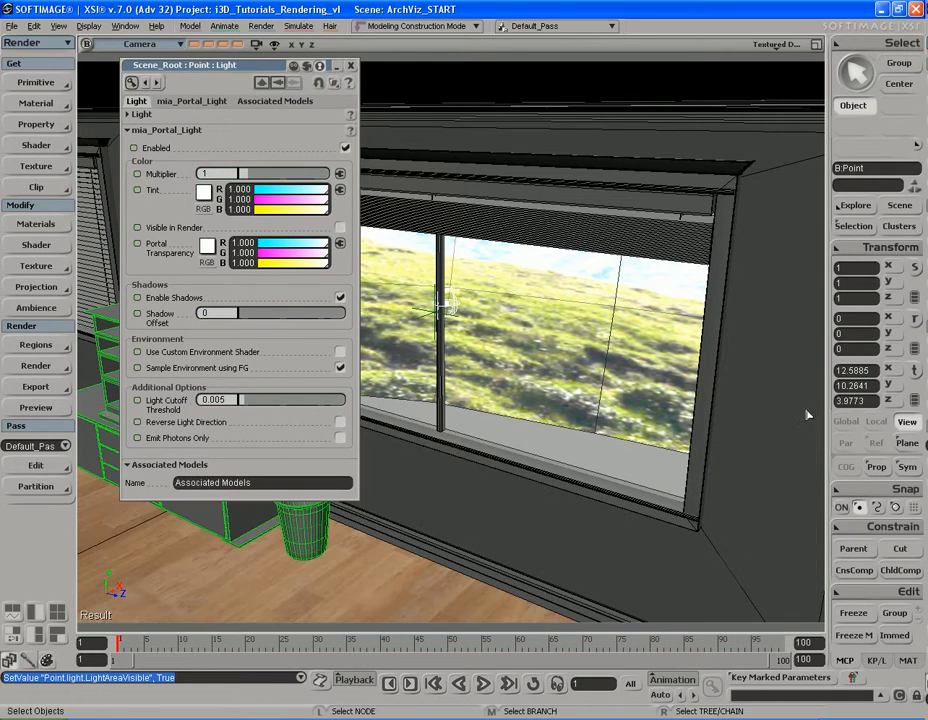
Render a preview of the room's interior with the large window in frame
key(s)
right_drag(566, 474, 625, 424)
key(s)
middle_drag(565, 419, 566, 417)
right_drag(566, 417, 553, 424)
click(208, 45)
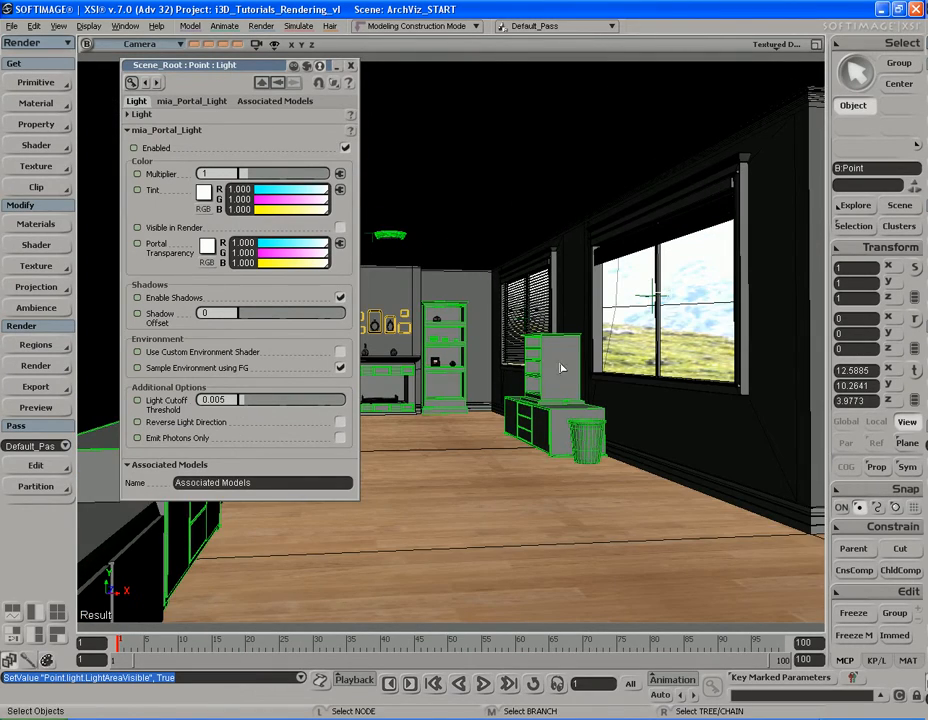
double_click(253, 67)
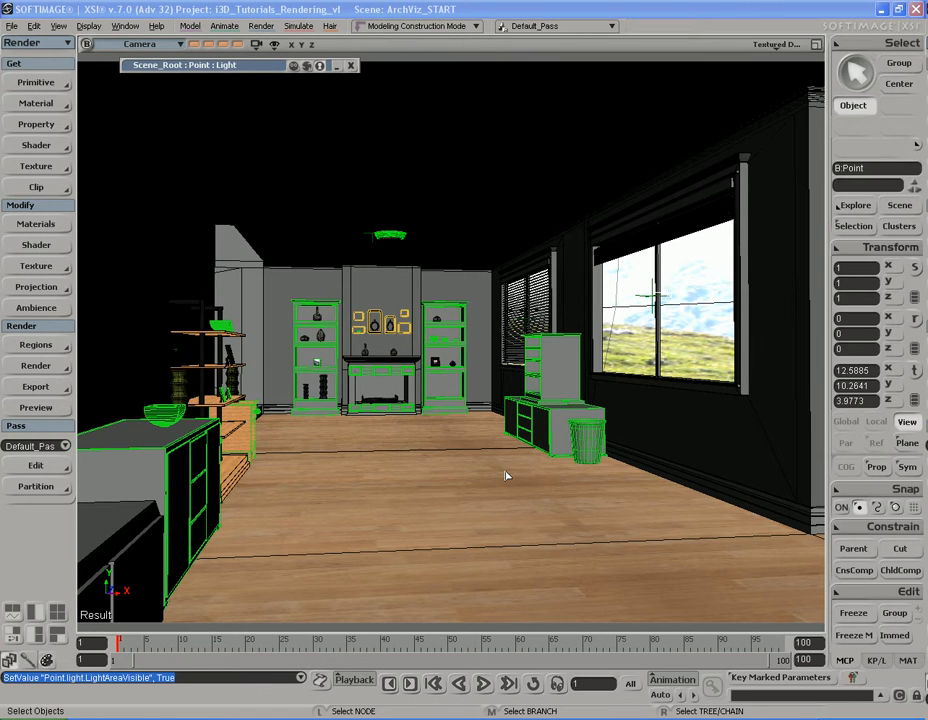
key(shift+r)
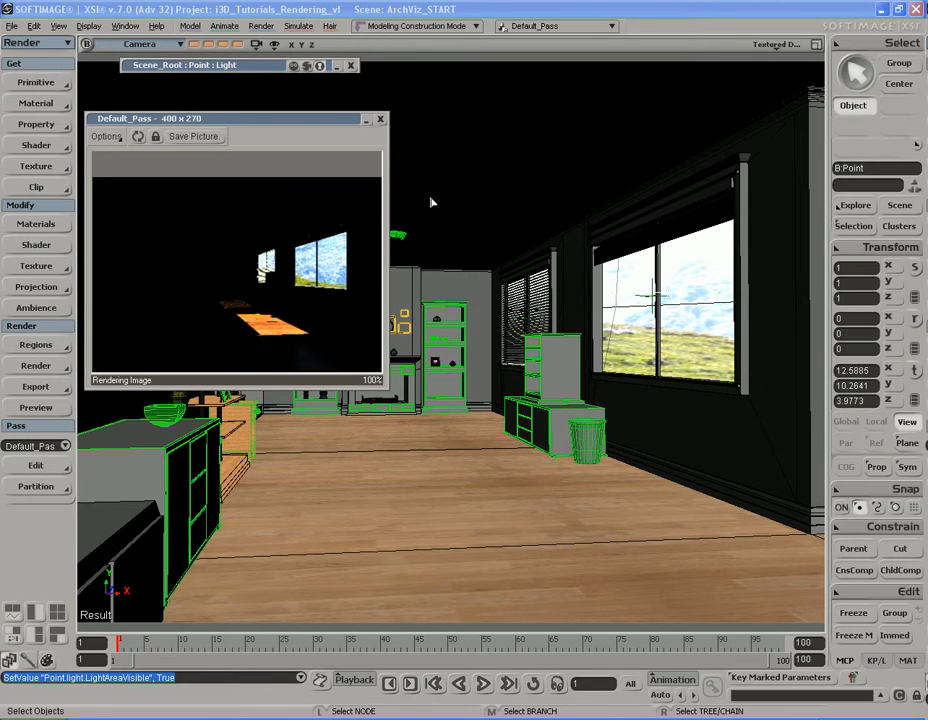
drag(270, 122, 609, 89)
Set the mia_Portal_Light multiplier to 100 and close the render preview
click(266, 67)
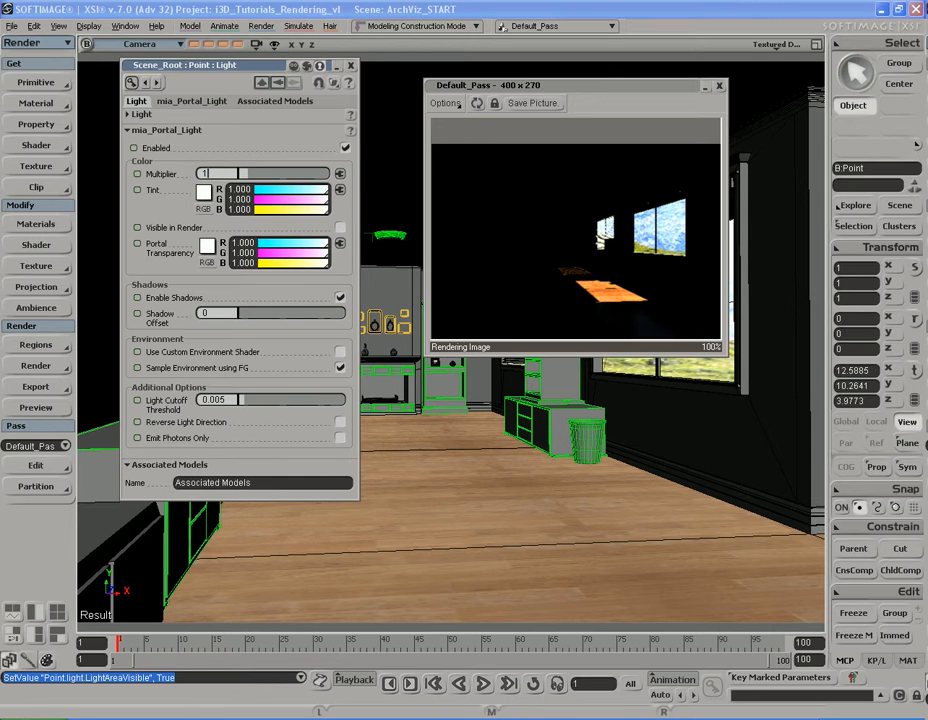
text(00)
key(Return)
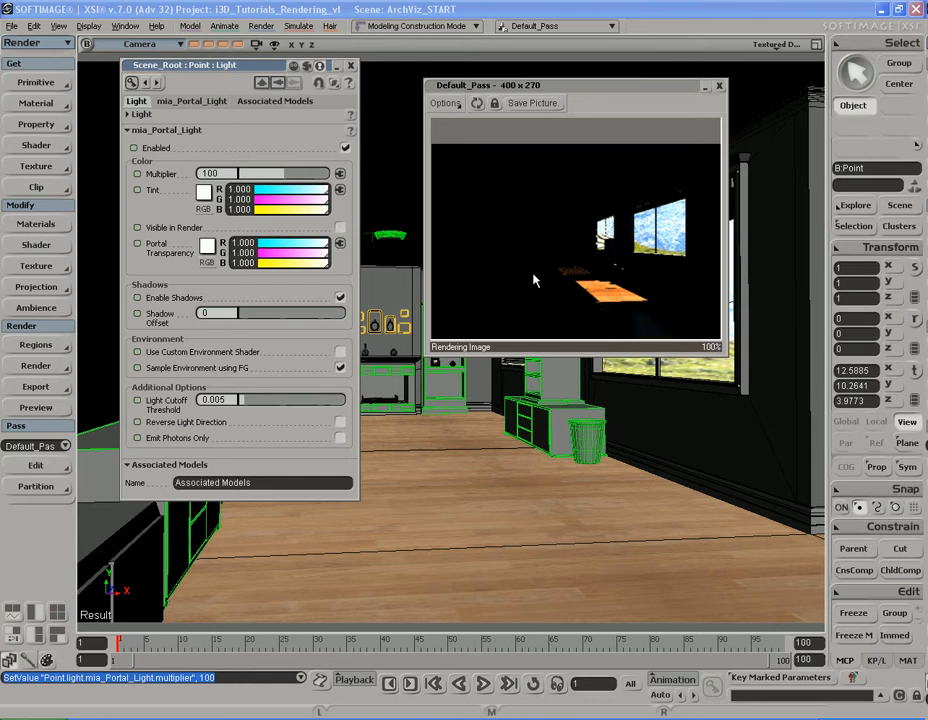
click(719, 86)
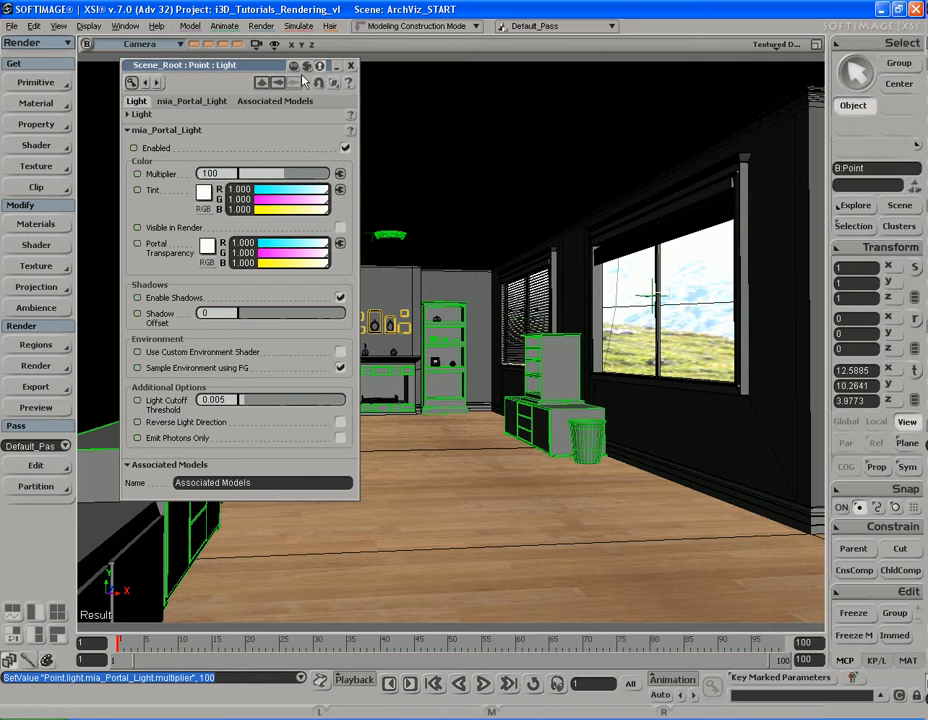
double_click(271, 66)
Rotate the point light 90 degrees around the global Y axis to line it up with the large window
key(s)
drag(591, 312, 479, 375)
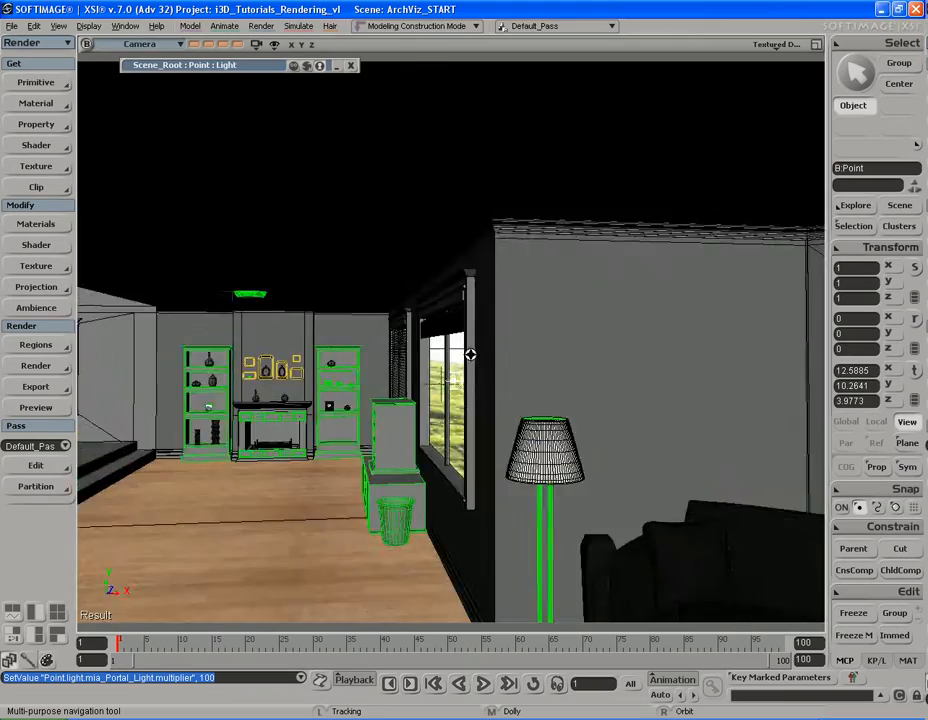
right_drag(479, 375, 532, 388)
scroll(532, 391, up, 4)
key(s)
drag(533, 392, 623, 408)
right_drag(623, 408, 521, 390)
scroll(485, 374, up, 10)
key(s)
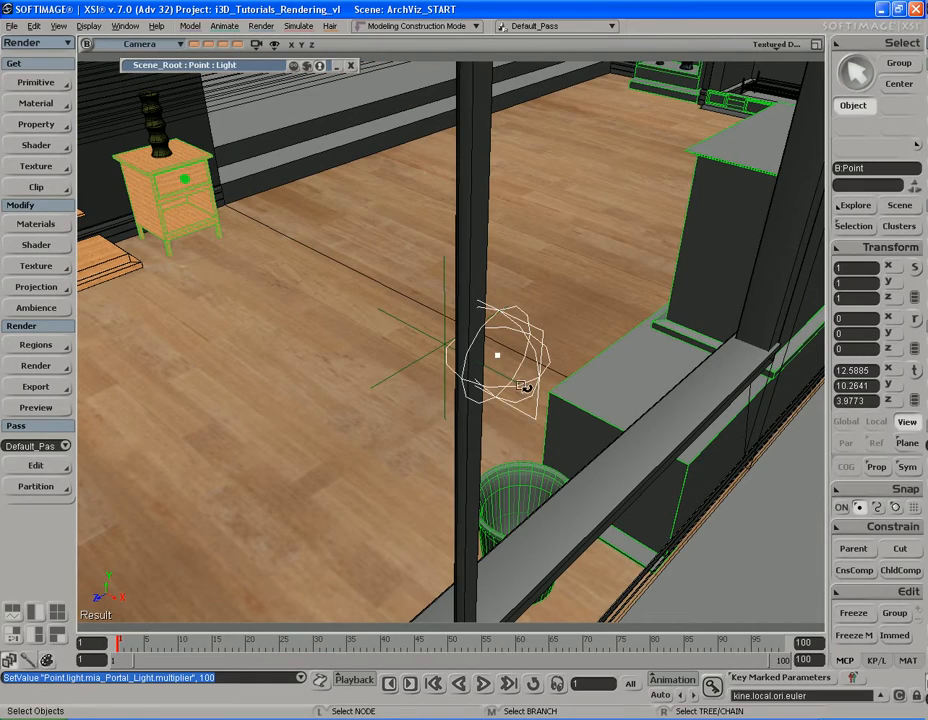
key(c)
drag(483, 406, 579, 398)
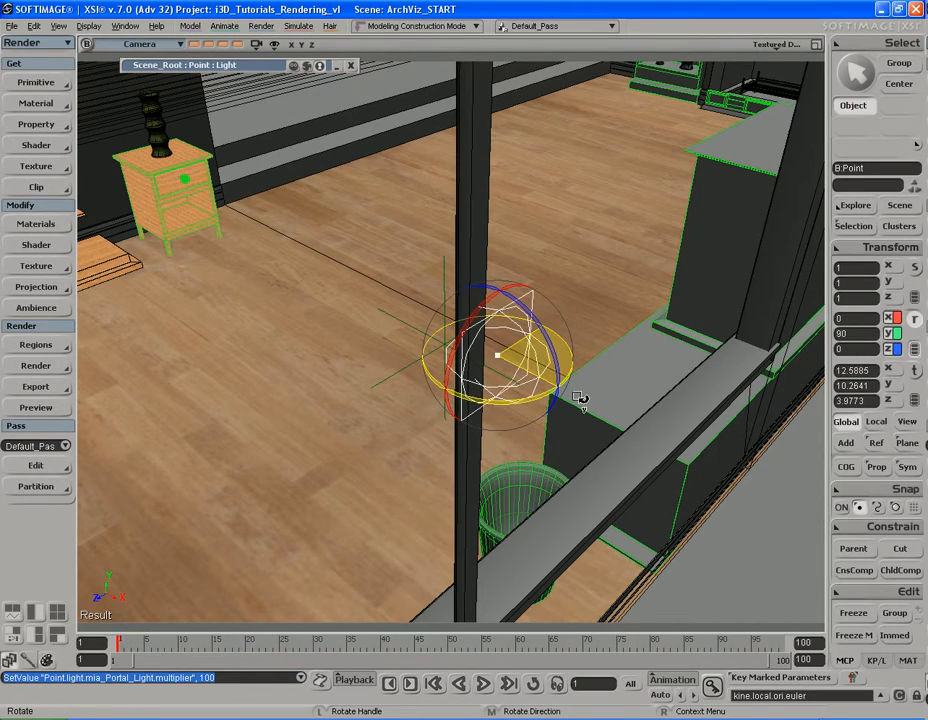
Try setting the light's area scaling in X to 10, and then to 12
key(s)
right_drag(445, 406, 474, 331)
key(v)
key(s)
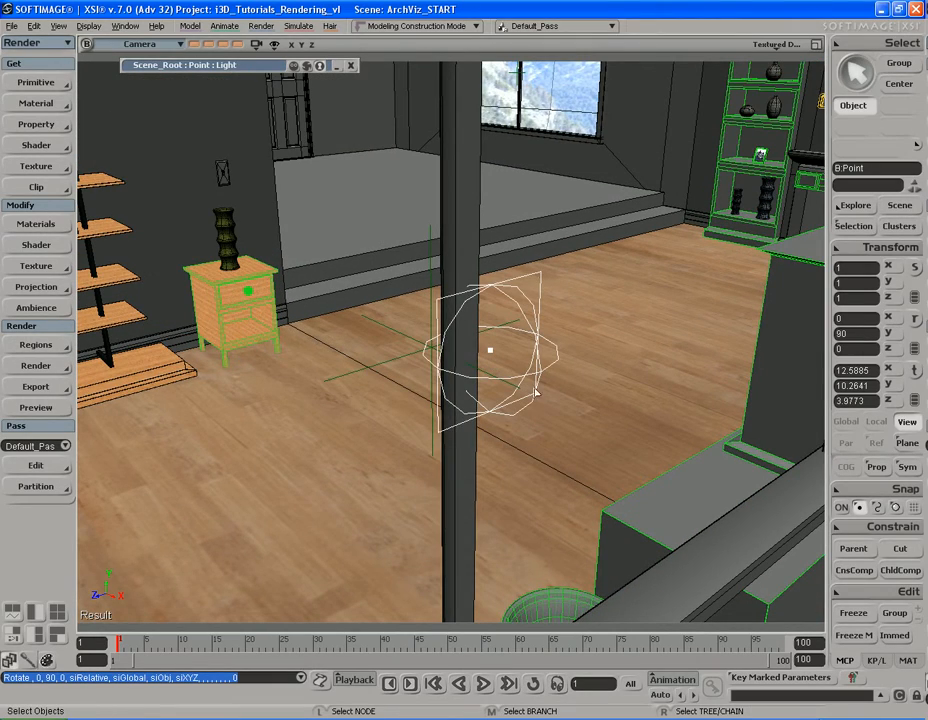
key(s)
mouse_move(532, 367)
right_down()
mouse_move(491, 377)
mouse_move(528, 354)
mouse_move(539, 365)
right_up()
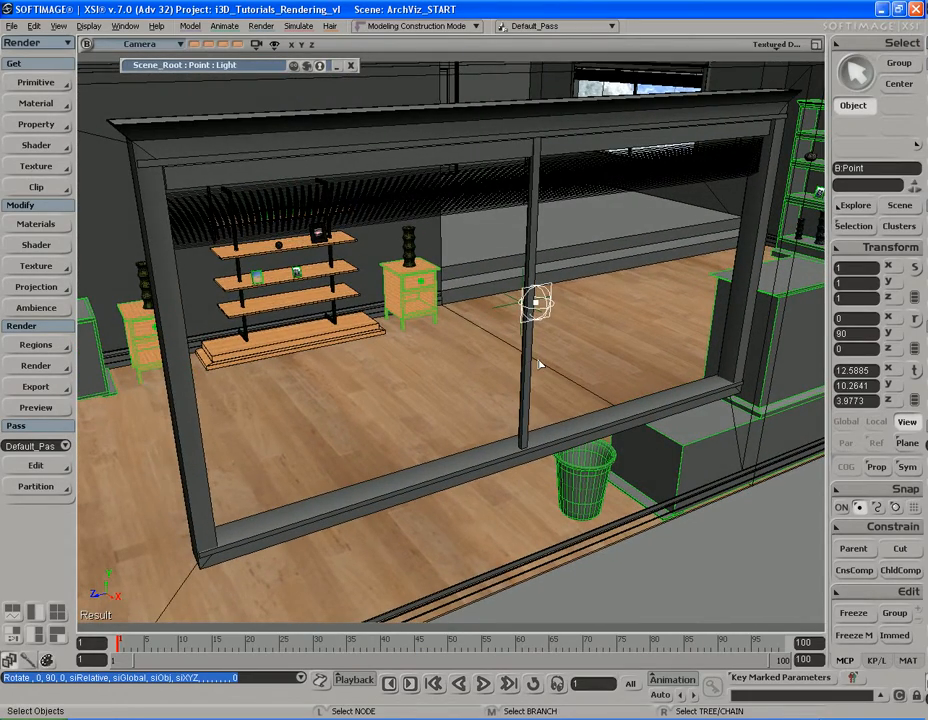
click(242, 66)
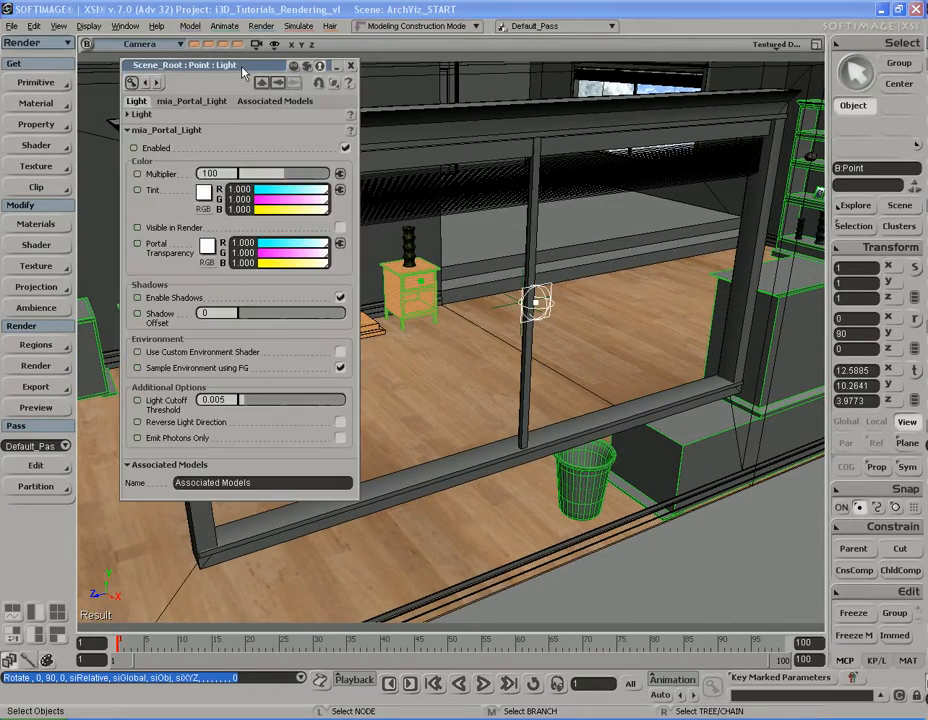
click(140, 114)
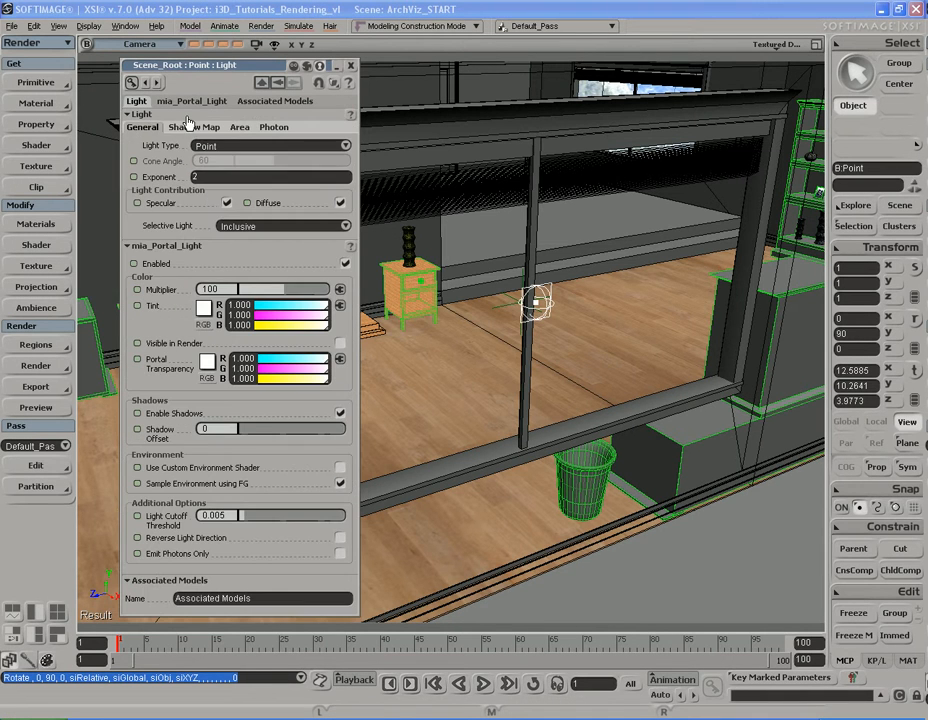
click(238, 128)
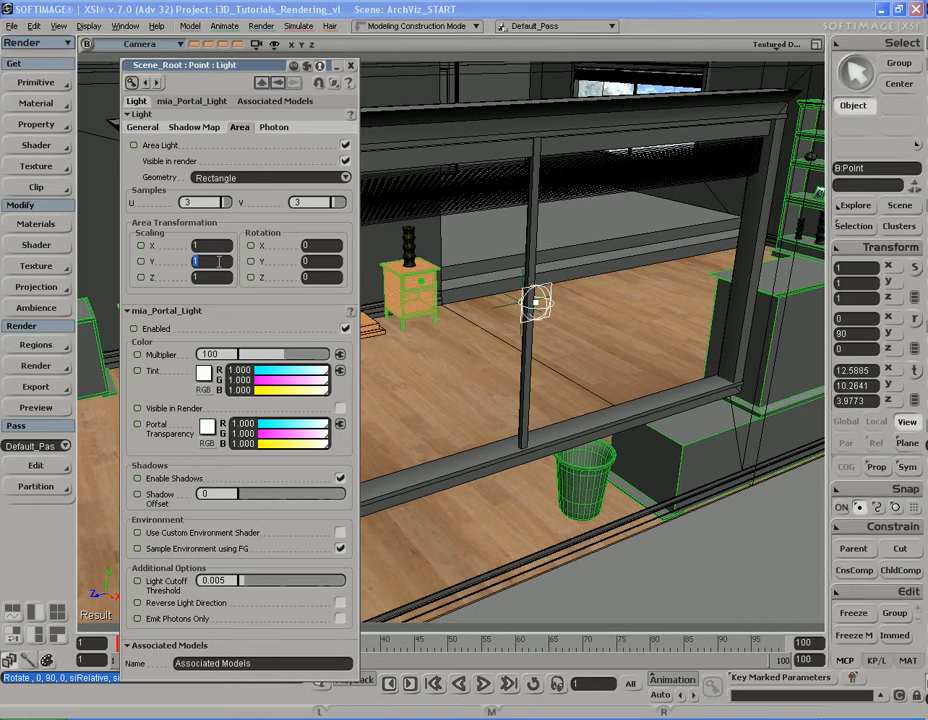
click(292, 314)
key(Return)
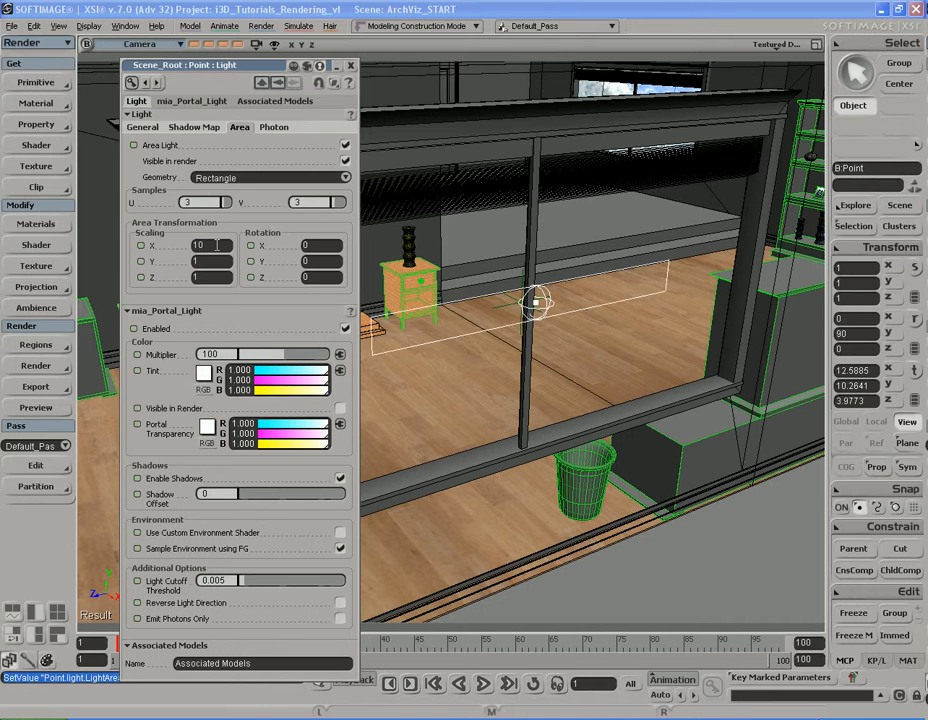
text(12)
key(Return)
double_click(244, 69)
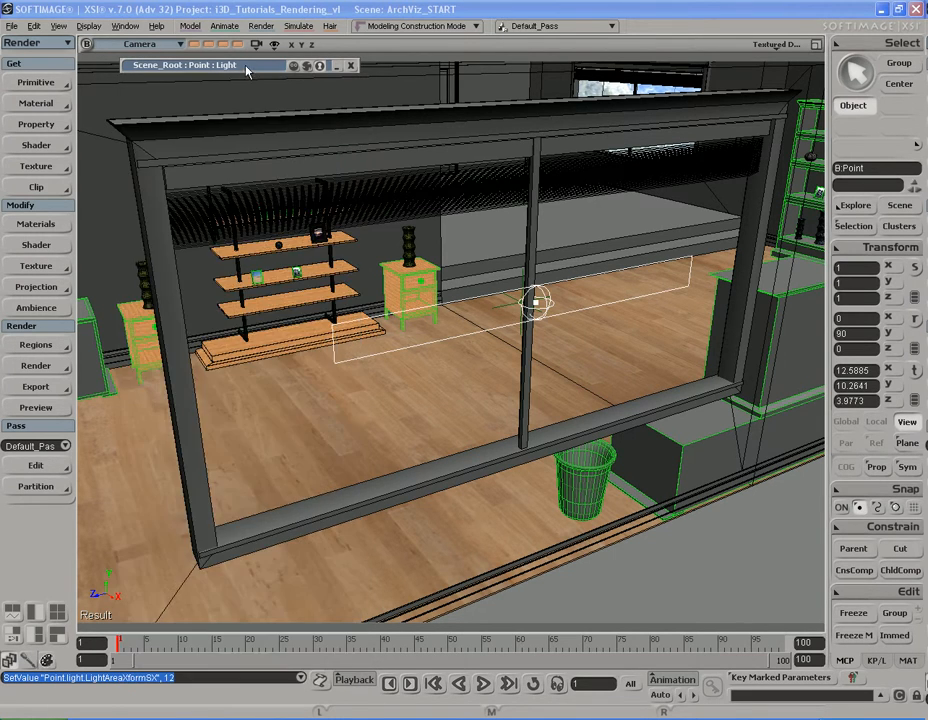
Stretch the light's rectangle interactively to fill the large window frame, with area scaling about 17.895 in X and 8.39 in Y
key(s)
right_drag(474, 380, 404, 357)
scroll(405, 361, down, 3)
scroll(405, 361, up, 5)
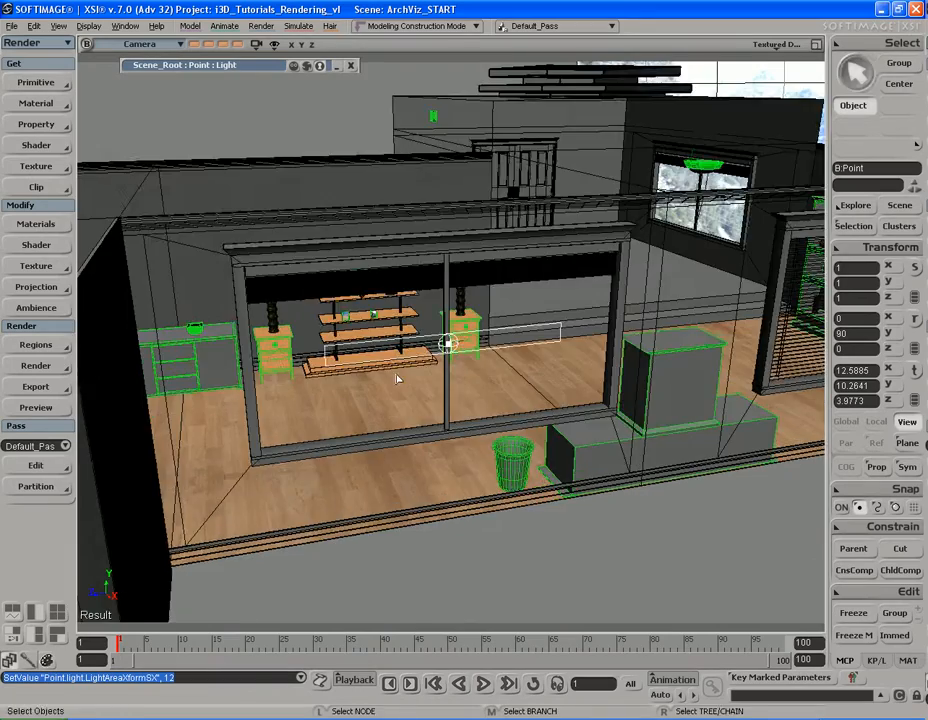
right_drag(378, 387, 390, 403)
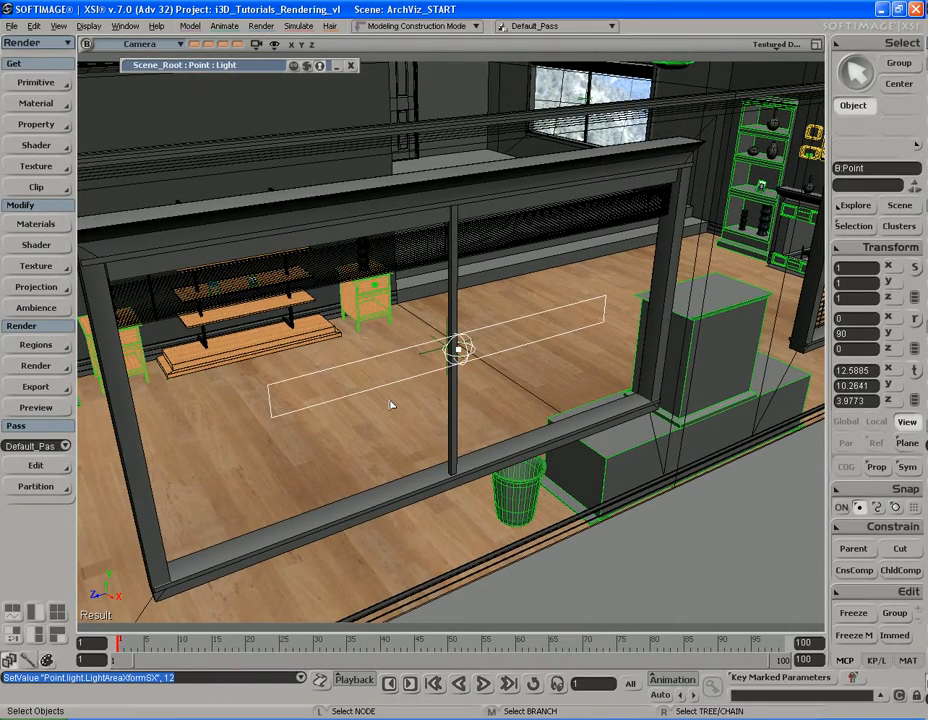
key(s)
mouse_move(389, 425)
right_down()
mouse_move(381, 429)
mouse_move(380, 418)
right_up()
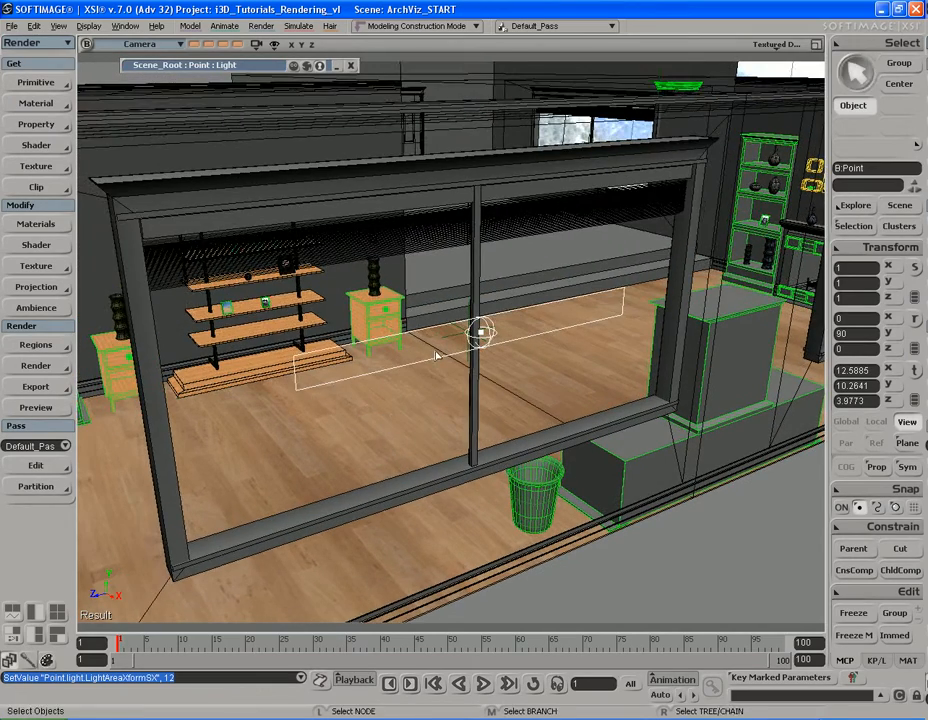
key(s)
right_drag(436, 355, 437, 387)
key(b)
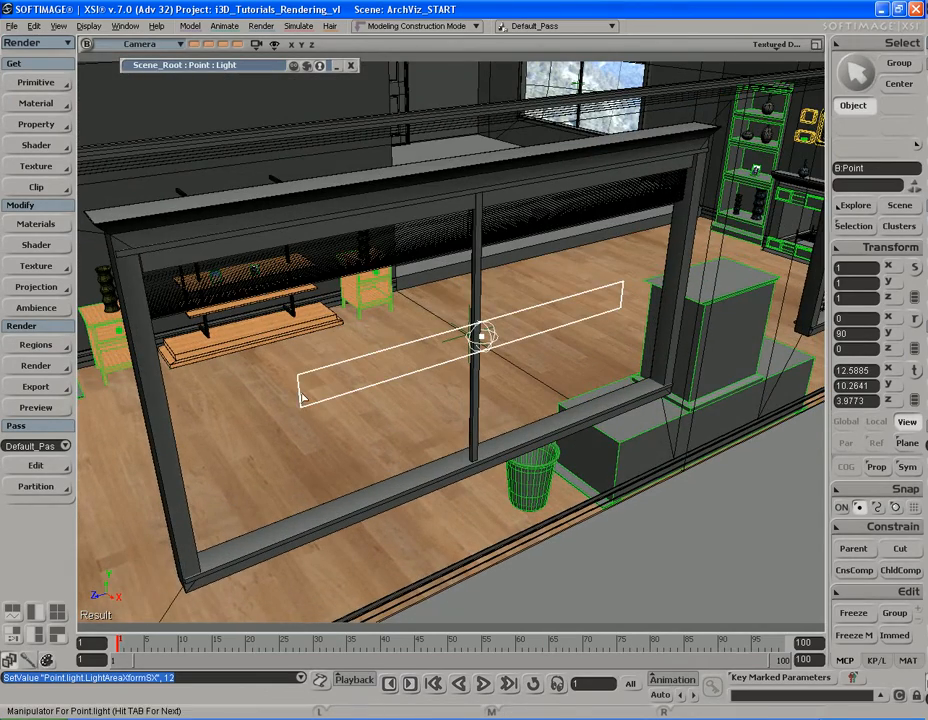
drag(300, 397, 198, 425)
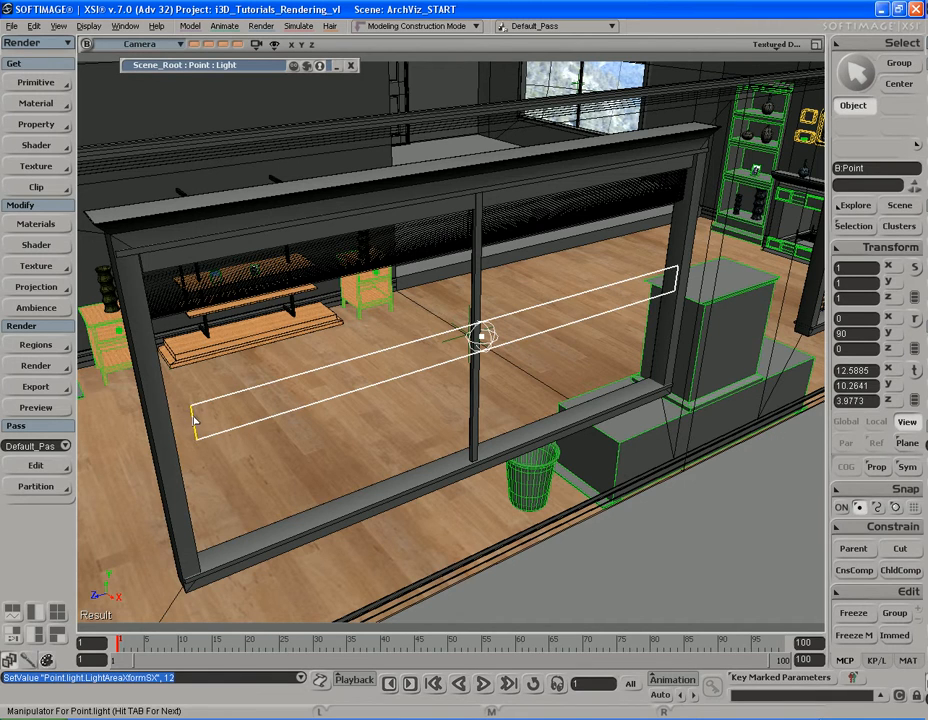
key(s)
right_drag(375, 412, 340, 383)
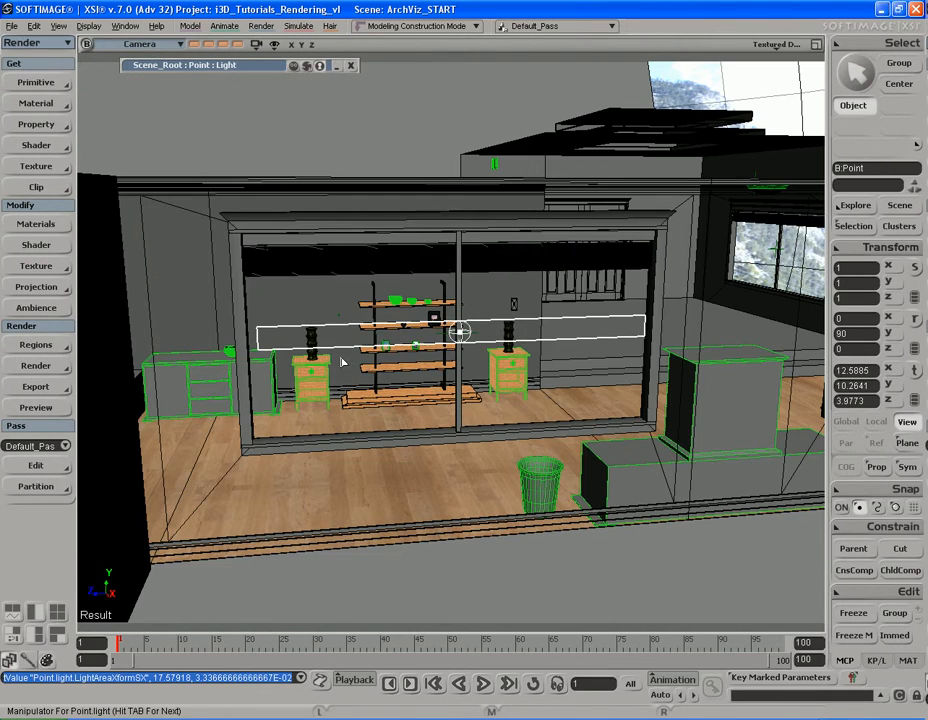
drag(341, 352, 342, 433)
drag(261, 374, 257, 374)
Examine the portal light's fit in the window from inside the room and review its U and V area sample settings
key(s)
right_drag(320, 393, 338, 305)
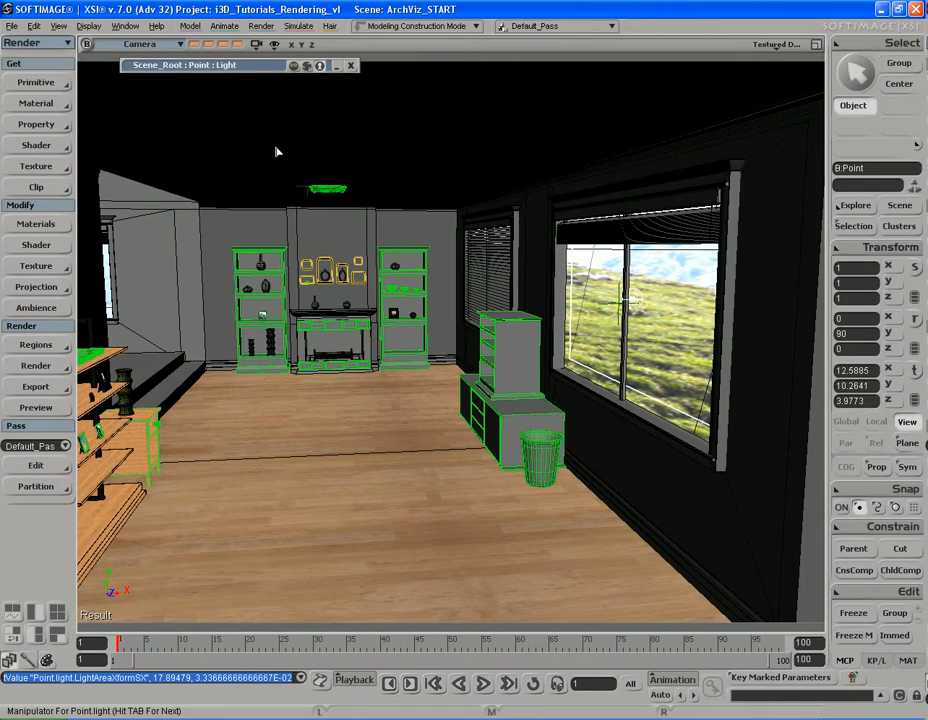
key(s)
right_drag(392, 270, 384, 304)
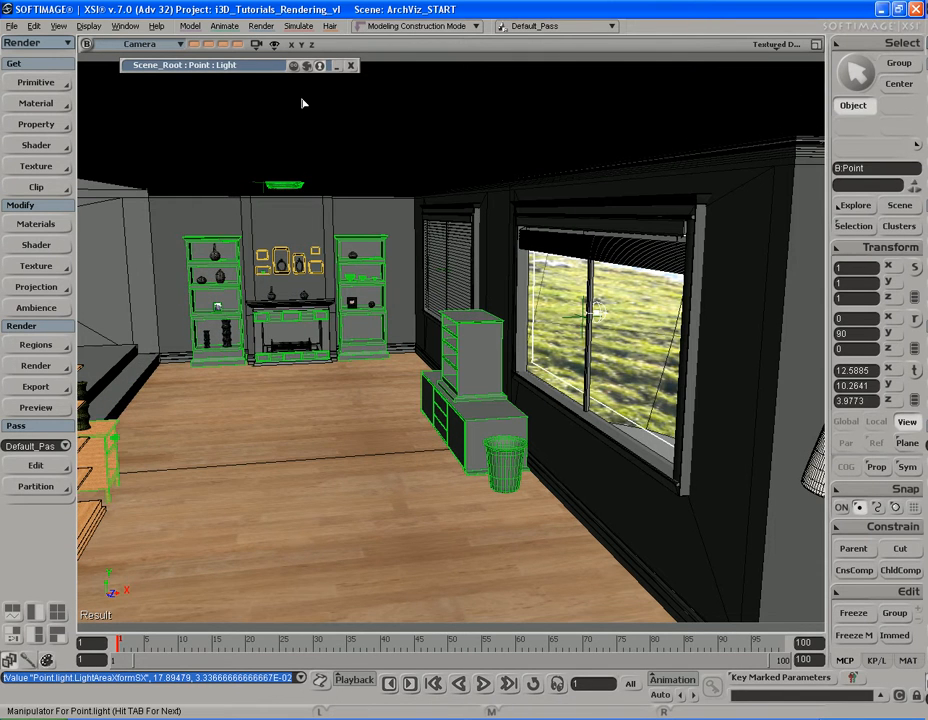
click(258, 66)
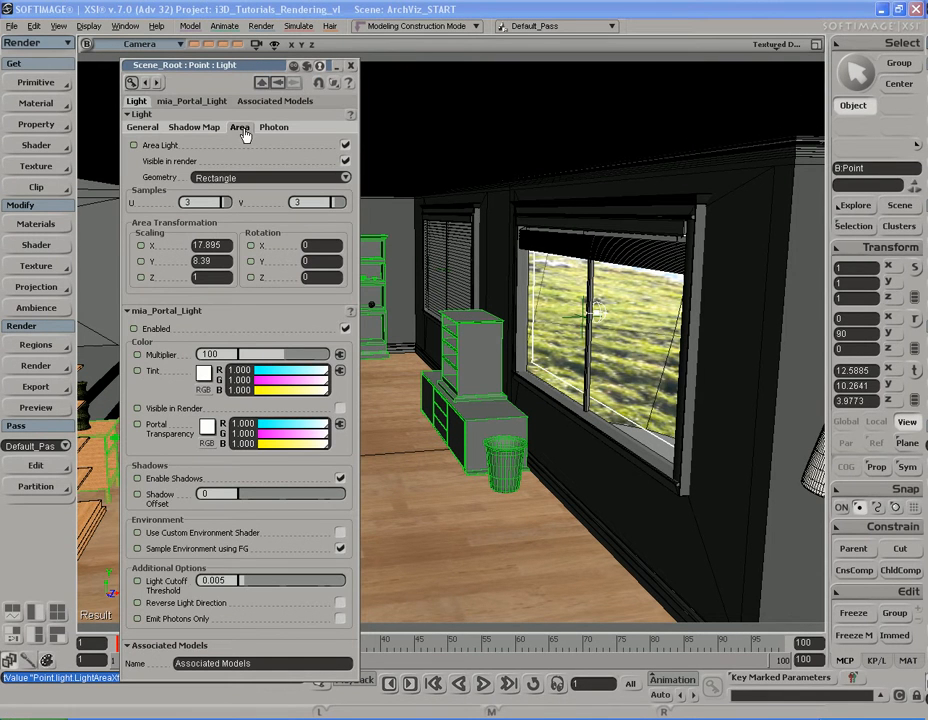
click(211, 203)
click(306, 202)
click(206, 203)
click(310, 202)
click(207, 202)
click(296, 202)
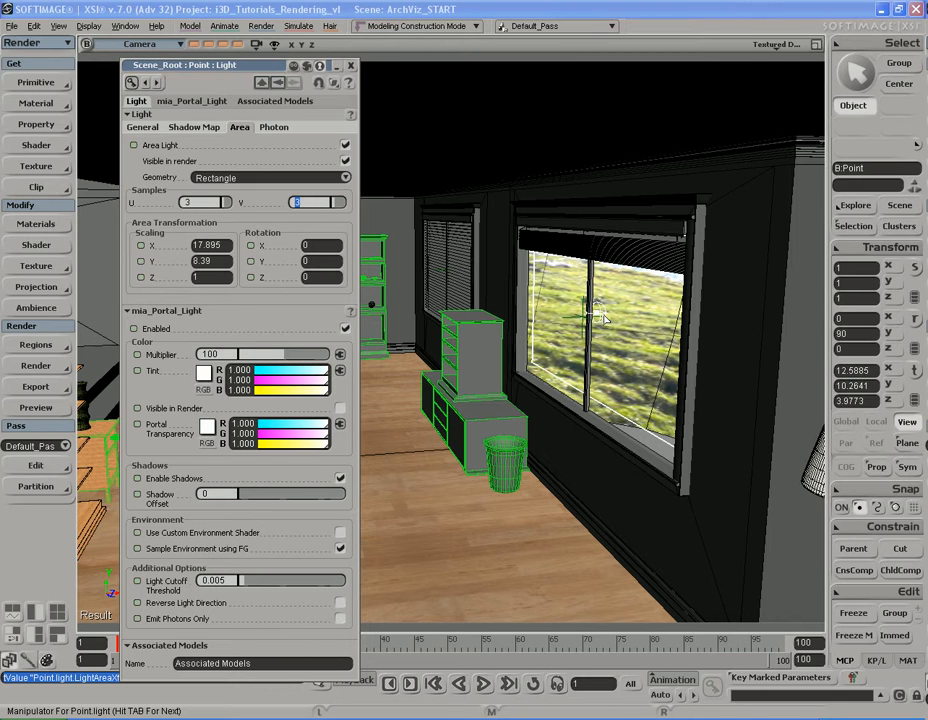
click(218, 202)
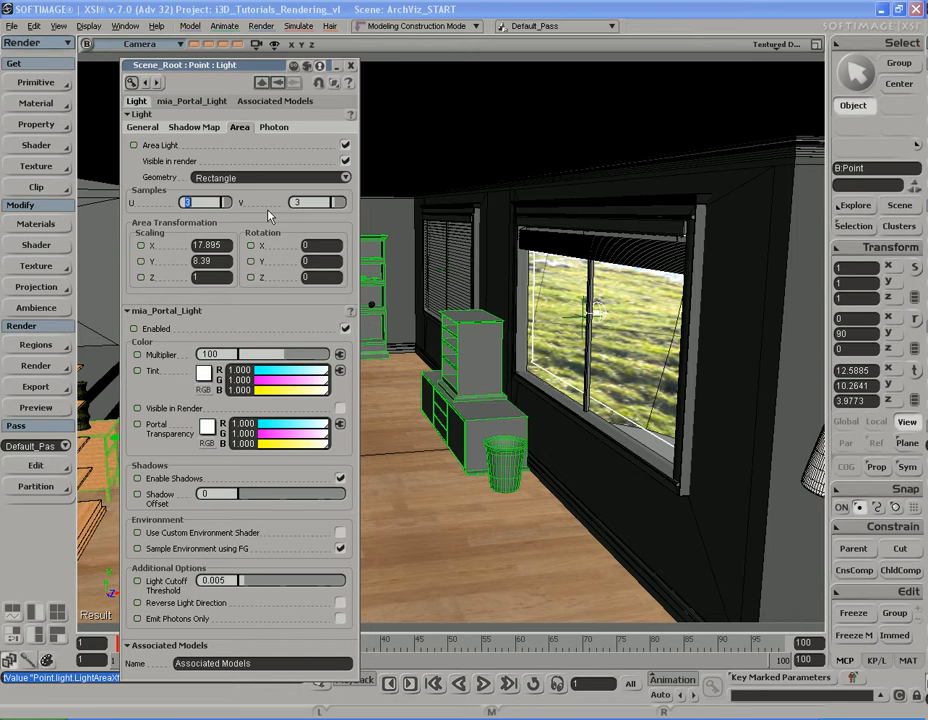
double_click(268, 68)
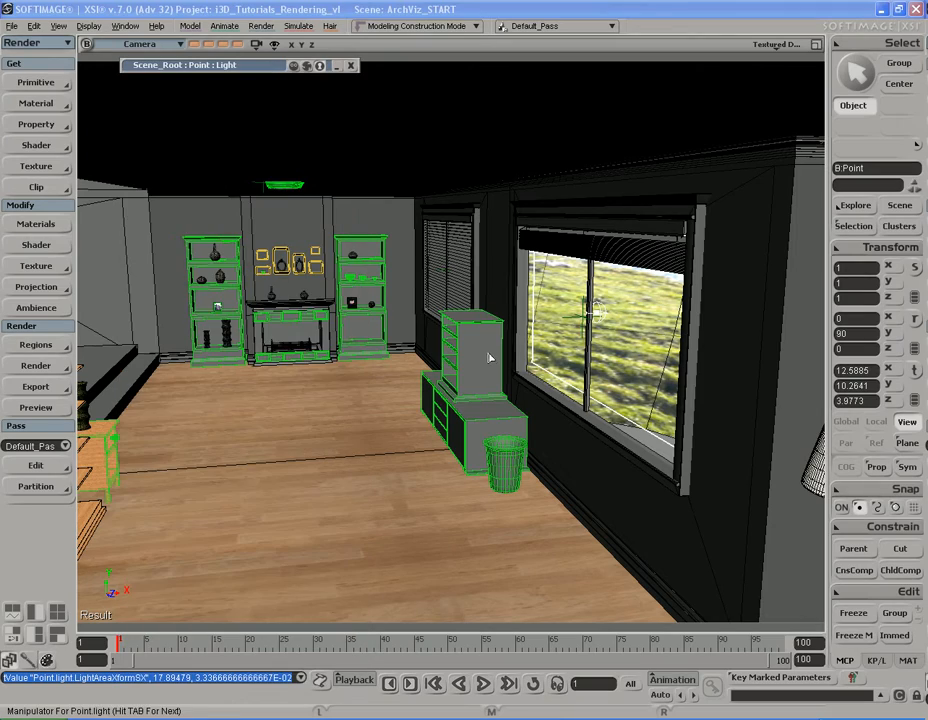
Set the portal light's area scaling to 12 in X and 5 in Y
key(s)
mouse_move(447, 385)
right_down()
mouse_move(468, 380)
mouse_move(464, 371)
mouse_move(447, 384)
mouse_move(466, 358)
mouse_move(451, 379)
mouse_move(425, 375)
mouse_move(436, 382)
right_up()
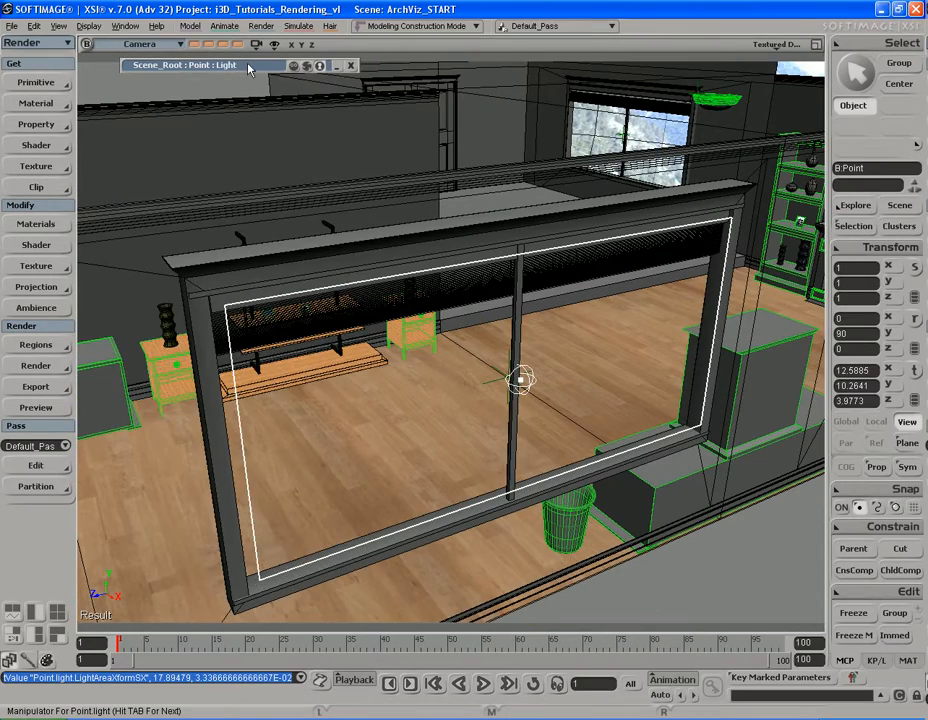
click(180, 65)
click(212, 245)
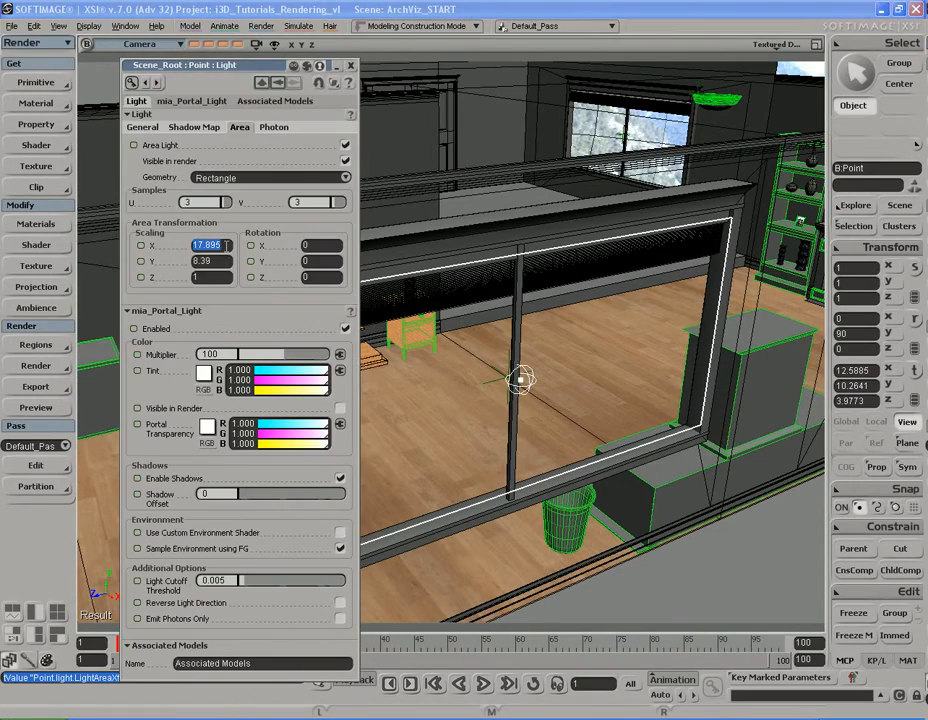
text(12)
key(Tab)
text(5)
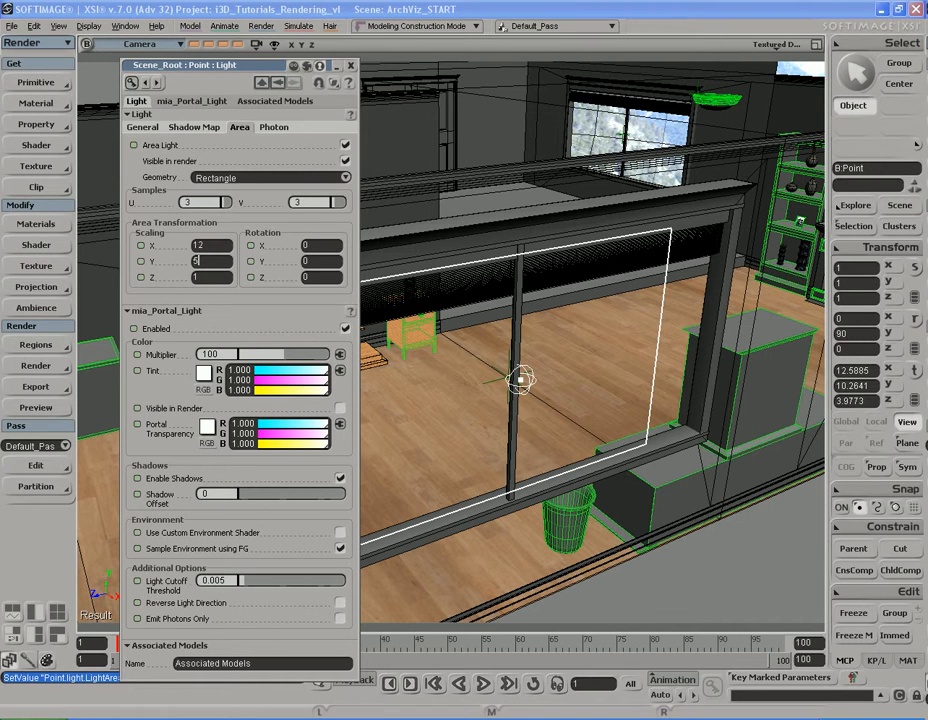
key(Return)
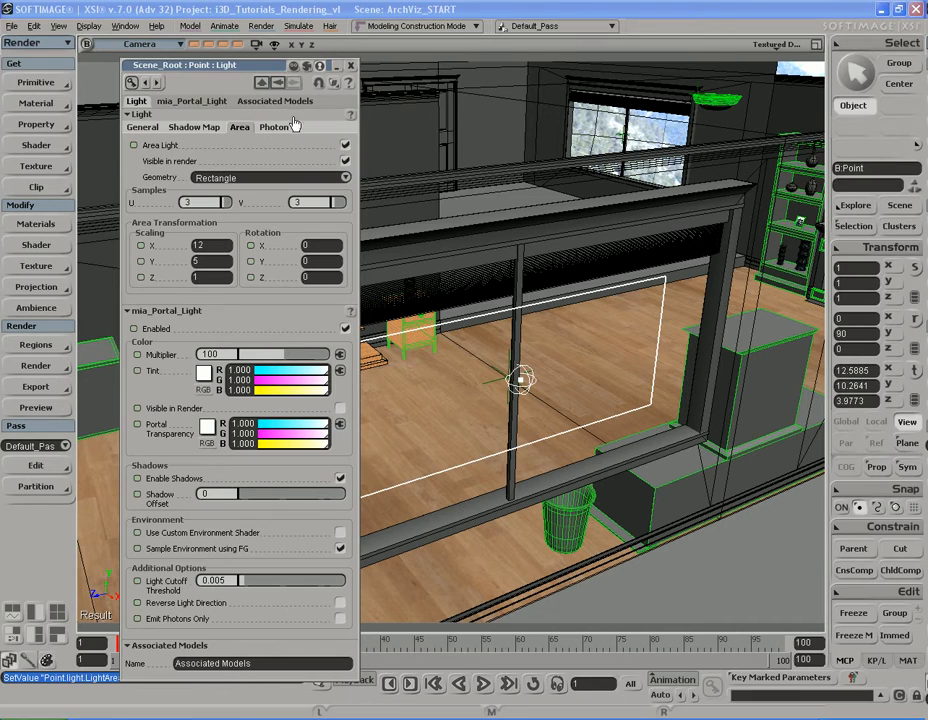
Examine how the resized portal light sits in the large window from outside and from inside the room
click(255, 114)
key(s)
right_drag(451, 369, 472, 367)
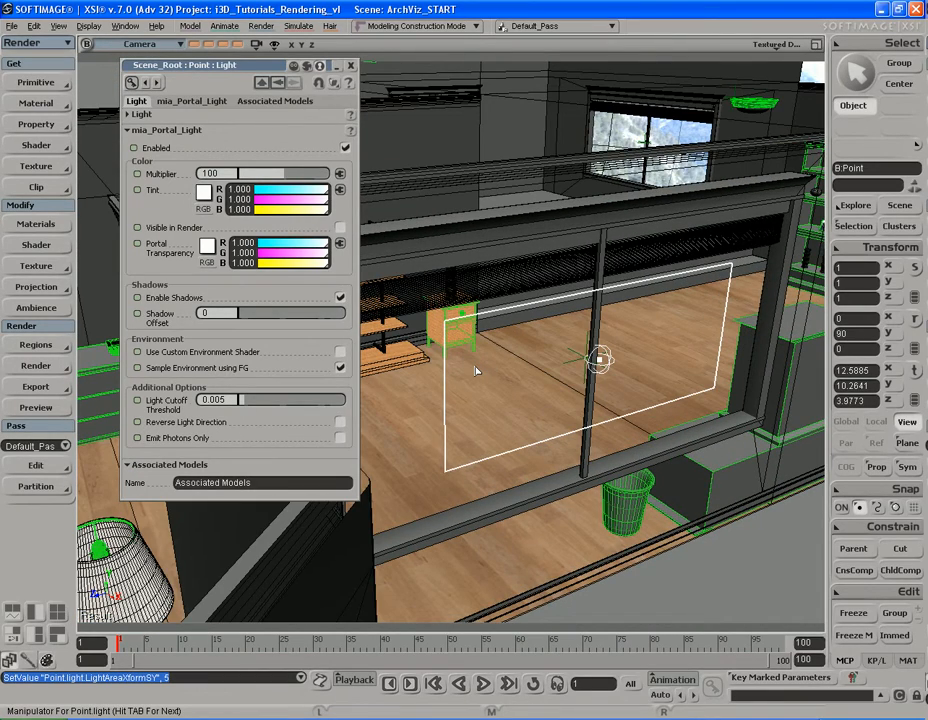
key(s)
right_drag(474, 373, 559, 439)
key(s)
drag(559, 439, 561, 406)
right_drag(561, 406, 526, 362)
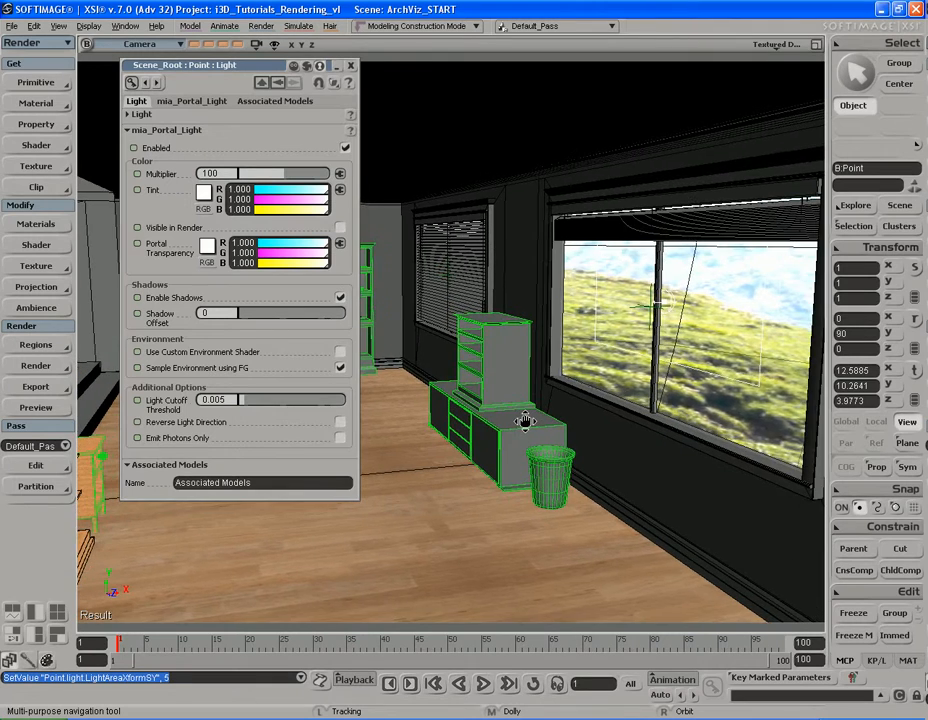
mouse_move(526, 422)
right_down()
mouse_move(514, 356)
mouse_move(514, 421)
right_up()
key(Escape)
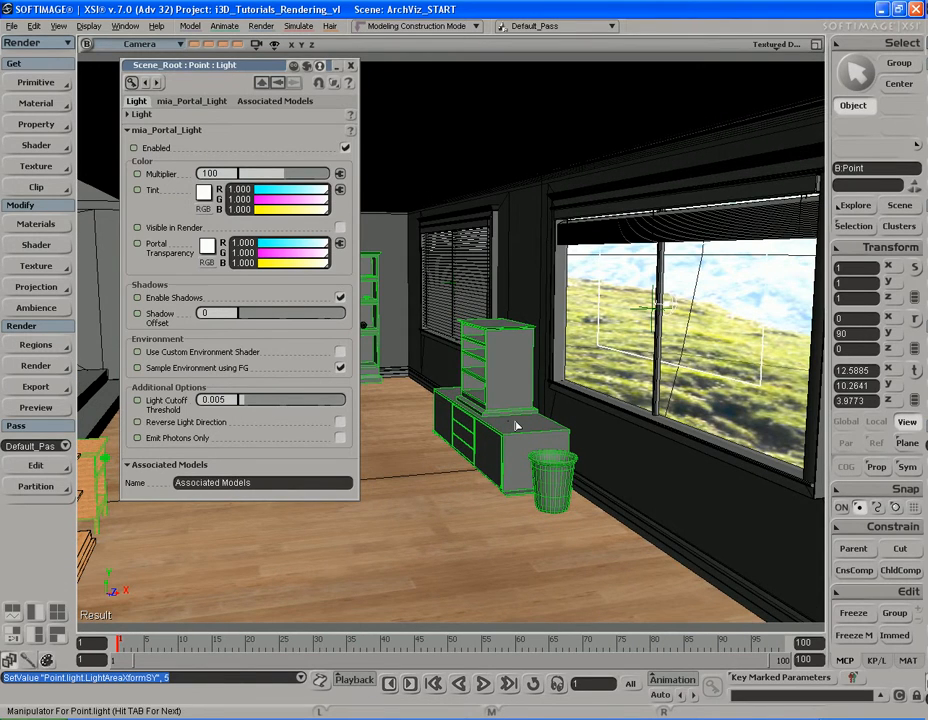
Render a preview from the scene camera view and set the portal light's multiplier to 200
click(210, 46)
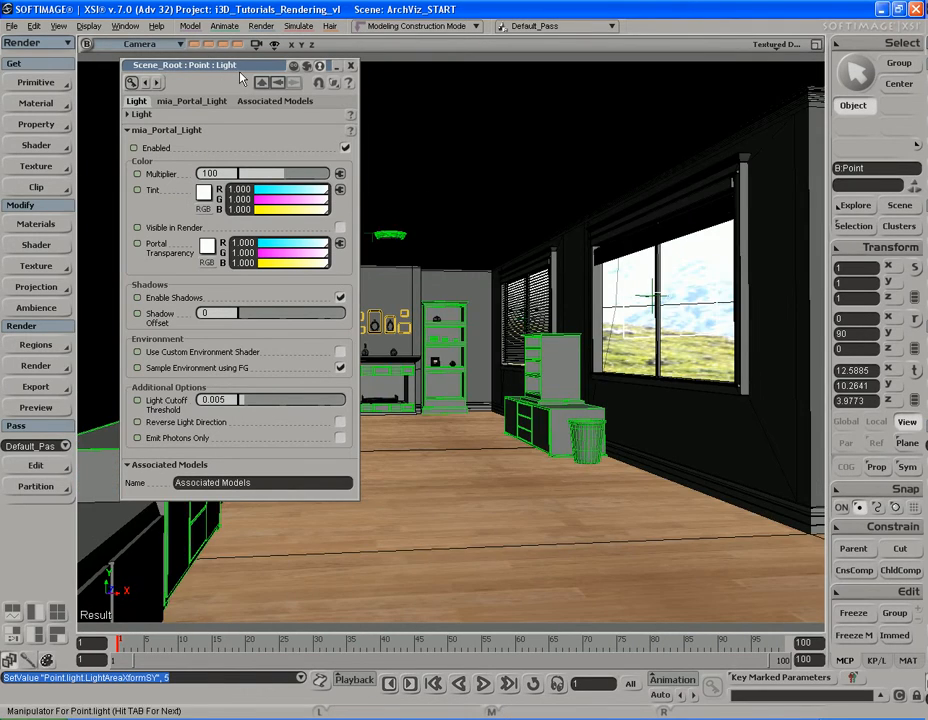
key(shift+r)
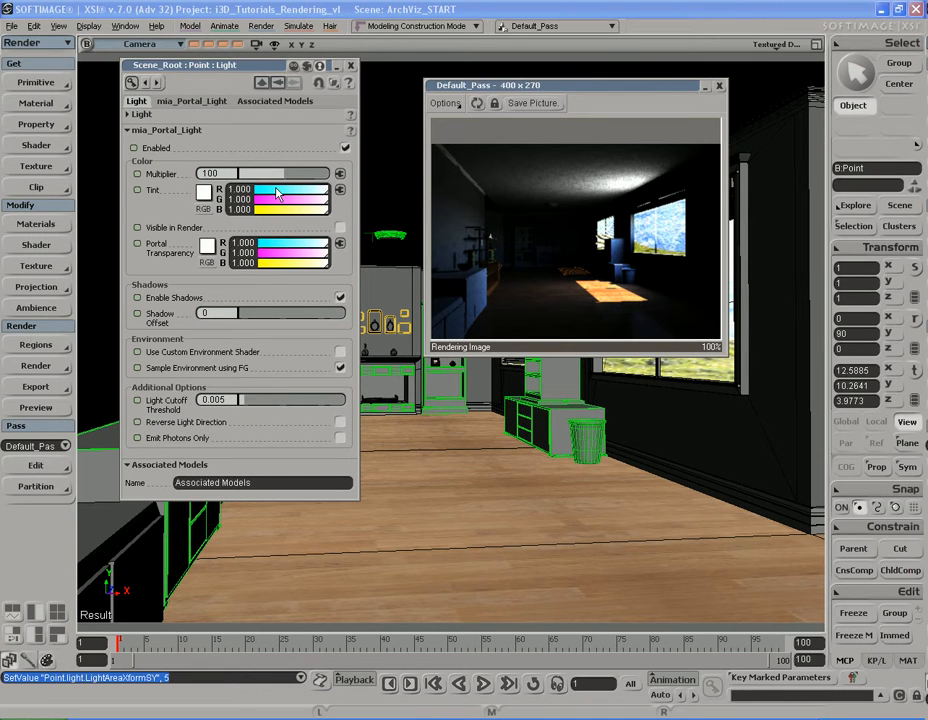
click(230, 173)
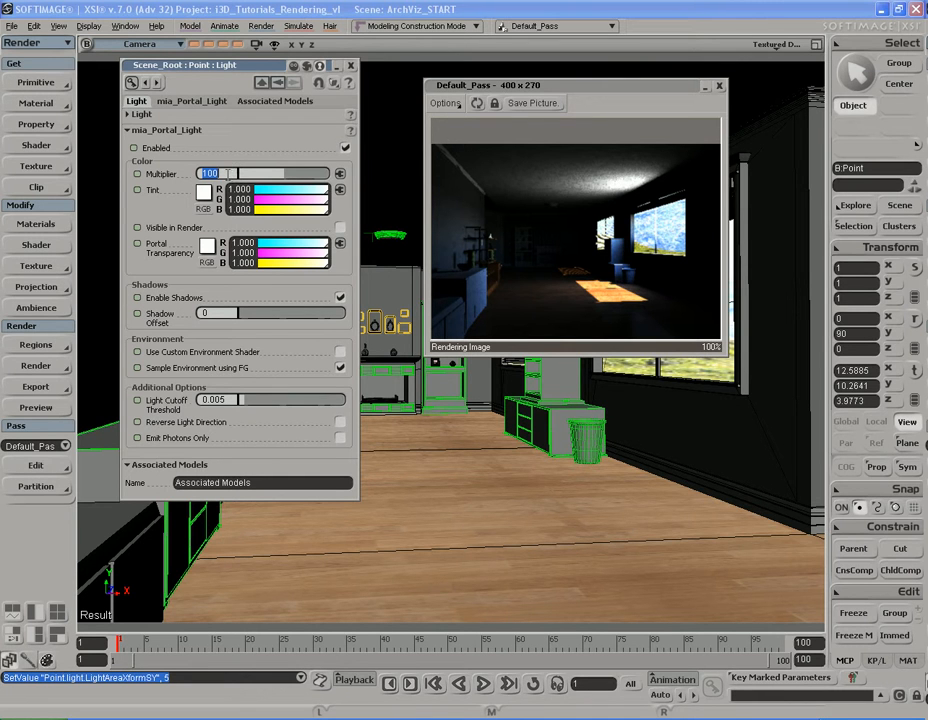
text(200)
key(Return)
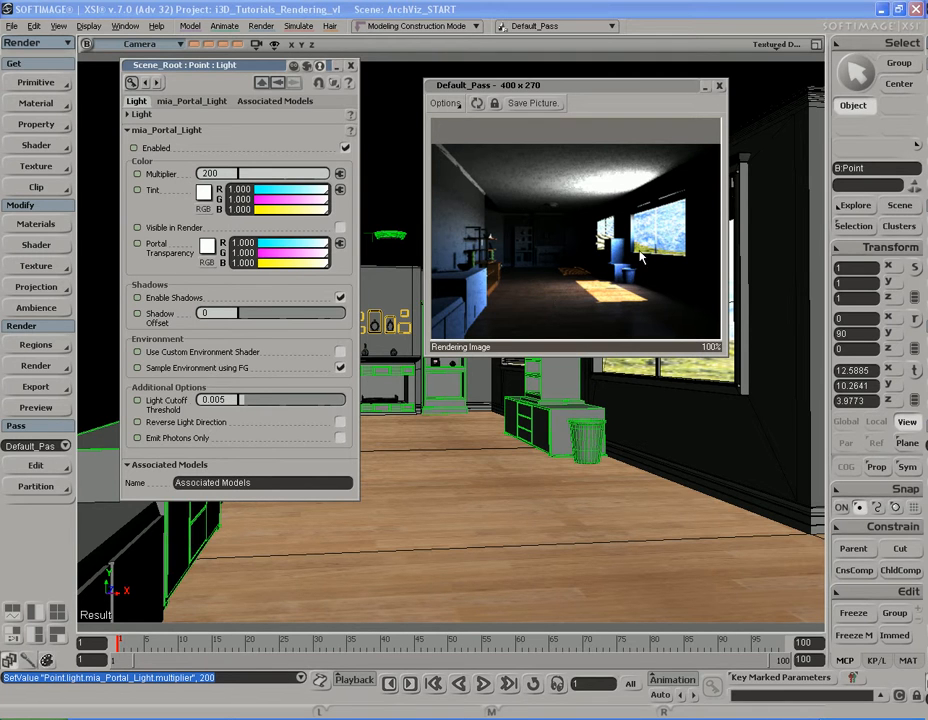
click(720, 90)
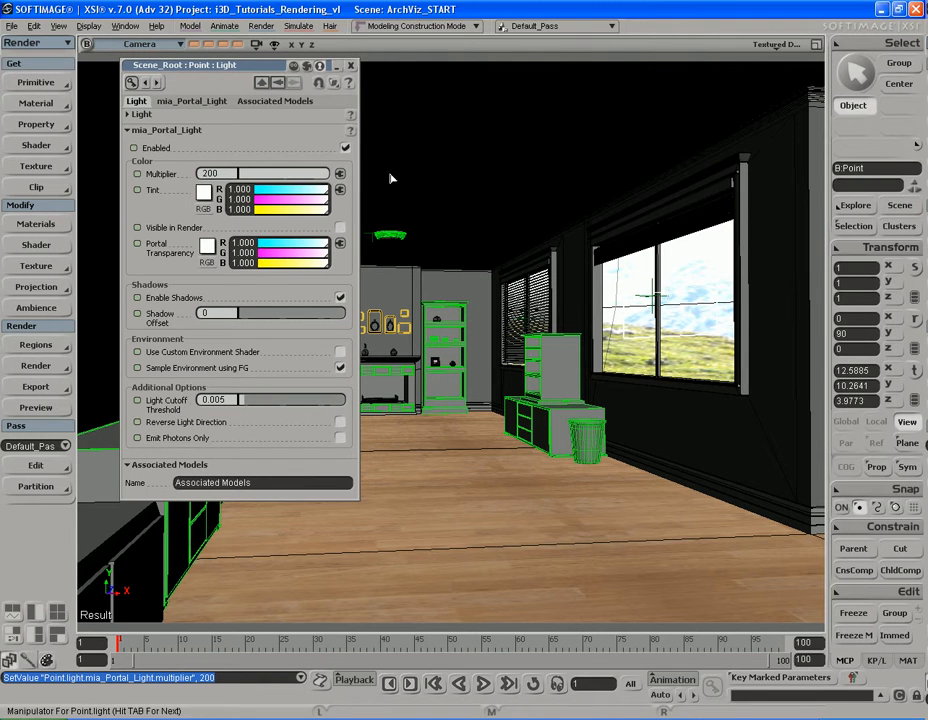
double_click(173, 64)
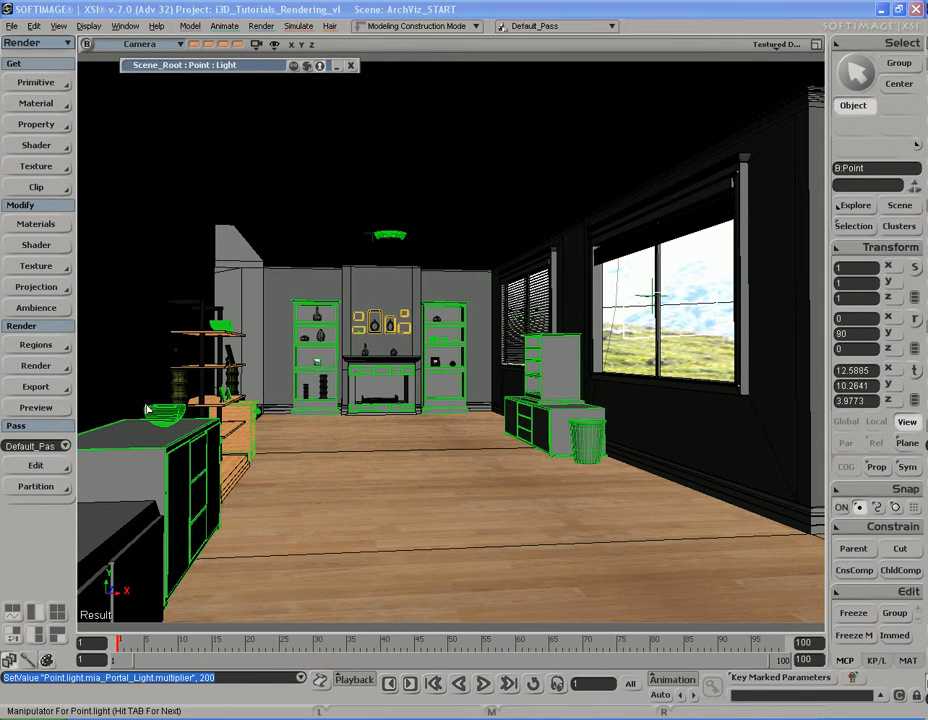
In the Default_Pass options, set the pass shaders' lens mode to Overwrite Camera Lens Shaders
click(38, 366)
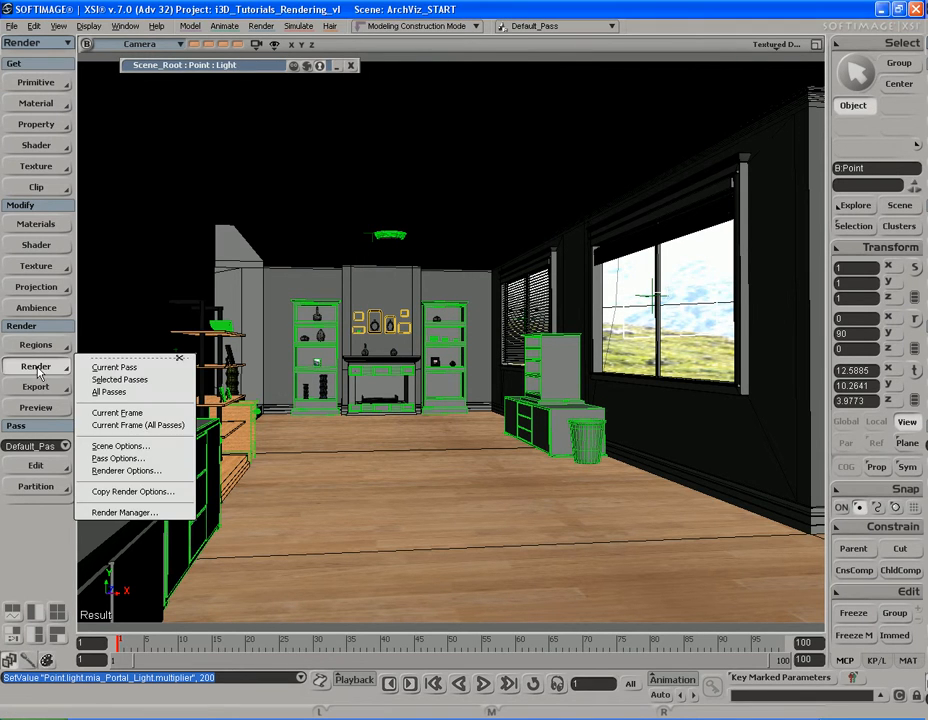
click(118, 458)
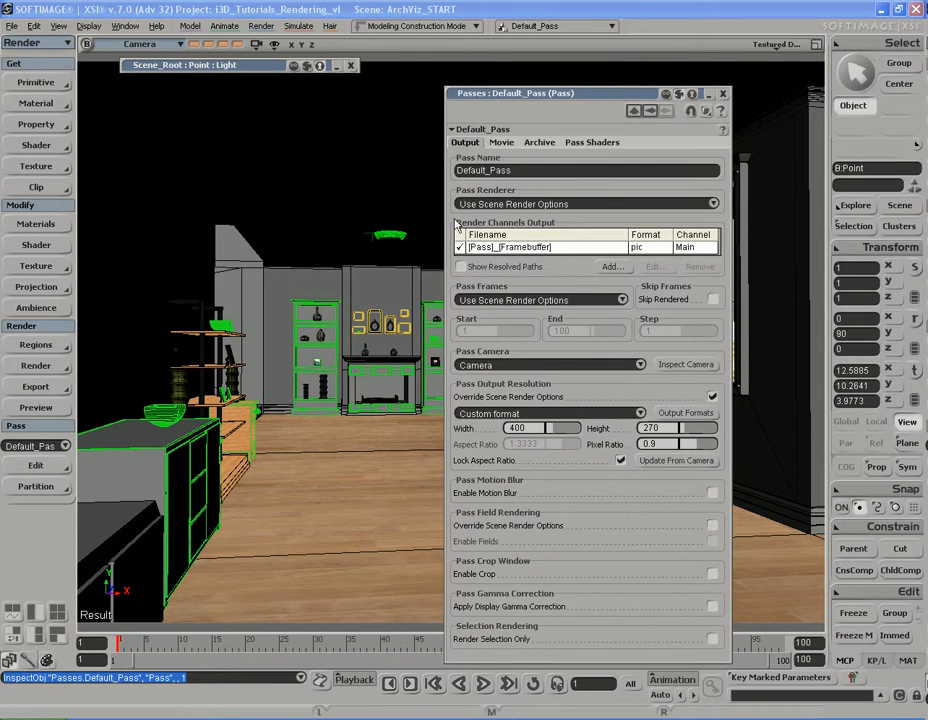
click(590, 143)
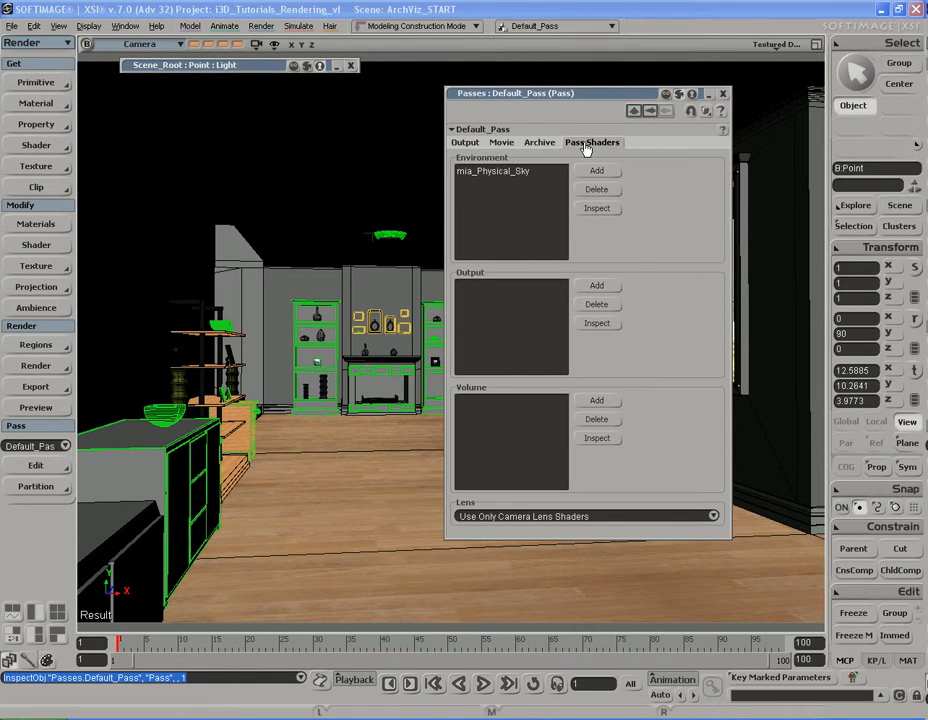
click(518, 177)
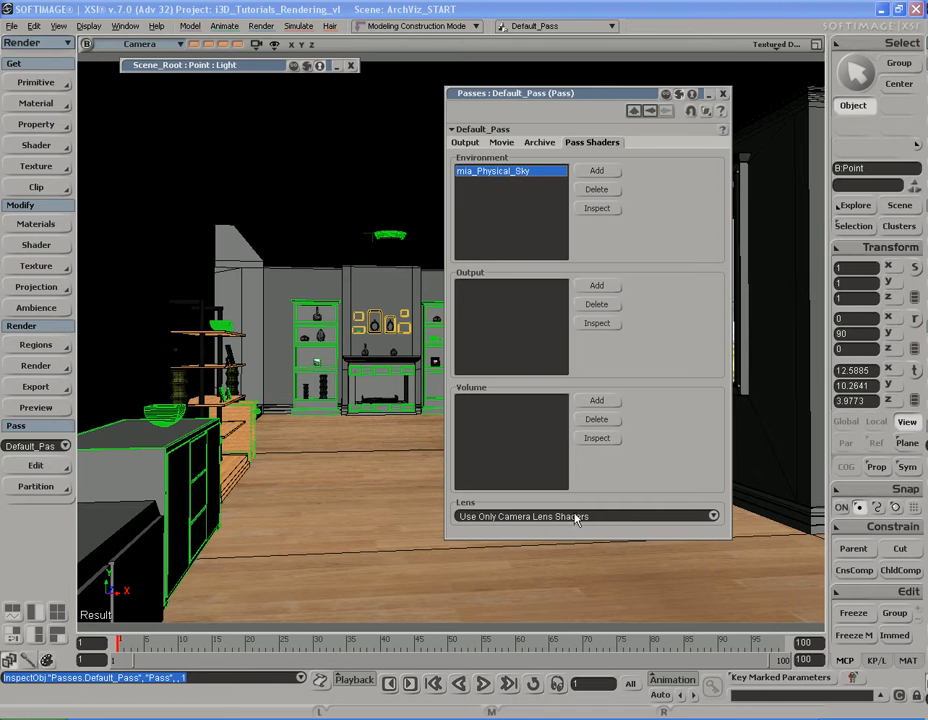
click(612, 518)
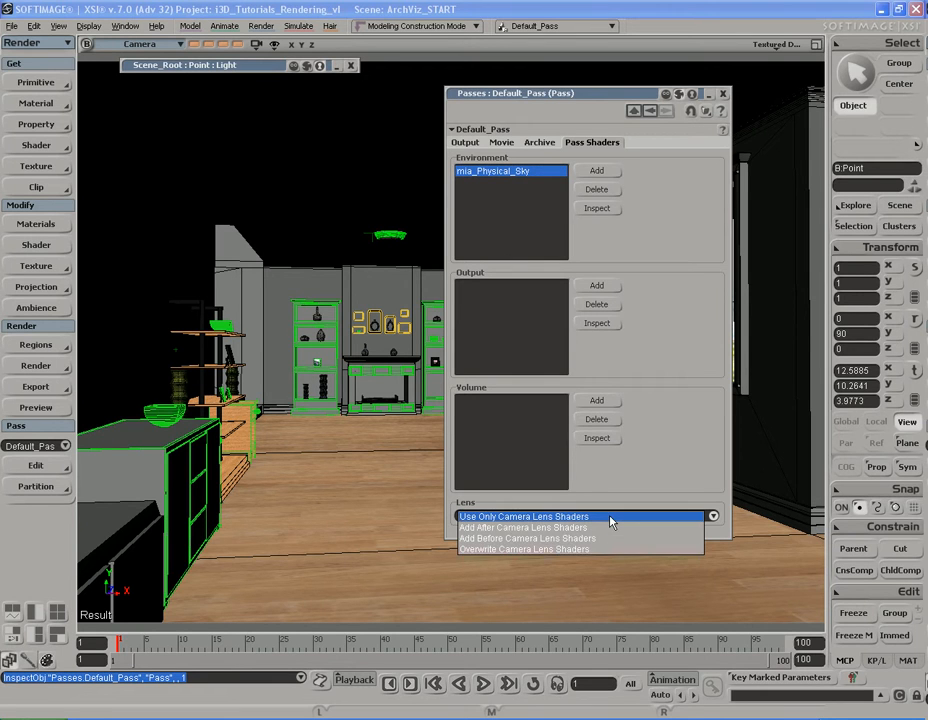
click(567, 550)
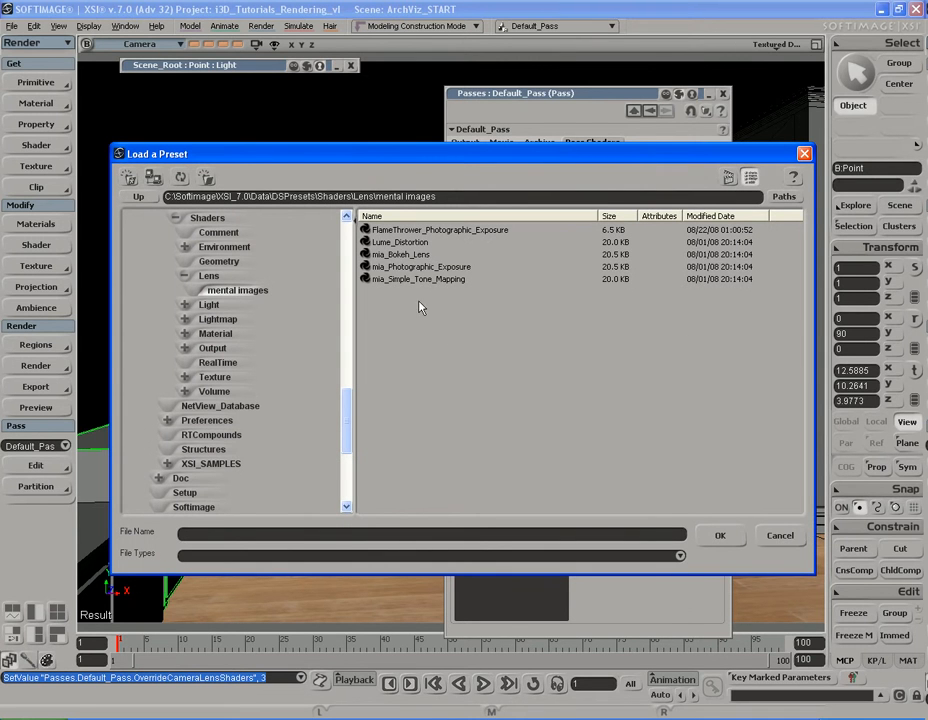
Add the mia_Photographic_Exposure preset as the pass lens shader, and render a preview beside its open settings
click(421, 267)
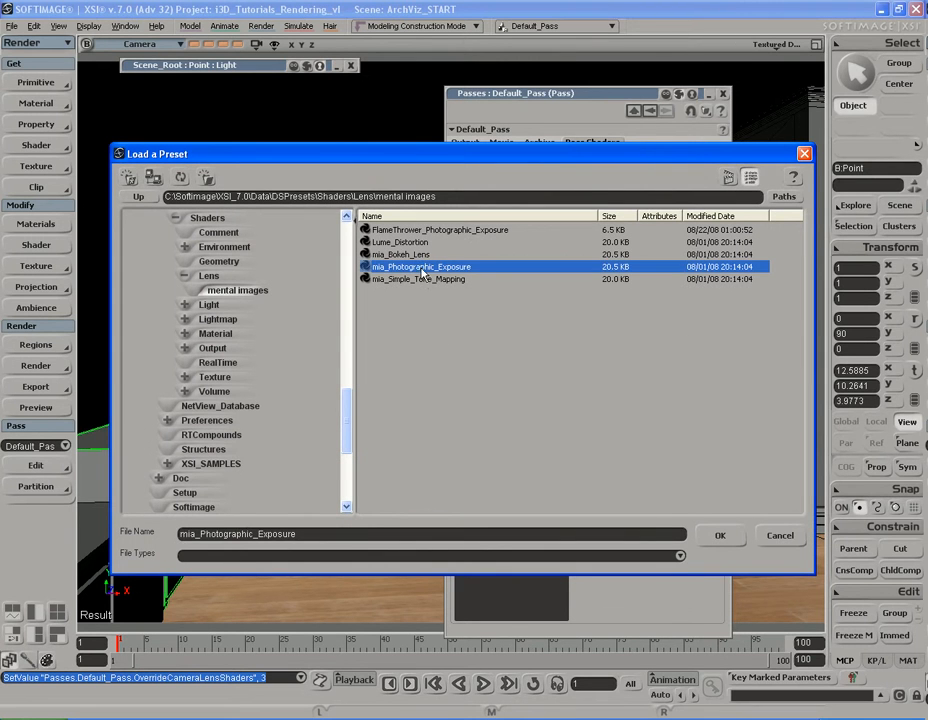
click(234, 197)
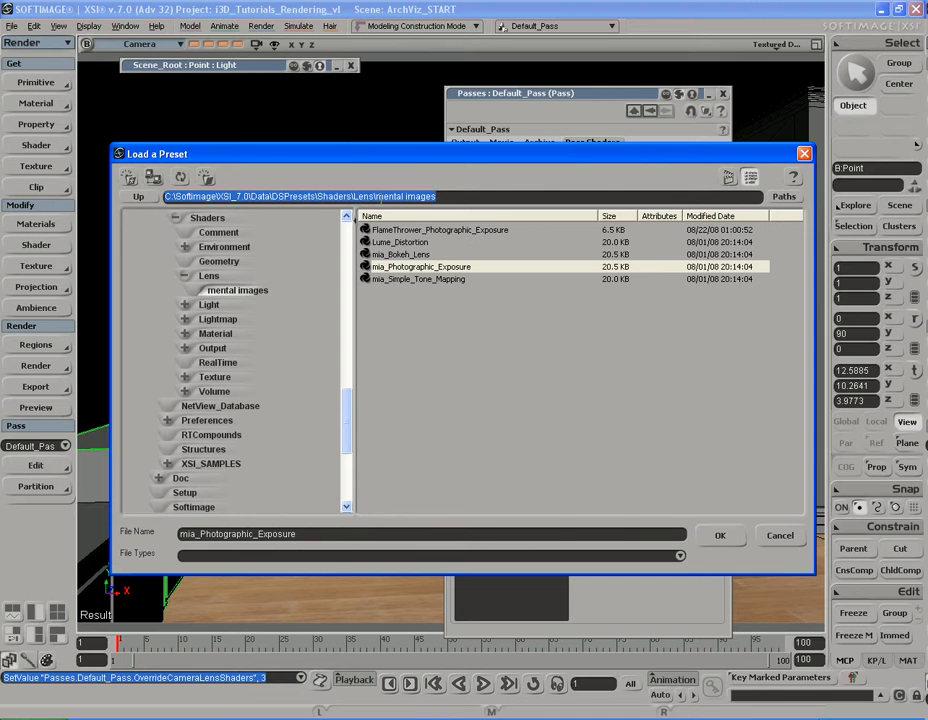
click(439, 196)
double_click(438, 266)
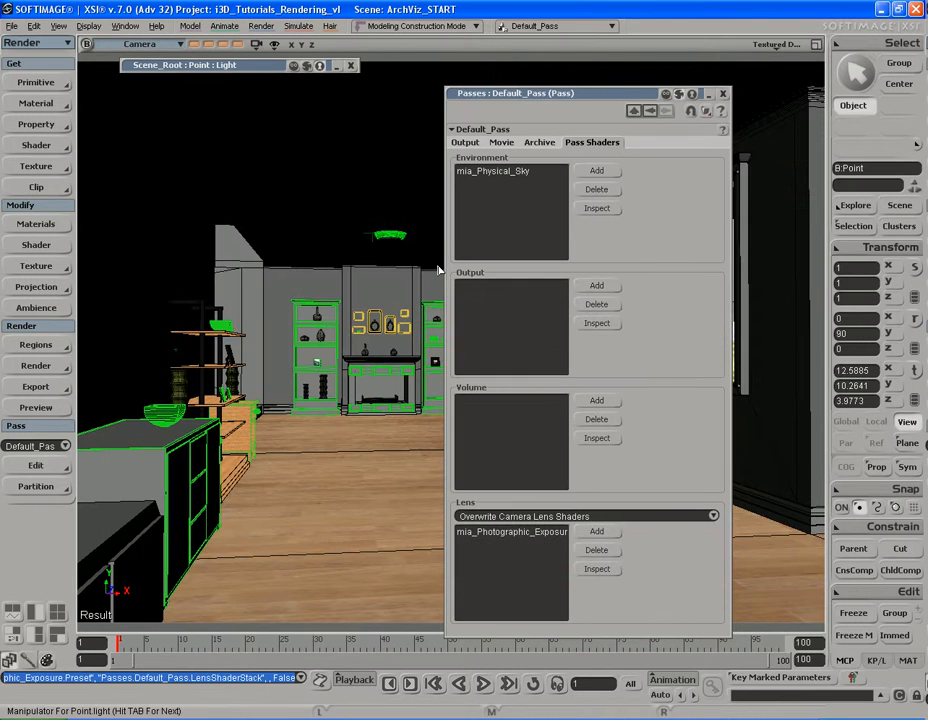
double_click(545, 536)
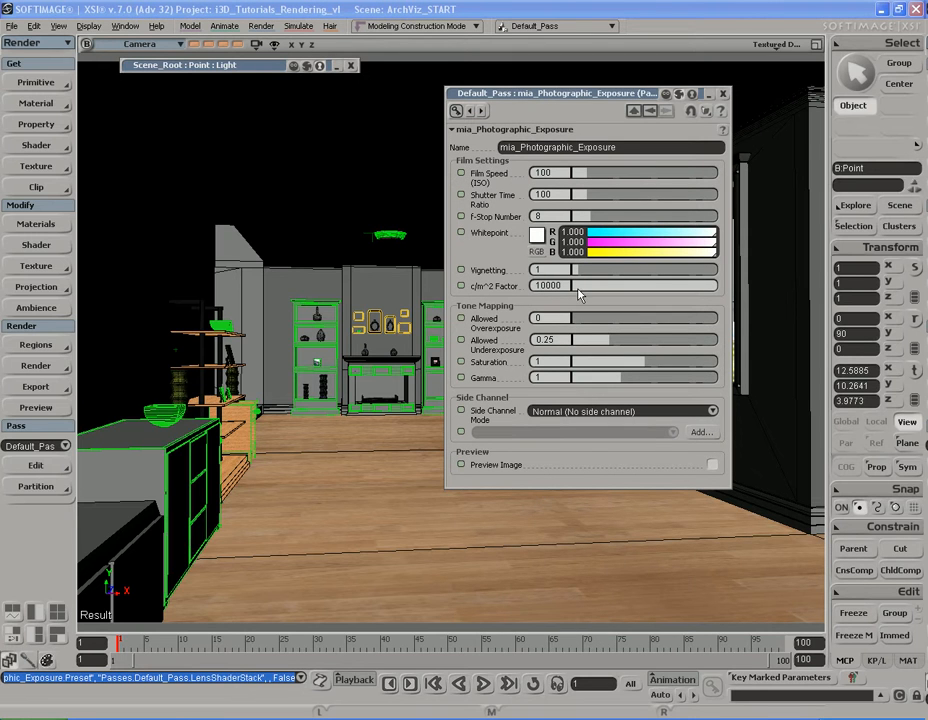
key(alt+r)
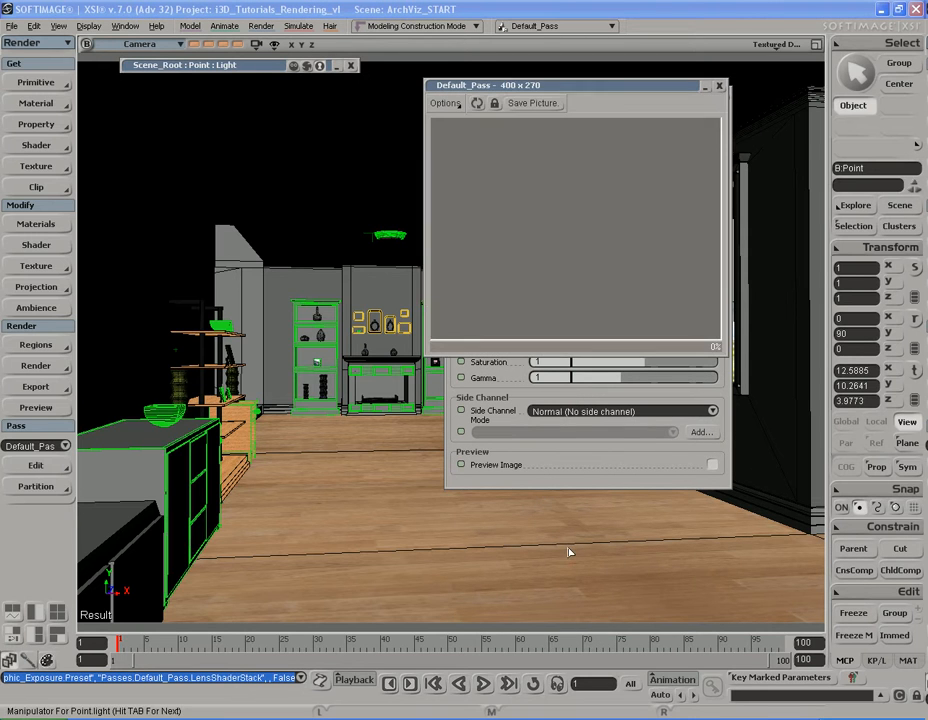
drag(603, 97, 304, 153)
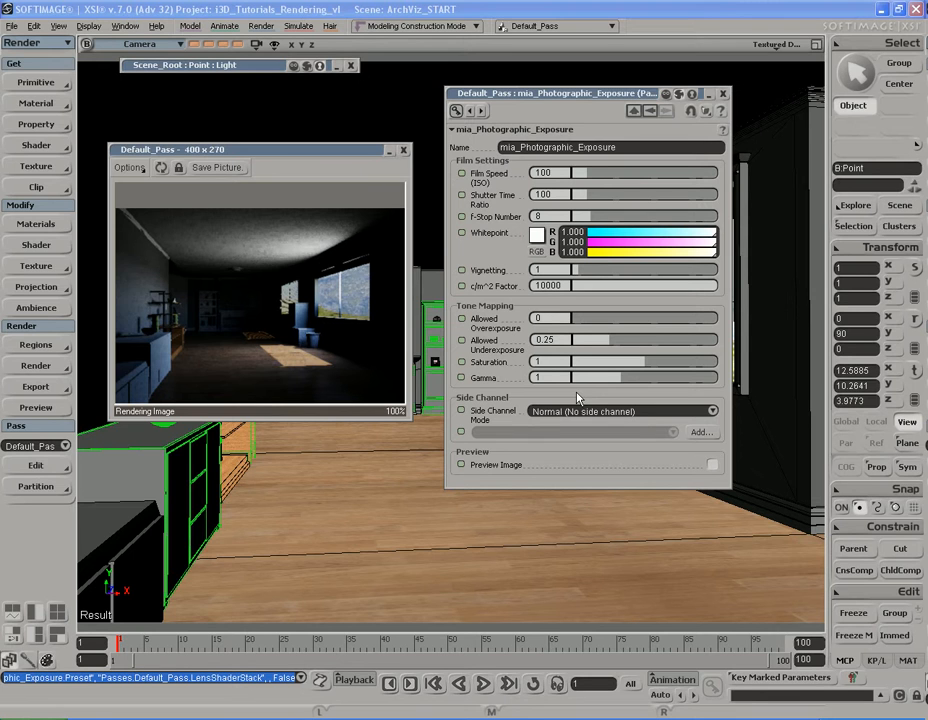
Set the photographic exposure's gamma to 1.8
click(537, 377)
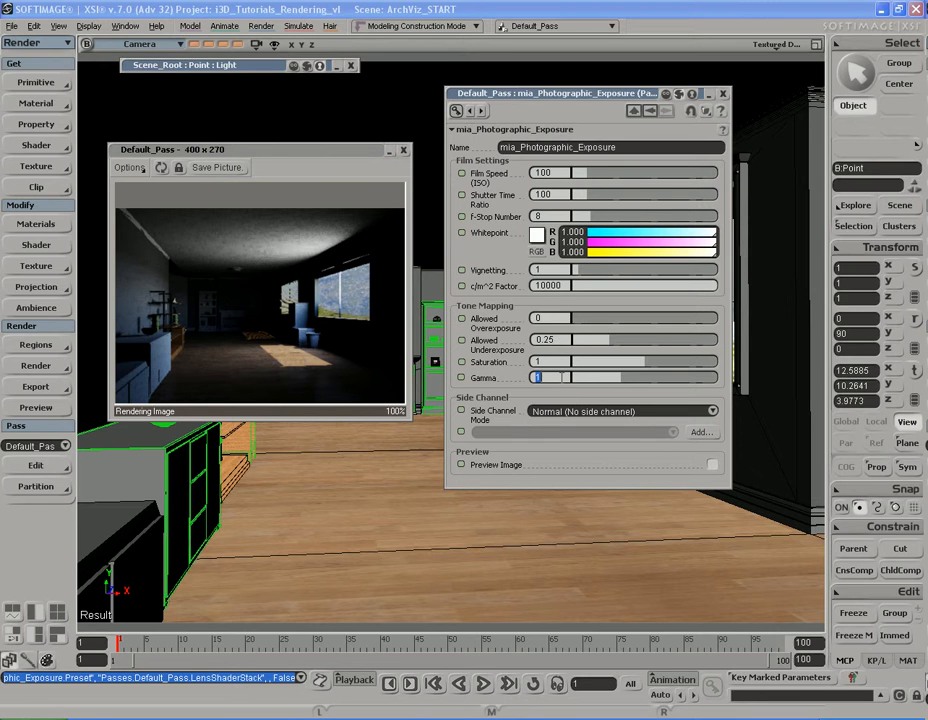
text(1.8)
key(Return)
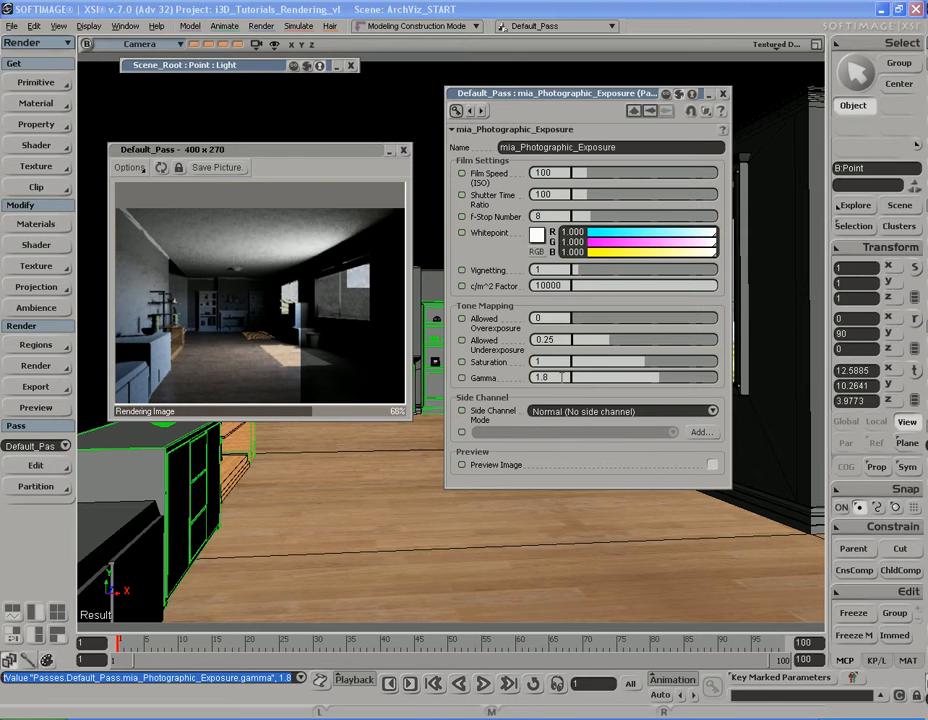
Try an exposure gamma of 2.2 in the preview render, and return it to 1.8
double_click(562, 377)
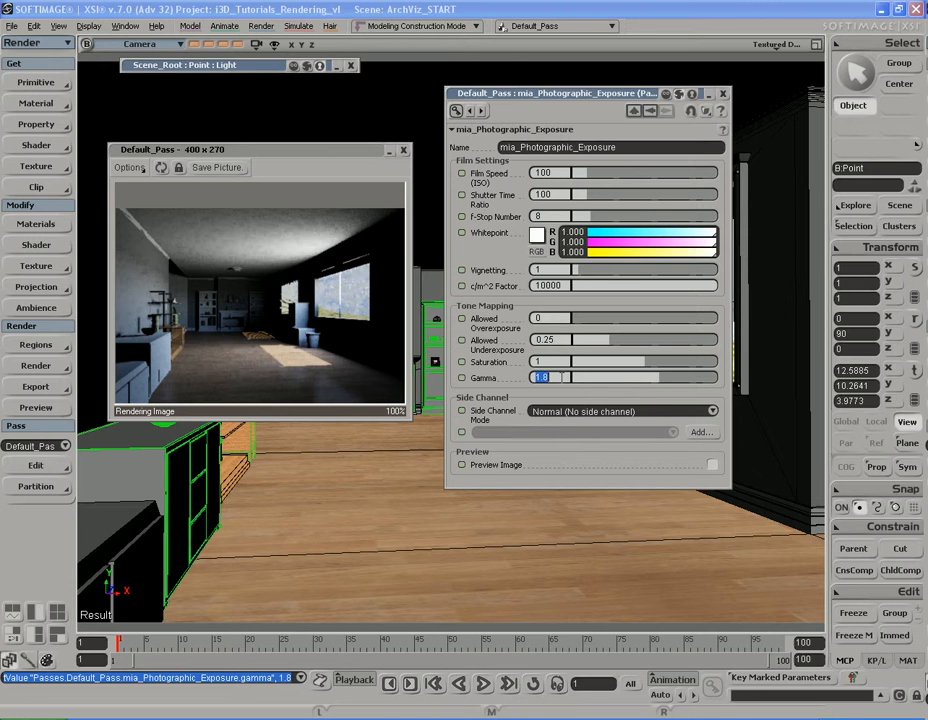
text(2.2)
key(Return)
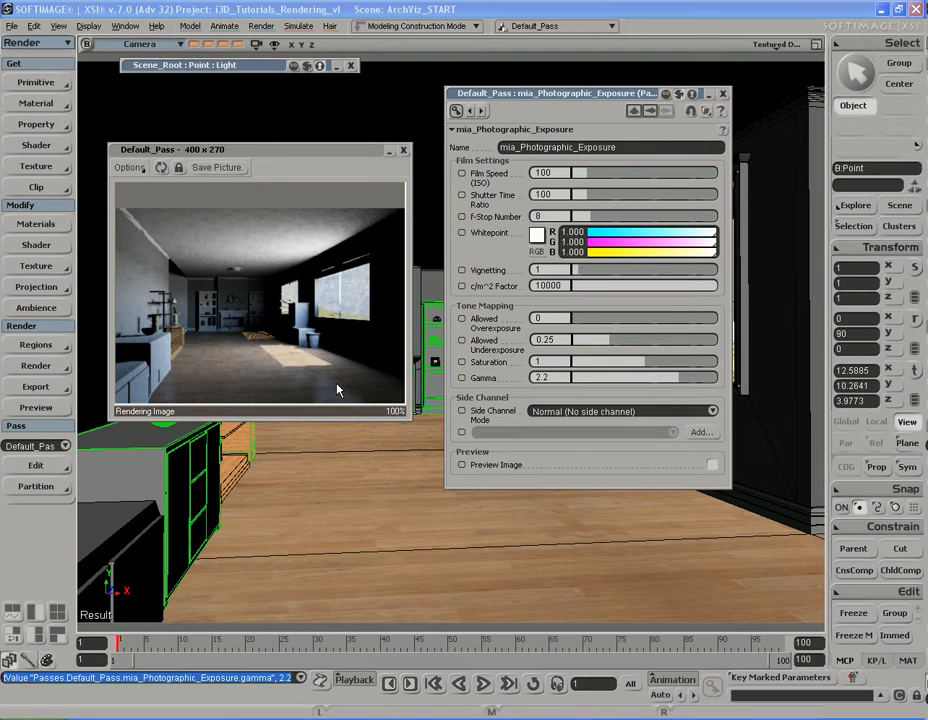
click(561, 378)
text(1.8)
key(Return)
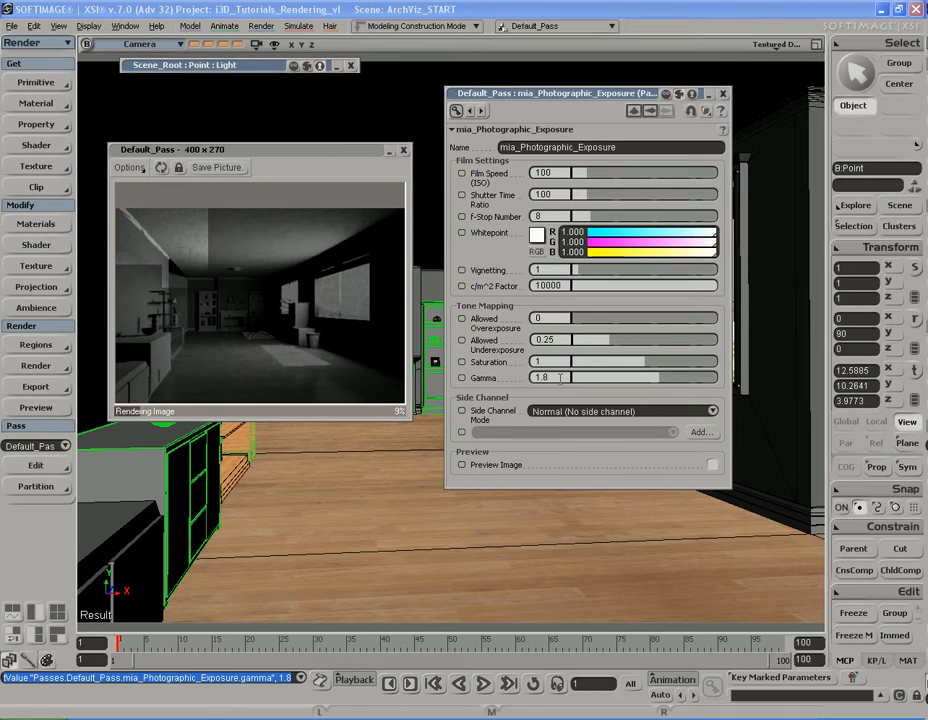
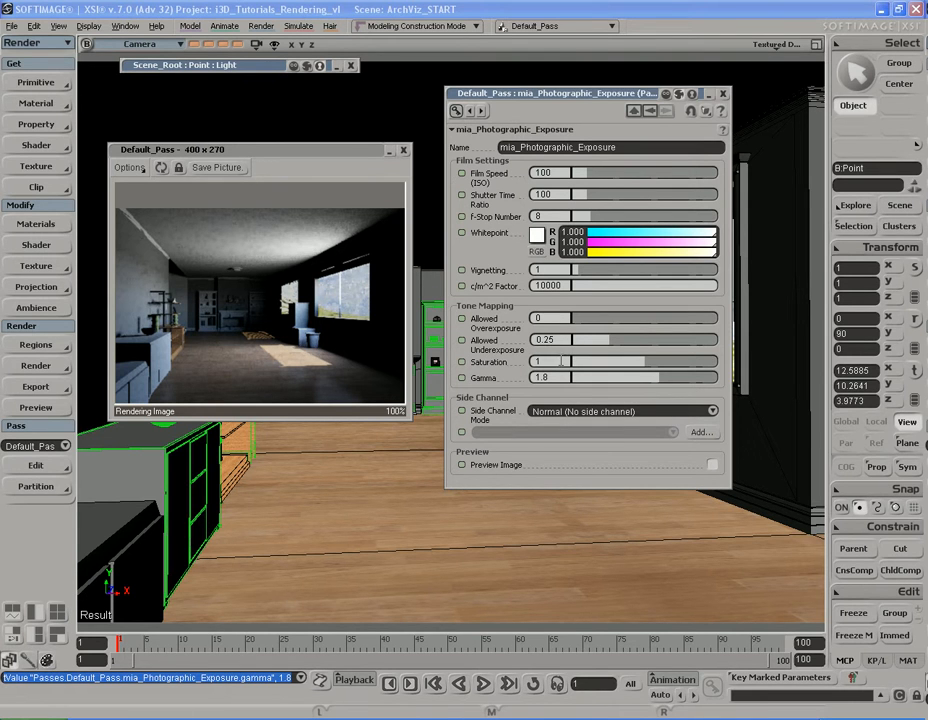
Set the photographic exposure's saturation to 1.25, and close the exposure settings and the render preview
click(563, 361)
click(552, 472)
click(559, 361)
click(559, 361)
text(.25)
key(Return)
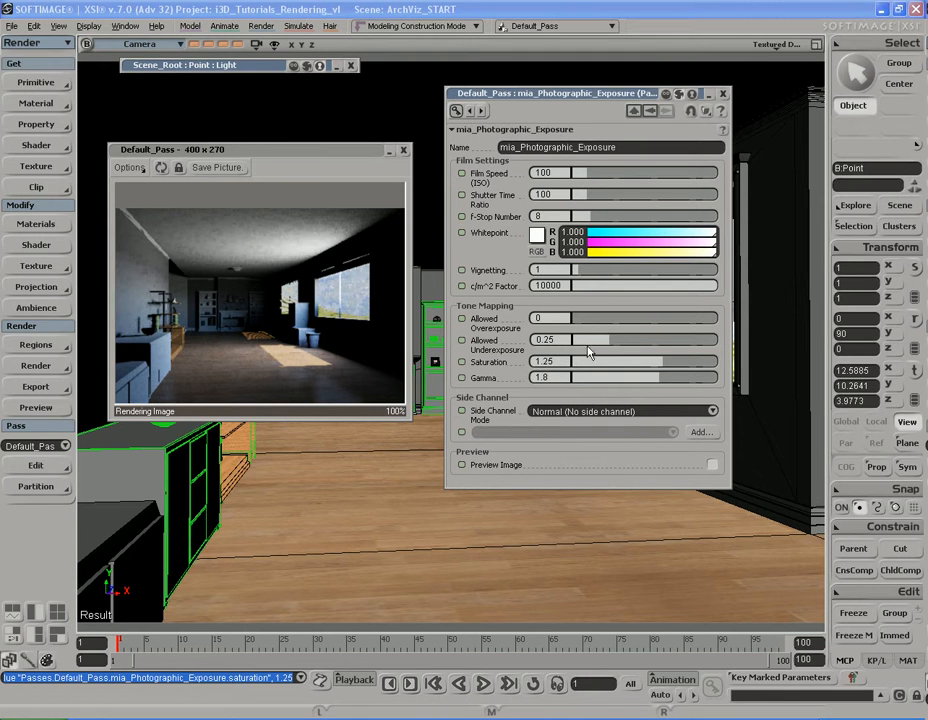
click(724, 95)
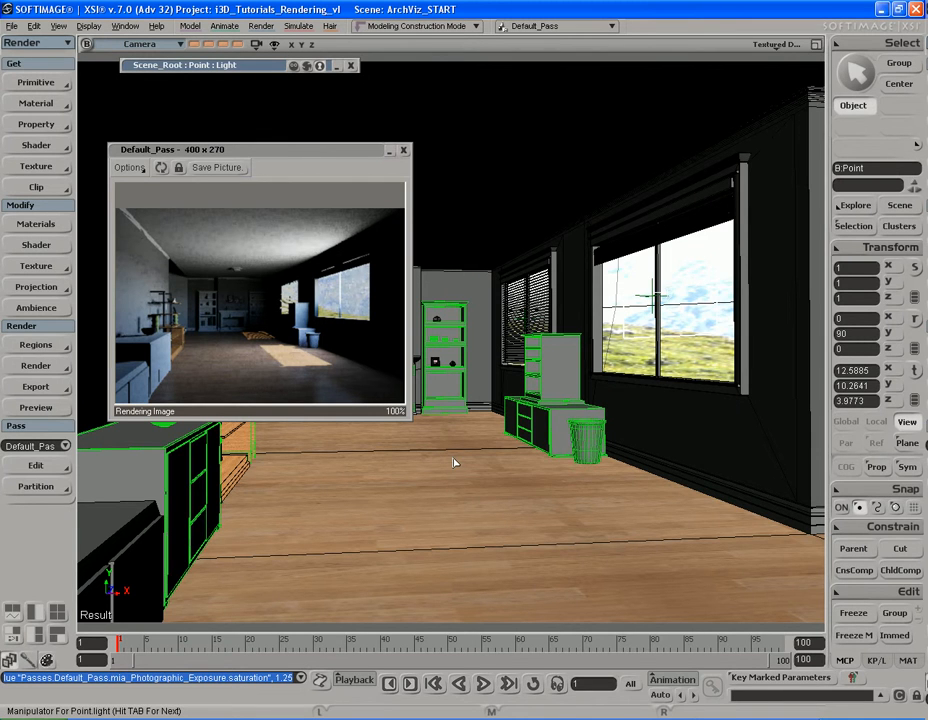
click(404, 153)
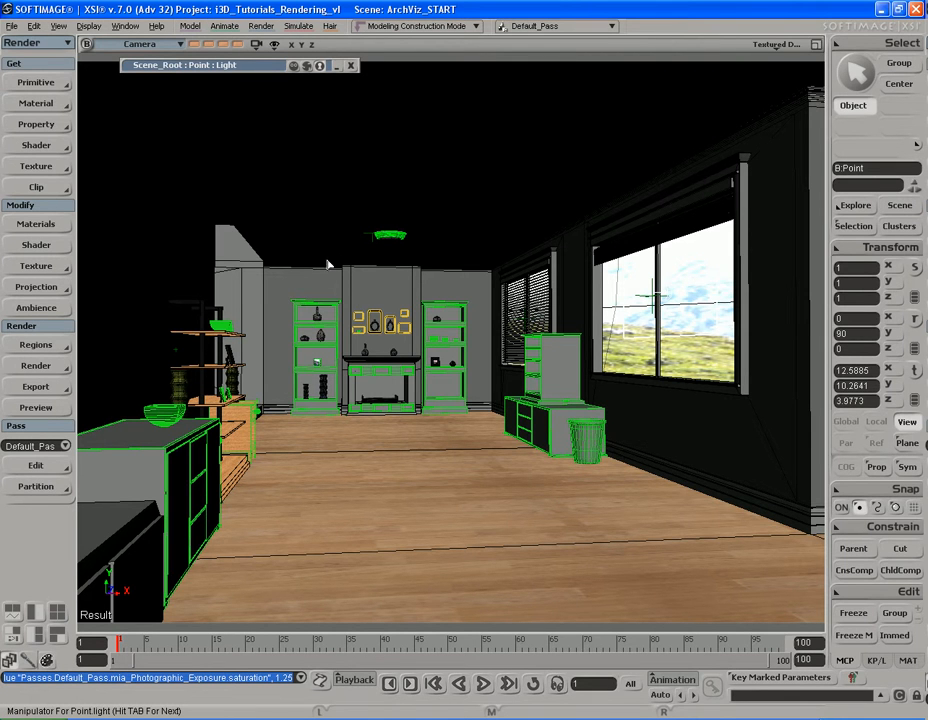
Set the window portal light's multiplier to 400, check it in a render preview, and close the preview and light settings
click(270, 66)
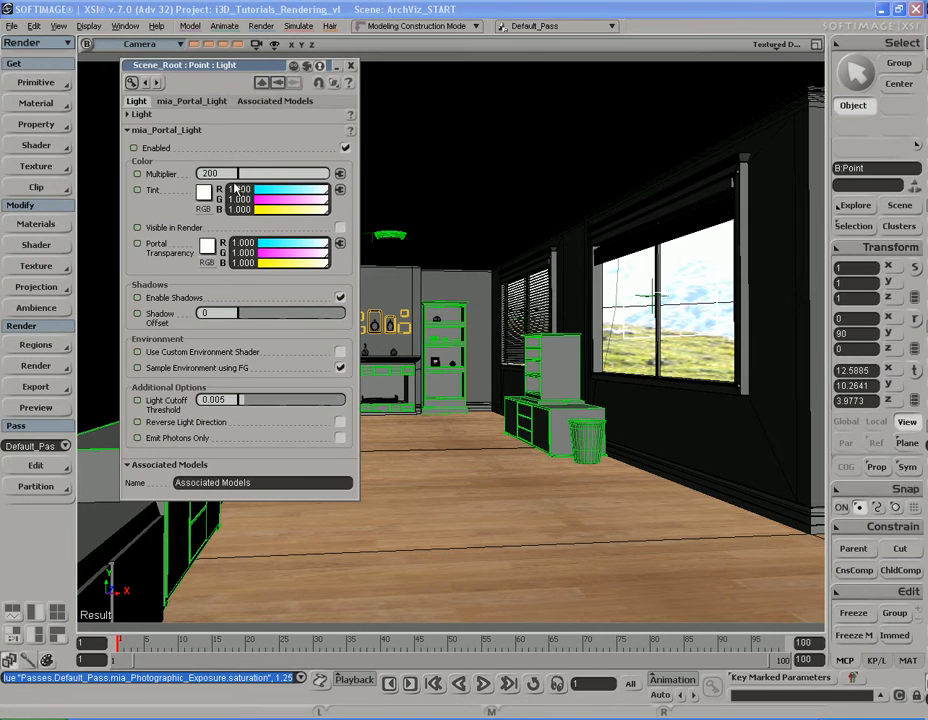
text(4)
key(Return)
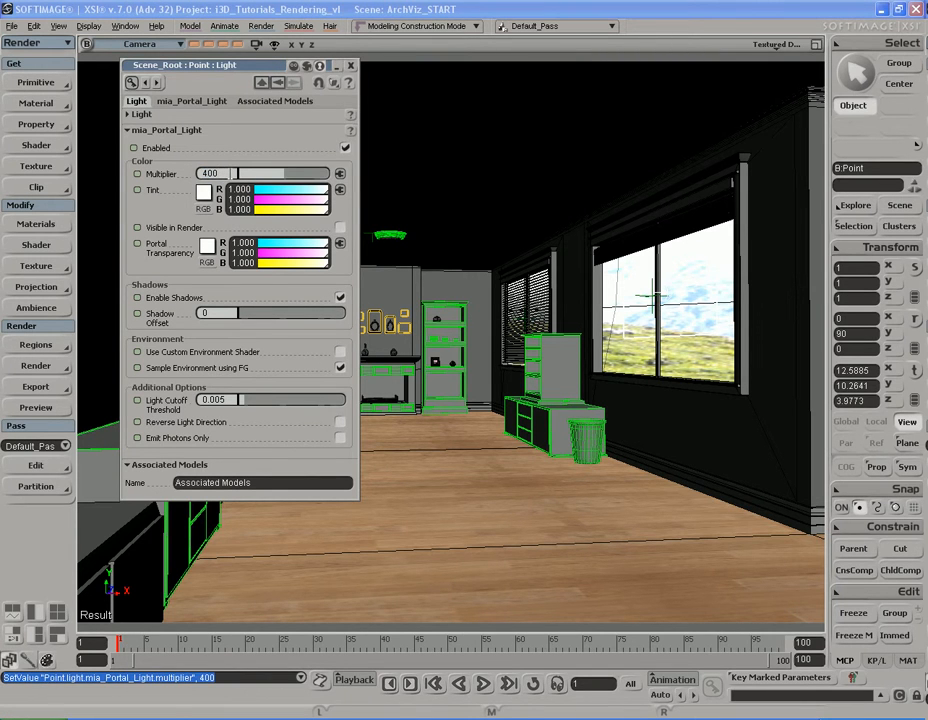
key(shift+r)
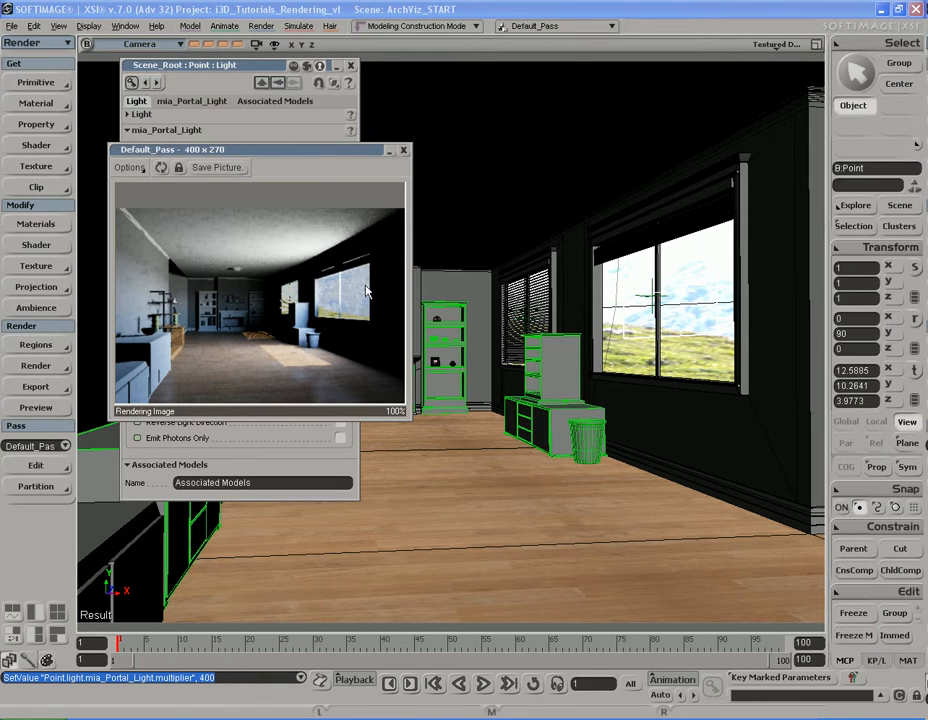
click(403, 152)
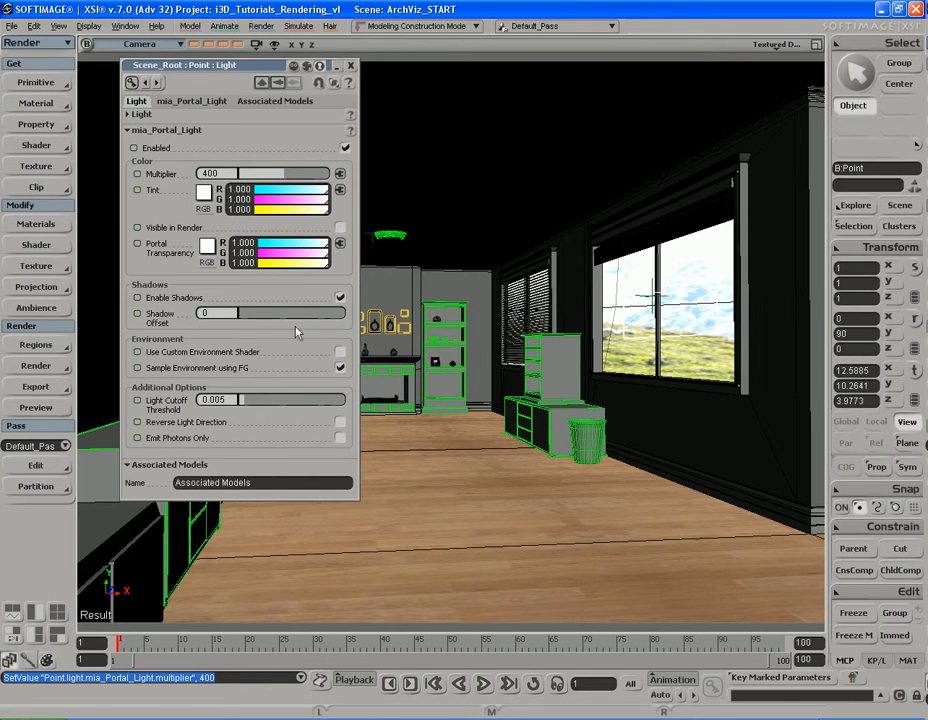
click(350, 67)
Duplicate the window portal light and move the copy along the wall to about Z -25, over the neighbouring window with blinds
key(s)
mouse_move(527, 404)
right_down()
mouse_move(611, 408)
mouse_move(435, 356)
mouse_move(495, 389)
mouse_move(485, 387)
mouse_move(497, 414)
mouse_move(545, 418)
mouse_move(518, 425)
mouse_move(514, 437)
mouse_move(464, 406)
mouse_move(493, 414)
mouse_move(493, 398)
mouse_move(476, 402)
mouse_move(474, 427)
mouse_move(519, 398)
right_up()
scroll(499, 407, up, 5)
key(space)
key(s)
key(space)
key(s)
scroll(512, 429, down, 4)
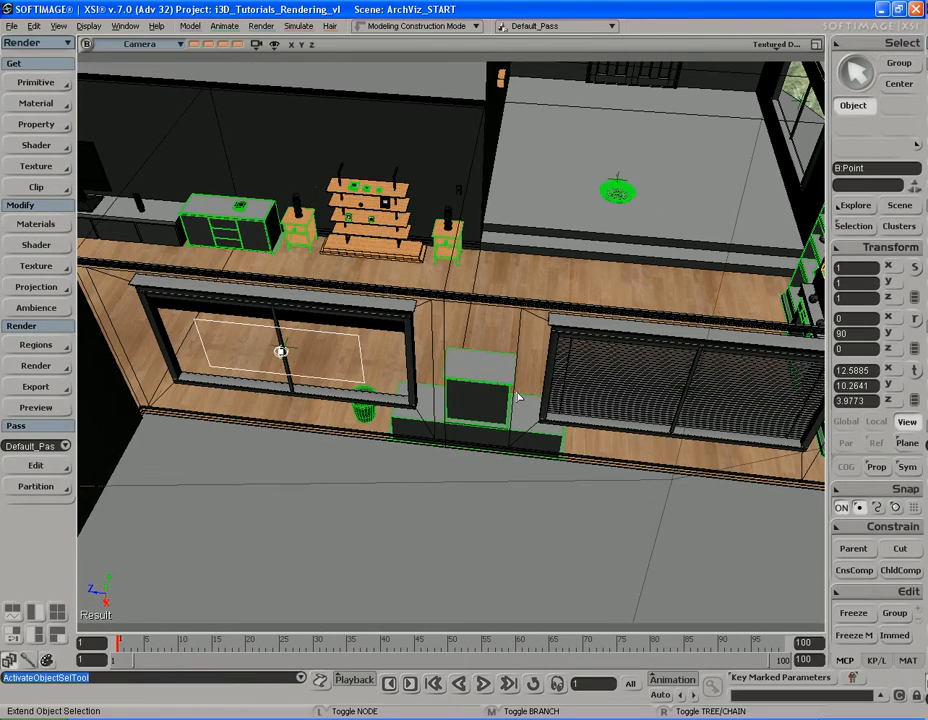
key(ctrl+d)
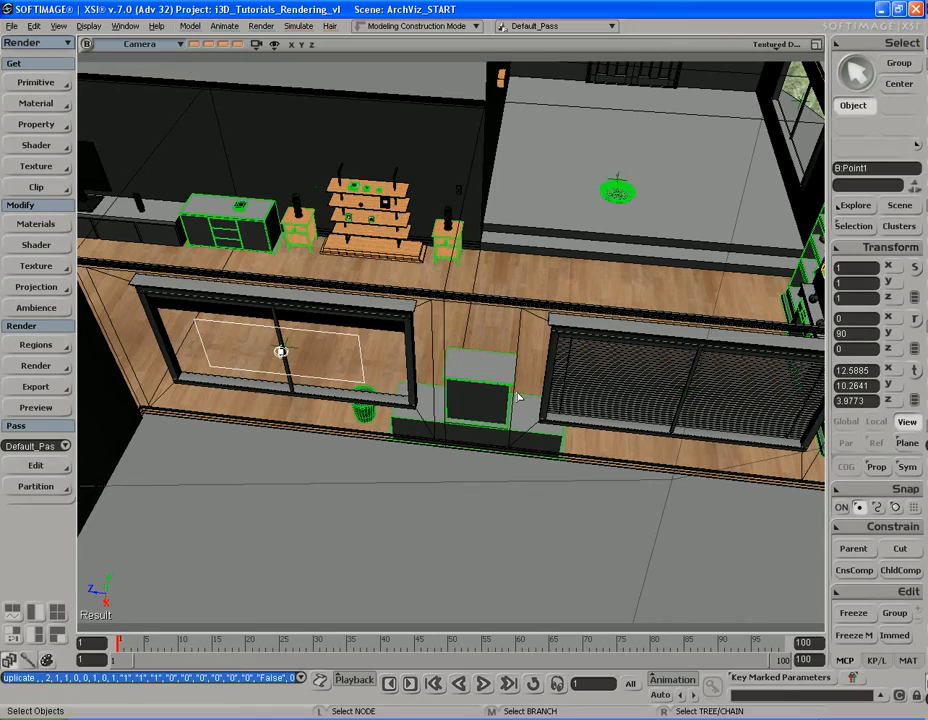
key(v)
drag(356, 360, 563, 378)
key(s)
right_drag(563, 378, 597, 369)
scroll(597, 369, up, 3)
key(s)
right_drag(530, 404, 568, 354)
drag(428, 419, 566, 414)
key(f)
key(s)
right_drag(576, 458, 528, 358)
drag(524, 343, 526, 343)
Duplicate the portal light again and move the copy to the adjoining room's window, at about X -31.5, Z -41.8
key(s)
right_drag(534, 346, 503, 398)
key(s)
key(s)
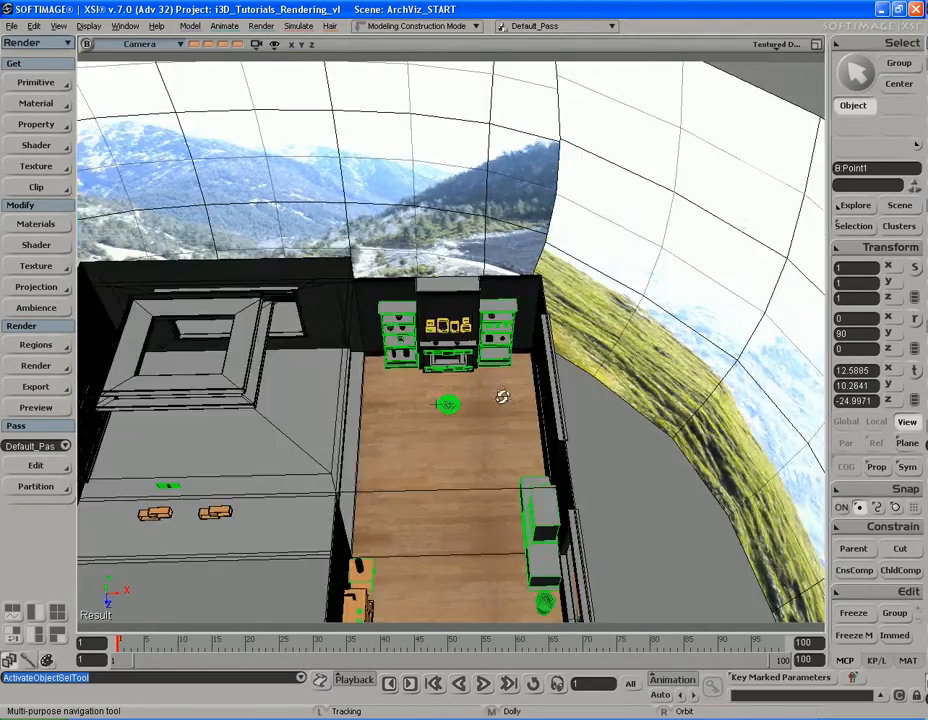
key(ctrl+d)
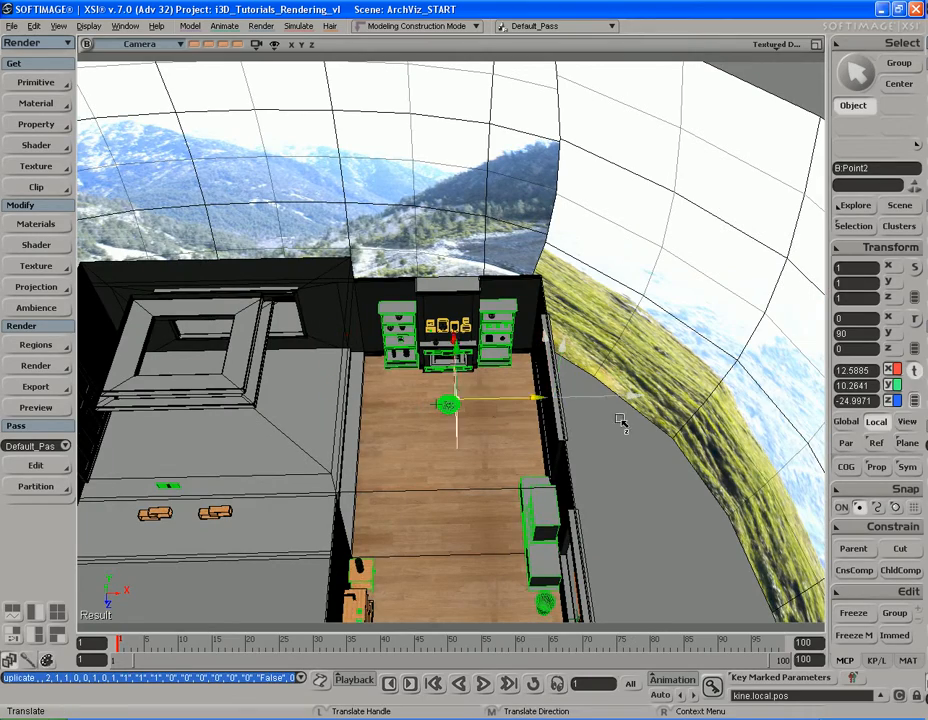
drag(634, 397, 435, 406)
key(s)
right_drag(435, 406, 485, 400)
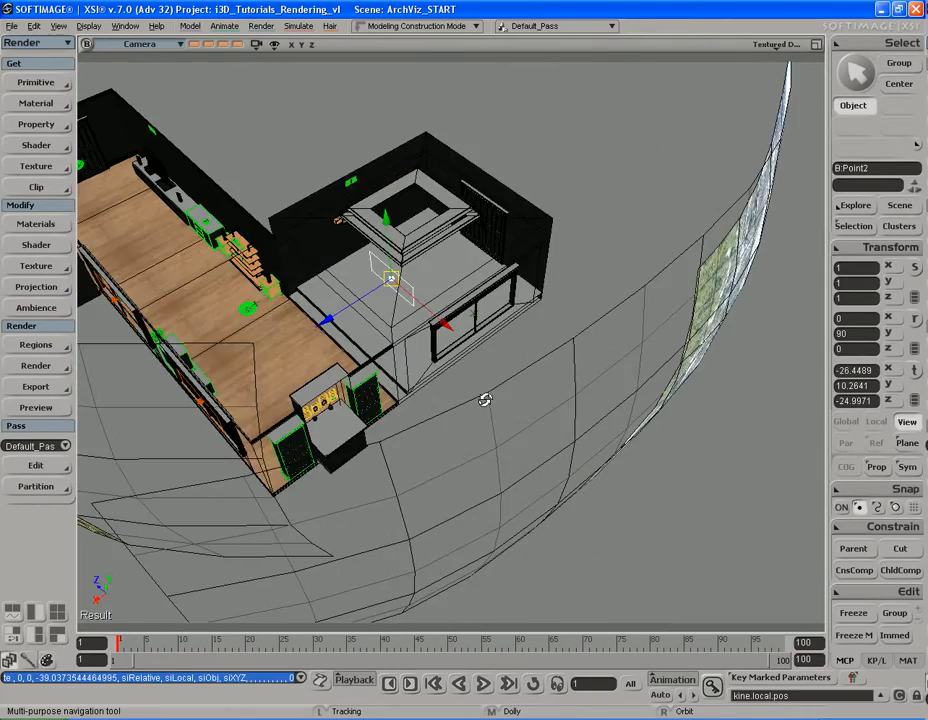
key(f)
scroll(486, 401, down, 5)
key(s)
drag(682, 450, 529, 391)
right_drag(529, 391, 519, 400)
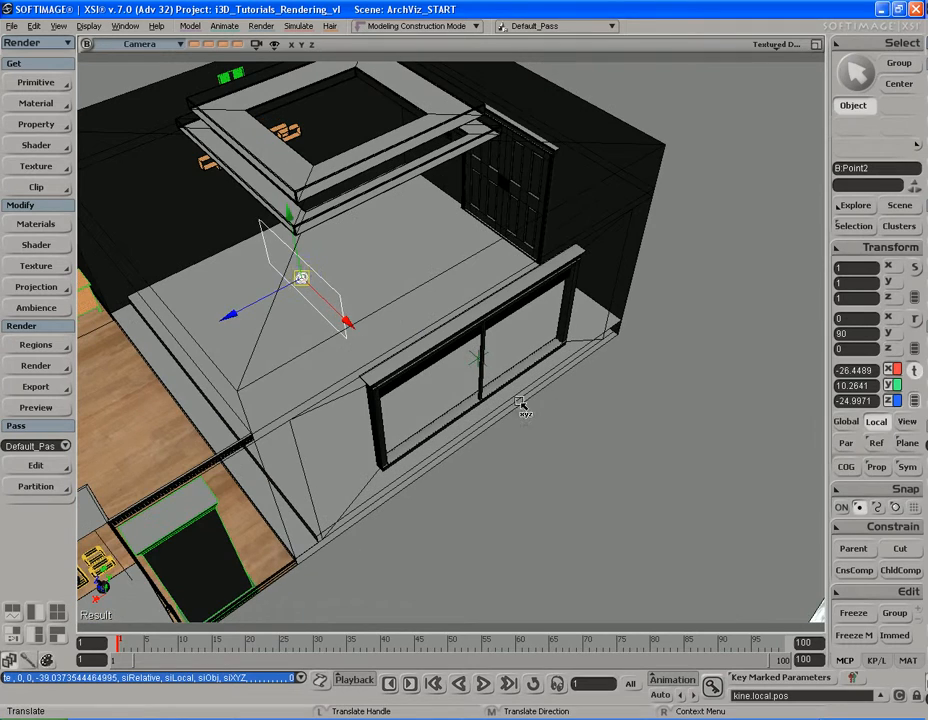
drag(465, 395, 479, 404)
Rotate the adjoining room's portal light to 180 degrees about Y, and shift it sideways to about X -31.8
key(r)
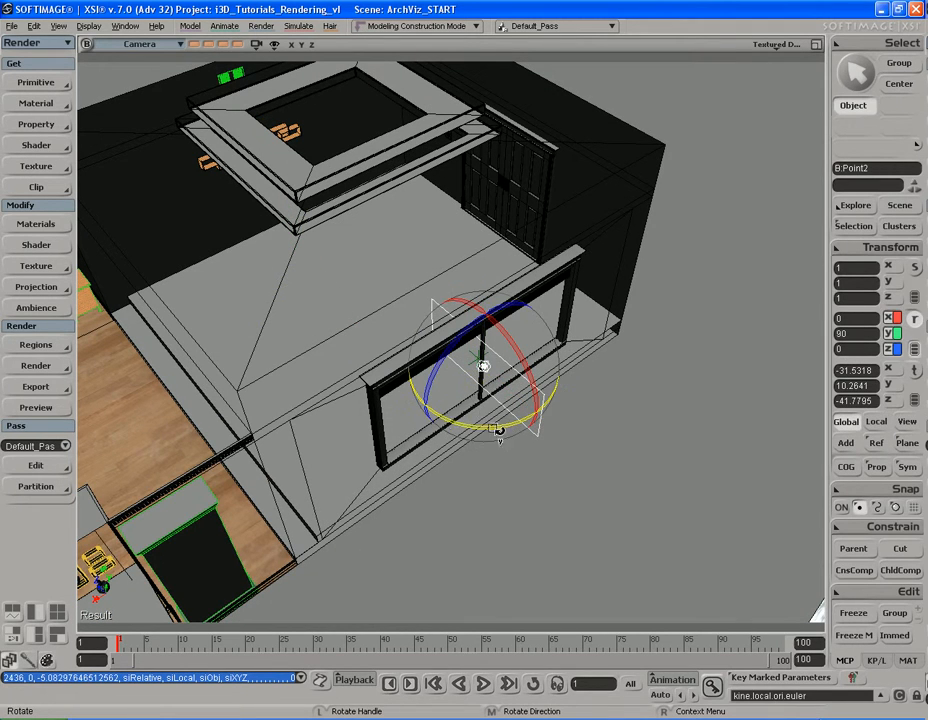
drag(559, 413, 559, 418)
key(f)
key(s)
right_drag(559, 420, 470, 385)
scroll(449, 380, up, 3)
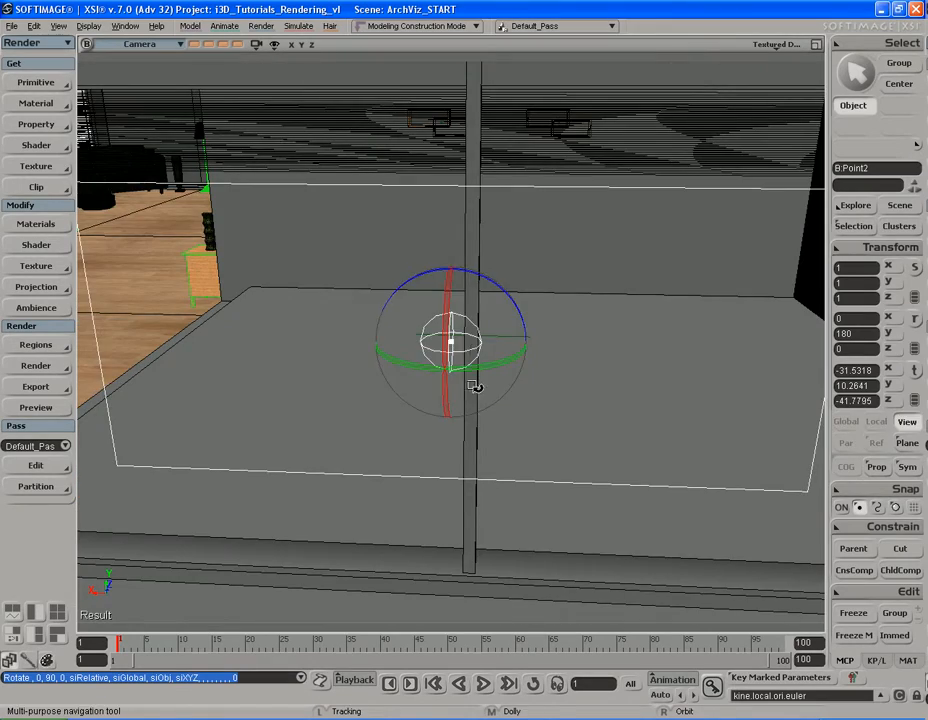
key(v)
middle_drag(559, 426, 578, 430)
key(s)
right_drag(544, 426, 705, 408)
key(v)
scroll(705, 408, down, 3)
Render a preview of the adjoining room from its stored camera viewpoint, and close the preview
key(space)
key(s)
right_drag(559, 406, 530, 384)
scroll(532, 391, down, 5)
key(s)
click(238, 45)
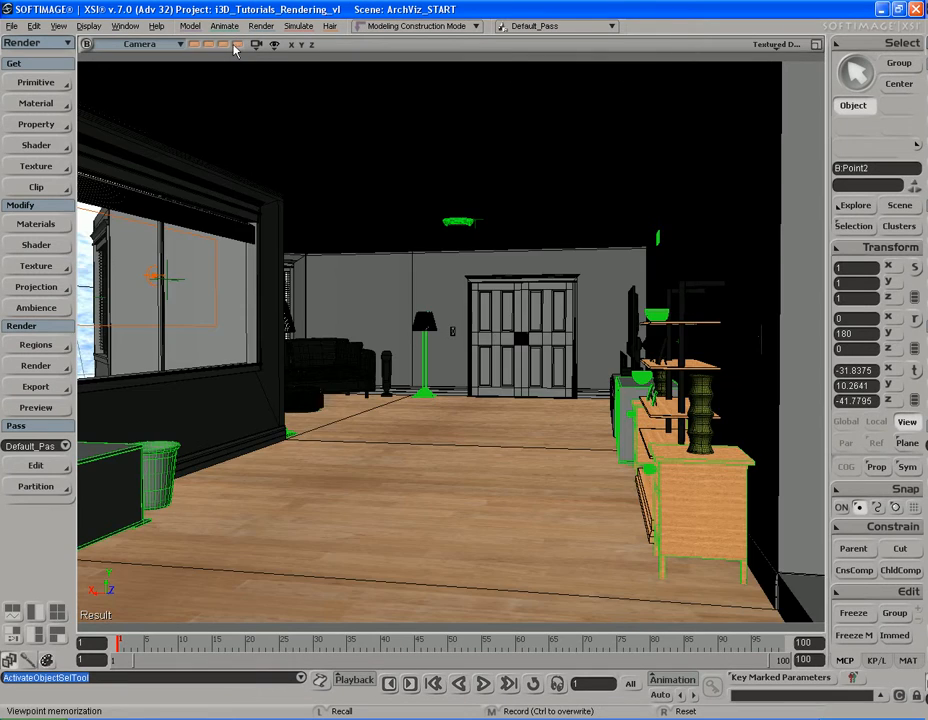
click(226, 45)
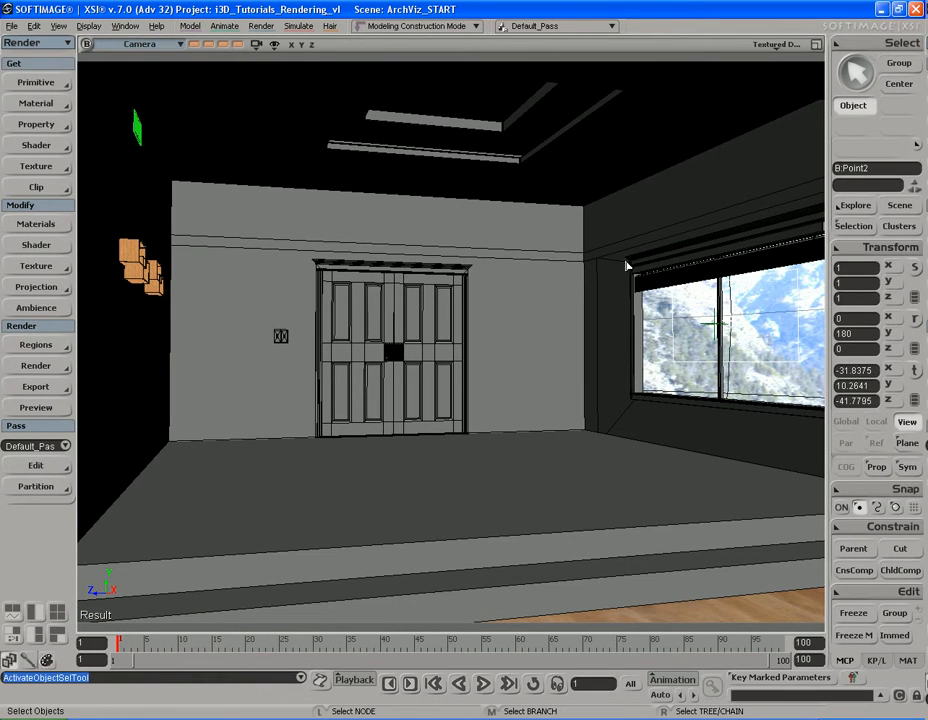
key(shift+r)
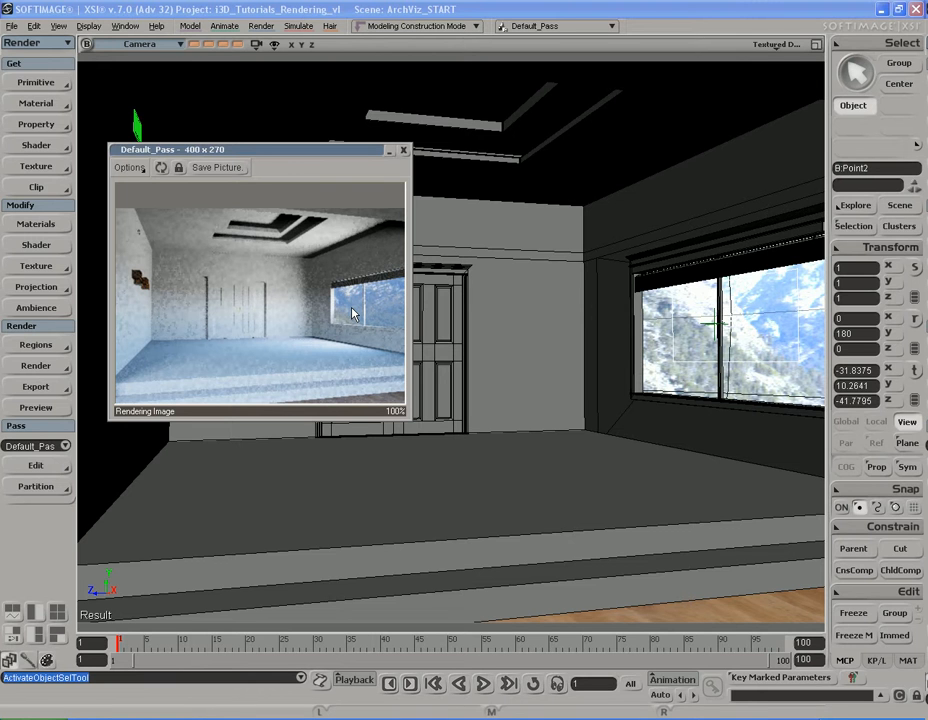
click(402, 151)
Duplicate a portal light from the side wall and move the copy over to the bay windows behind the sofas
key(s)
right_drag(648, 514, 607, 373)
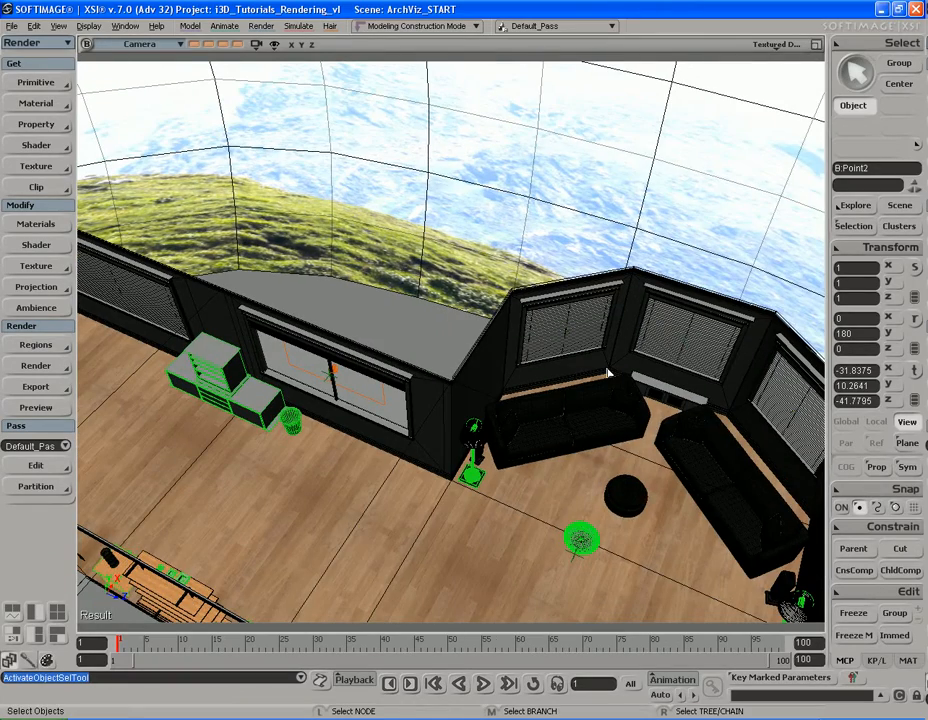
key(s)
right_drag(555, 402, 426, 364)
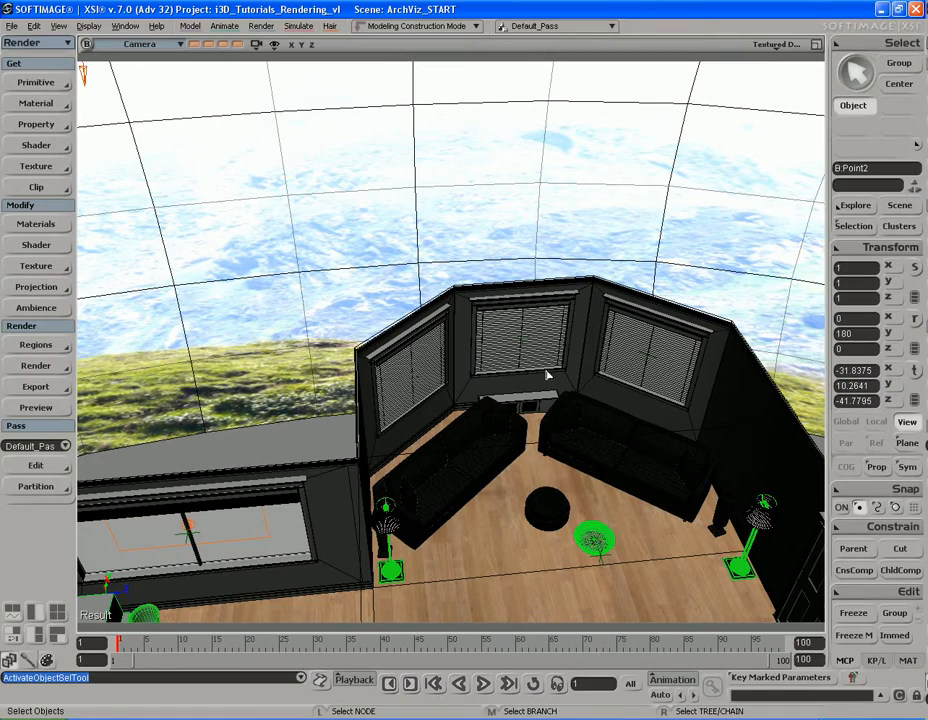
right_drag(568, 347, 474, 367)
click(399, 437)
click(476, 364)
right_drag(526, 389, 468, 377)
key(ctrl+d)
key(v)
middle_drag(617, 414, 532, 400)
right_drag(532, 400, 489, 374)
drag(489, 355, 302, 366)
Place the copied light outside the angled bay window at about X 29.7, Z 22.6, and rotate it to 135 degrees about Y
key(f)
key(s)
right_drag(467, 447, 553, 387)
key(s)
right_drag(518, 424, 512, 420)
middle_drag(568, 418, 549, 418)
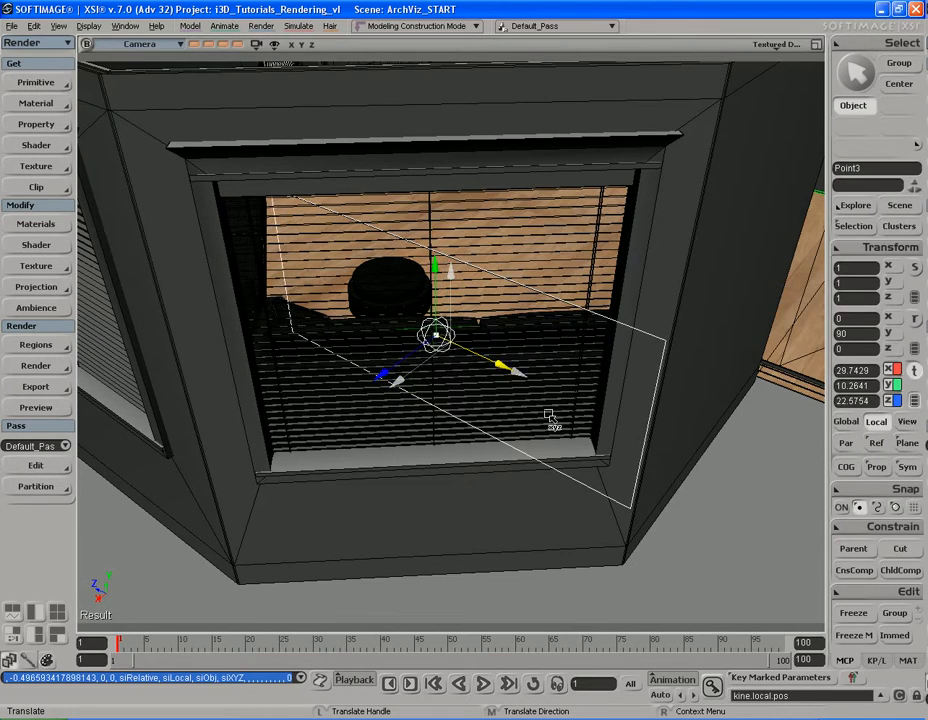
scroll(549, 418, up, 2)
key(c)
drag(436, 380, 490, 374)
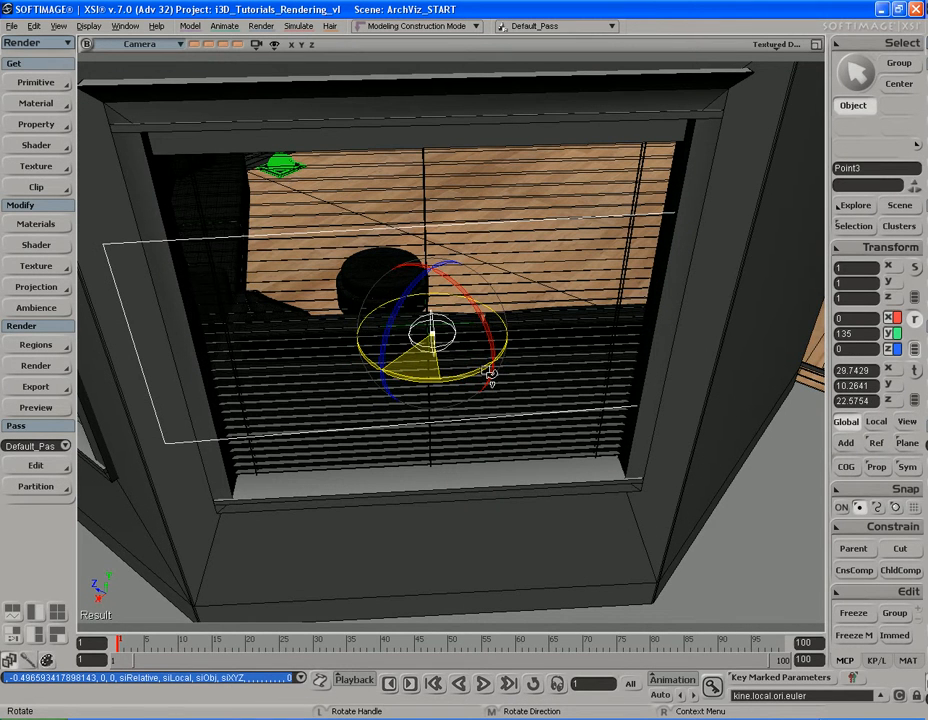
In the top view, rotate the bay window's portal light to about 132.1 degrees about Y, parallel to the angled wall
click(157, 46)
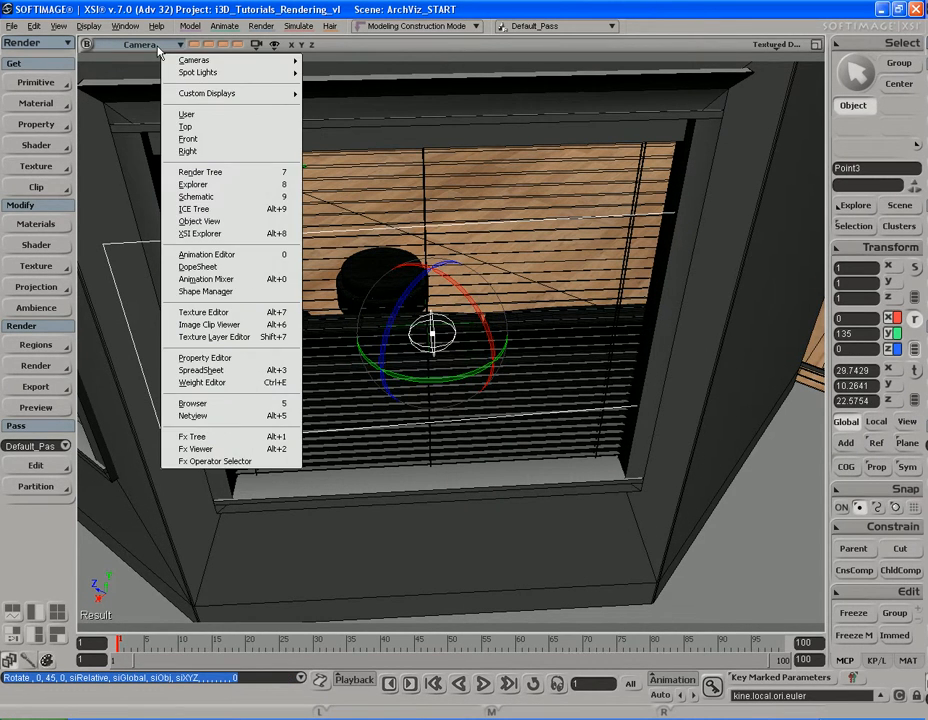
click(185, 126)
key(s)
scroll(688, 510, up, 3)
drag(688, 510, 663, 402)
scroll(455, 383, up, 2)
scroll(619, 372, up, 2)
drag(619, 372, 579, 391)
scroll(579, 391, up, 2)
key(s)
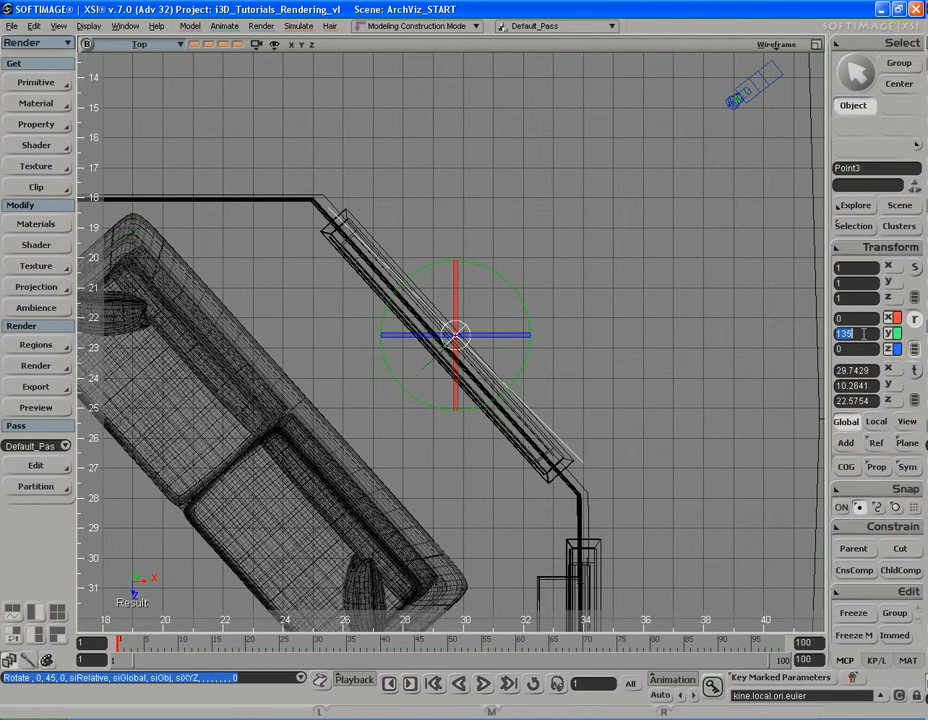
drag(524, 296, 523, 302)
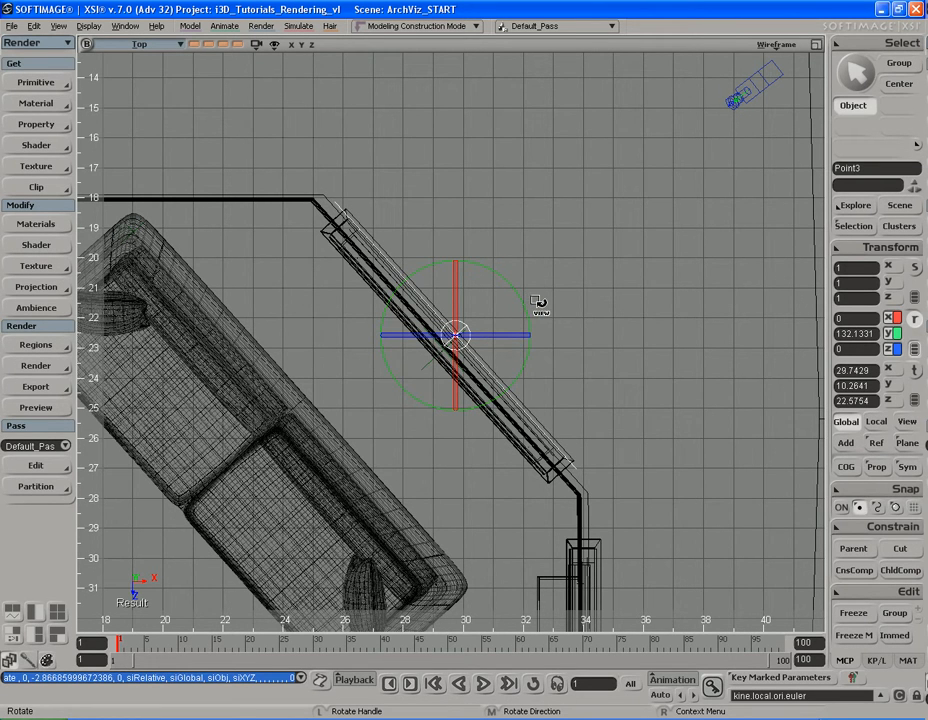
key(v)
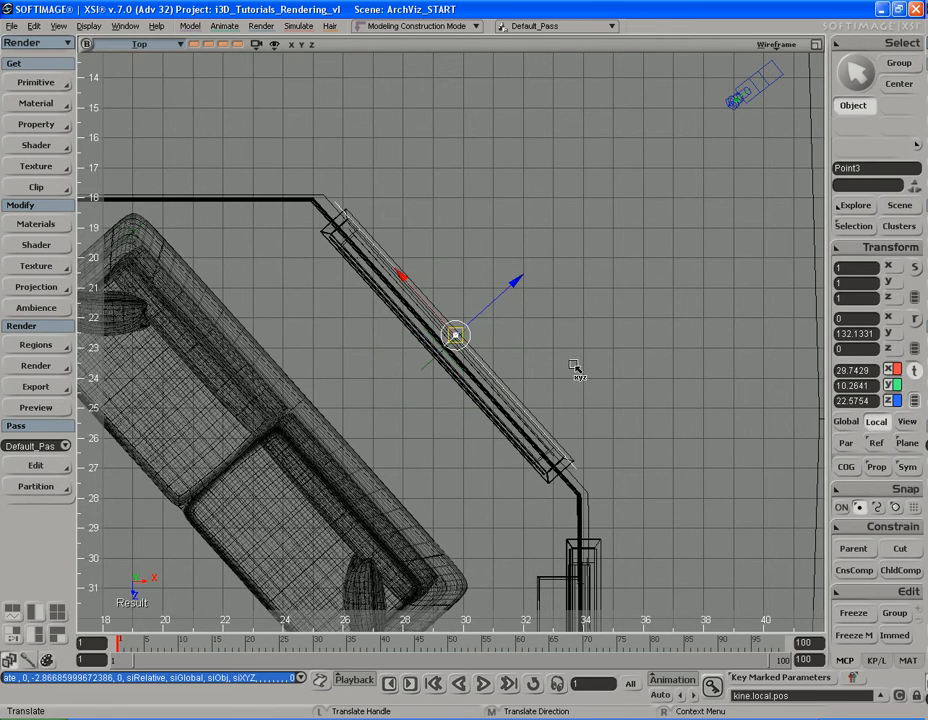
scroll(578, 370, up, 2)
key(s)
drag(584, 352, 563, 354)
key(v)
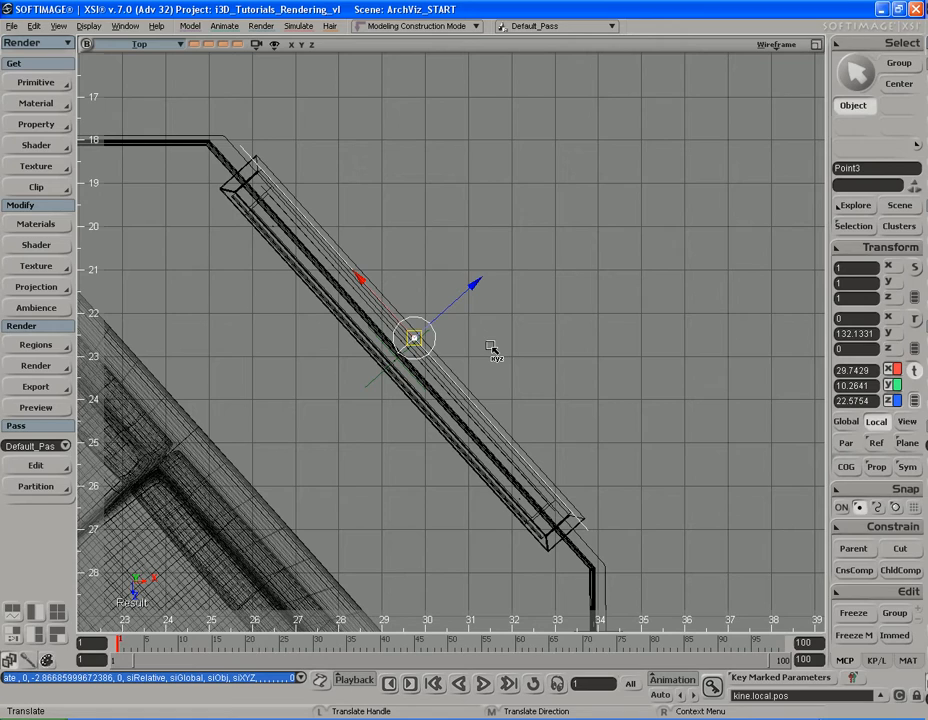
Back in the camera view, set the bay window light's area scaling to 6 in X and 6 in Y, and close its settings
middle_click(165, 46)
key(s)
mouse_move(428, 357)
right_down()
mouse_move(436, 342)
mouse_move(561, 322)
mouse_move(414, 383)
mouse_move(362, 344)
mouse_move(425, 342)
mouse_move(429, 352)
right_up()
key(space)
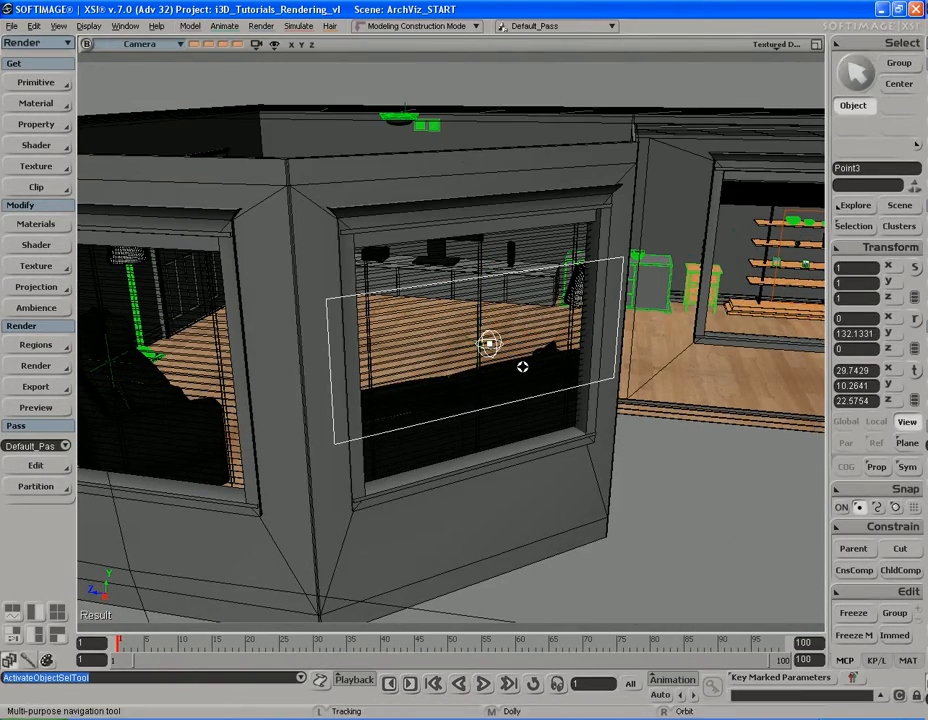
key(s)
right_drag(516, 374, 528, 365)
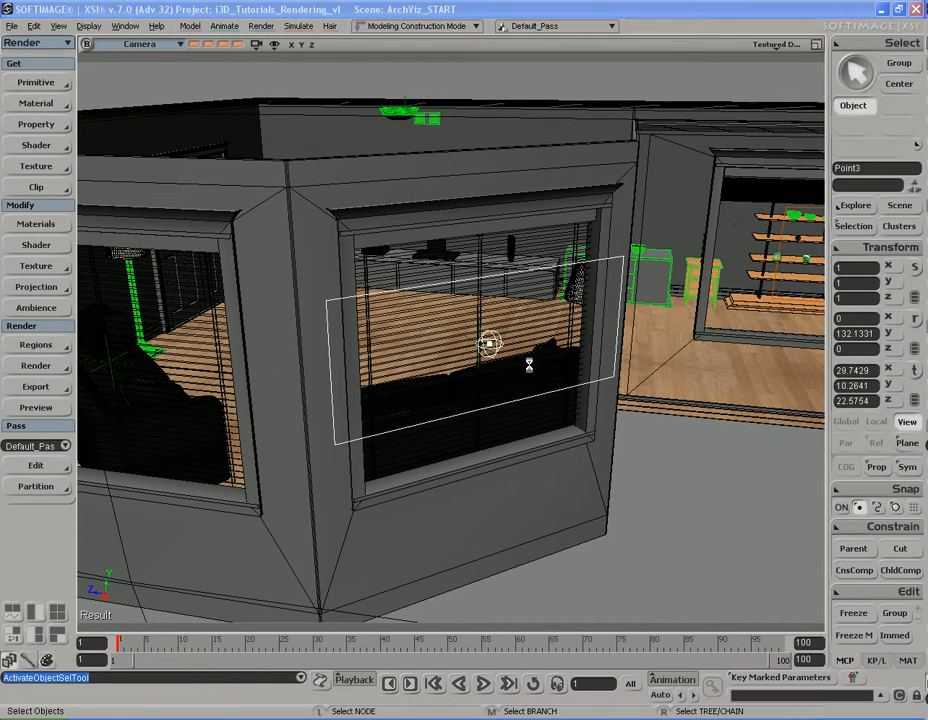
key(Return)
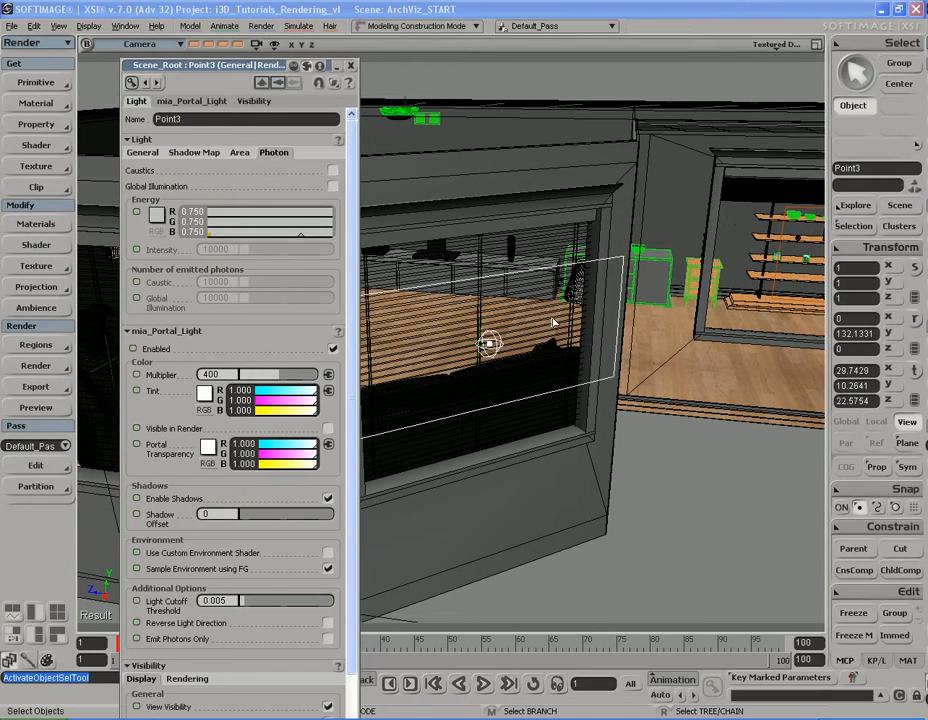
click(240, 153)
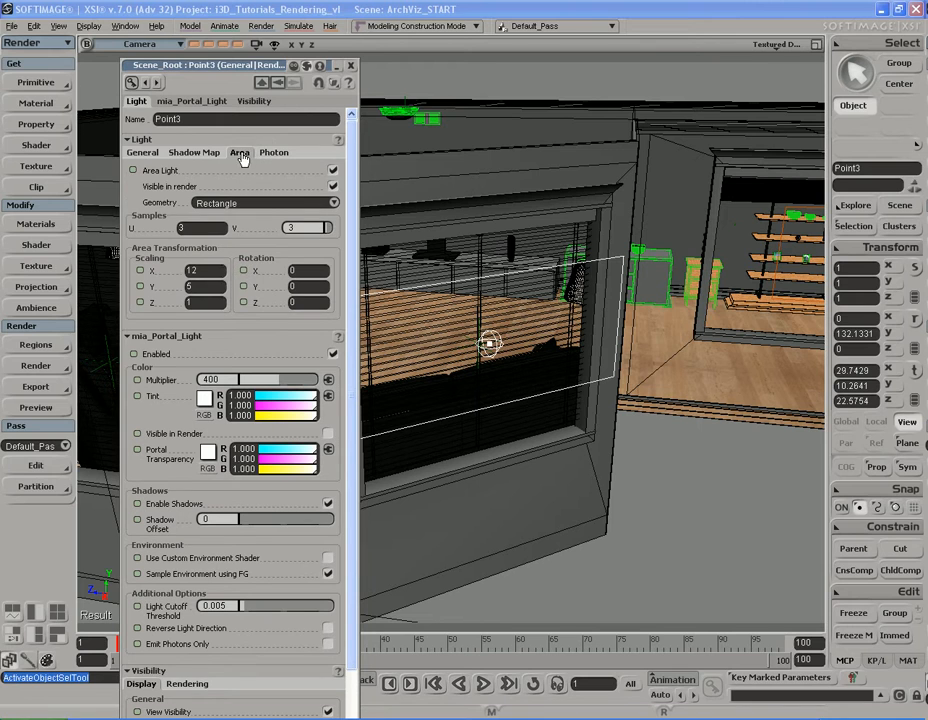
drag(243, 69, 243, 47)
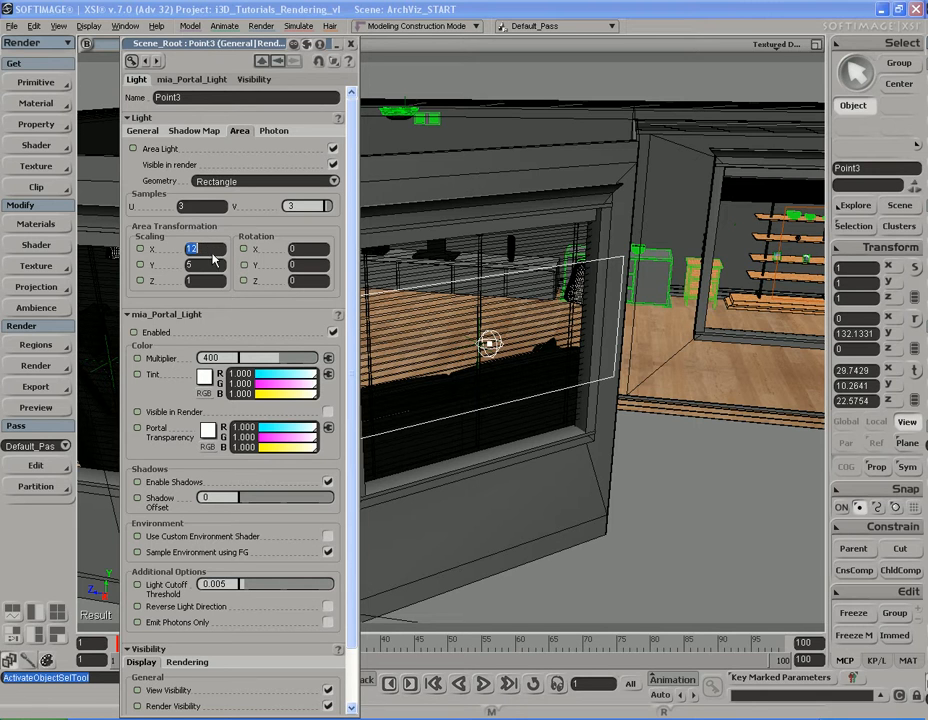
key(Tab)
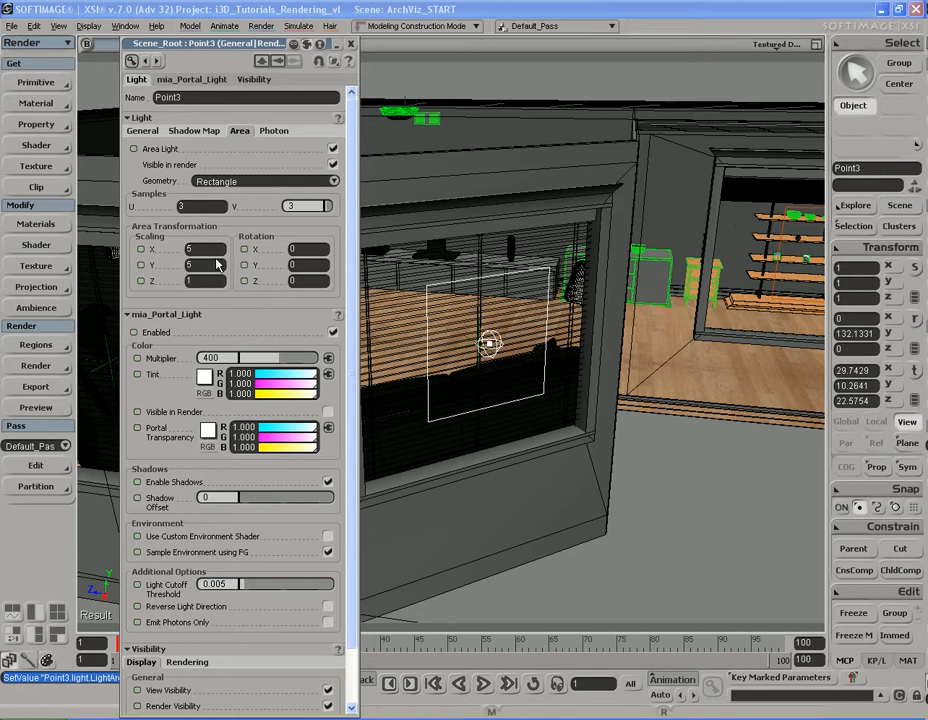
key(Tab)
text(6)
key(Return)
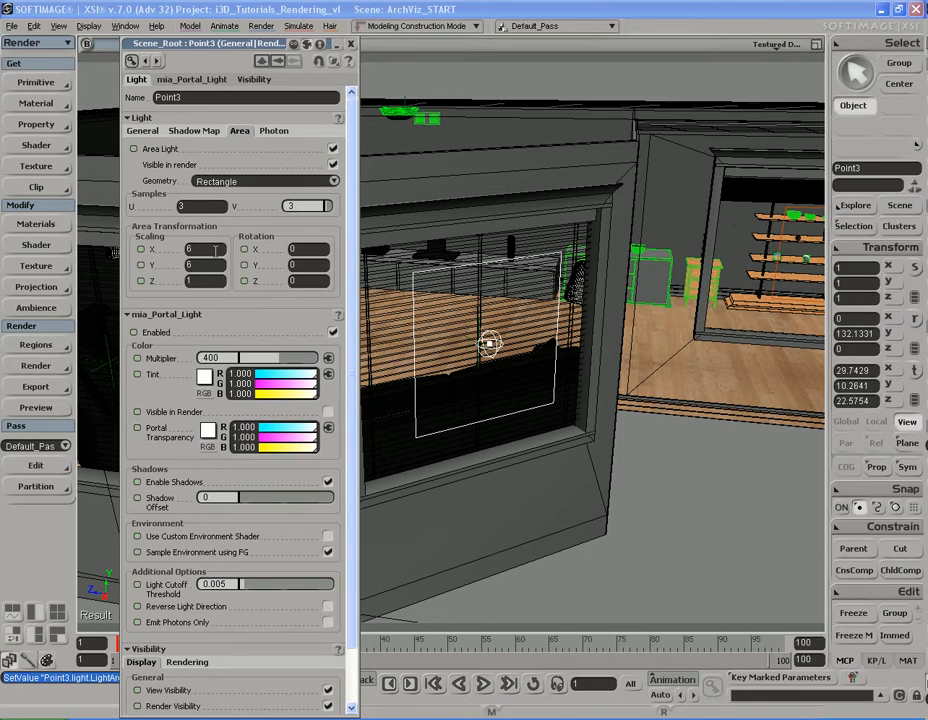
click(188, 130)
click(156, 125)
click(150, 118)
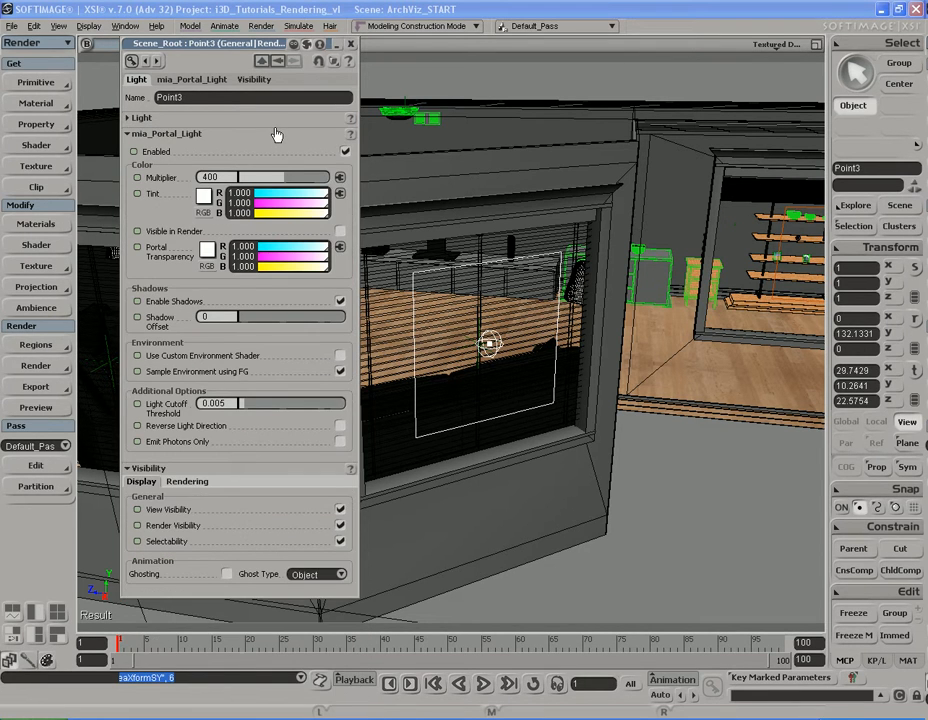
click(351, 46)
Render a preview of the sofa area by the bay windows from inside the room, and close the preview
right_drag(514, 425, 489, 354)
drag(489, 354, 494, 379)
key(shift+r)
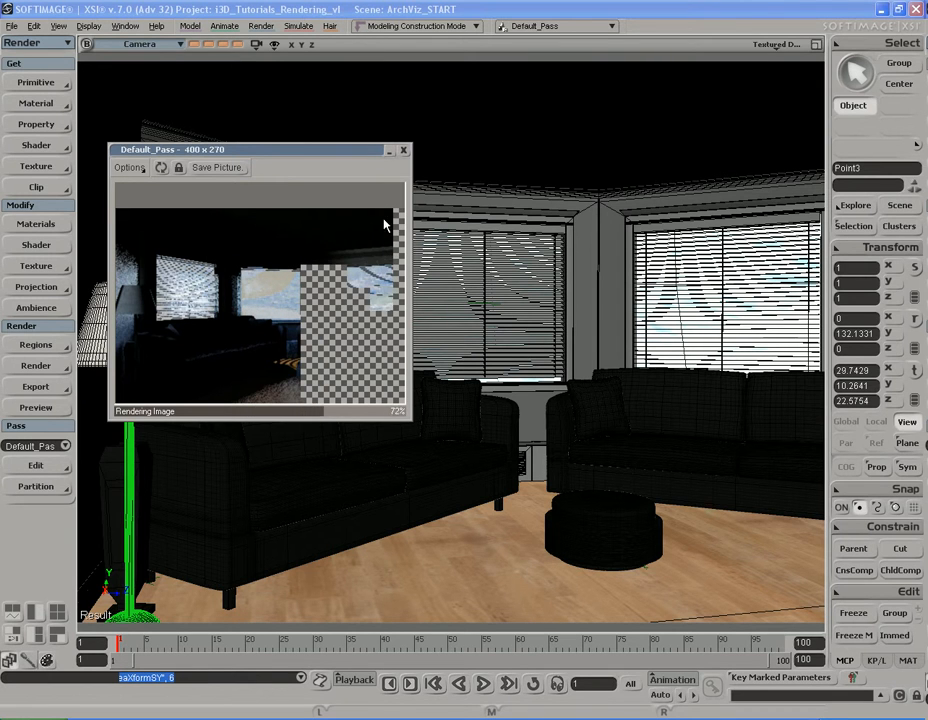
click(404, 151)
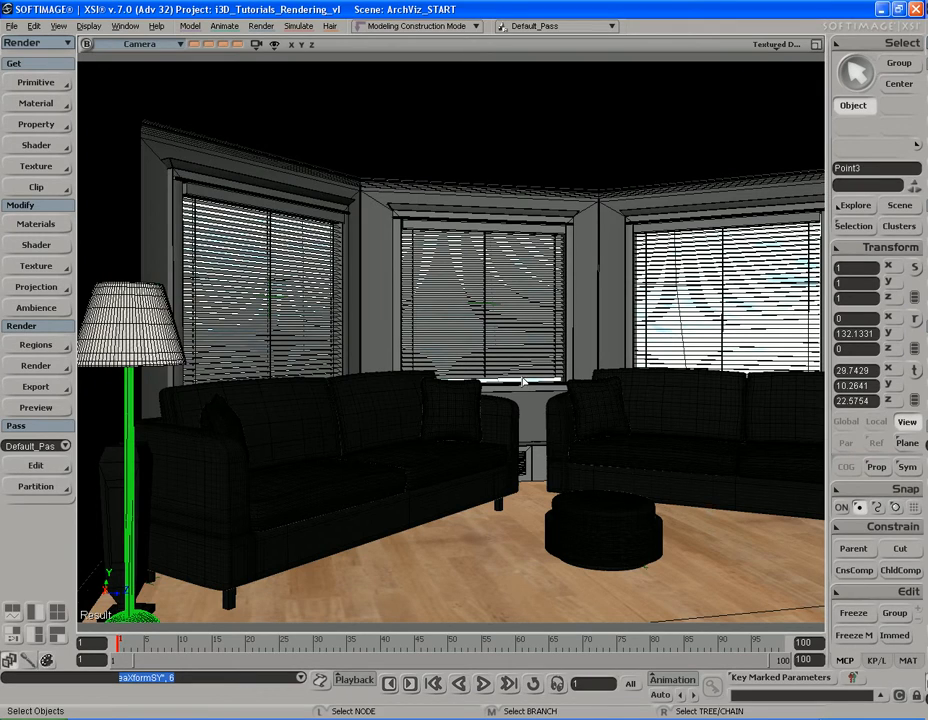
Duplicate the angled bay window's portal light and move the copy to the opposite angled window, at about X 30.7, Z 48.4
key(s)
right_drag(528, 367, 474, 350)
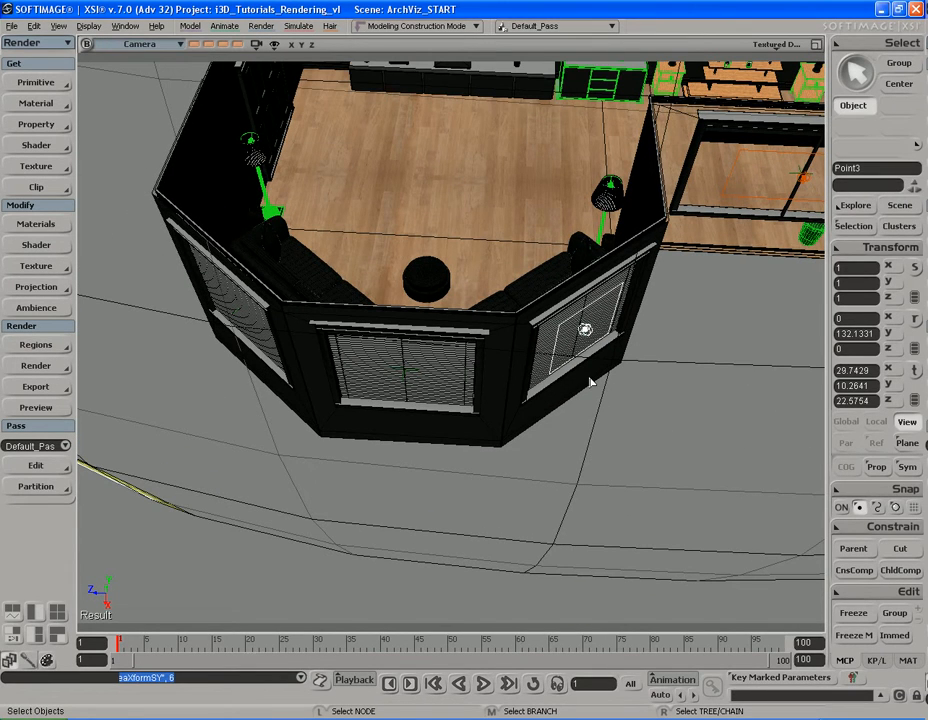
key(ctrl+d)
key(v)
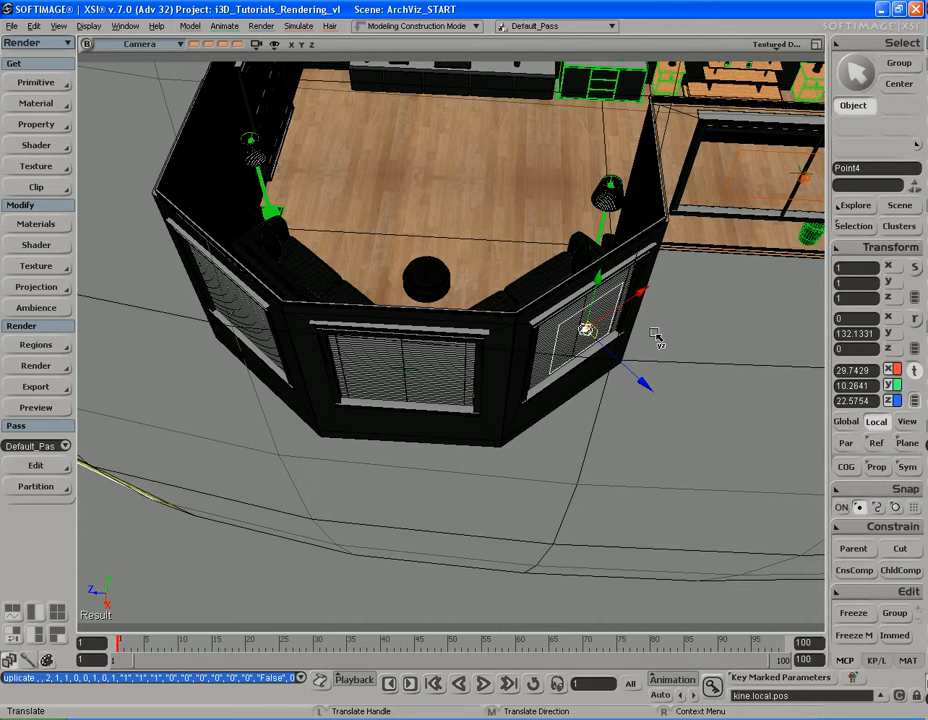
drag(673, 323, 312, 312)
Rotate the copied light to about 42.1 degrees about Y so it faces the second angled bay window
key(f)
key(s)
right_drag(494, 459, 526, 439)
key(r)
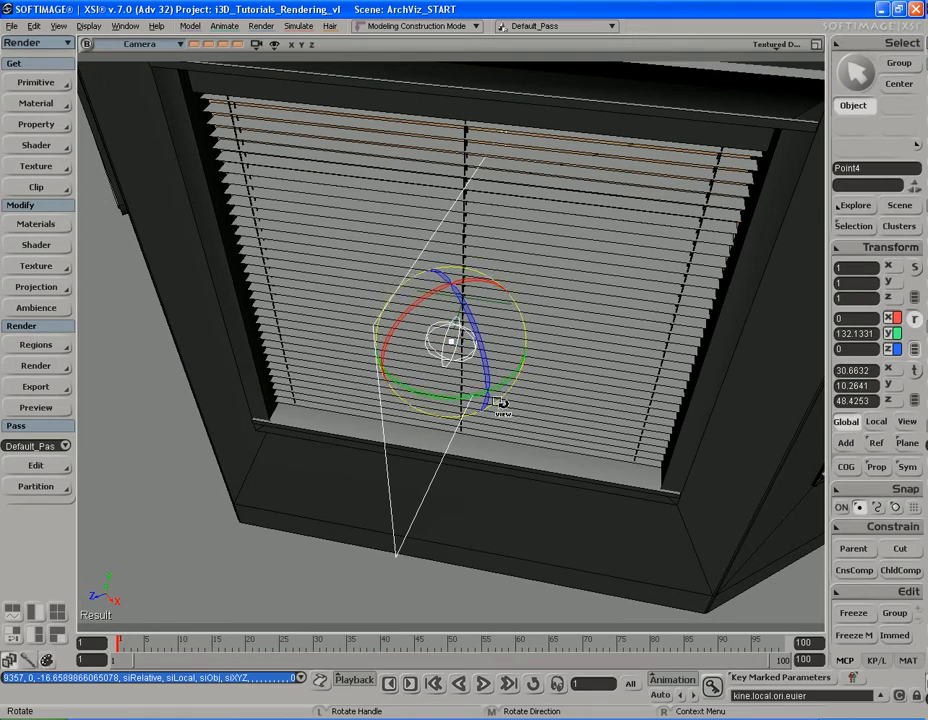
drag(495, 435, 403, 405)
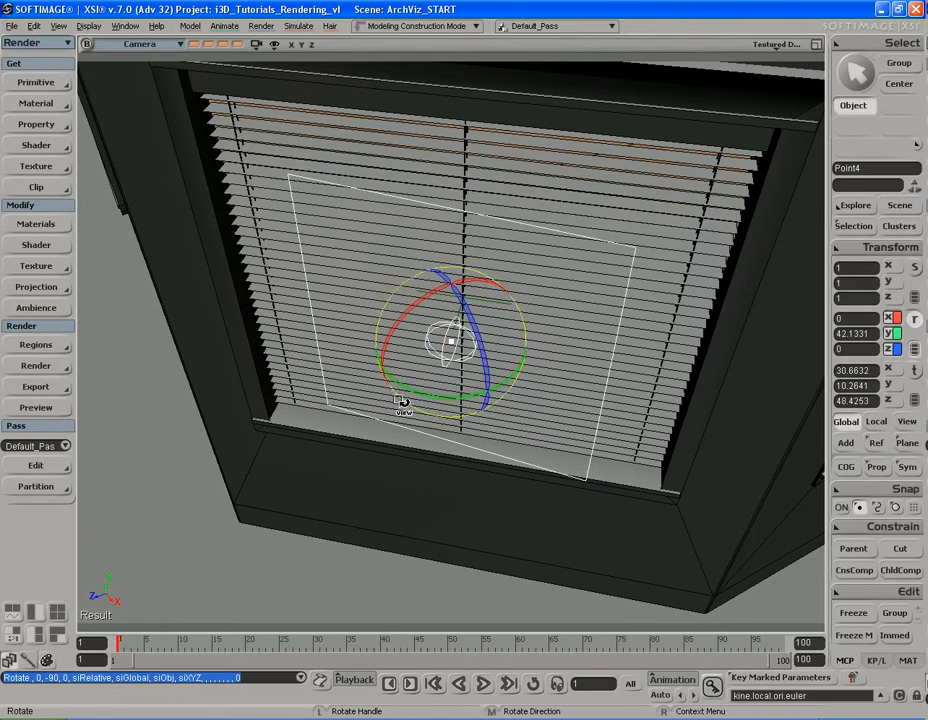
In the top view, rotate the copied light to about 50.6 degrees about Y and place it at about X 30.0, Z 48.0, beside the window
middle_click(149, 47)
key(f)
scroll(495, 375, down, 5)
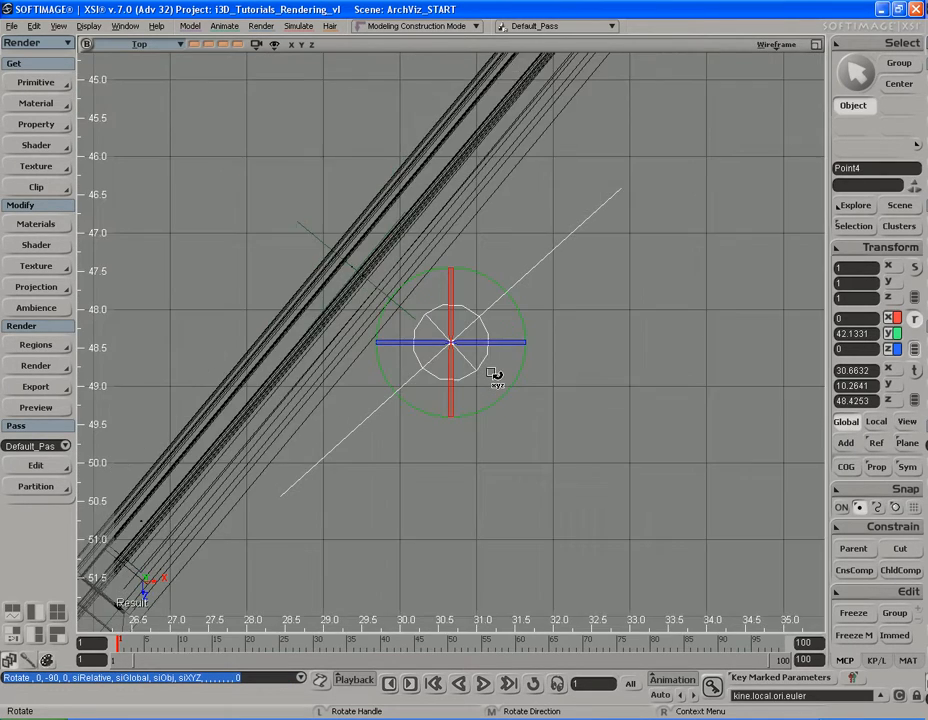
key(v)
drag(553, 421, 487, 387)
key(r)
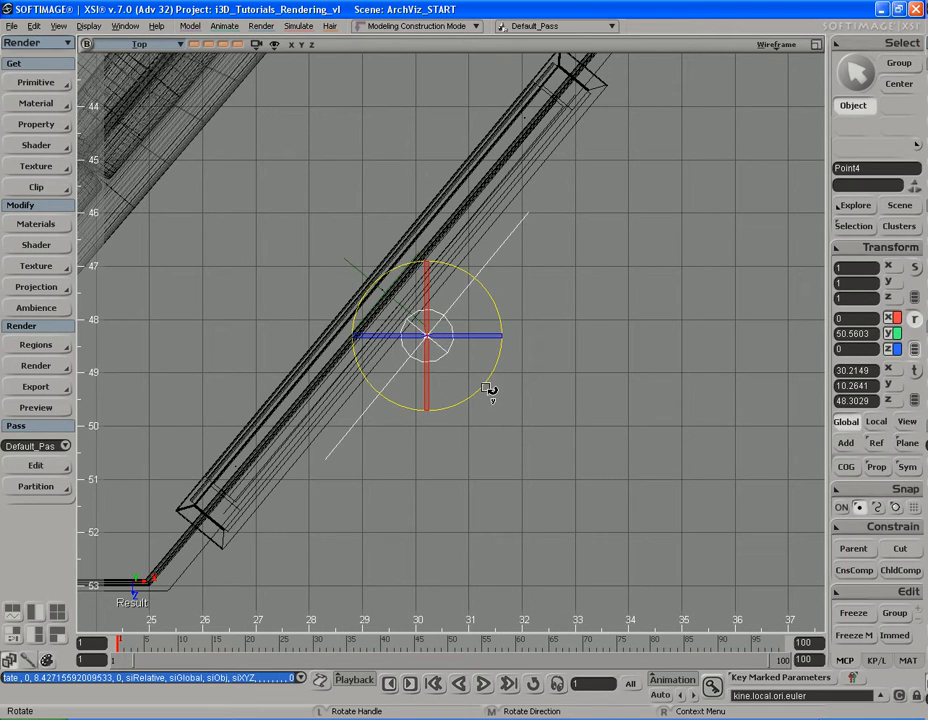
key(v)
drag(532, 421, 534, 422)
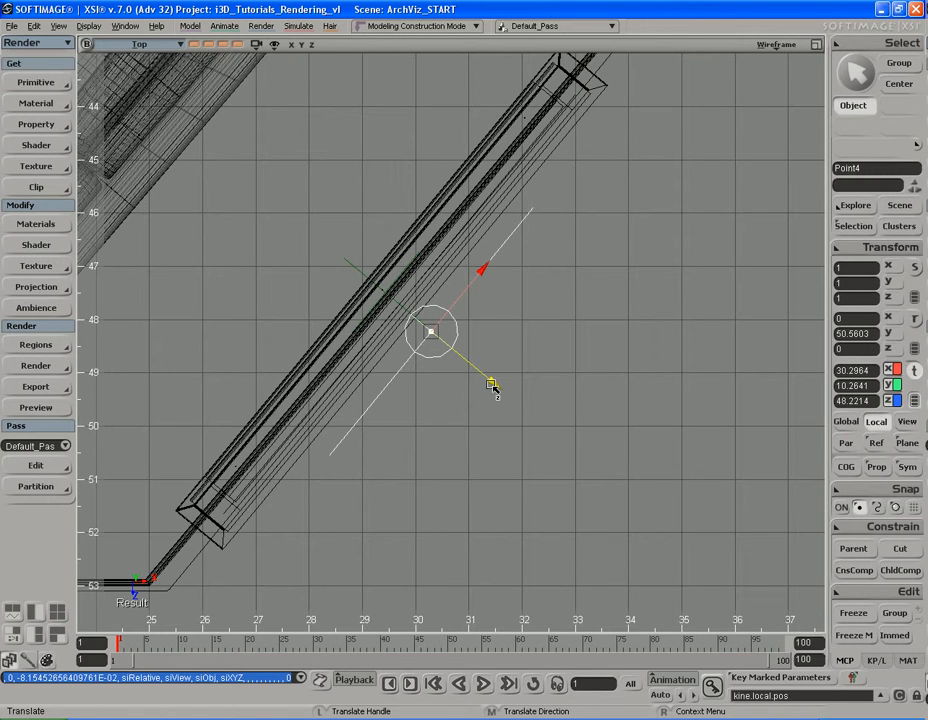
mouse_move(494, 387)
mouse_down()
mouse_move(472, 372)
mouse_move(479, 376)
mouse_up()
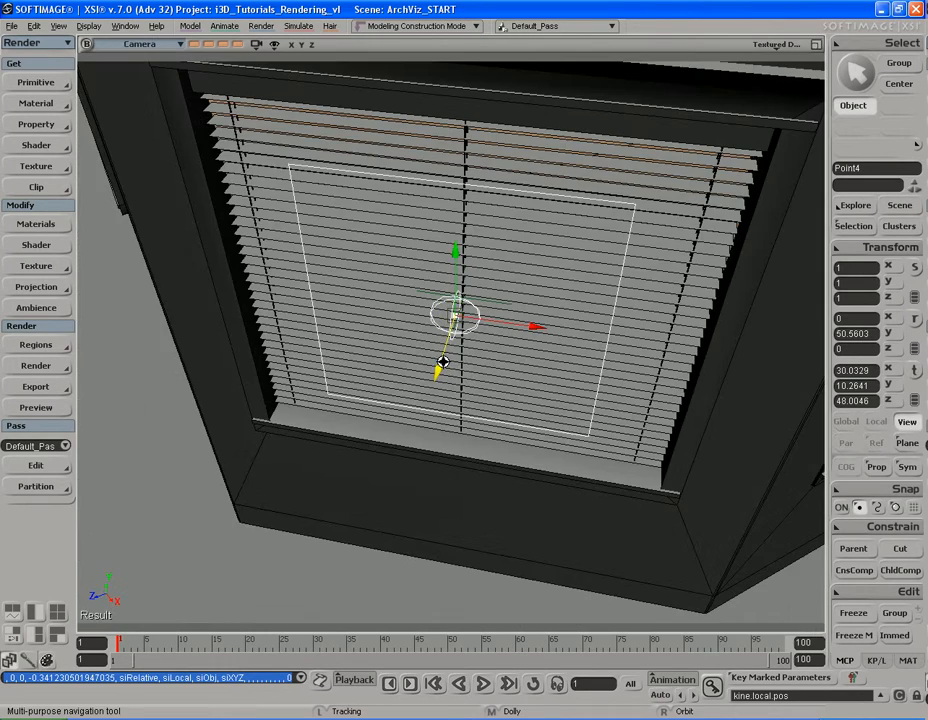
Back in the camera view, duplicate this portal light and move the copy in front of the central bay window, at about X 34.1, Z 35.2
mouse_move(443, 362)
right_down()
mouse_move(452, 333)
mouse_move(630, 346)
mouse_move(425, 358)
right_up()
scroll(560, 355, down, 3)
key(s)
key(space)
key(s)
right_drag(487, 298, 470, 362)
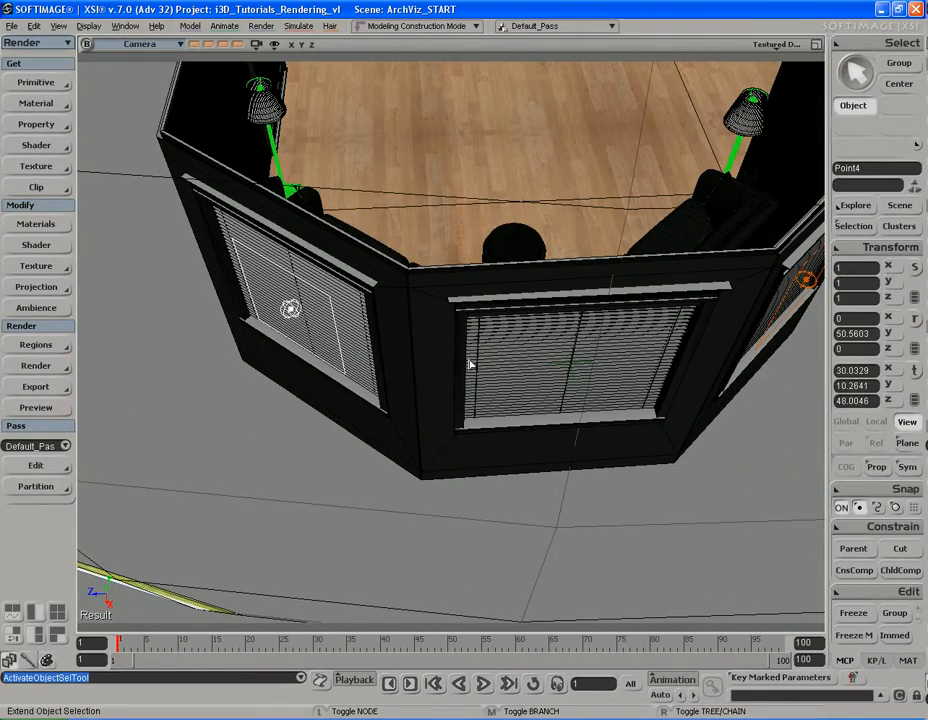
key(ctrl+d)
key(v)
drag(285, 407, 528, 372)
In the top view, set the central bay window light's Y rotation to exactly 90 degrees
key(f)
middle_click(146, 45)
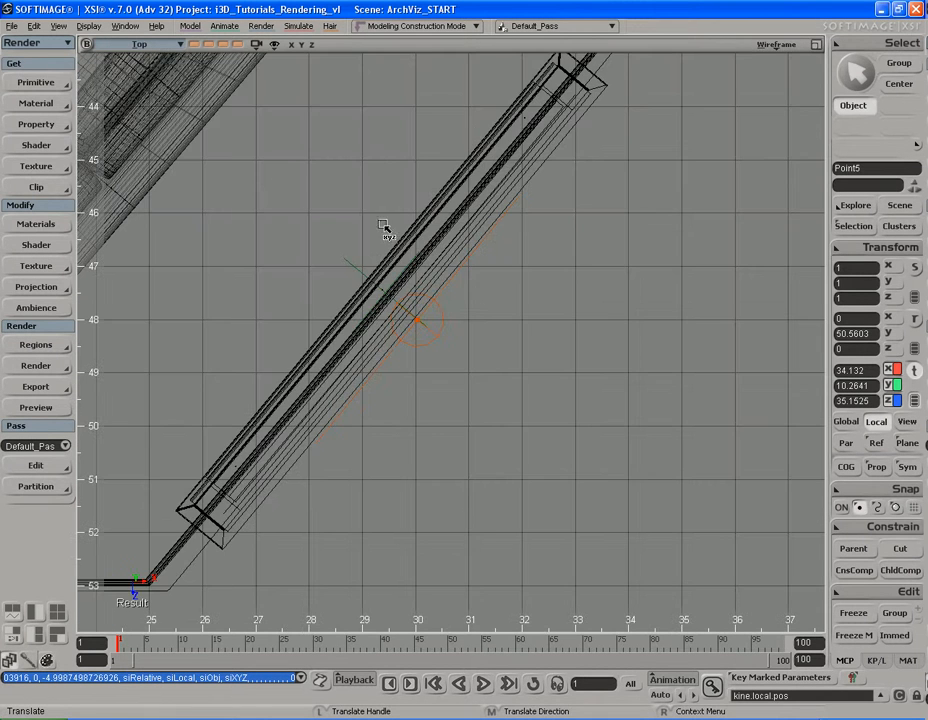
key(f)
key(c)
drag(518, 385, 521, 316)
scroll(547, 314, down, 3)
click(855, 333)
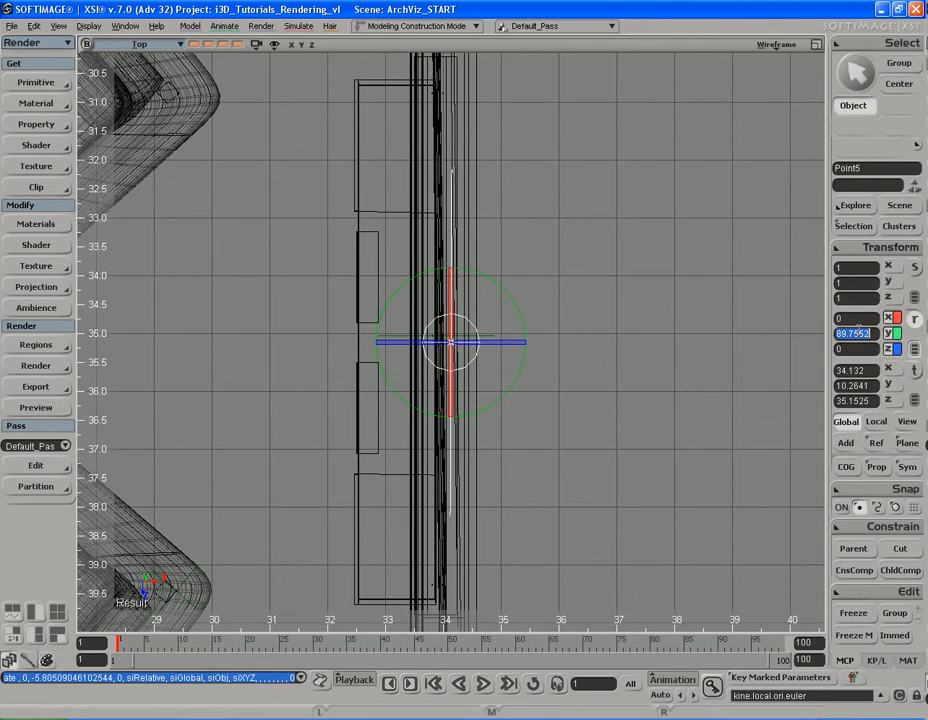
text(90)
key(Return)
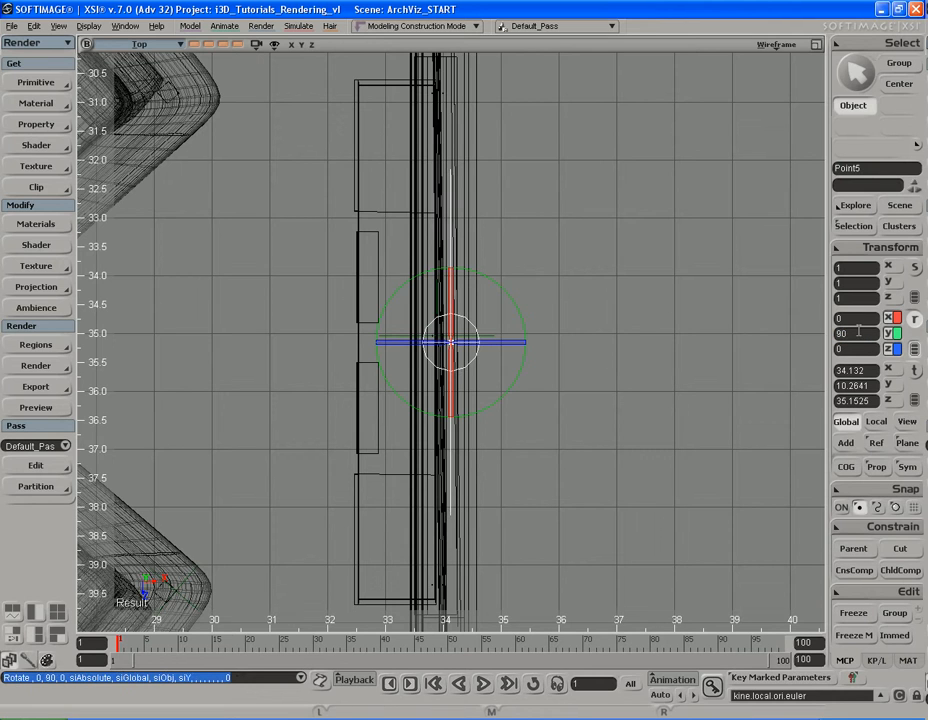
Move the central bay light just outside the glass and centre it on the window, at about X 34.6, Z 35.0
key(v)
drag(530, 344, 558, 346)
middle_click(165, 46)
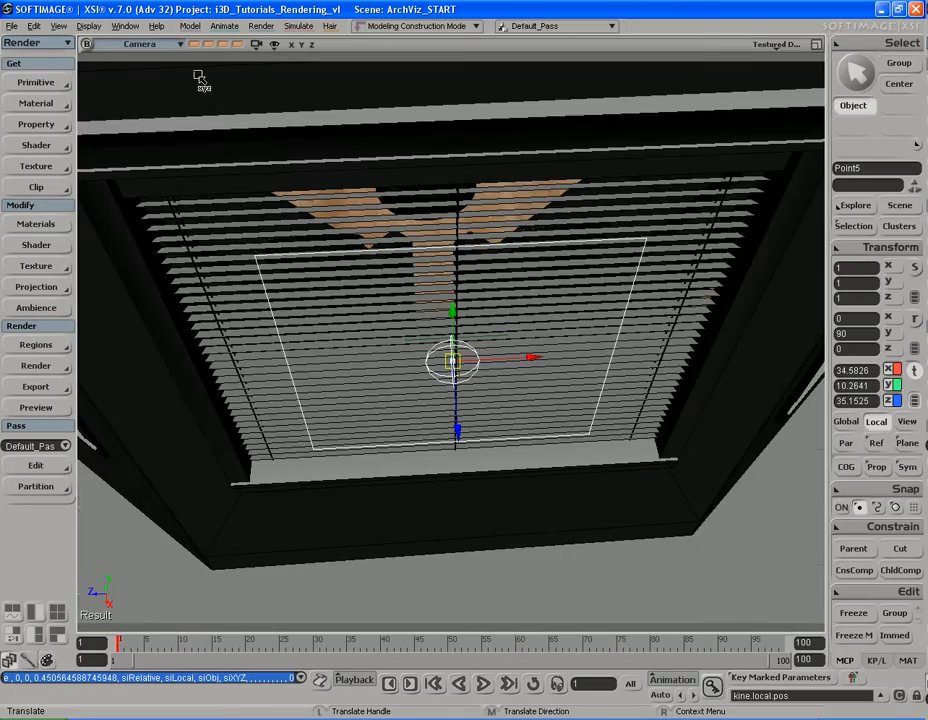
key(s)
right_drag(552, 345, 572, 322)
mouse_move(531, 359)
mouse_down()
mouse_move(544, 361)
mouse_move(534, 356)
mouse_up()
key(s)
mouse_move(534, 356)
right_down()
mouse_move(526, 387)
mouse_move(553, 311)
mouse_move(557, 334)
mouse_move(534, 347)
right_up()
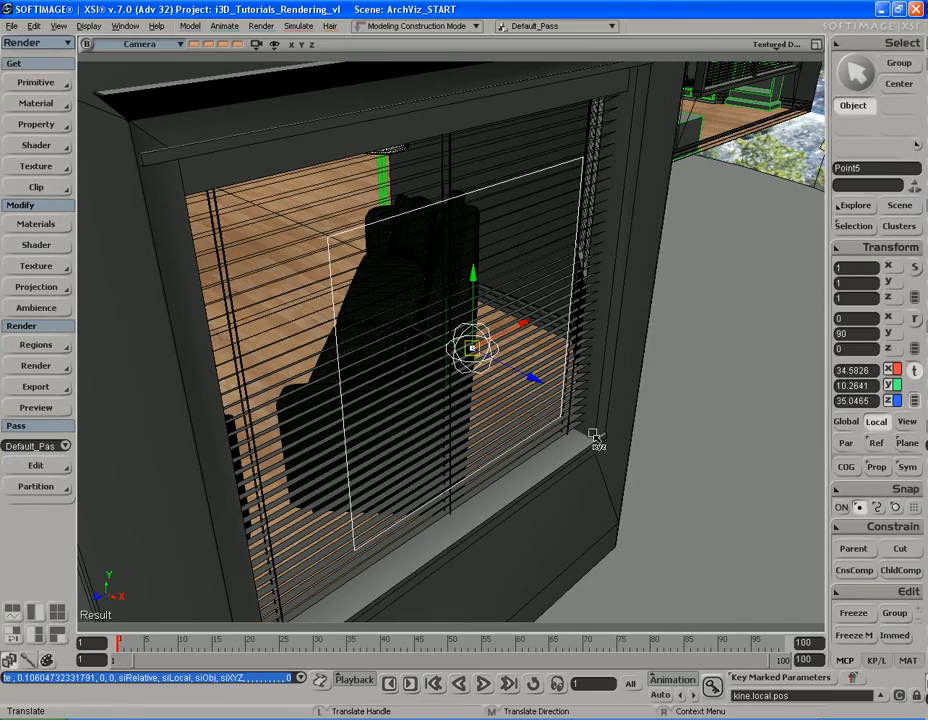
Render a preview of the sofa area and bay windows from the stored interior camera view, and close the preview
key(s)
right_drag(597, 431, 475, 378)
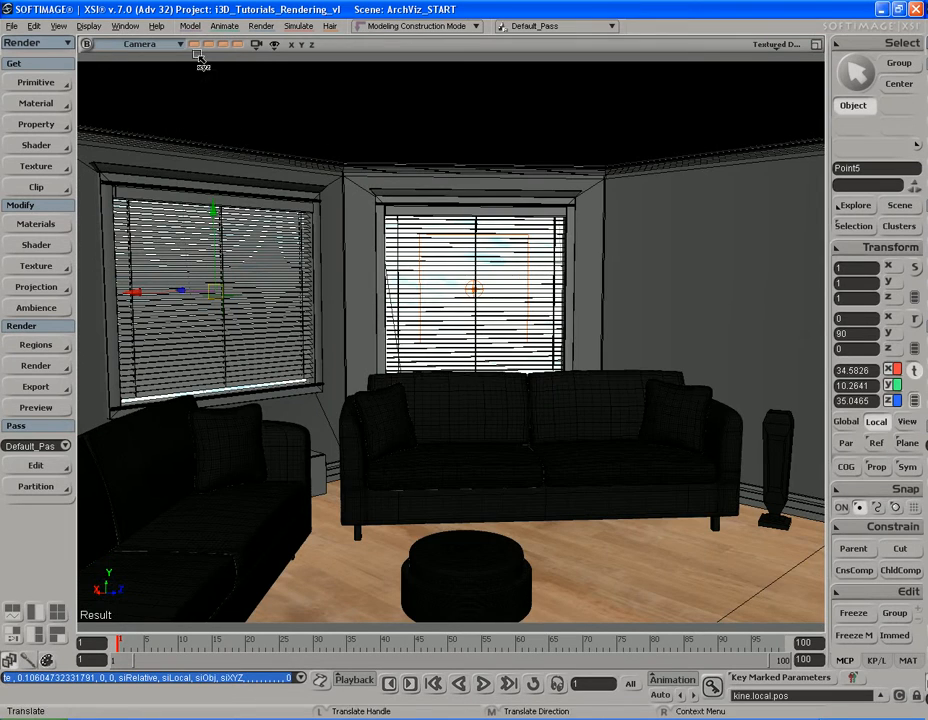
click(215, 44)
key(space)
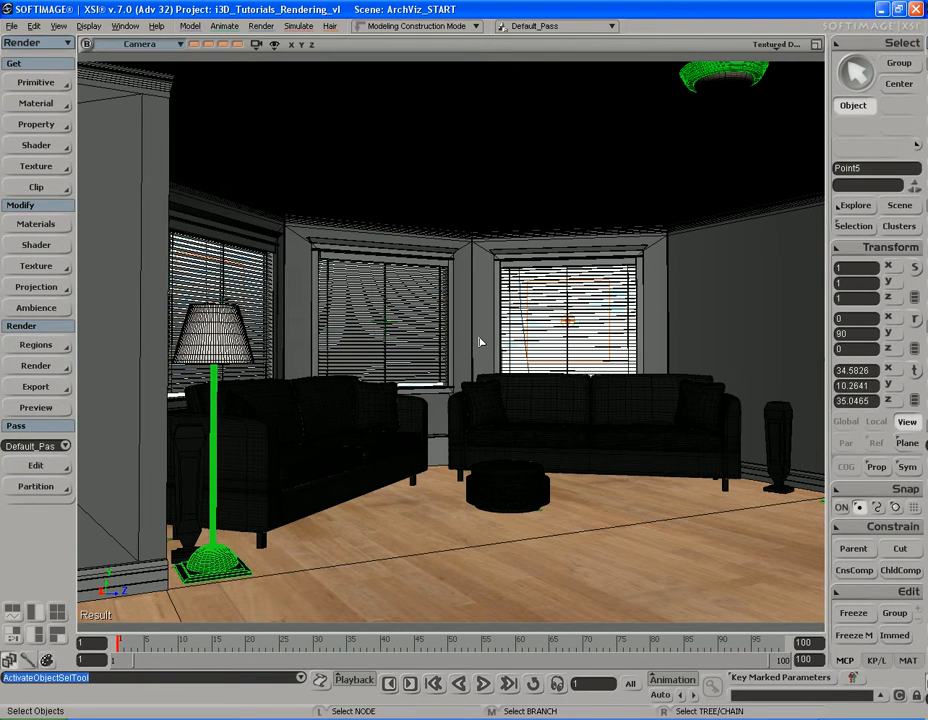
key(shift+r)
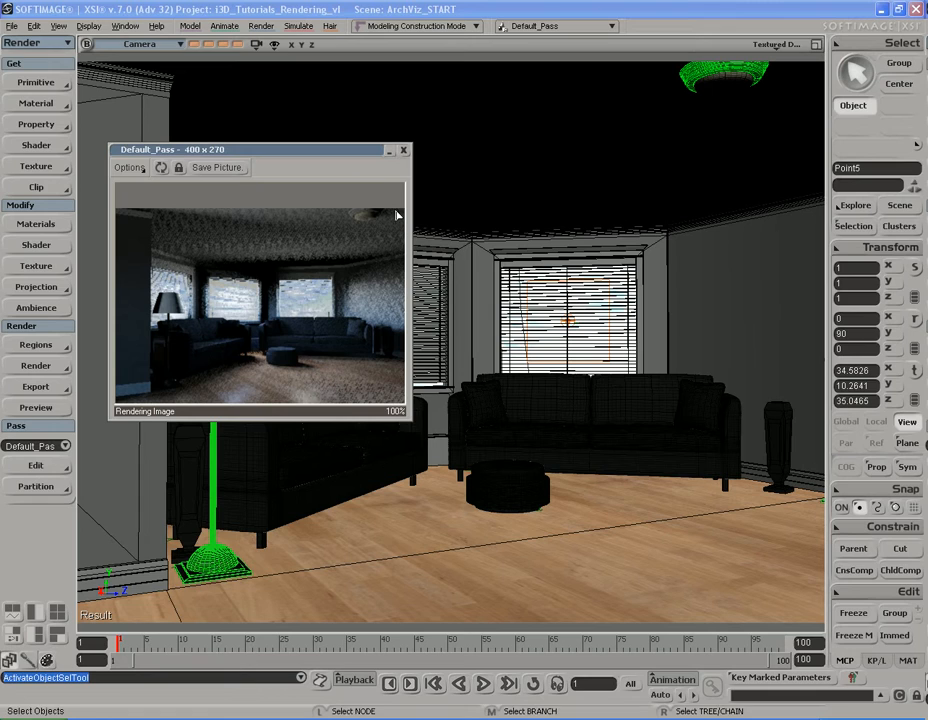
click(404, 151)
Inspect the area sampling and scaling settings of the first angled bay window's portal light, and close its settings
key(s)
right_drag(549, 296, 472, 388)
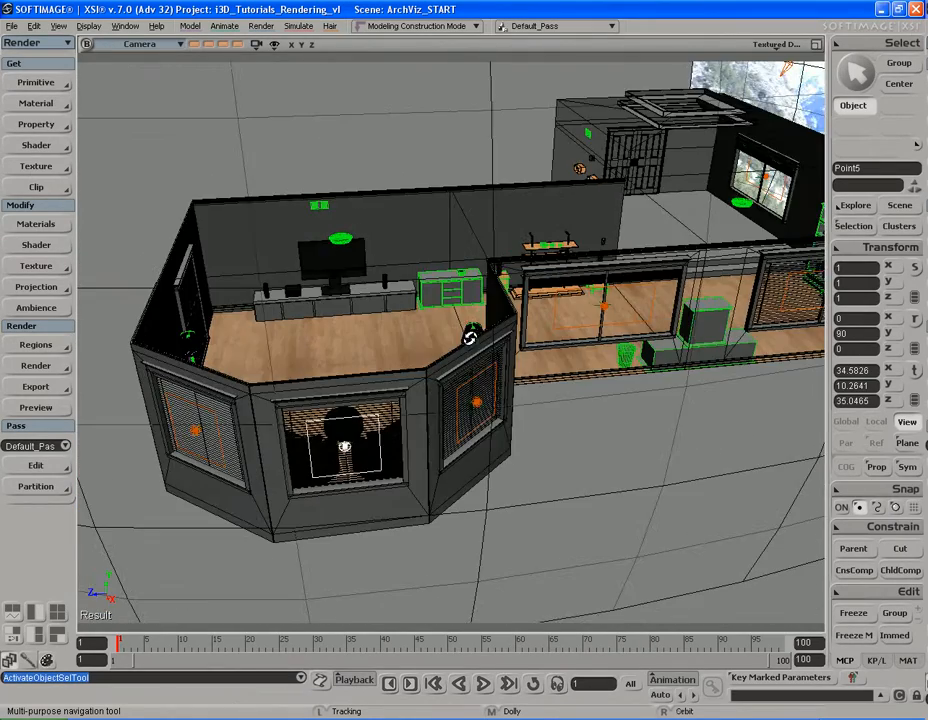
key(space)
click(476, 403)
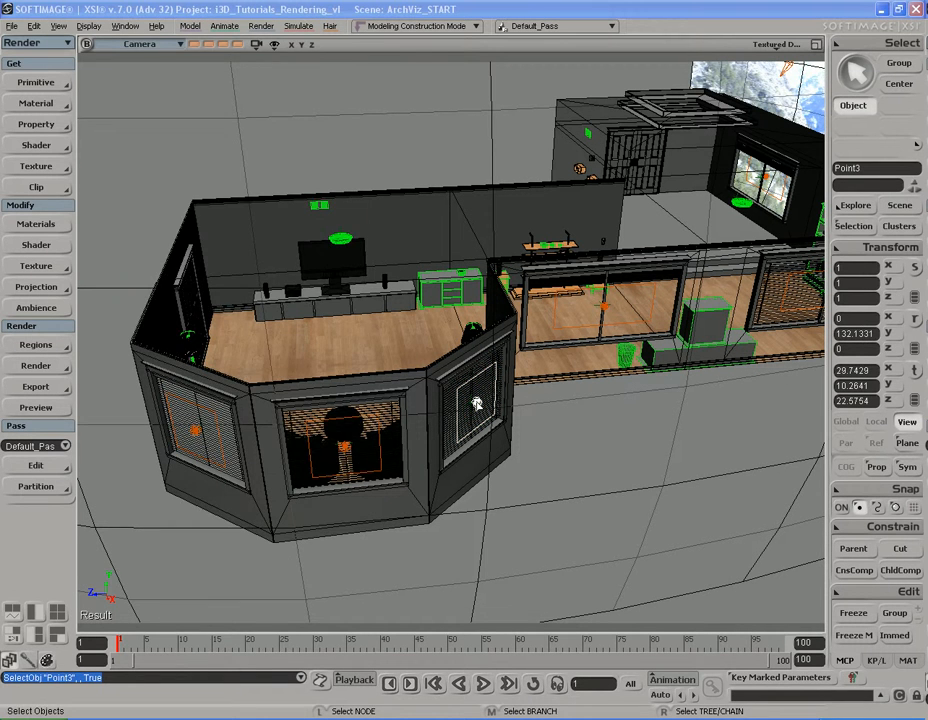
key(Return)
click(186, 117)
click(240, 133)
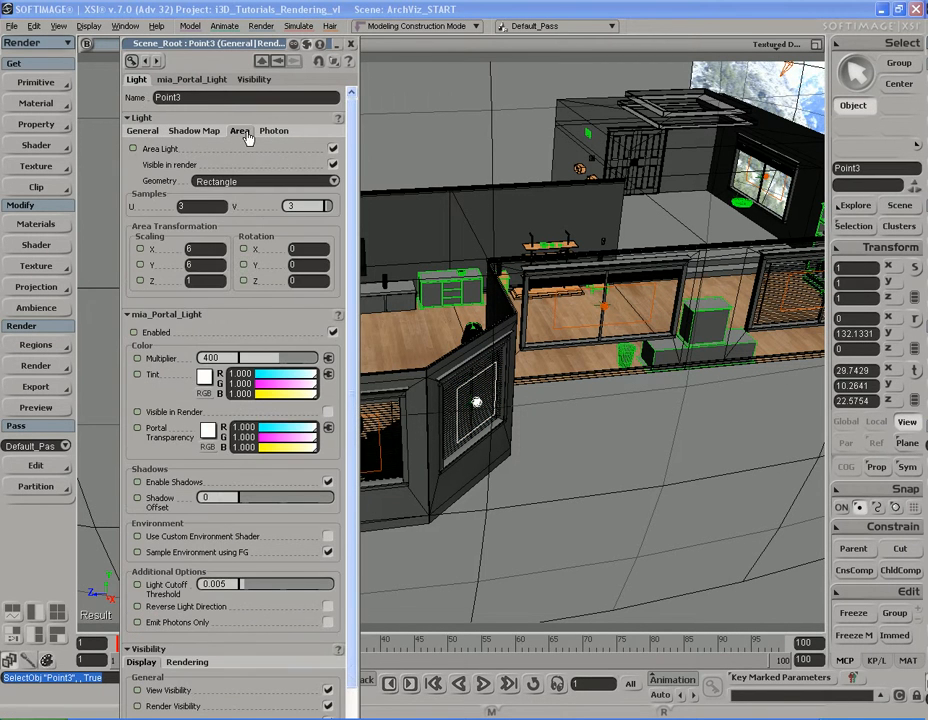
drag(358, 220, 377, 220)
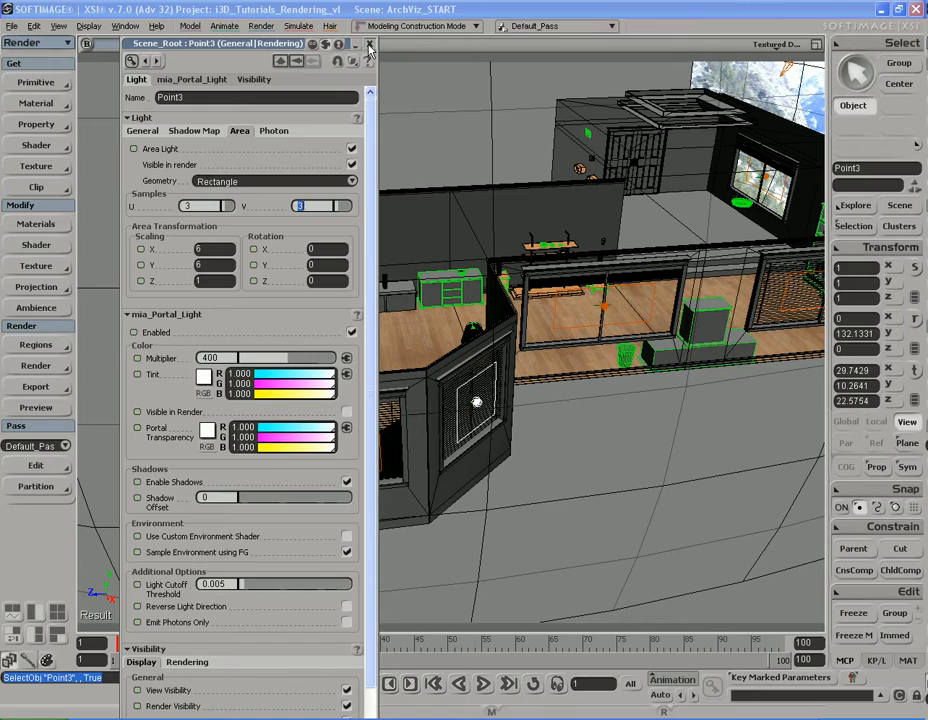
click(369, 45)
Examine the portal lights at the windows around the whole apartment from outside and above
key(s)
right_drag(566, 477, 534, 452)
key(space)
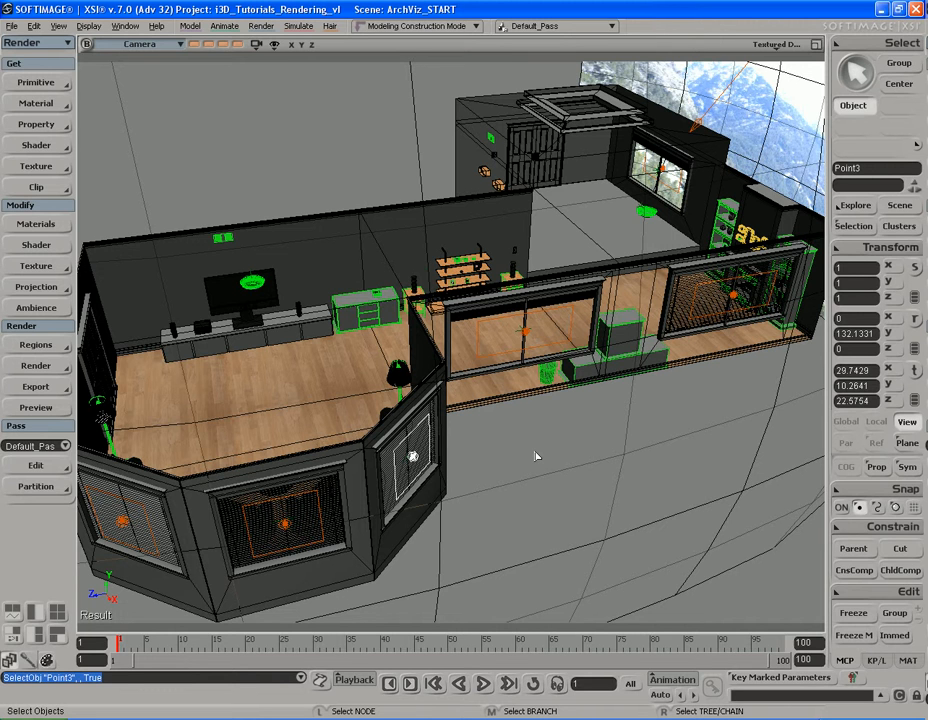
key(s)
right_drag(534, 451, 503, 406)
key(space)
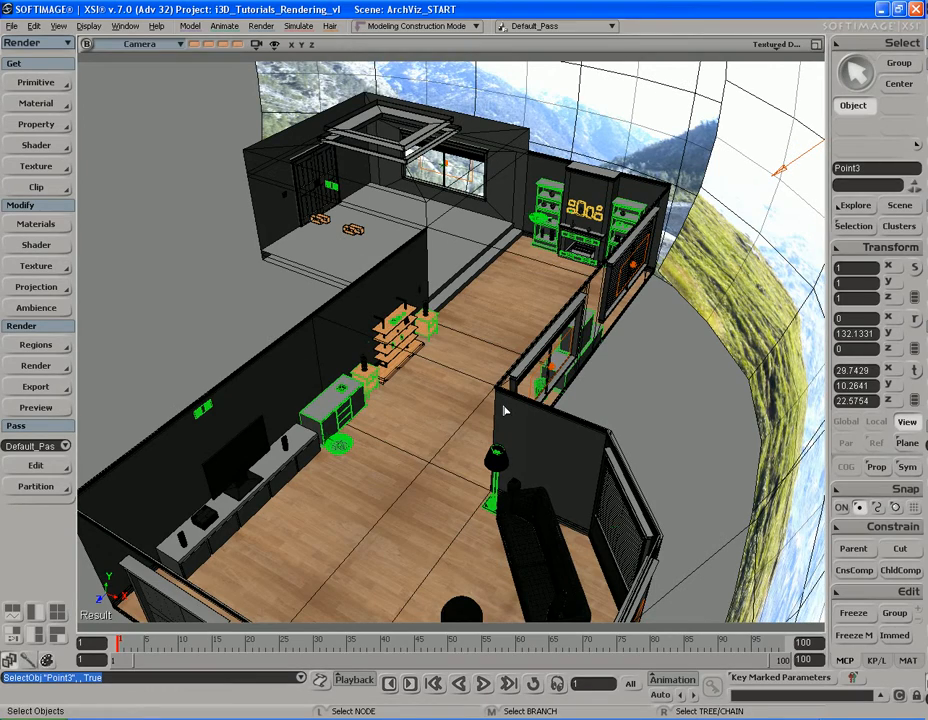
key(s)
right_drag(530, 427, 450, 372)
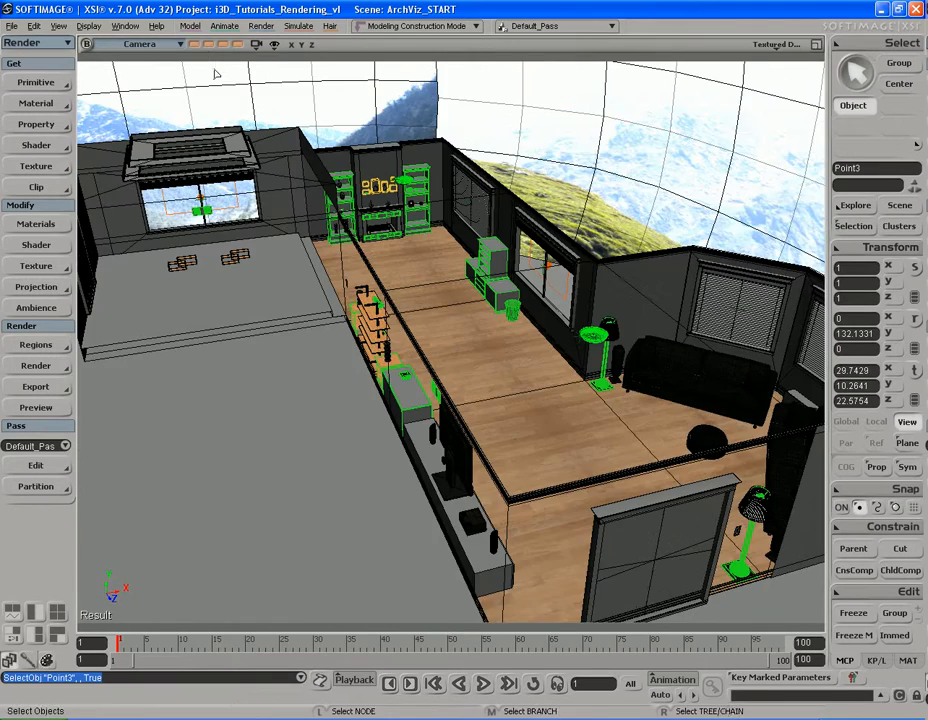
Render a preview of the long room towards the fireplace from the stored camera view, and close the preview
click(198, 44)
click(211, 45)
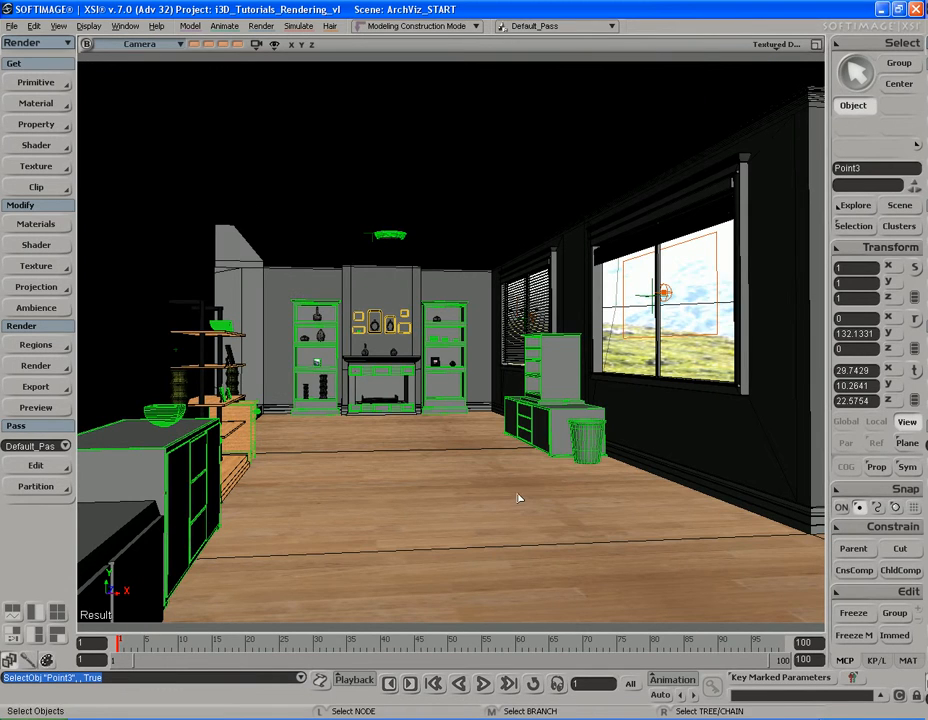
key(shift+r)
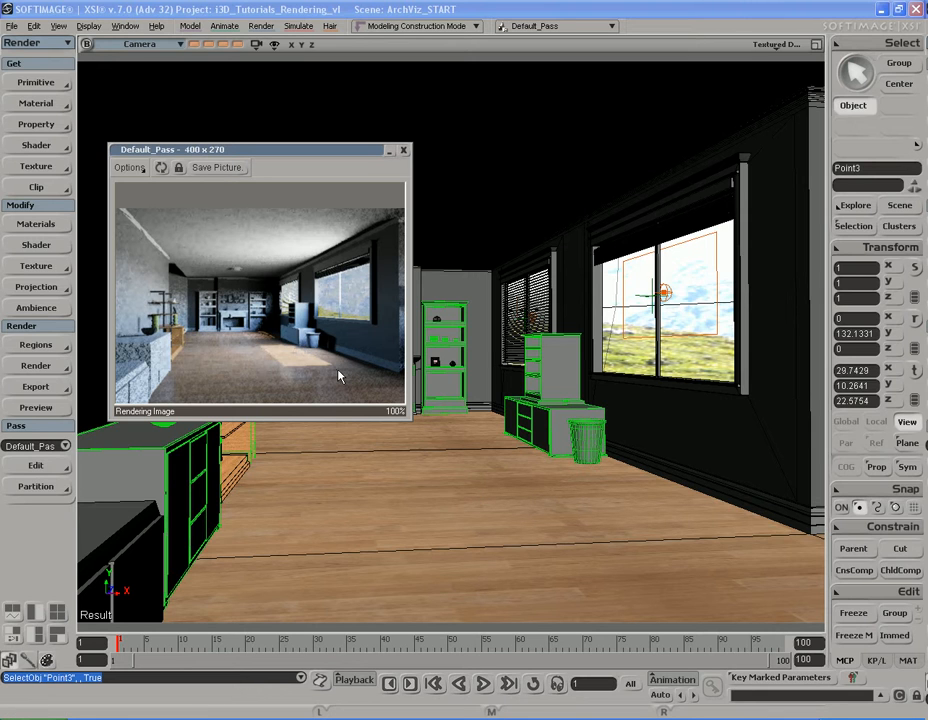
click(403, 152)
Render a region around the upper corner of the frame of the window beside the cabinet to check its shadows
key(s)
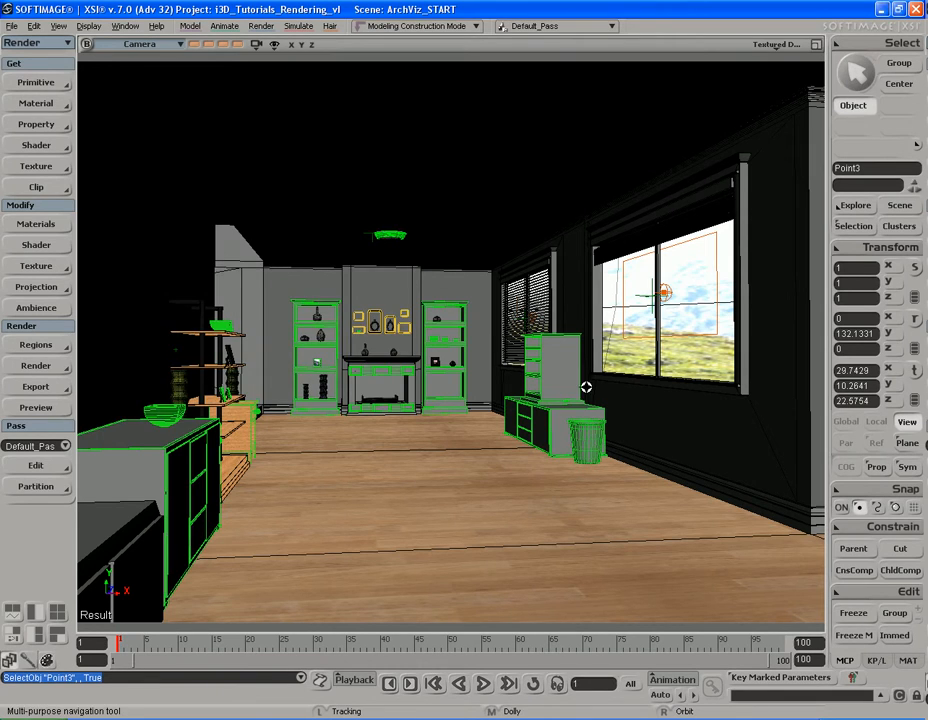
right_drag(586, 384, 491, 369)
right_drag(400, 360, 374, 356)
key(s)
middle_drag(374, 356, 450, 325)
right_drag(450, 325, 462, 359)
key(q)
drag(427, 213, 592, 452)
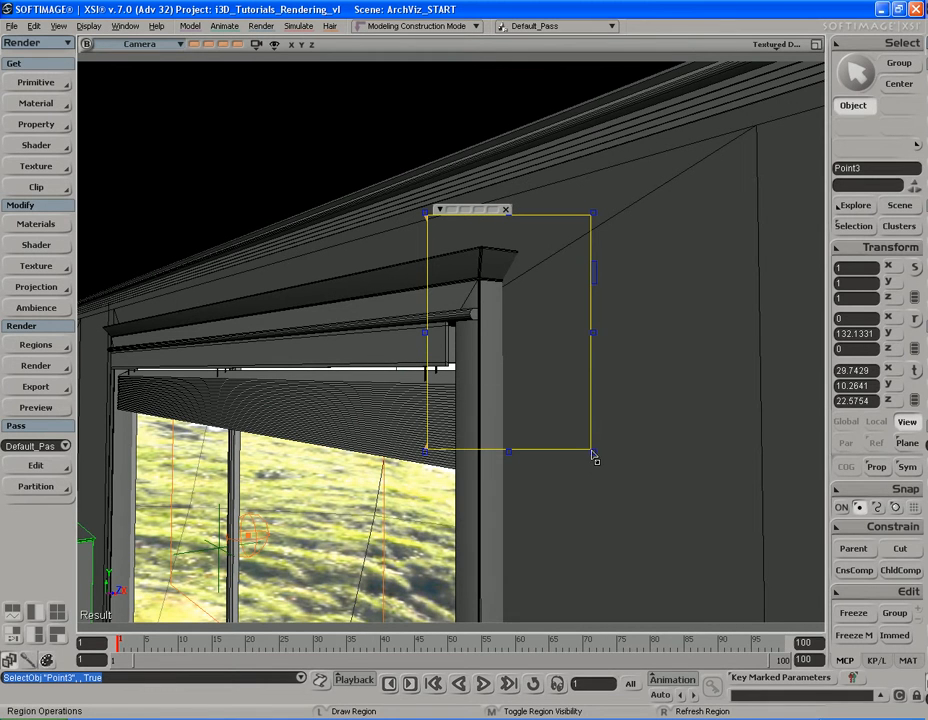
key(space)
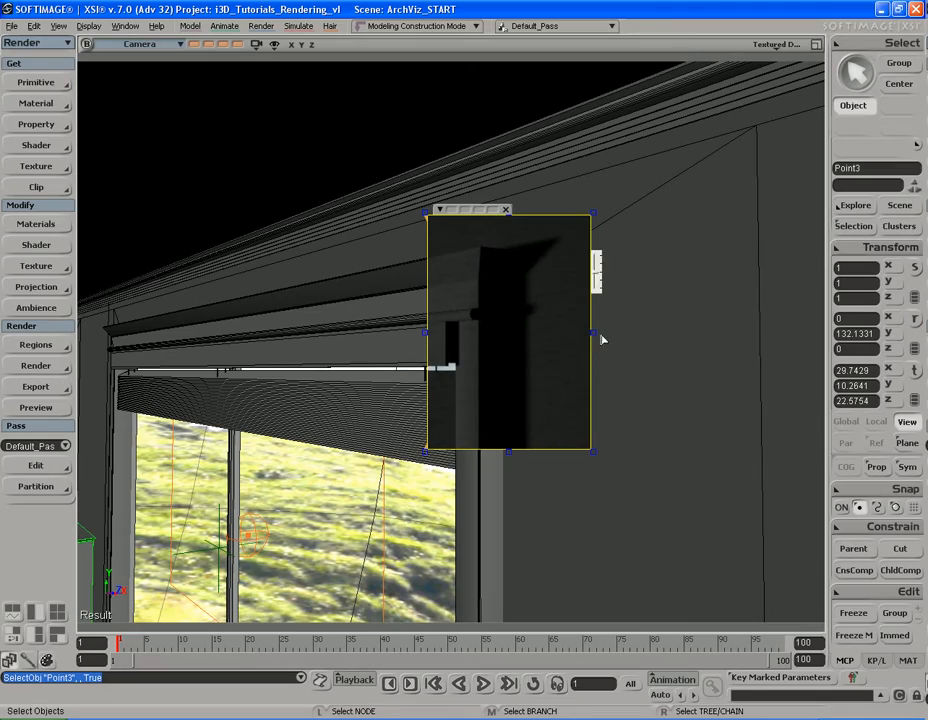
Hide the render region and select the portal light outside the wide window of the adjoining room
key(q)
key(s)
right_drag(630, 362, 320, 480)
drag(320, 480, 376, 472)
right_drag(376, 472, 373, 404)
key(space)
click(508, 372)
key(s)
click(509, 438)
key(f)
key(s)
key(s)
middle_drag(373, 404, 310, 330)
drag(310, 330, 470, 383)
middle_drag(470, 383, 422, 375)
right_drag(422, 375, 414, 356)
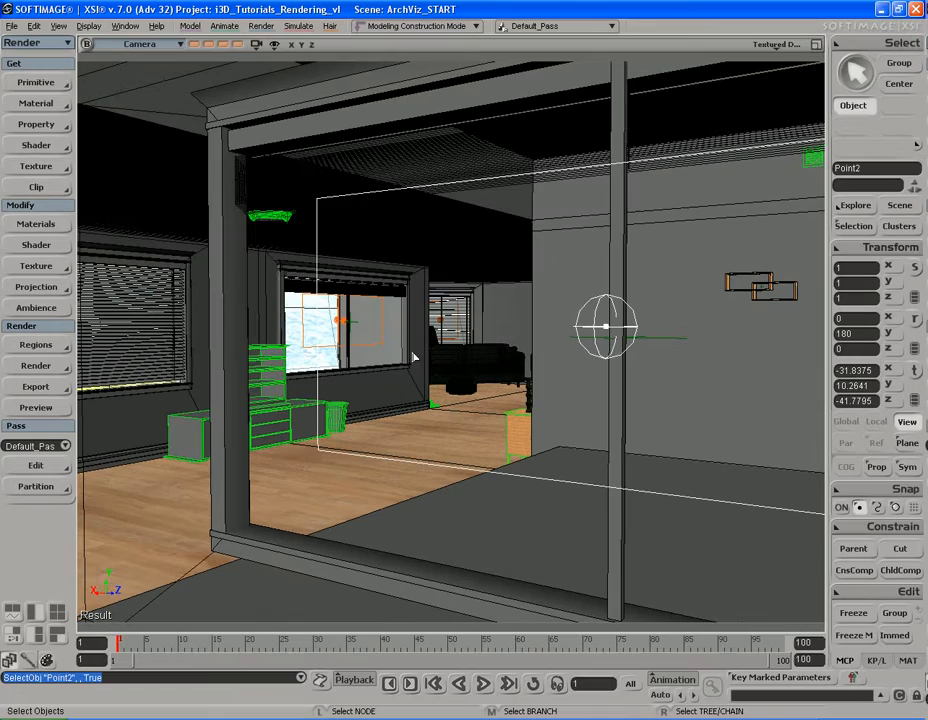
click(406, 289)
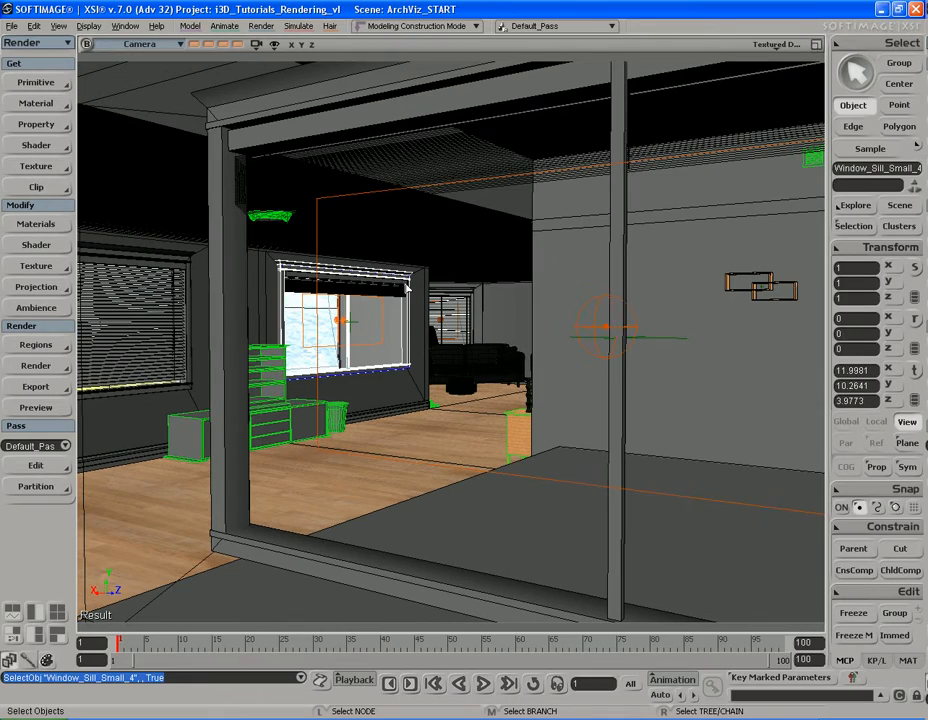
click(606, 327)
From inside the adjoining room, open the selected light's portal shader settings and inspect its multiplier
key(s)
right_drag(437, 344, 607, 356)
key(s)
middle_drag(607, 356, 534, 406)
mouse_move(534, 406)
right_down()
mouse_move(517, 417)
mouse_move(526, 416)
right_up()
key(space)
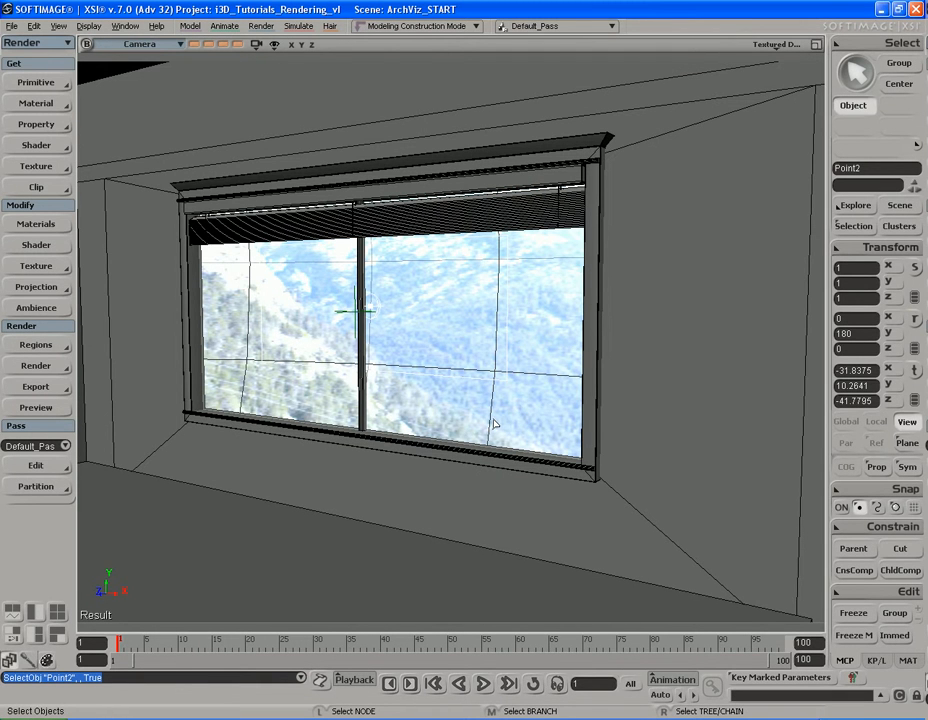
click(36, 244)
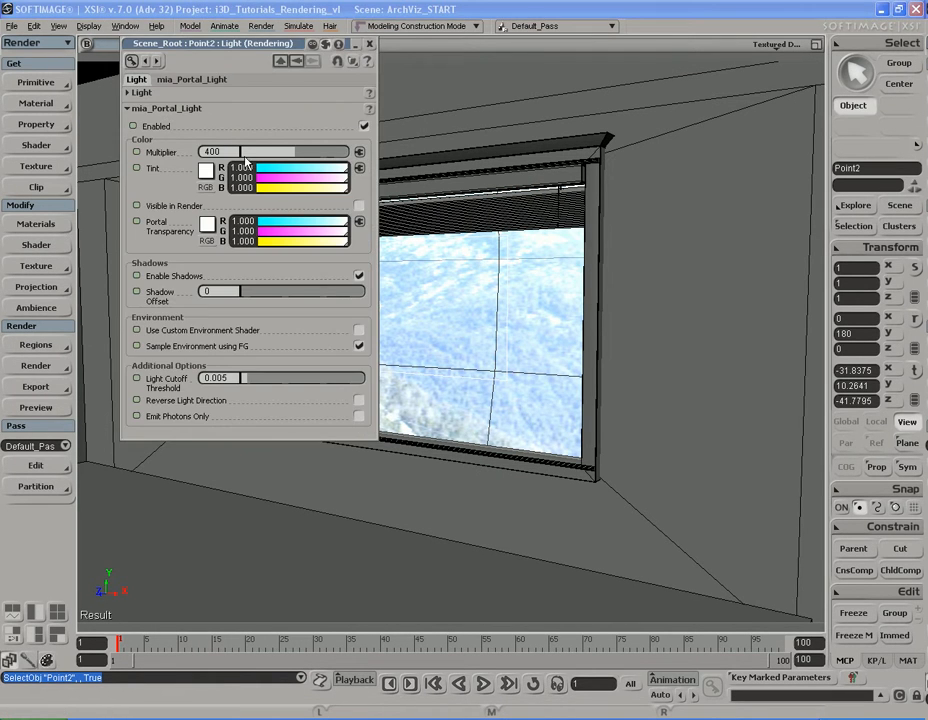
click(215, 151)
Frame the small window's sill in the long room and render a region around the upper corner of its frame
key(s)
right_drag(541, 292, 597, 393)
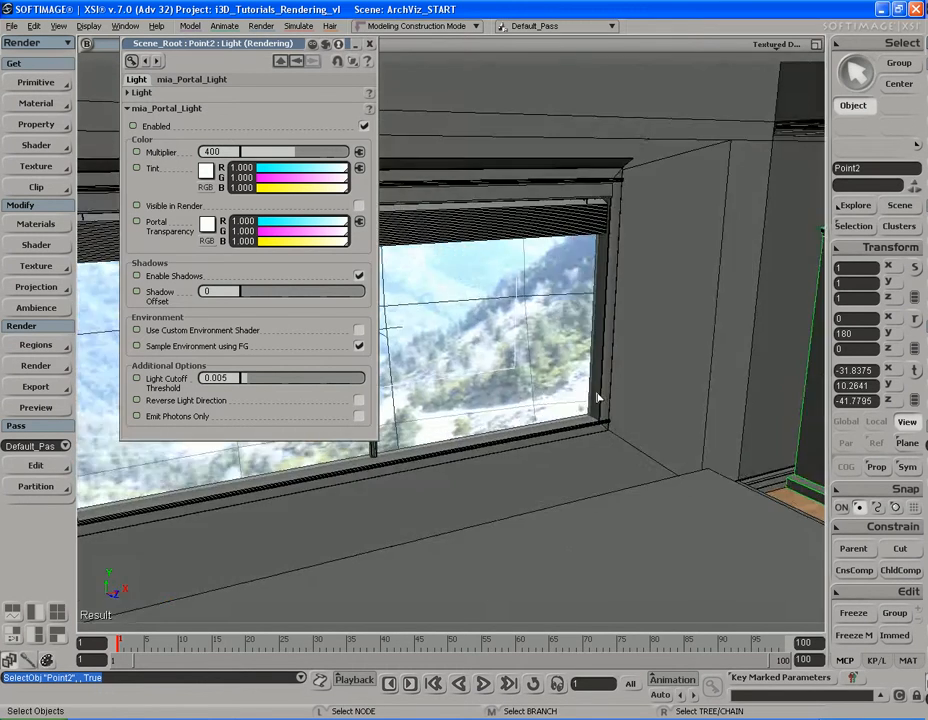
middle_drag(597, 393, 600, 398)
right_drag(600, 398, 563, 404)
scroll(541, 375, up, 3)
key(space)
click(540, 375)
key(f)
key(s)
key(s)
drag(619, 286, 572, 368)
scroll(572, 368, up, 4)
scroll(571, 368, down, 4)
key(q)
drag(470, 181, 650, 344)
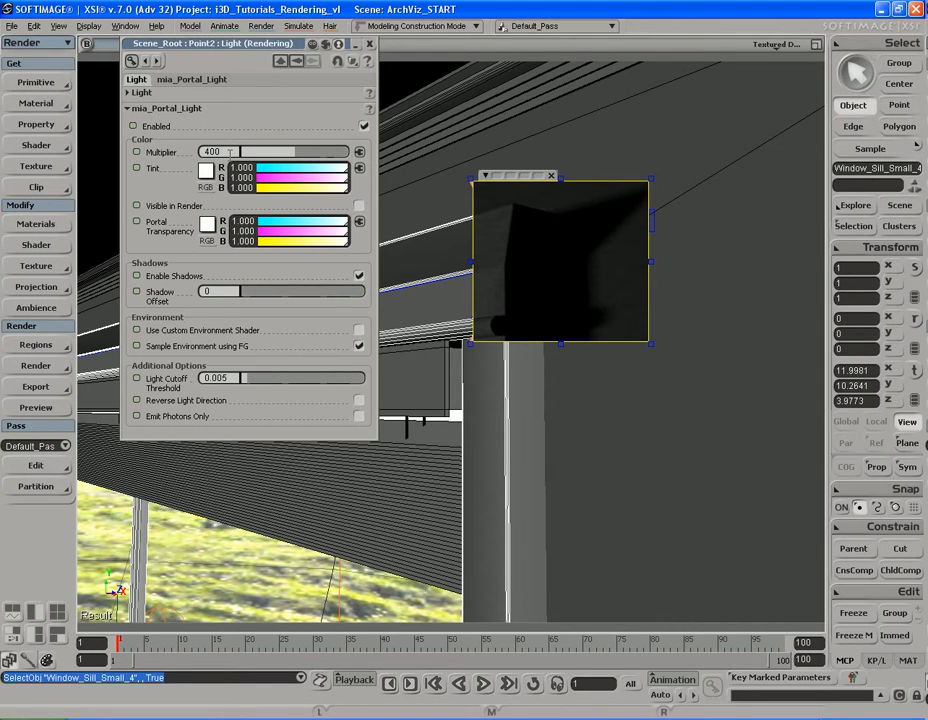
Lower the portal light's multiplier to 200 and finally to 100, judging each value in the region render
click(229, 152)
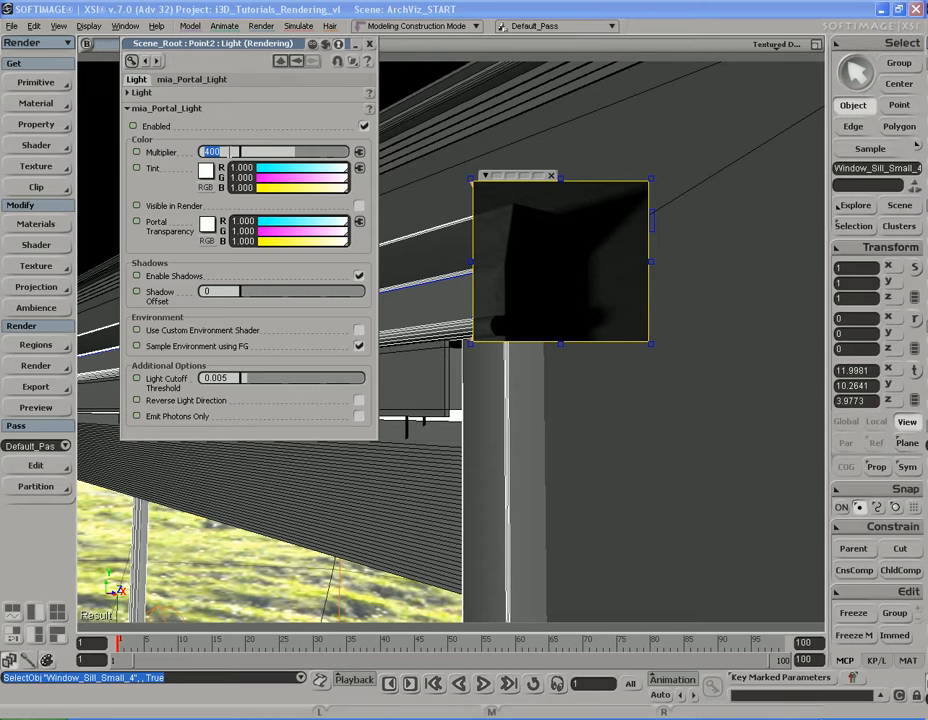
text(200)
key(Return)
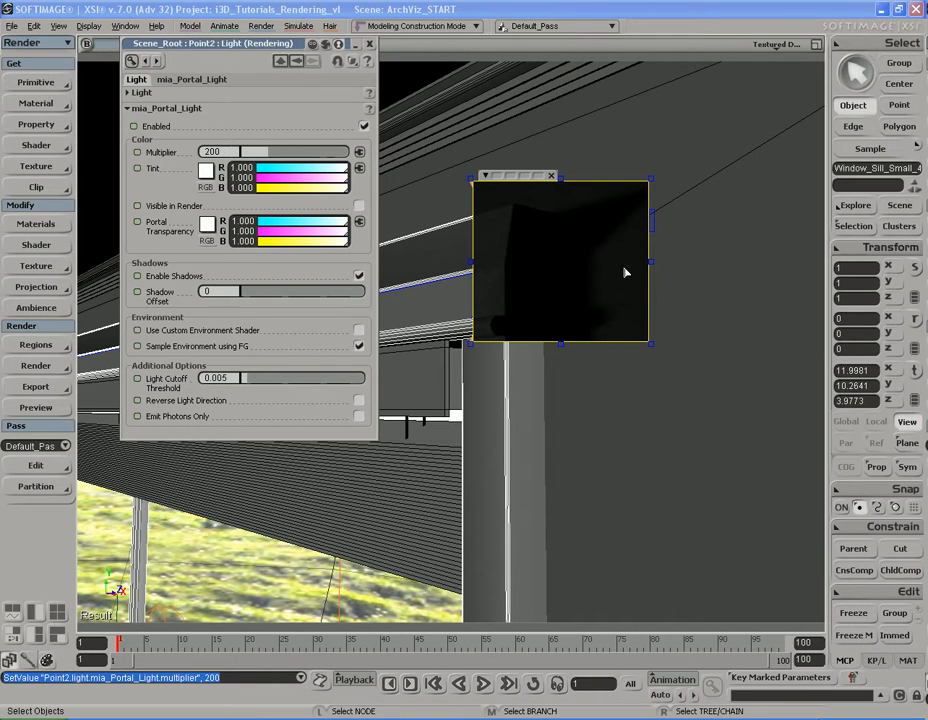
click(230, 150)
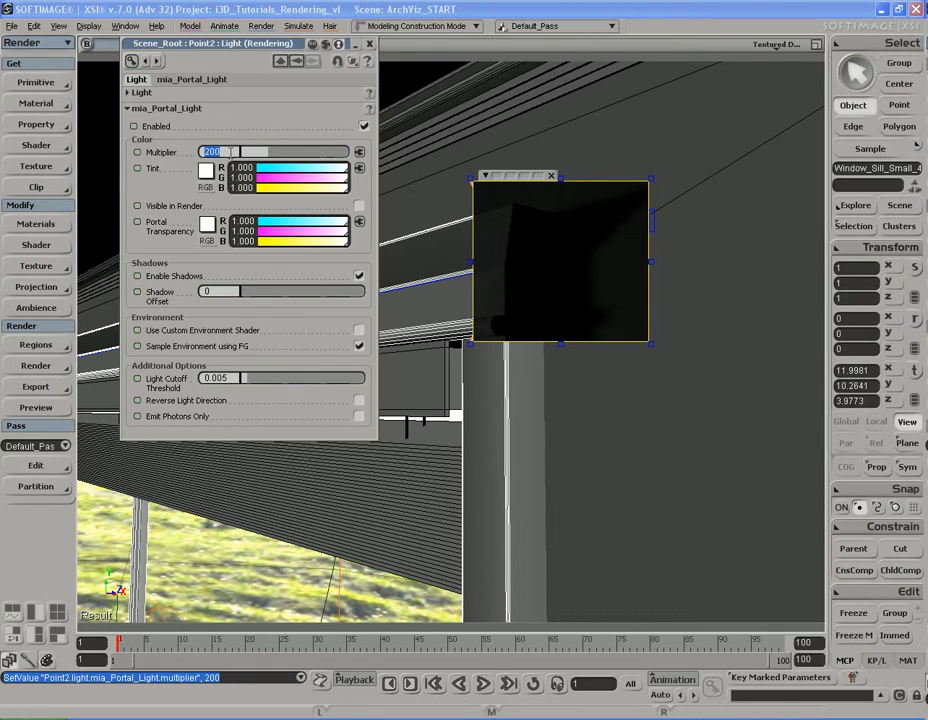
text(100)
key(Return)
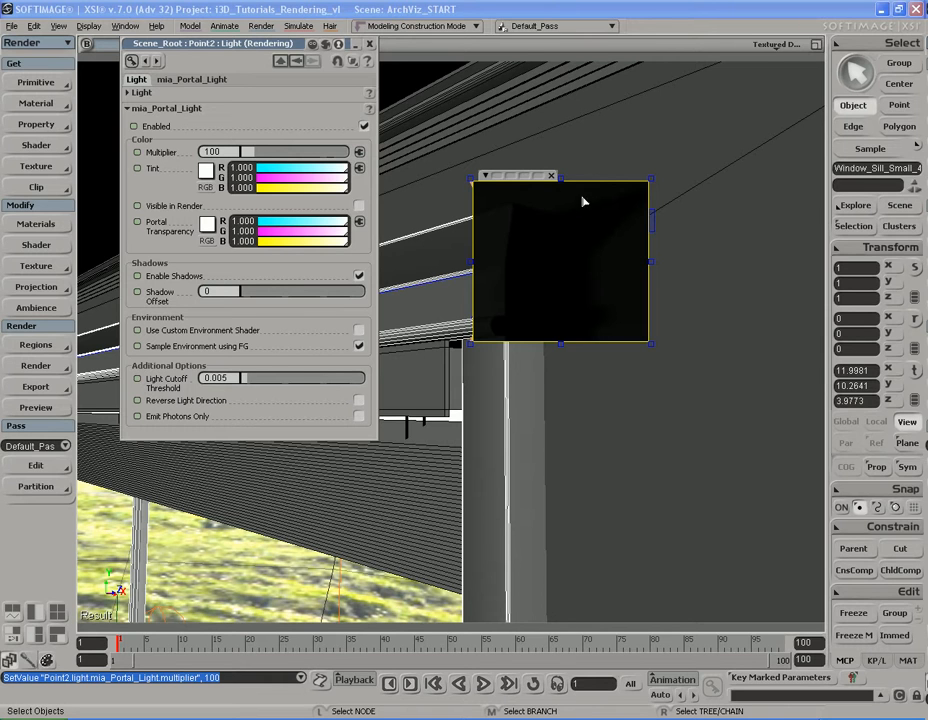
Try a portal light multiplier of 50 and return it to 100
click(232, 151)
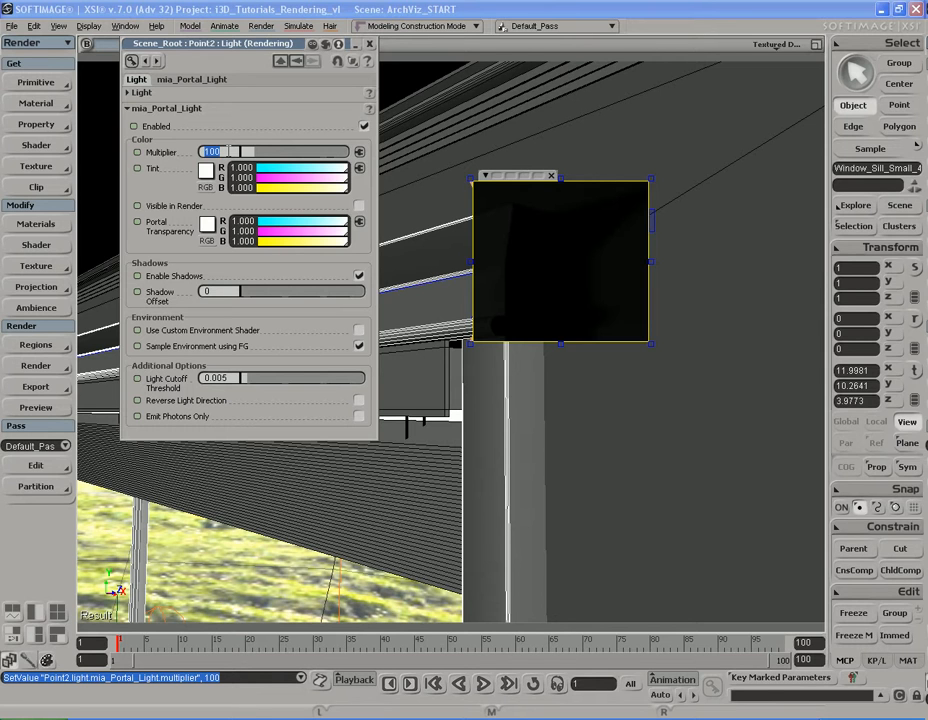
text(50)
key(Return)
double_click(212, 151)
text(100)
key(Return)
Select the room, hide the render region and collapse the portal light's settings
click(232, 378)
click(567, 394)
key(q)
middle_click(574, 391)
key(s)
right_drag(568, 418, 638, 420)
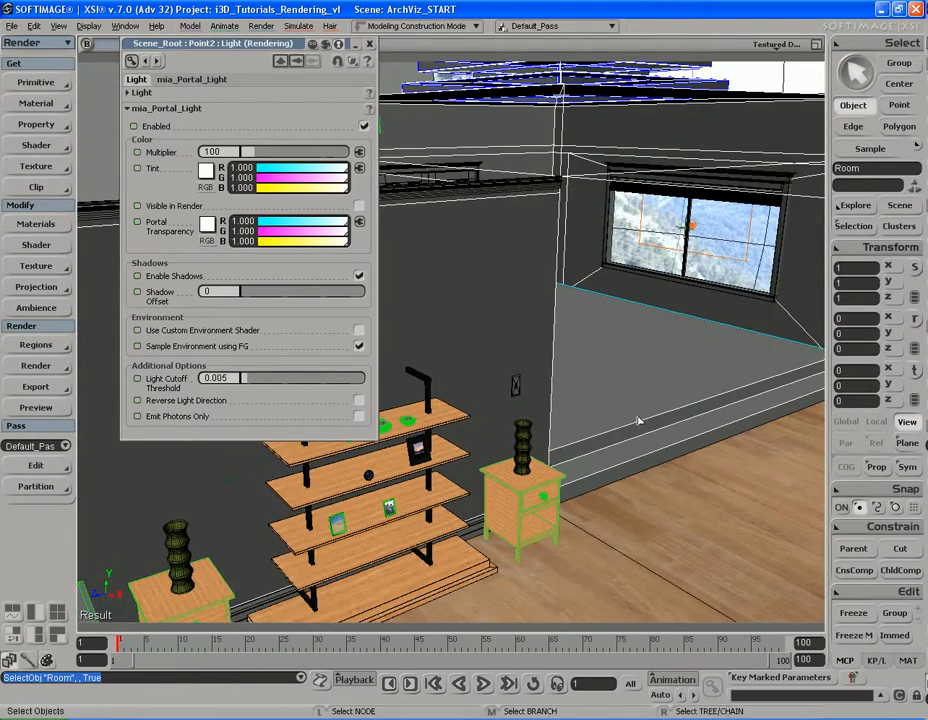
double_click(236, 44)
Examine the windows and their portal lights from inside the rooms and from an outside overview
key(s)
right_drag(650, 327, 496, 356)
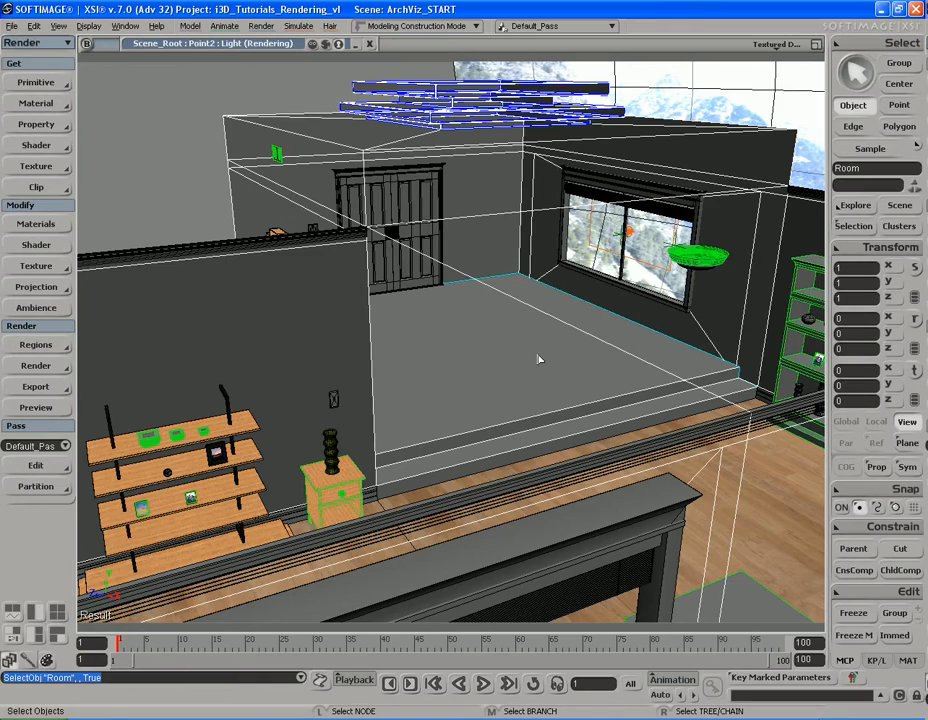
key(s)
right_drag(487, 396, 513, 392)
scroll(537, 400, up, 4)
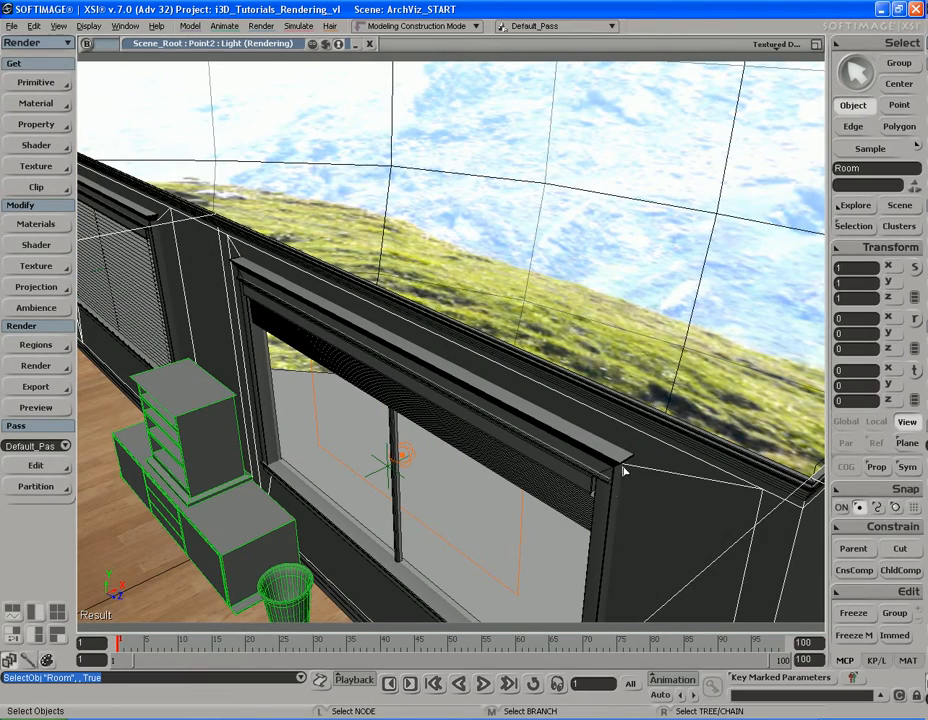
key(s)
right_drag(407, 428, 484, 408)
key(space)
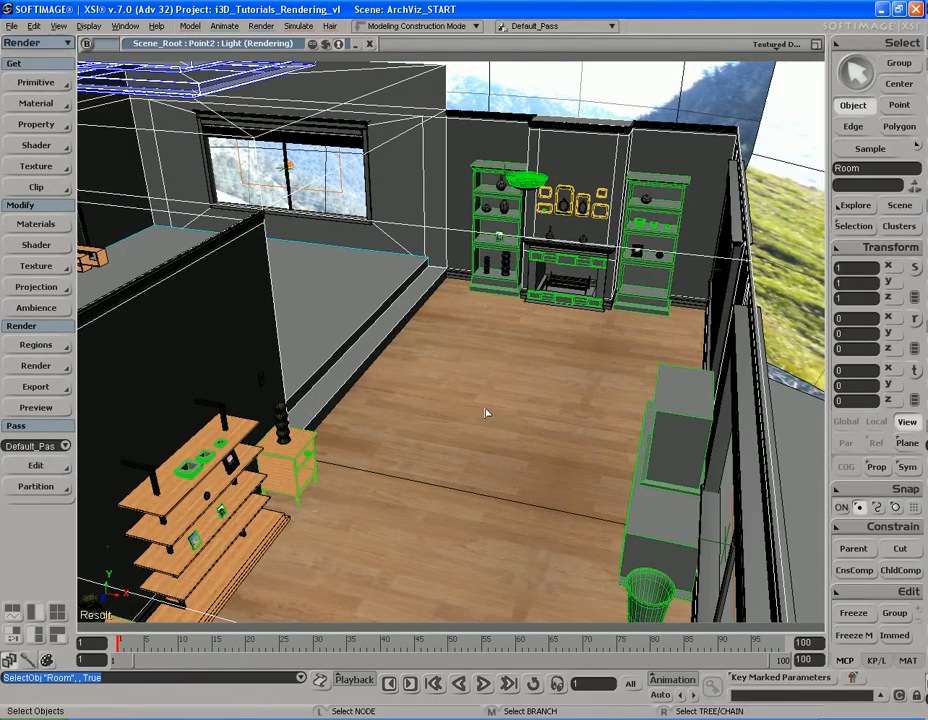
key(s)
right_drag(452, 393, 341, 381)
key(space)
key(s)
key(space)
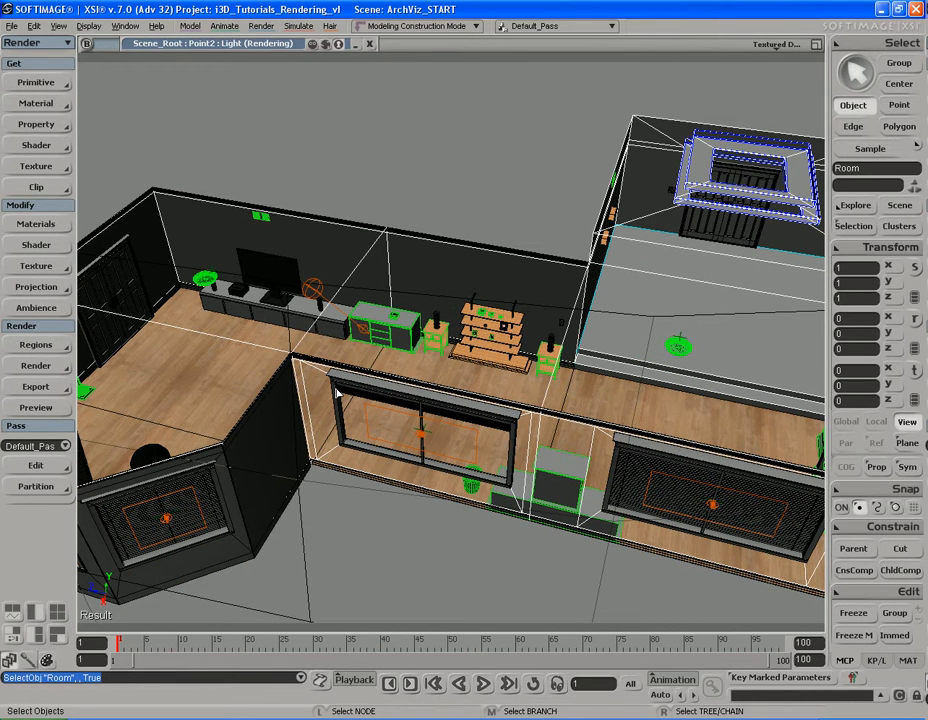
Expand the portal light's collapsed settings and inspect its Light Cutoff Threshold
click(245, 44)
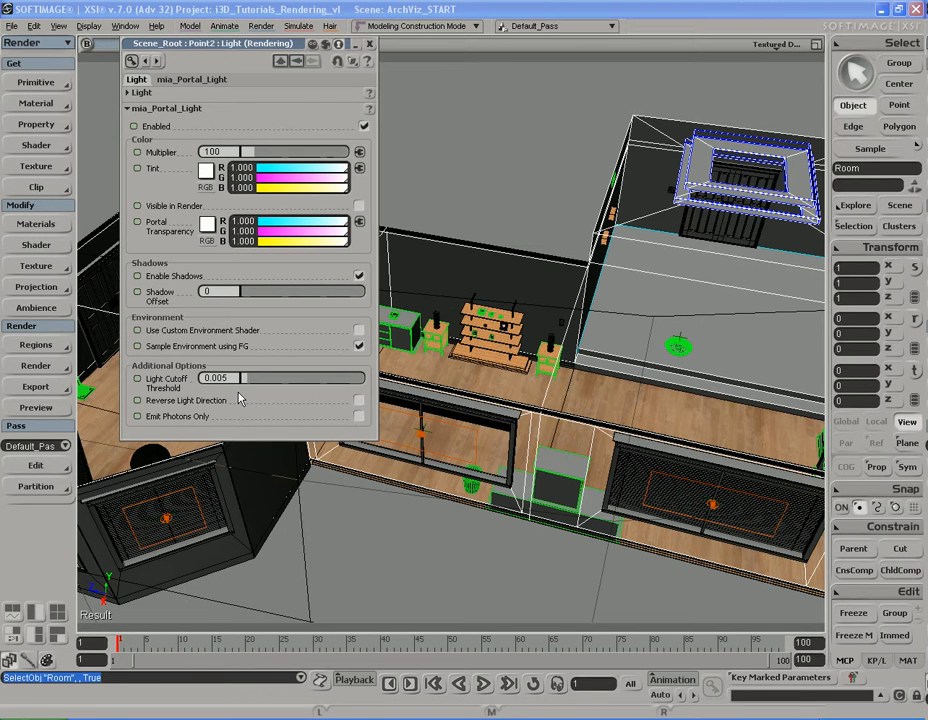
click(232, 378)
click(231, 378)
double_click(236, 378)
click(234, 378)
double_click(234, 378)
click(237, 379)
text(s)
key(BackSpace)
key(Return)
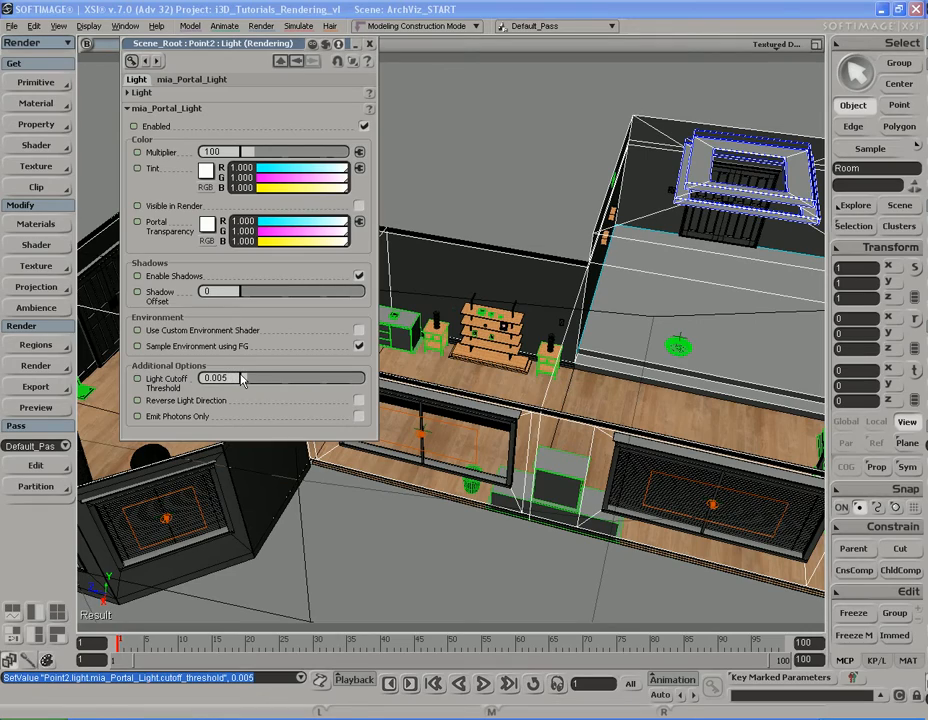
Frame the upper corner of the wide window from inside the long room and render a preview of the pass
key(s)
right_drag(558, 319, 592, 309)
drag(592, 309, 539, 331)
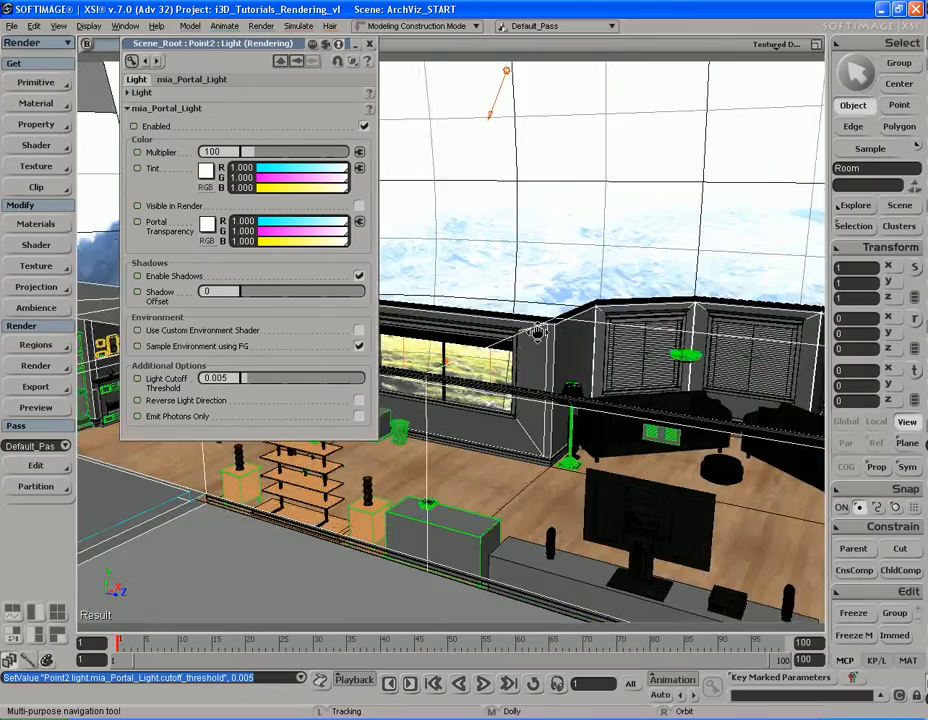
middle_drag(539, 331, 541, 338)
key(s)
right_drag(593, 371, 603, 326)
key(s)
middle_drag(603, 326, 613, 298)
drag(613, 298, 584, 352)
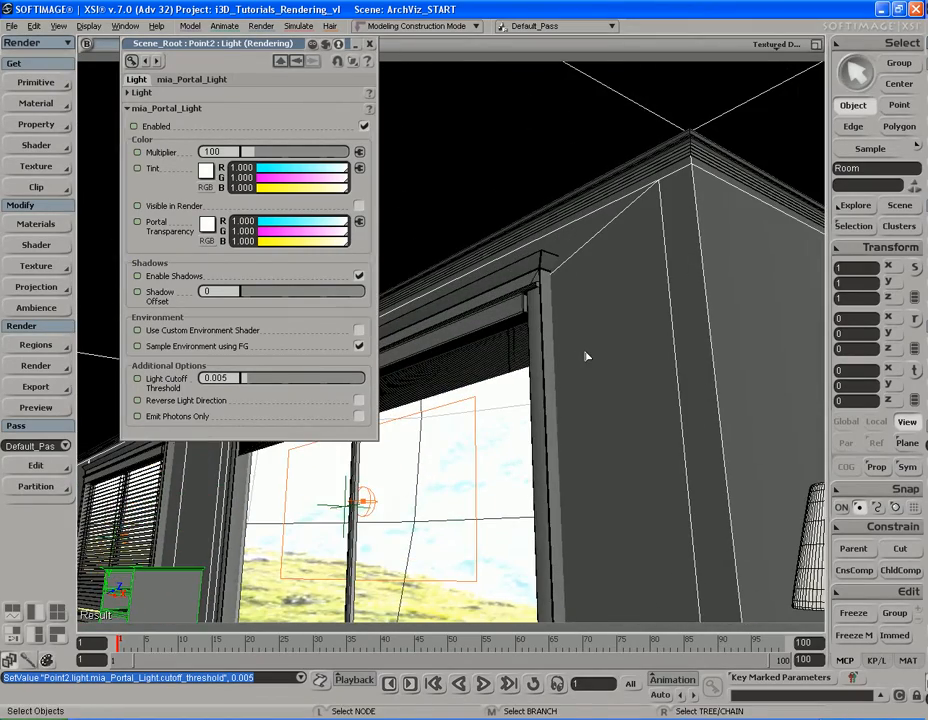
key(shift+r)
drag(268, 153, 615, 76)
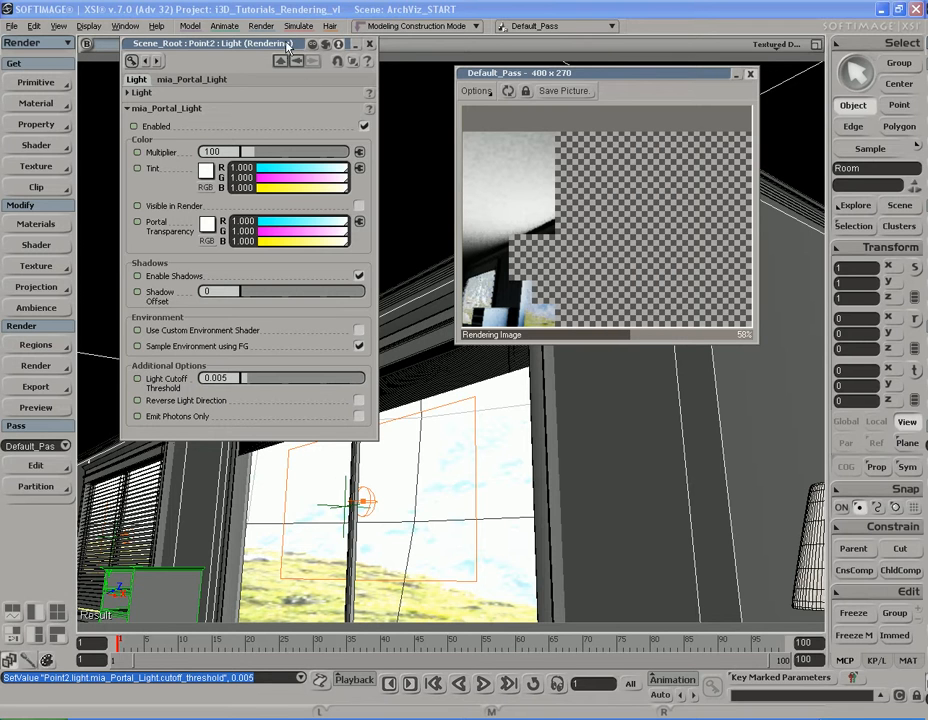
Collapse the light settings and open the scene explorer over an outside overview of the whole model
drag(288, 45, 250, 65)
double_click(220, 66)
key(s)
right_drag(468, 306, 525, 361)
scroll(446, 379, down, 5)
key(s)
scroll(525, 361, down, 2)
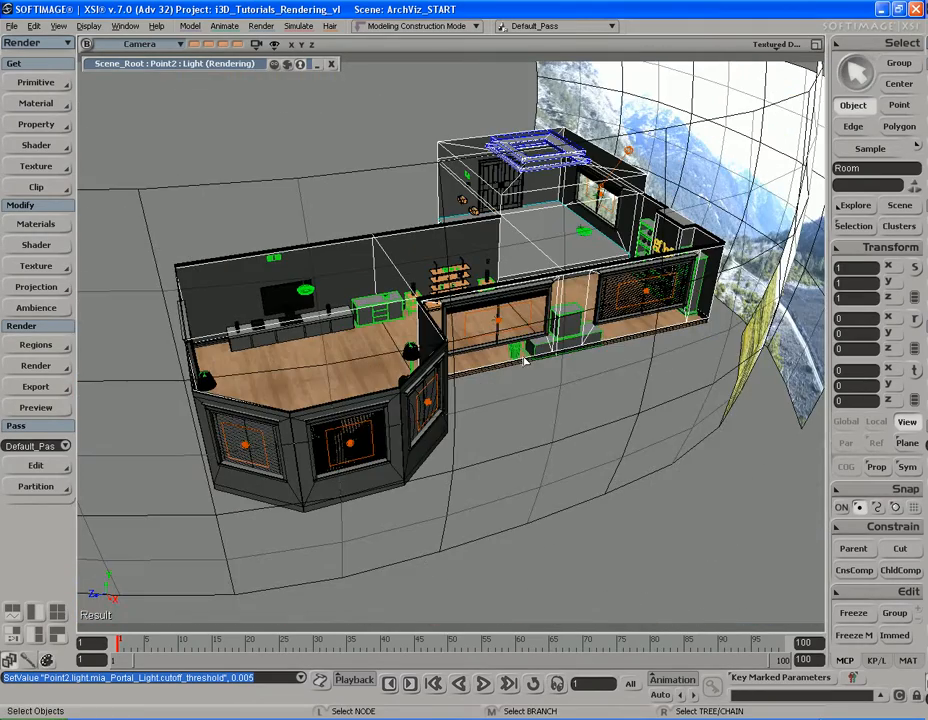
key(8)
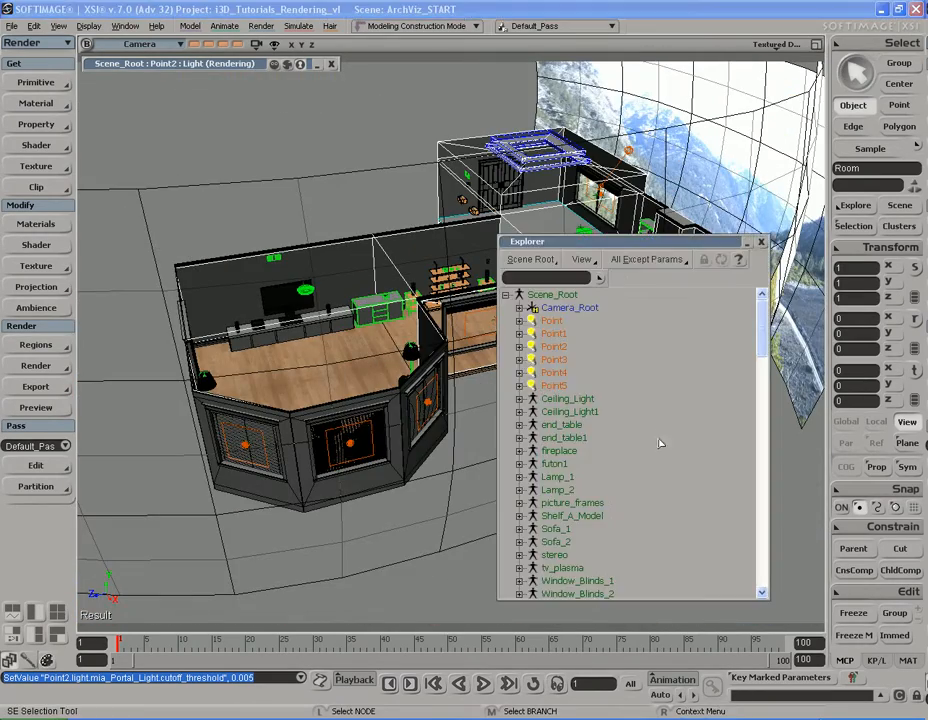
Select the point lights one by one in the scene explorer to identify which window each one belongs to
click(557, 323)
click(561, 386)
click(558, 347)
click(558, 334)
click(552, 321)
click(554, 334)
click(555, 347)
click(556, 360)
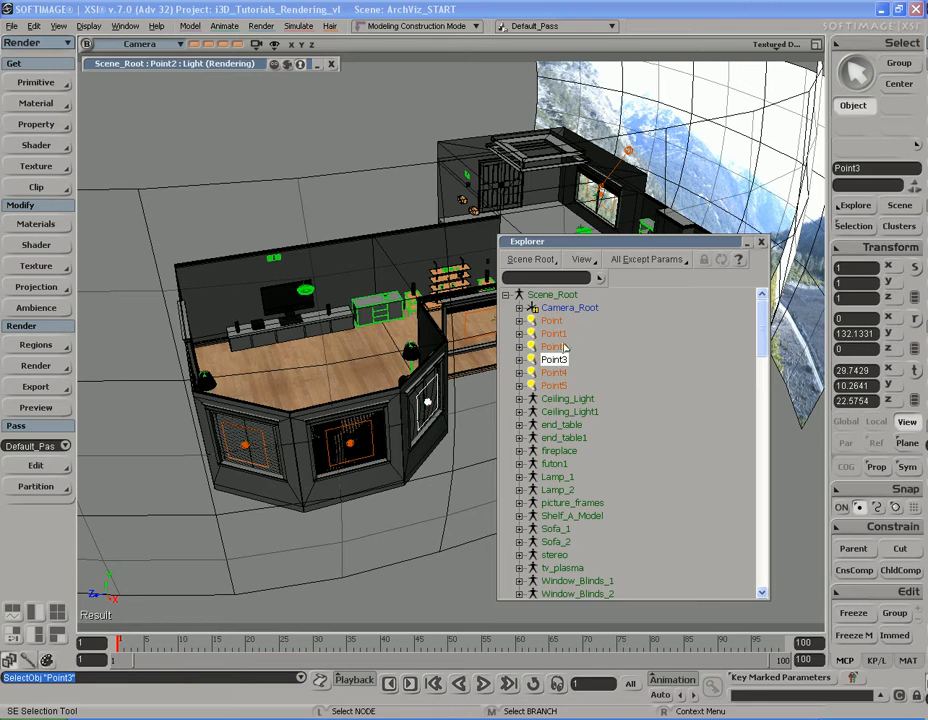
drag(594, 243, 177, 81)
key(s)
right_drag(631, 384, 621, 426)
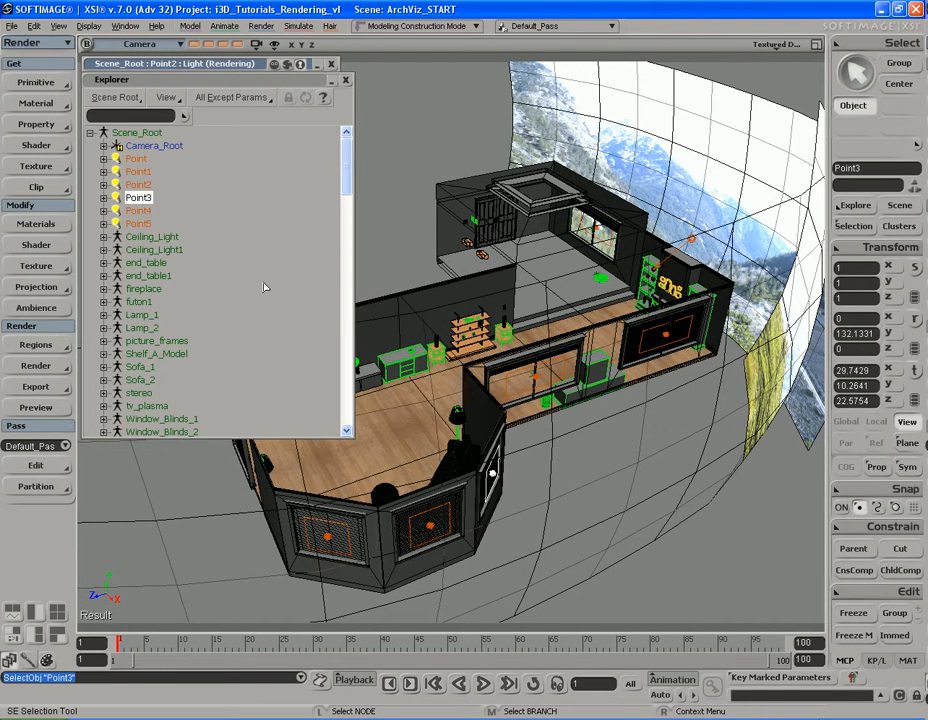
Rename the lights Point, Point1 and Point2 together as "Large Window Lights 1" and check the new names
click(137, 160)
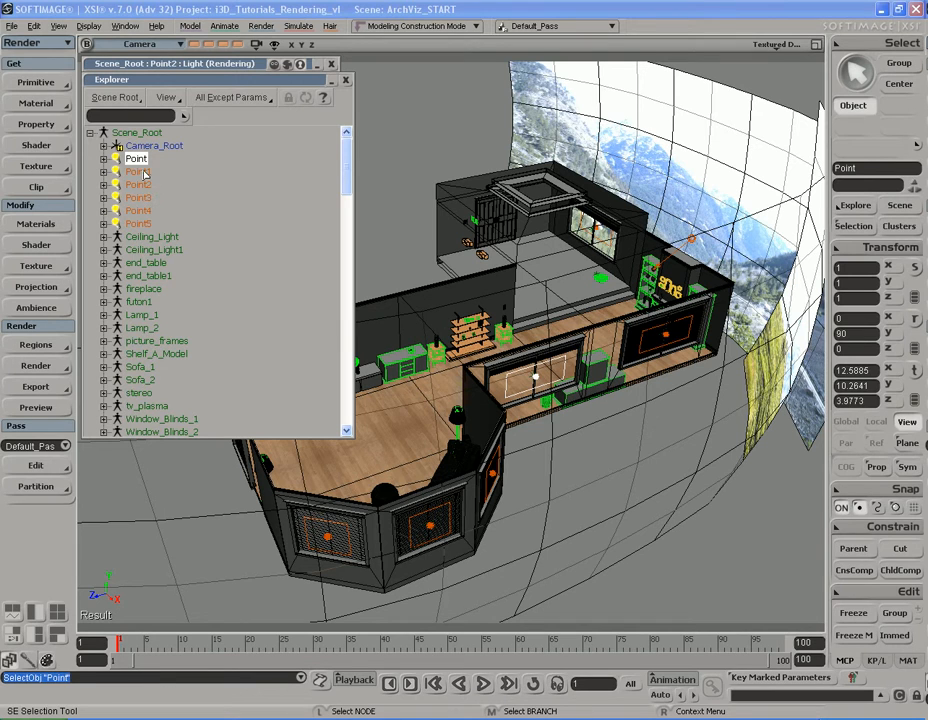
ctrl+click(140, 172)
ctrl+click(145, 186)
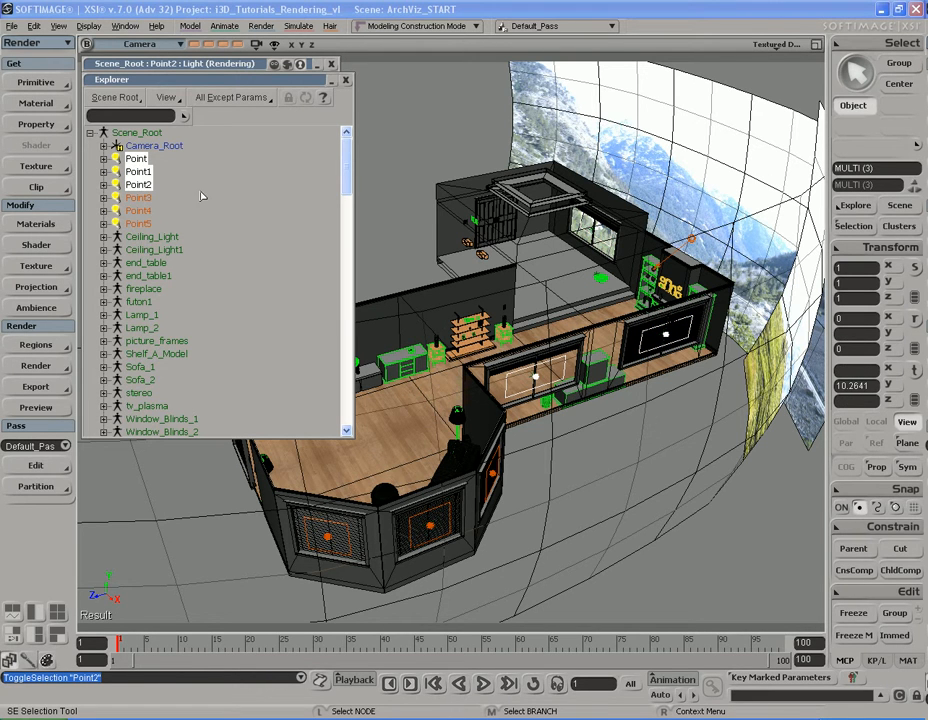
key(Return)
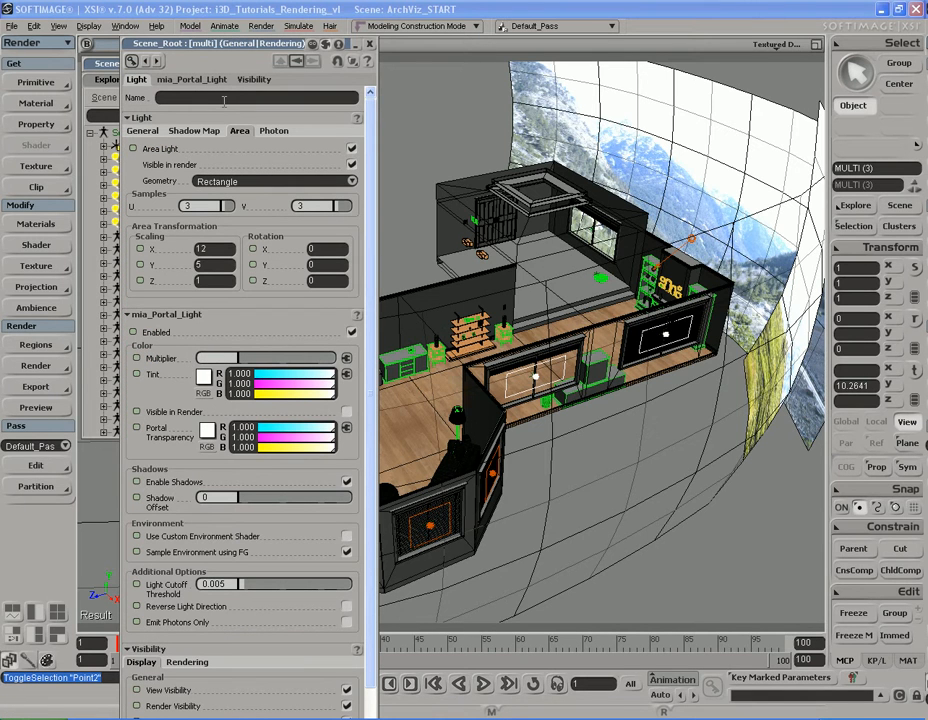
text(L)
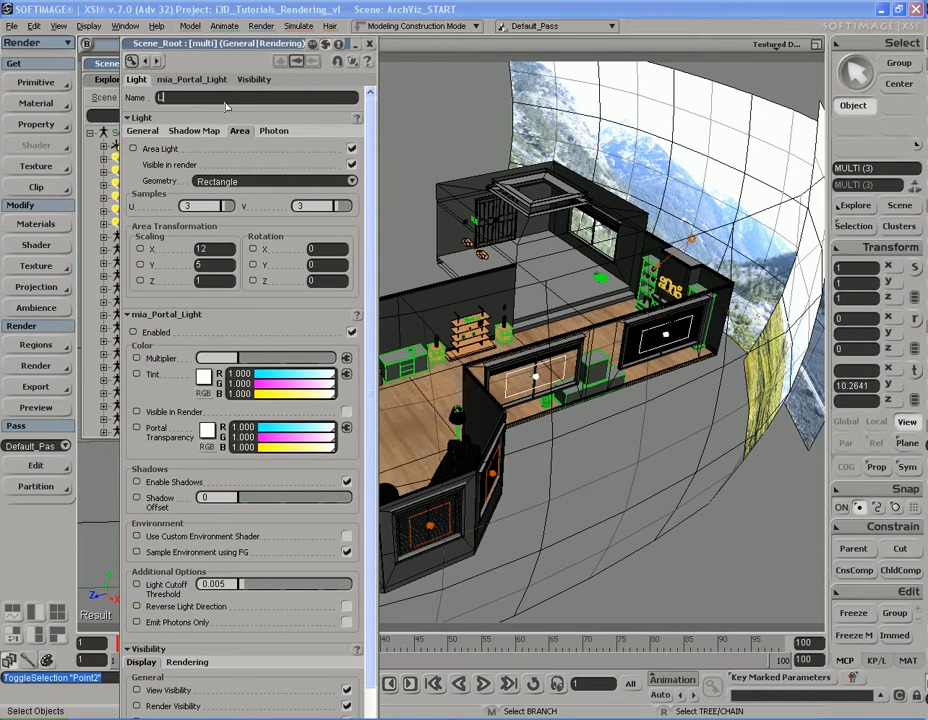
text(arge Window Lights 1)
key(Return)
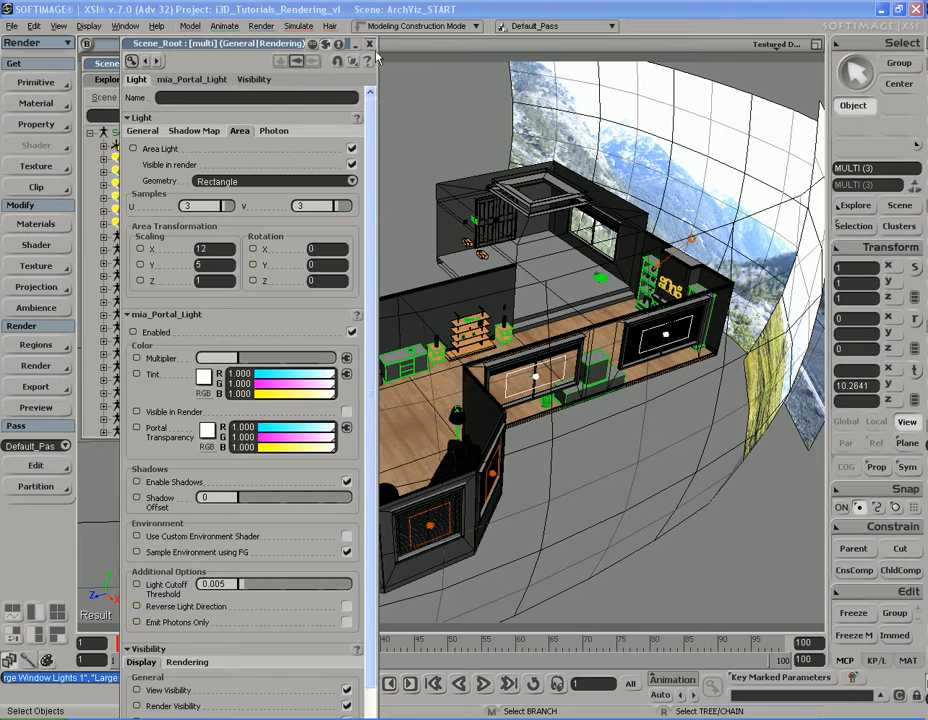
click(369, 44)
click(180, 159)
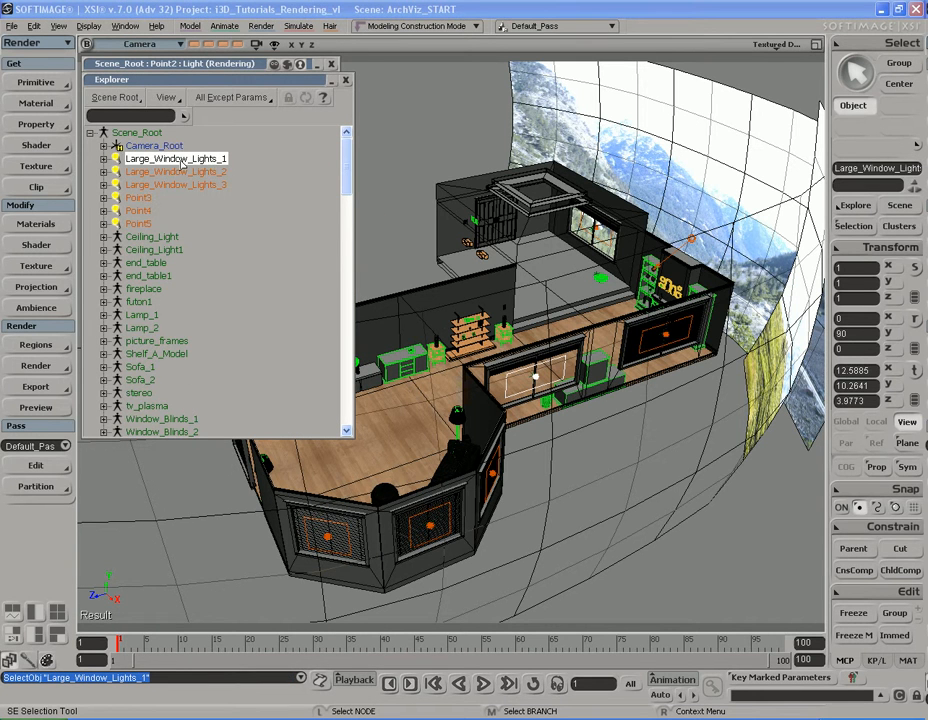
click(175, 185)
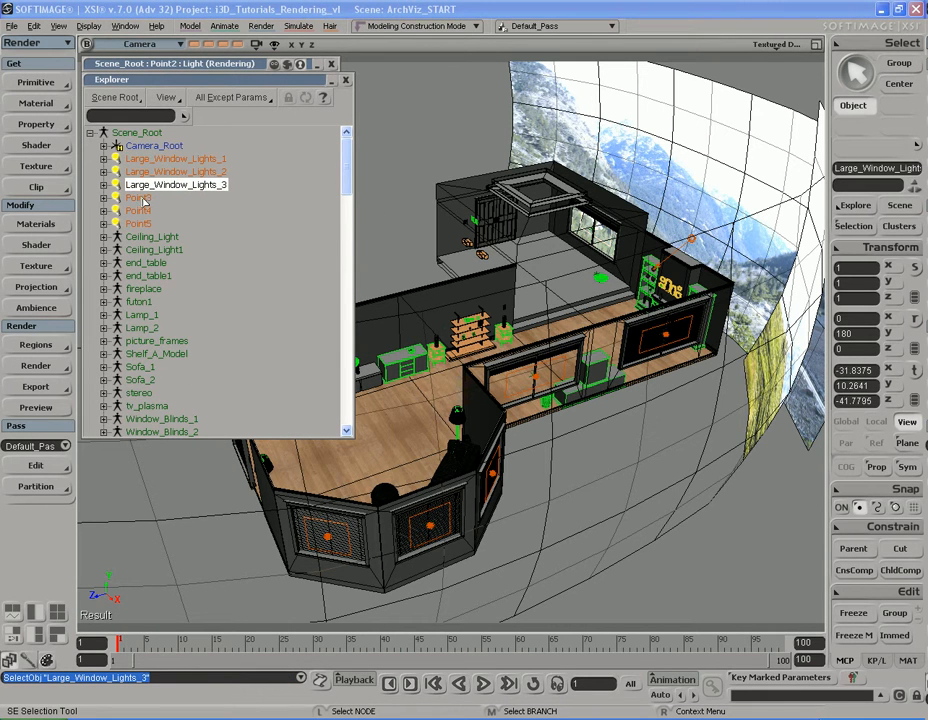
Rename the lights Point3, Point4 and Point5 together as "Small Window Lights"
click(138, 198)
shift+click(140, 224)
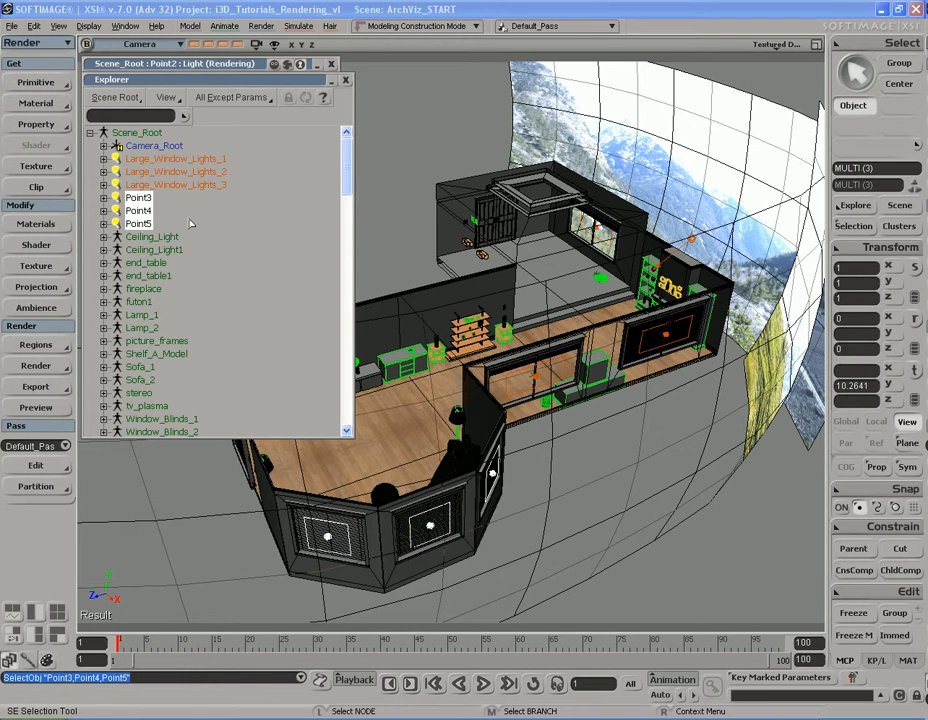
key(Return)
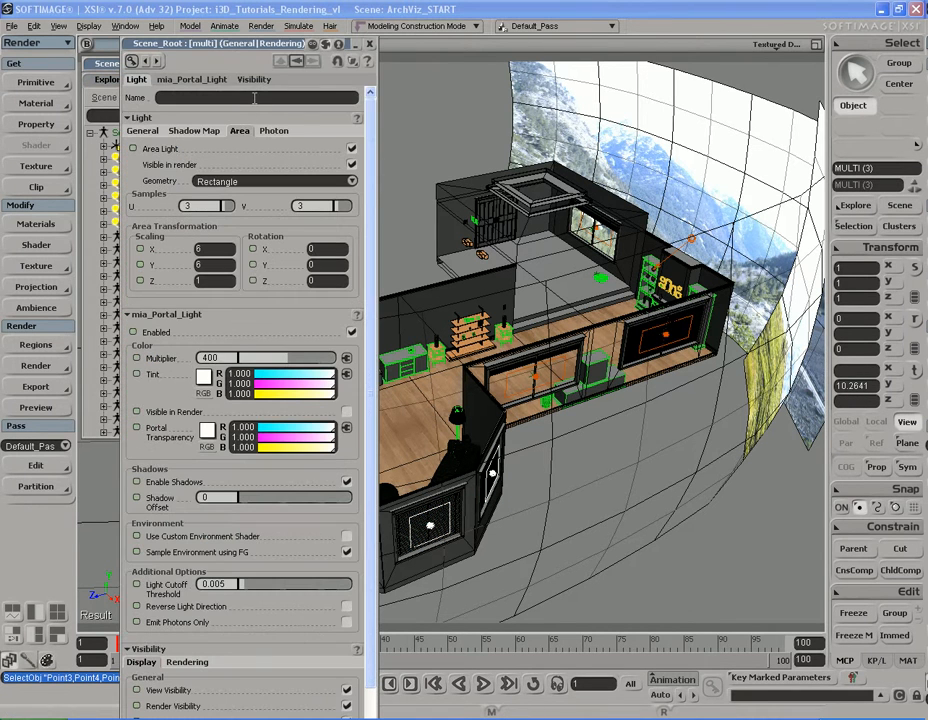
click(254, 97)
text(Small)
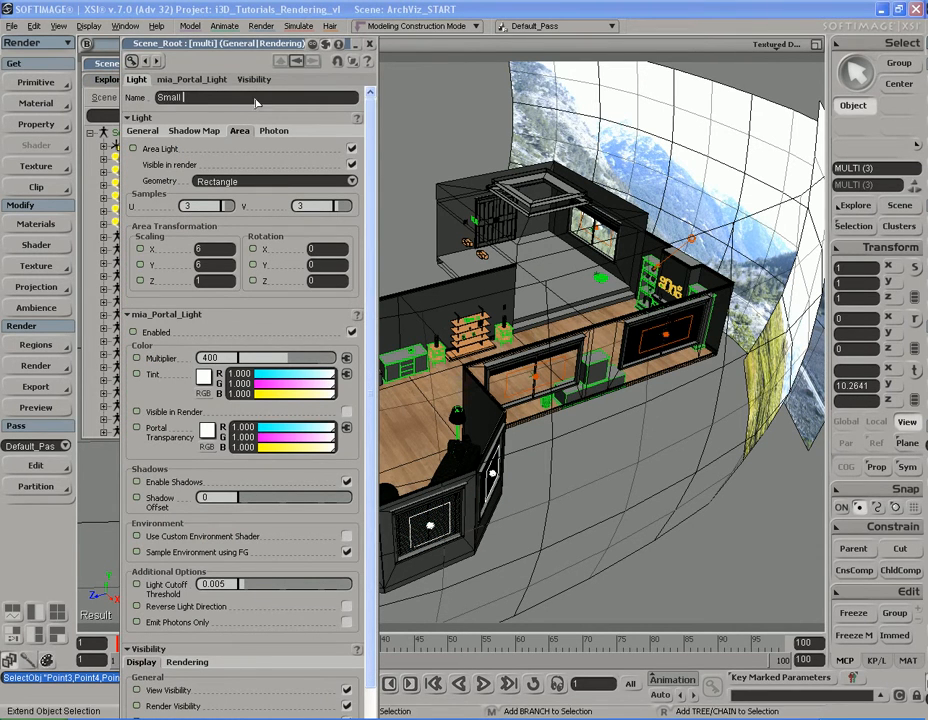
text( Window L)
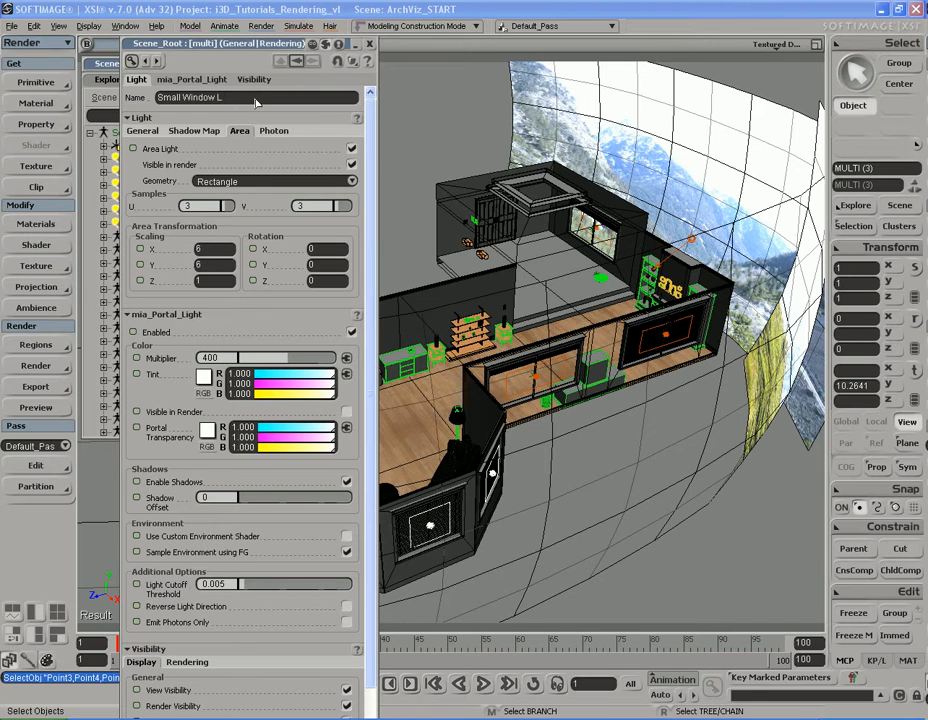
text(ights)
key(Return)
click(370, 44)
Go through the renamed small and large window lights to check which window each one lights
click(208, 199)
click(209, 212)
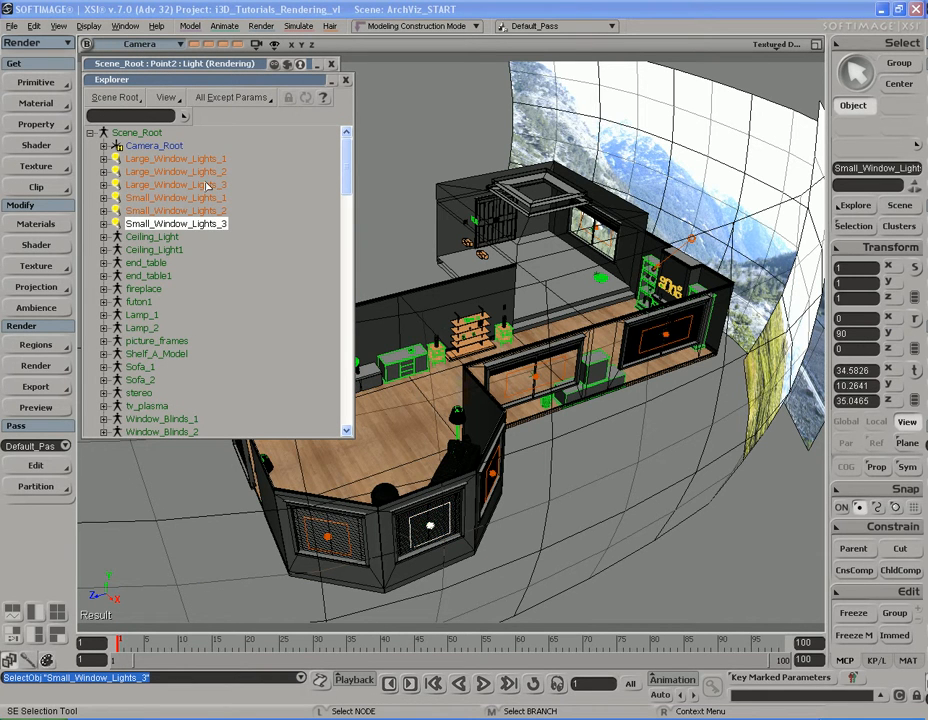
click(207, 184)
click(207, 172)
click(207, 159)
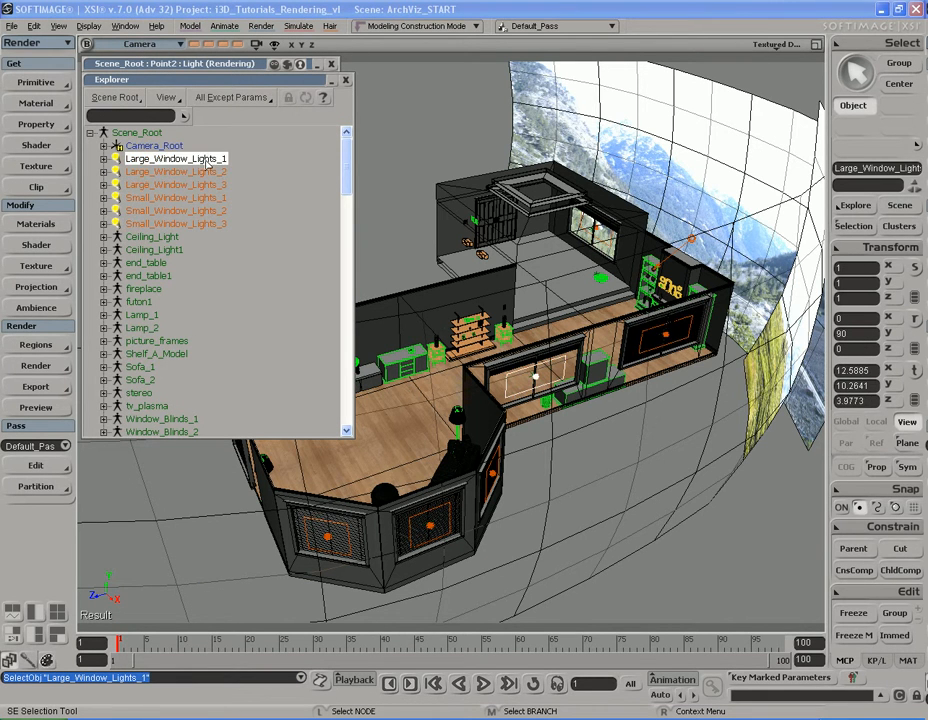
click(207, 172)
click(207, 184)
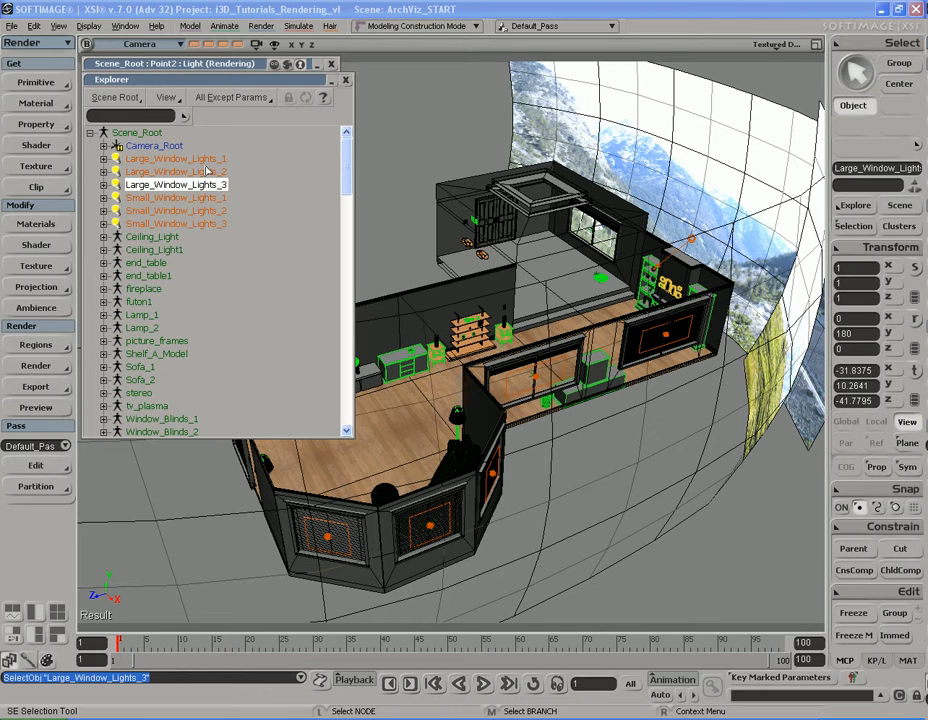
Hide Large_Window_Lights_1 and 2 and all three Small_Window_Lights, keeping only Large_Window_Lights_3 active
click(207, 159)
ctrl+click(207, 172)
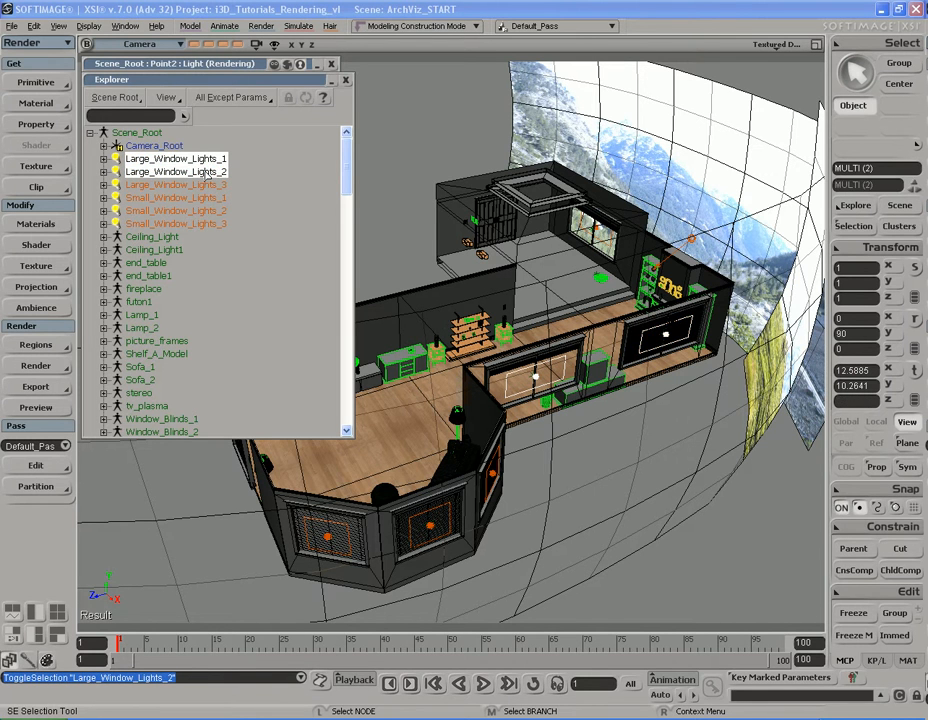
ctrl+click(200, 198)
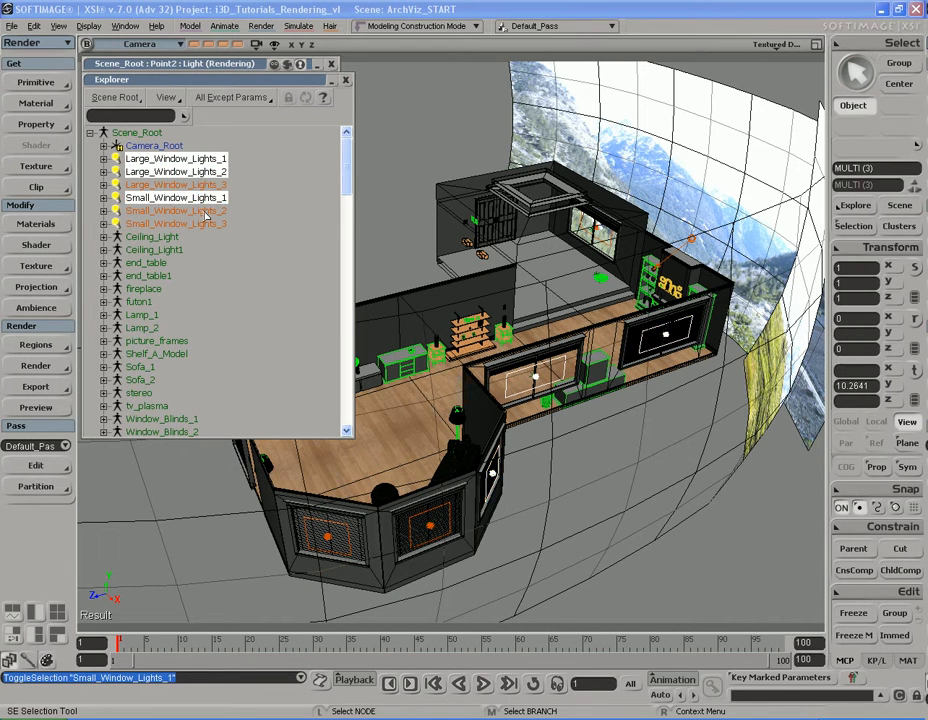
ctrl+click(200, 210)
ctrl+click(195, 223)
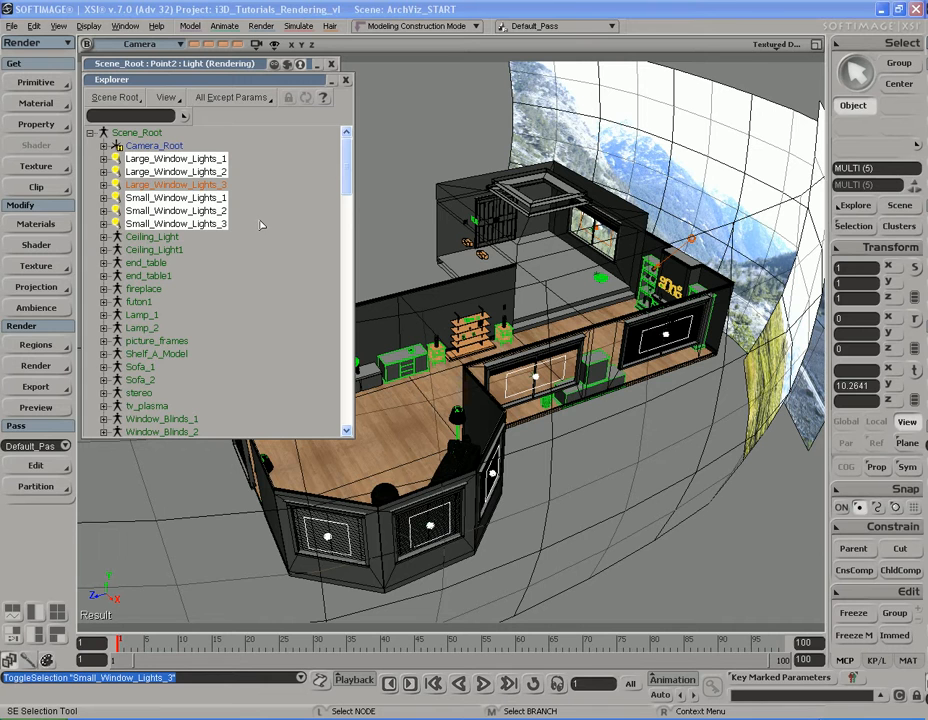
key(h)
click(345, 79)
Frame the Window_Sill_Small_4 window from inside the room, render a preview and lock it as a comparison reference
key(s)
right_drag(478, 404, 550, 384)
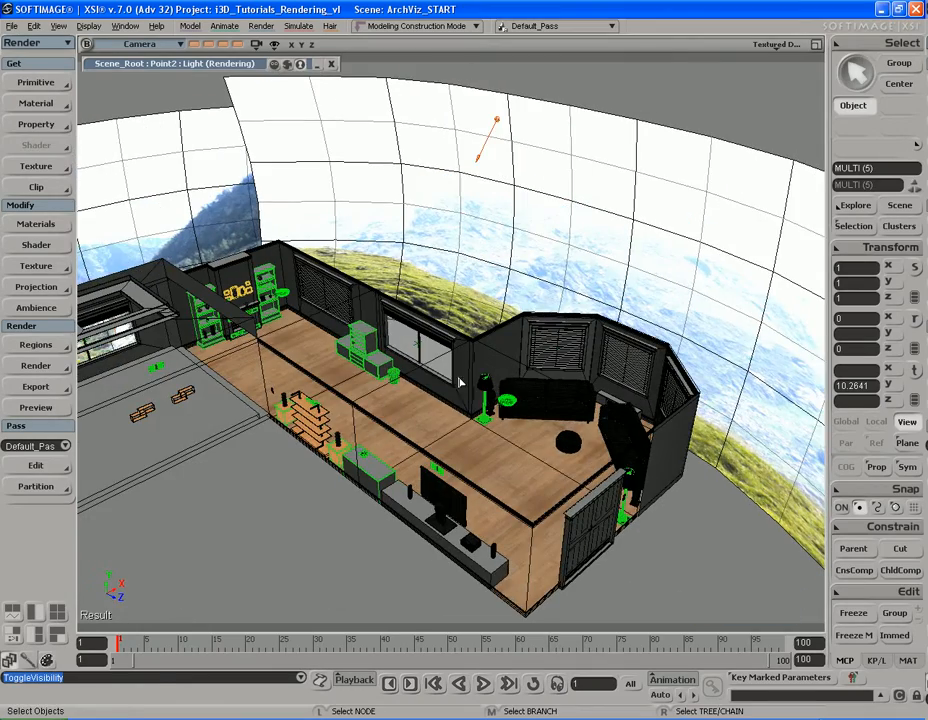
click(451, 357)
key(f)
key(s)
right_drag(507, 442, 499, 358)
drag(527, 327, 497, 365)
middle_drag(497, 365, 479, 375)
key(s)
key(s)
key(q)
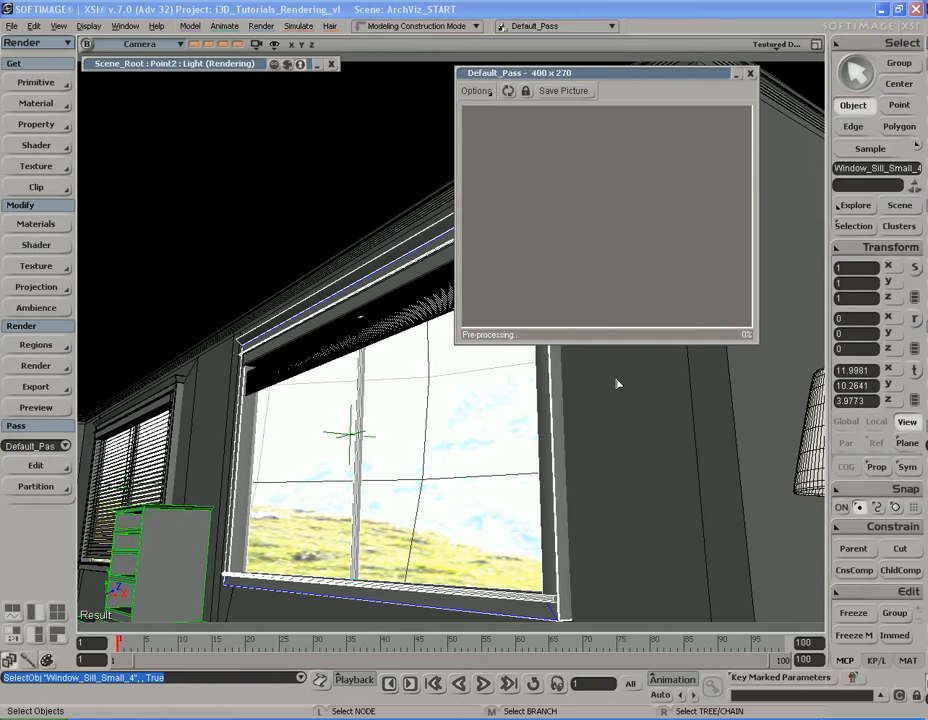
drag(672, 75, 296, 116)
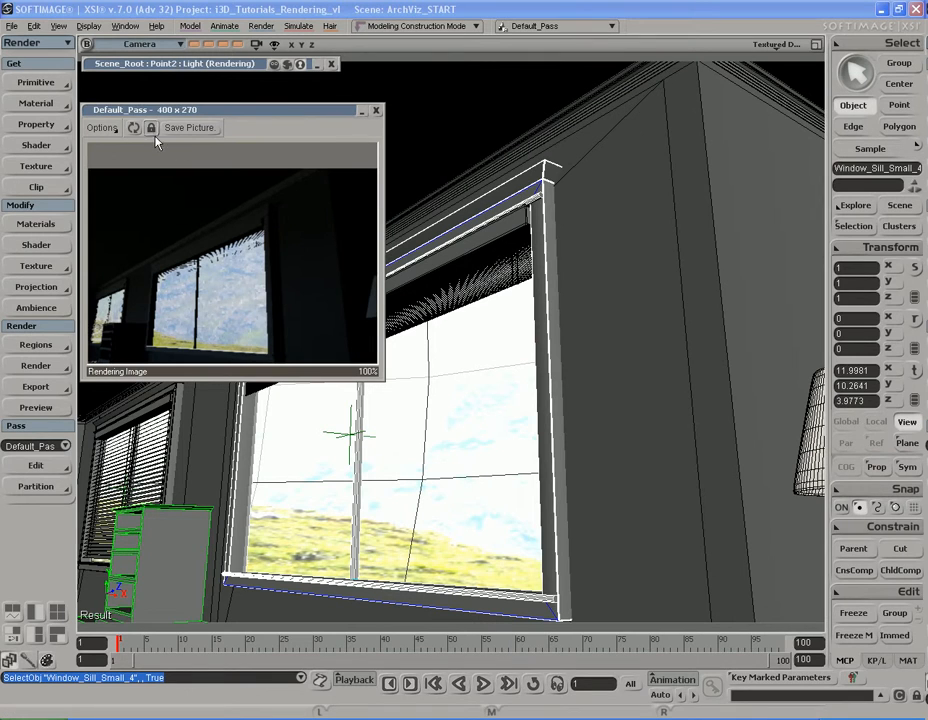
click(152, 129)
Set the Light Cutoff Threshold of Large_Window_Lights_3 to 0.02 and compare a new preview render with the locked one
click(205, 66)
drag(205, 68, 588, 76)
click(563, 407)
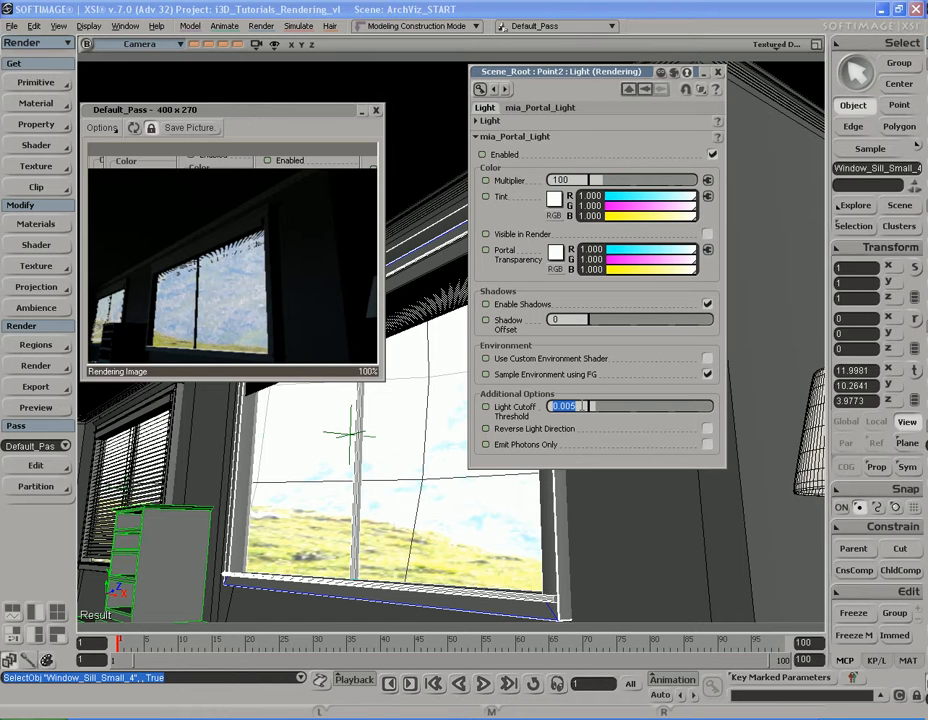
text(0.02)
key(Return)
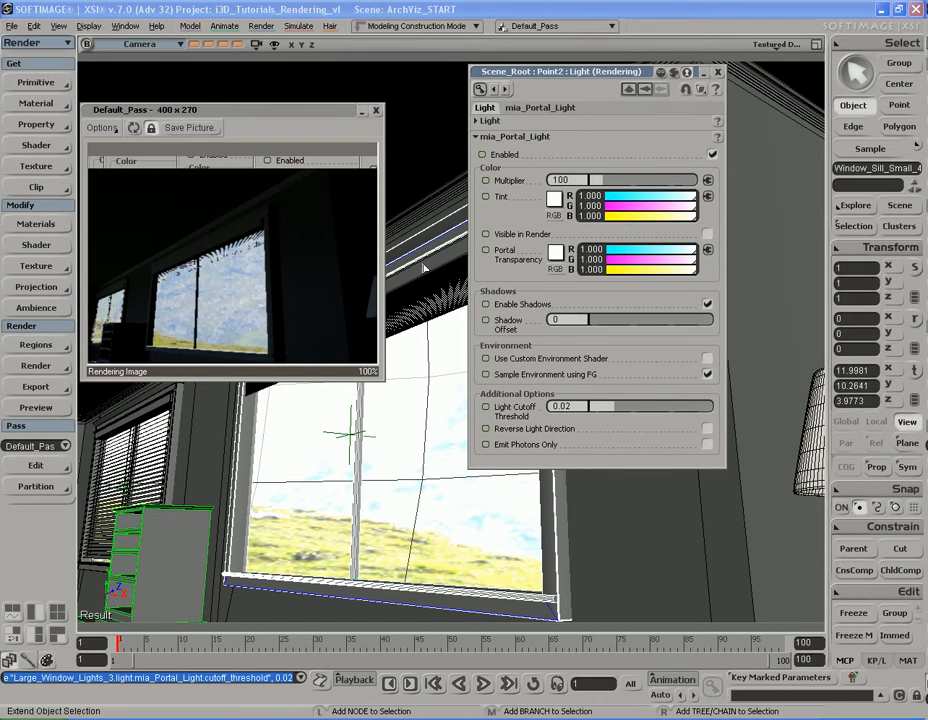
key(shift+r)
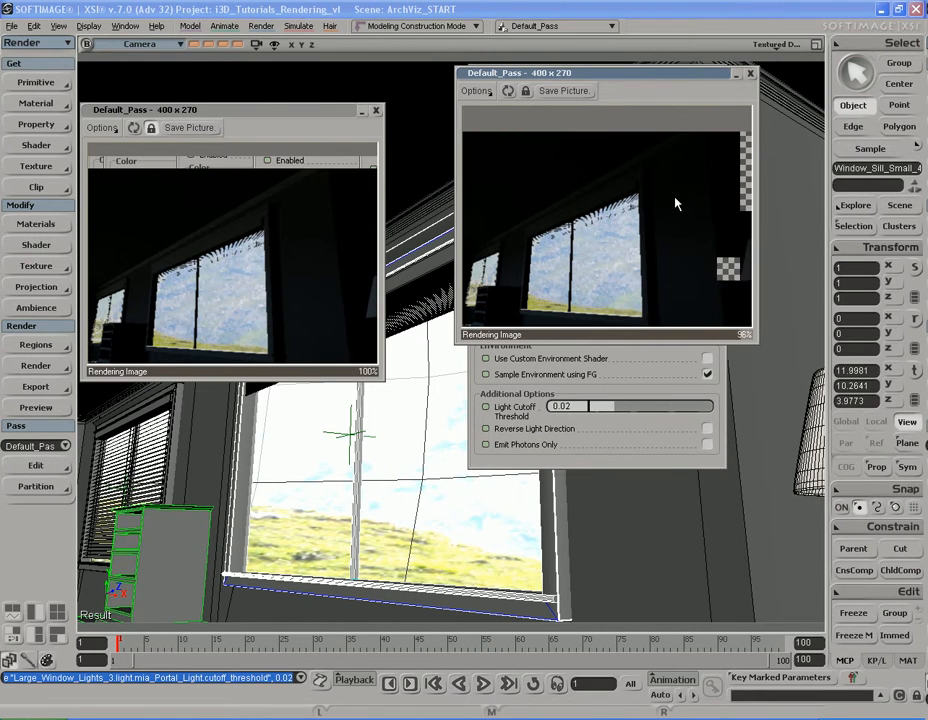
drag(619, 78, 558, 116)
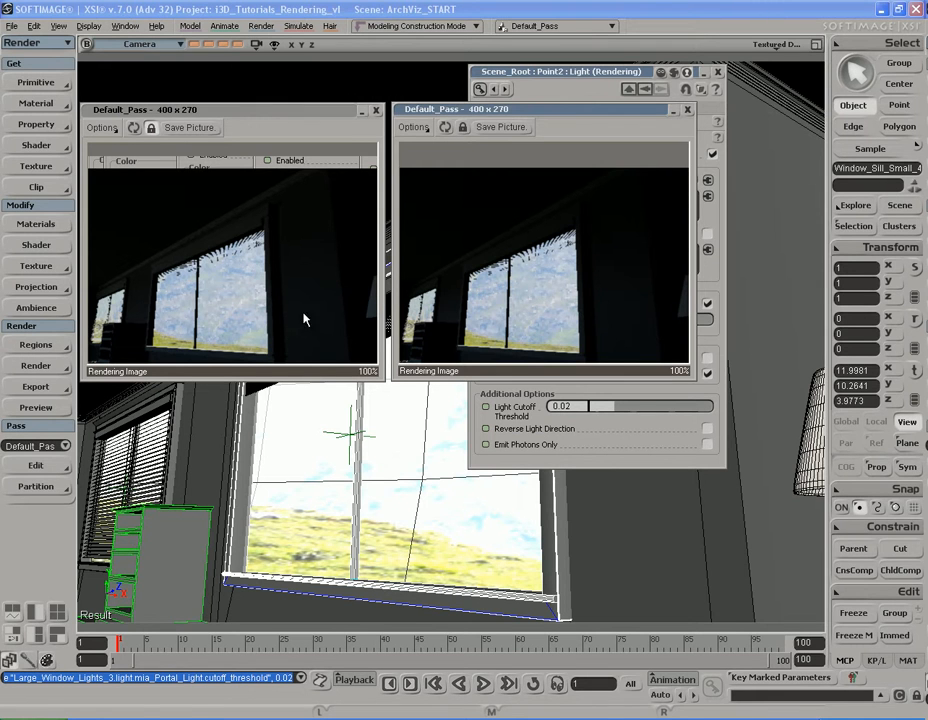
click(686, 113)
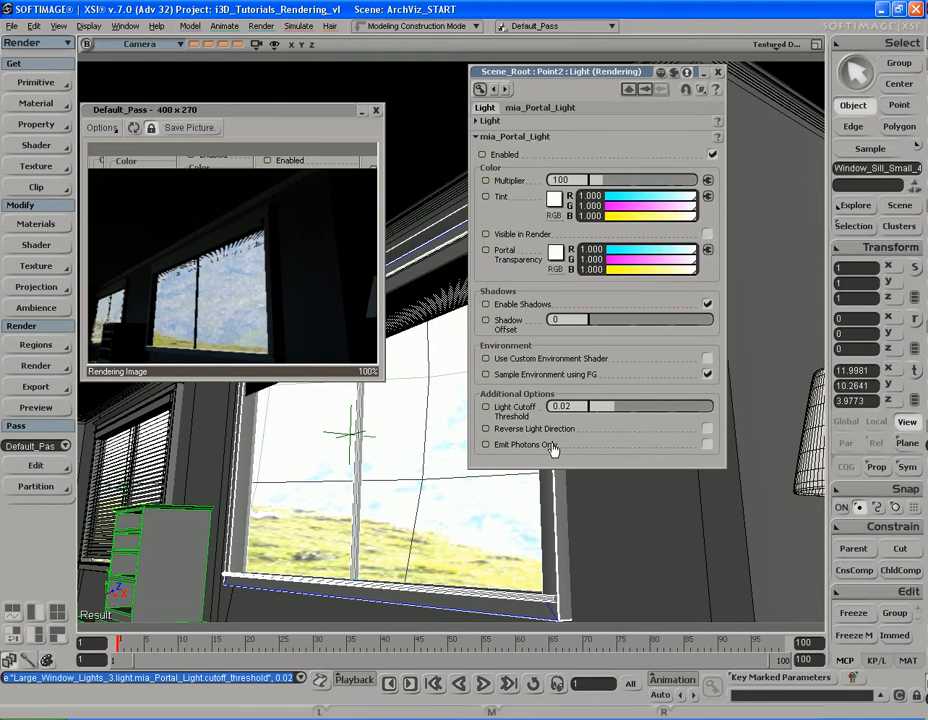
Set the portal light Multiplier of Large_Window_Lights_3 to 50, compare a new preview render with the locked one and close both previews
click(565, 406)
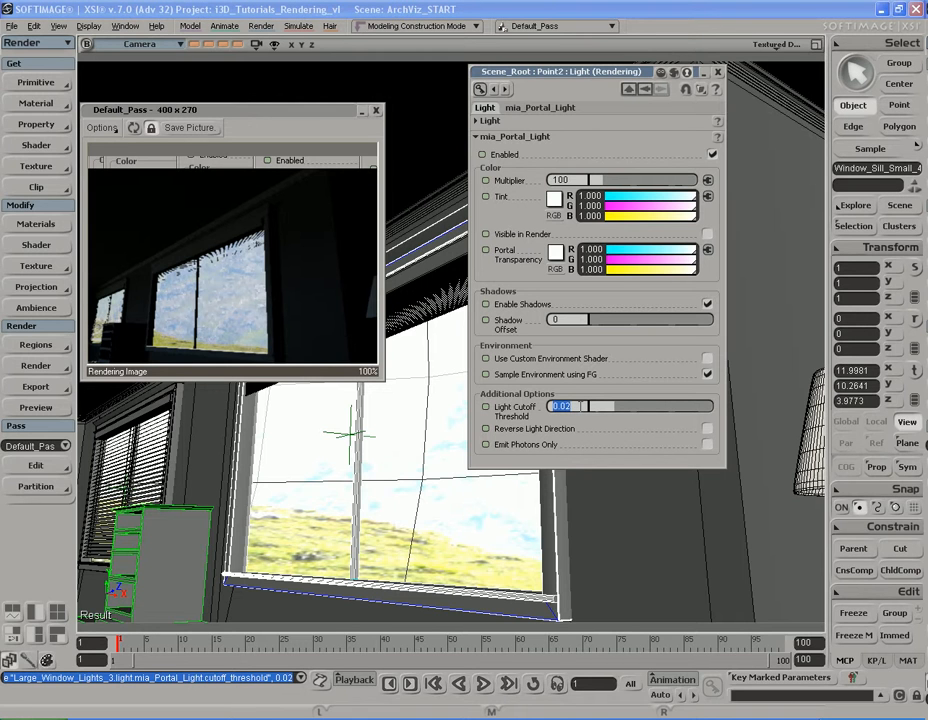
click(584, 180)
text(50)
key(Return)
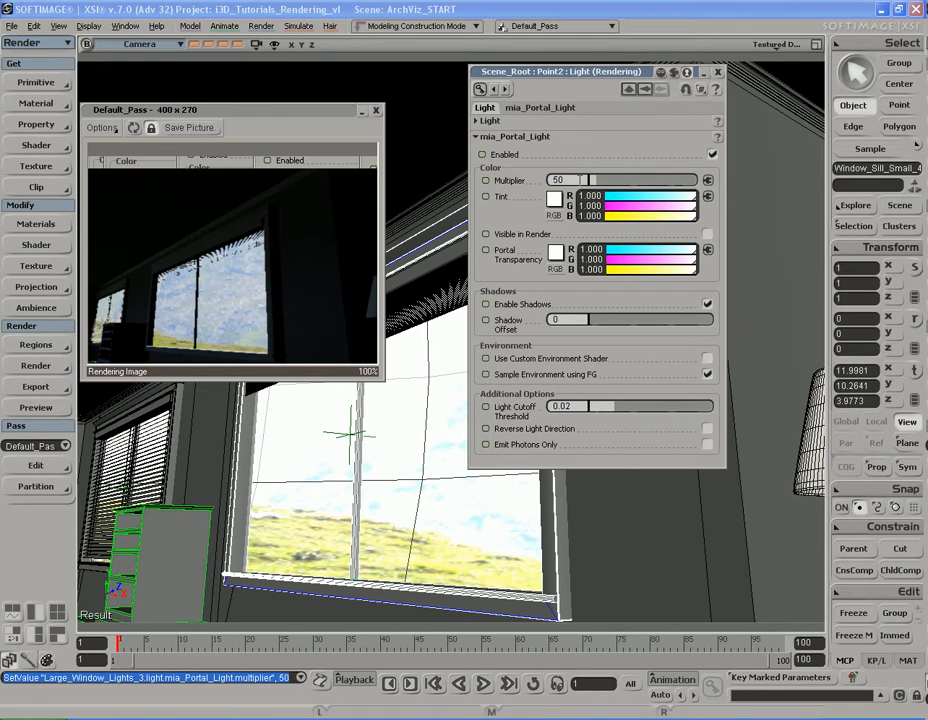
key(shift+r)
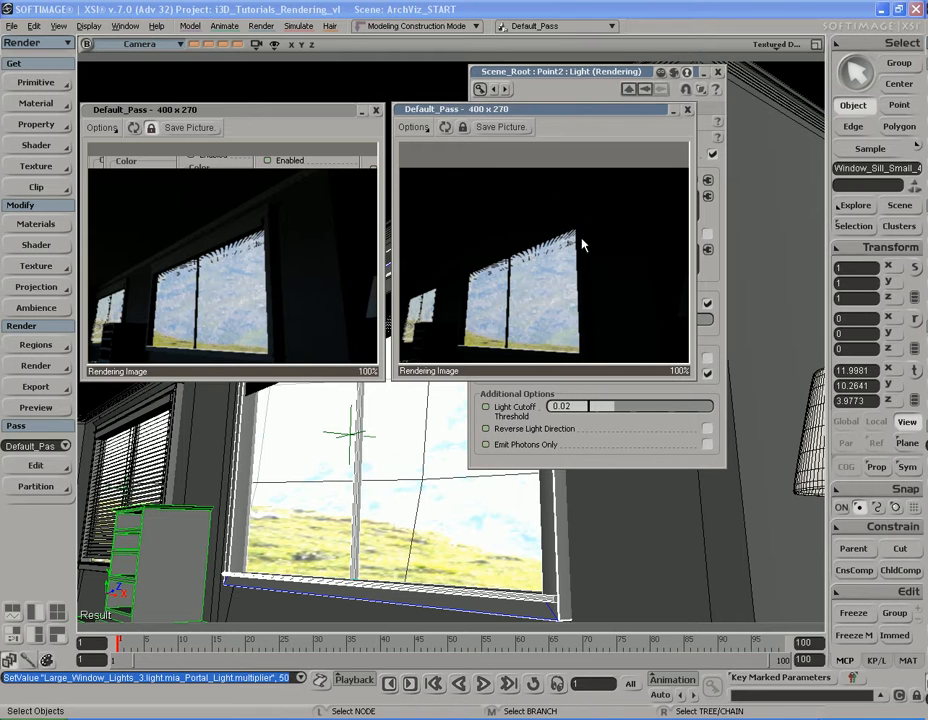
click(687, 110)
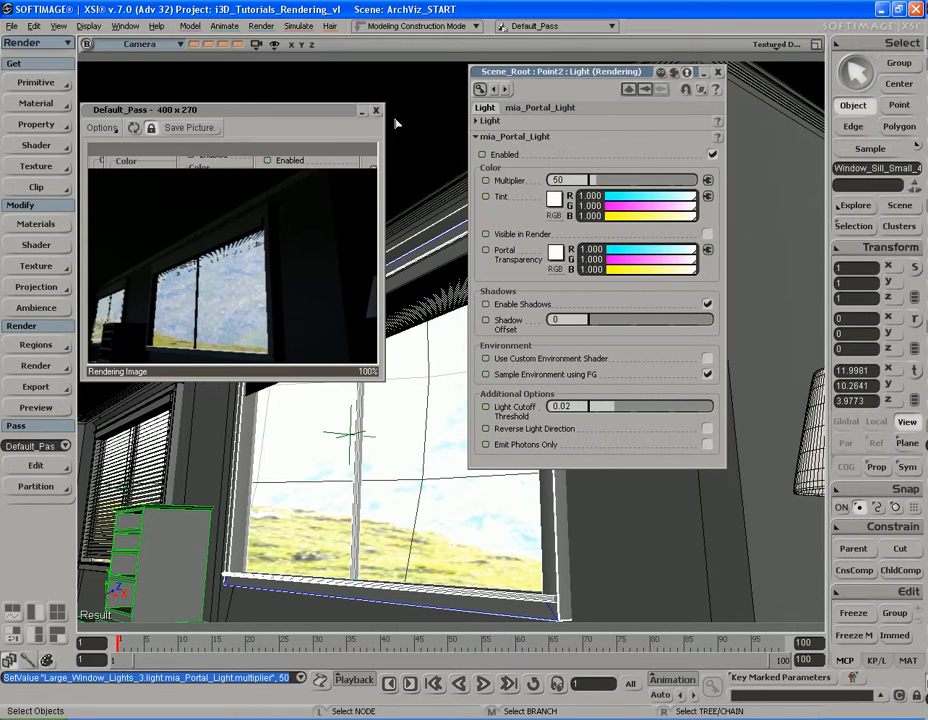
click(376, 110)
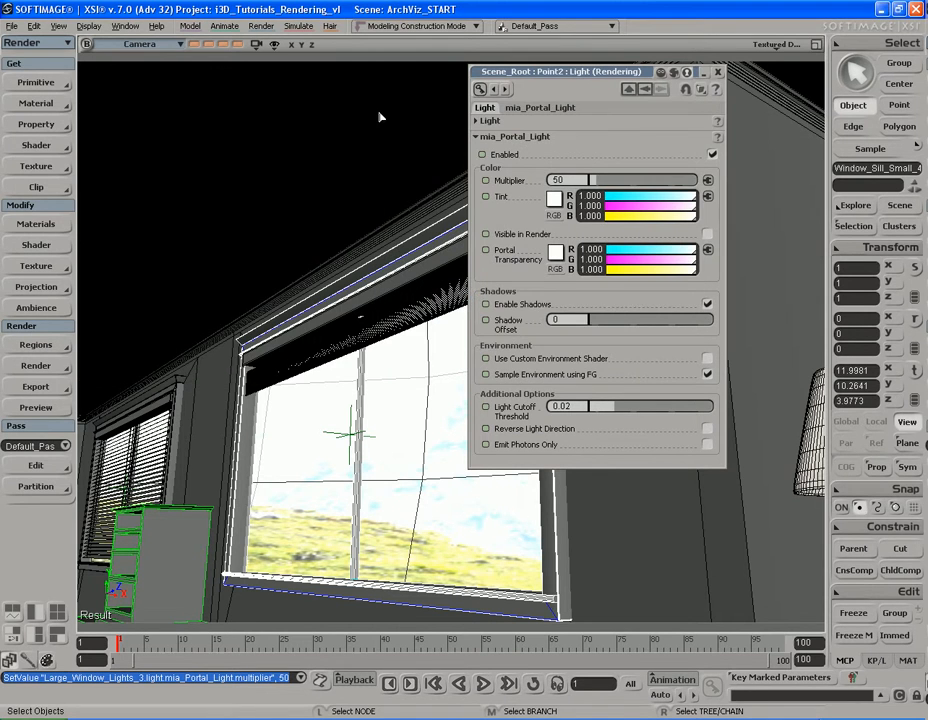
Return to the stored camera view of the sofas and bay windows and render a preview with the hidden window lights off
click(716, 77)
key(s)
right_drag(464, 362, 588, 420)
right_drag(451, 467, 497, 450)
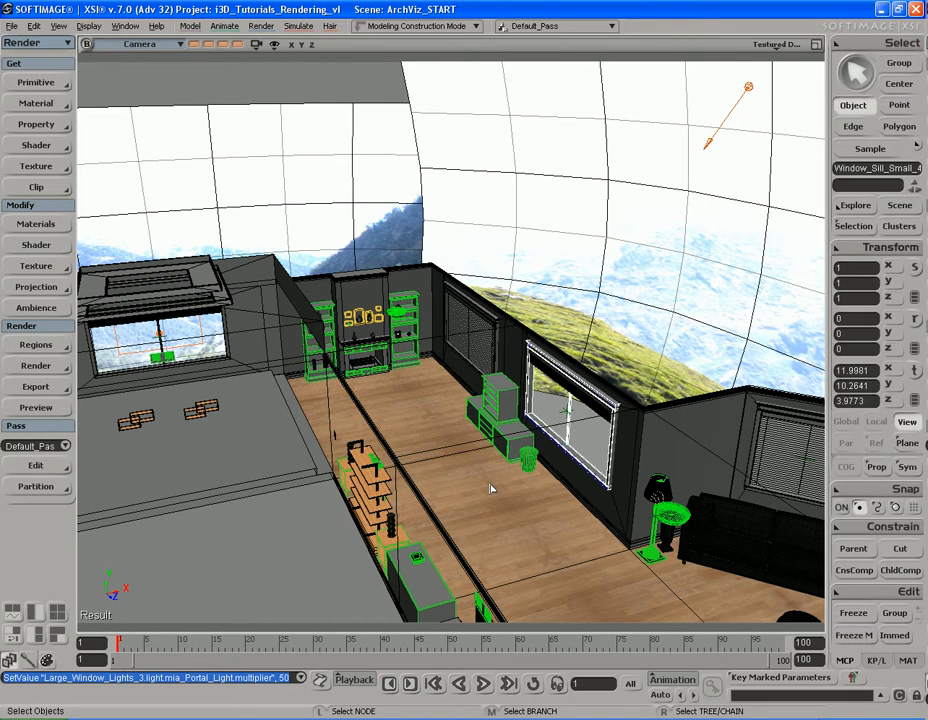
click(597, 439)
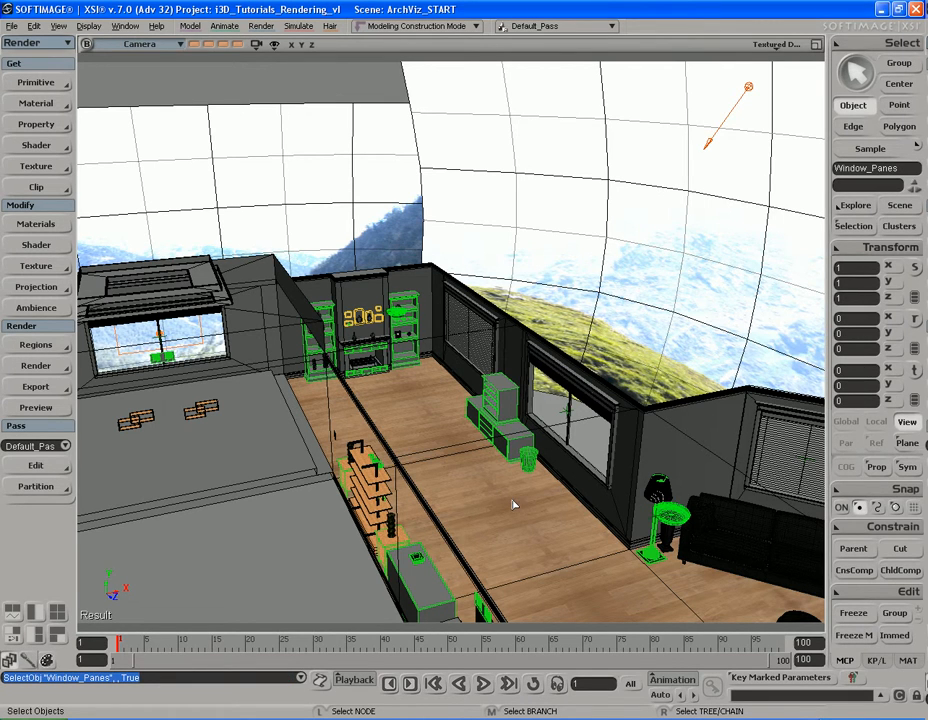
click(196, 46)
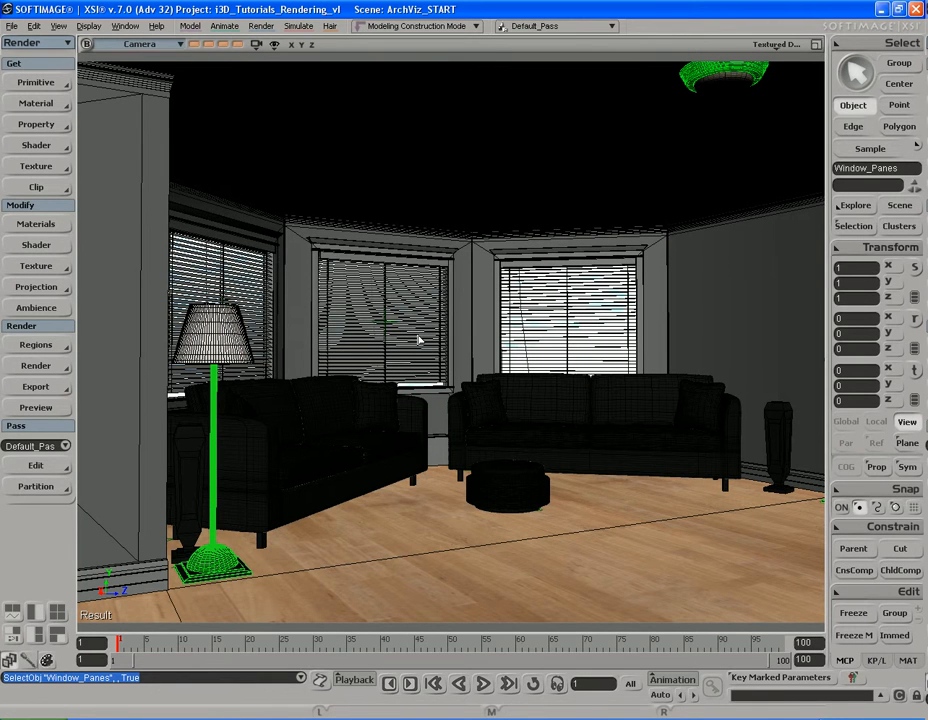
key(shift+p)
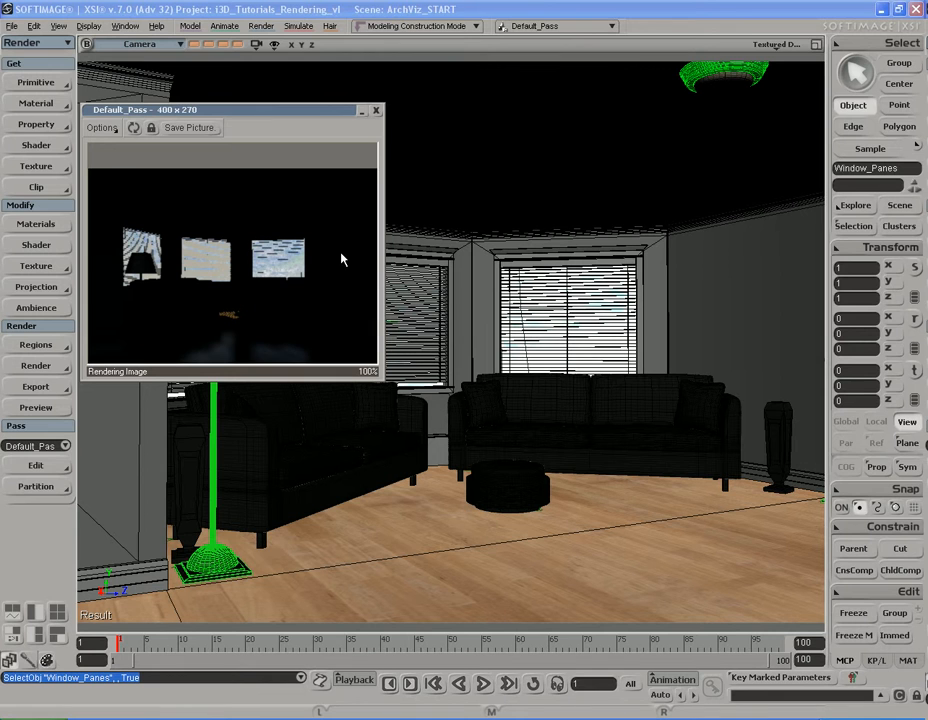
click(376, 110)
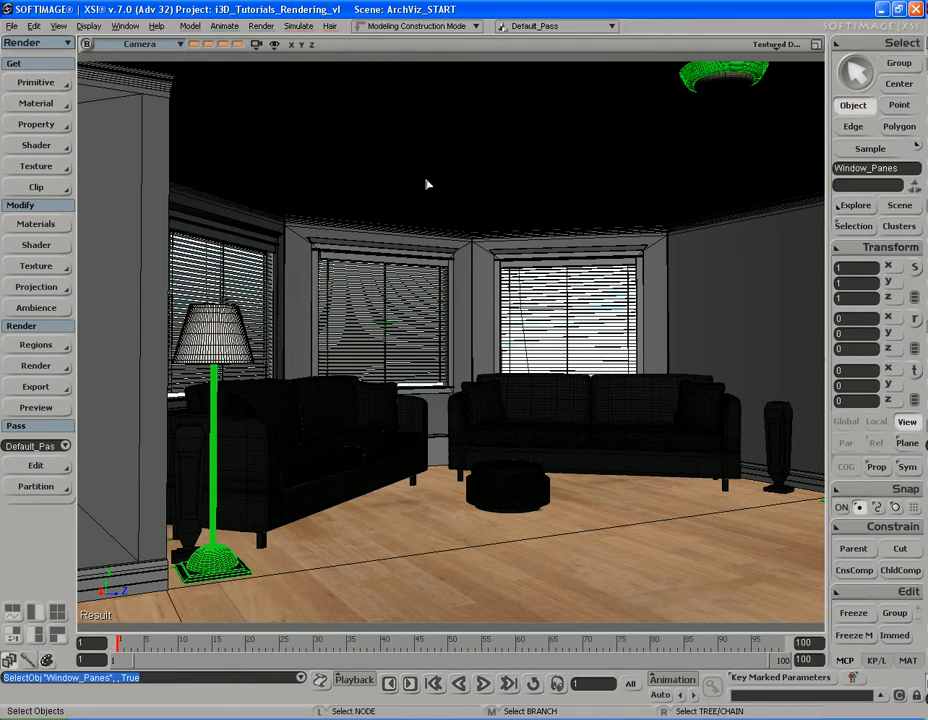
Unhide Large_Window_Lights_1 and 2 and the three Small_Window_Lights, and check the sofa area in a preview render
key(8)
click(170, 158)
ctrl+click(193, 176)
ctrl+click(185, 197)
ctrl+click(185, 210)
ctrl+click(185, 223)
key(h)
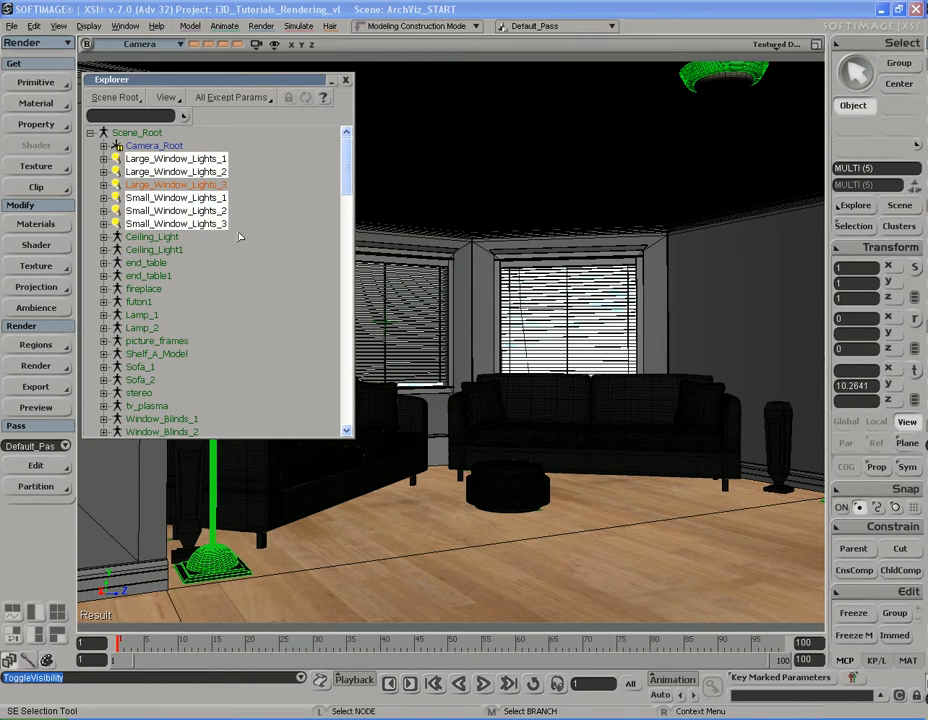
click(346, 80)
key(shift+r)
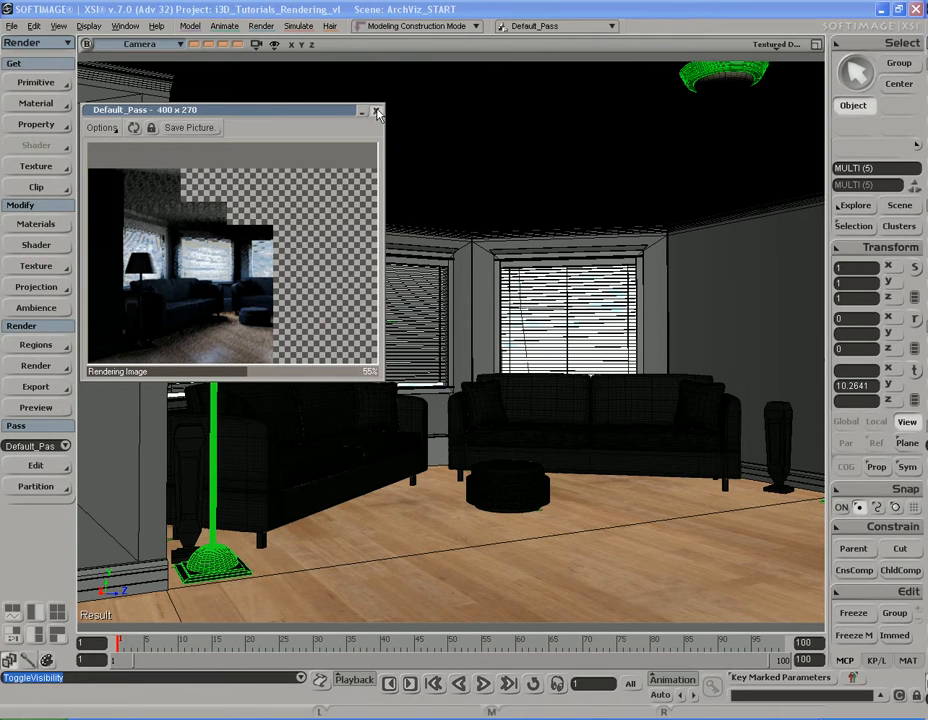
click(376, 112)
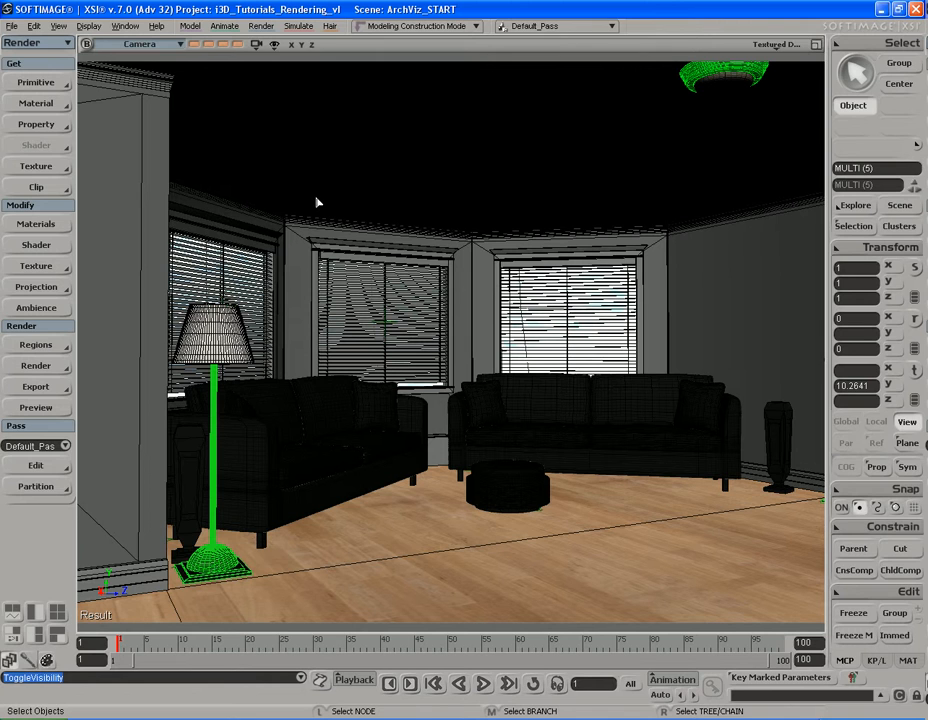
Deselect the window lights and look over the whole apartment from outside
key(s)
right_drag(528, 321, 471, 389)
scroll(416, 359, down, 3)
key(s)
scroll(472, 375, down, 3)
key(s)
click(582, 476)
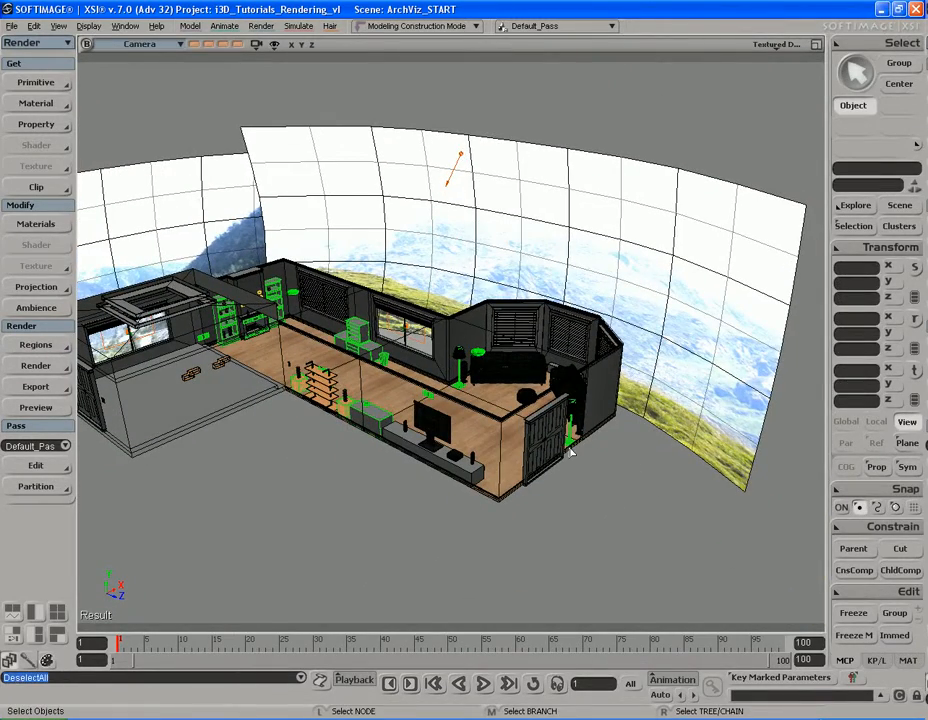